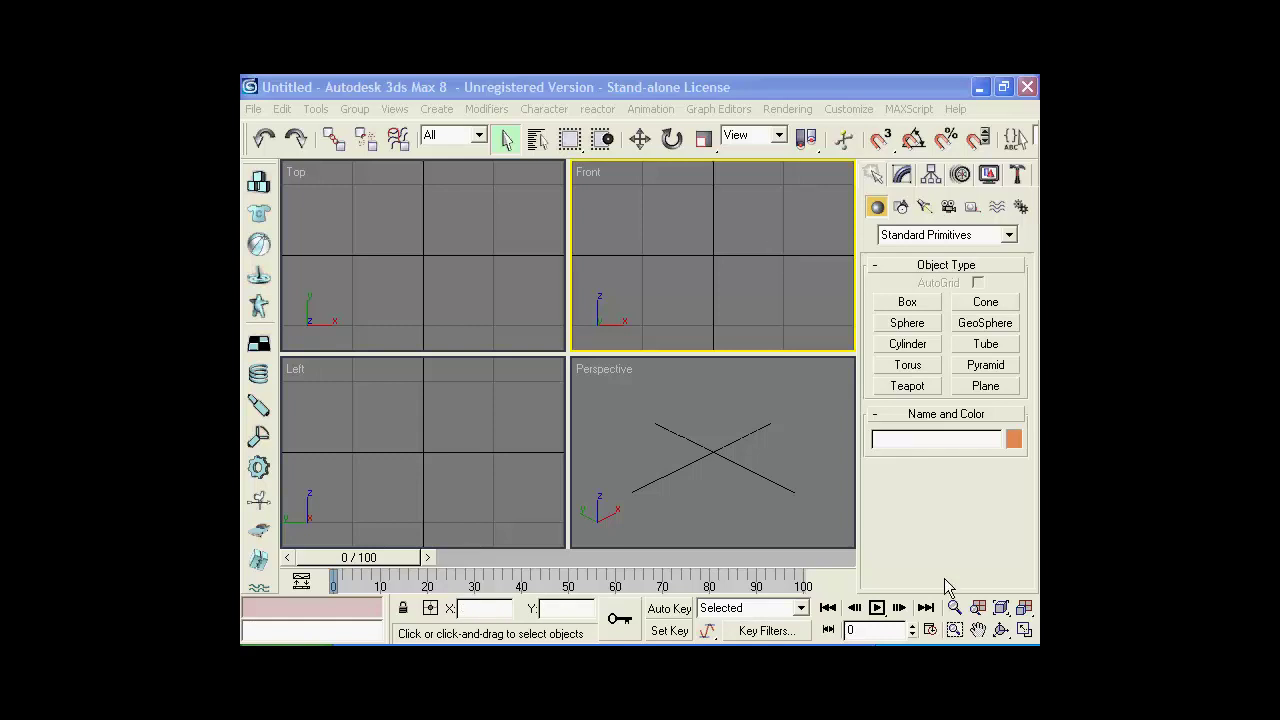
Maximize the Front view, enable 2D grid-point snapping, and start Line01 near the top
{"action": "left_click", "coordinate": [1024, 629]}
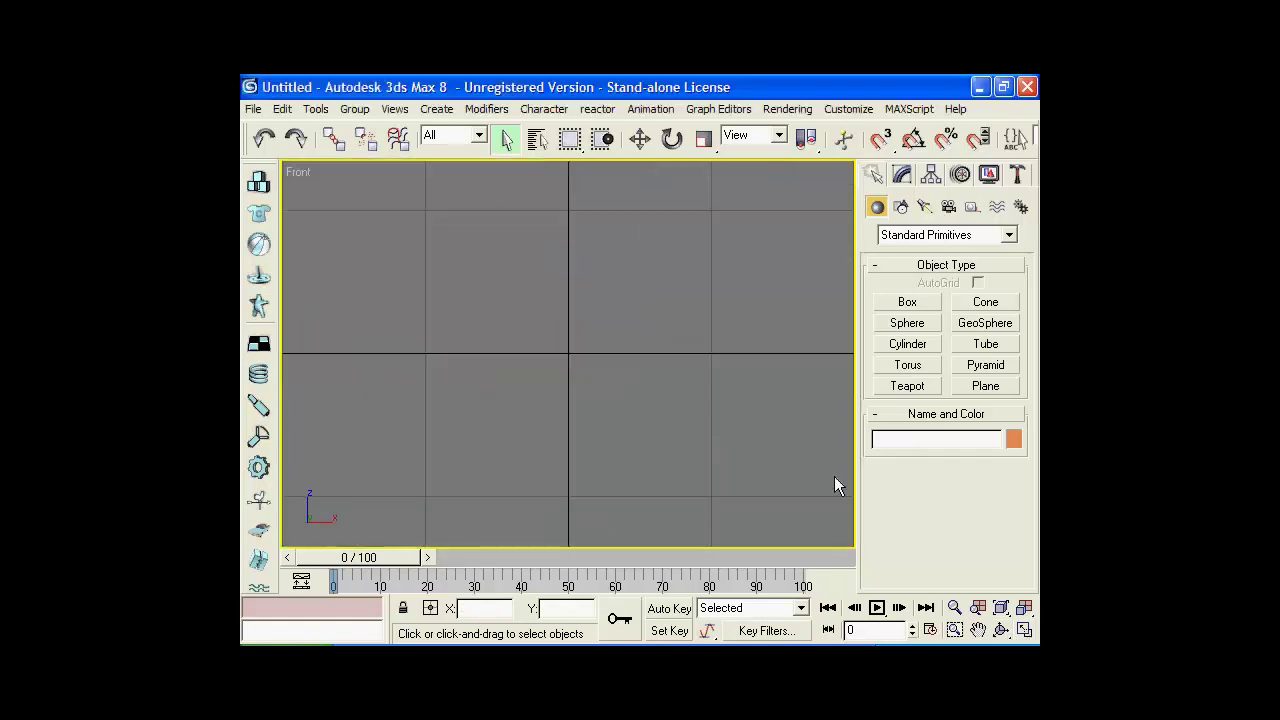
{"action": "left_click", "coordinate": [901, 206]}
{"action": "left_click", "coordinate": [907, 320]}
{"action": "left_click_drag", "start_coordinate": [880, 140], "coordinate": [877, 172]}
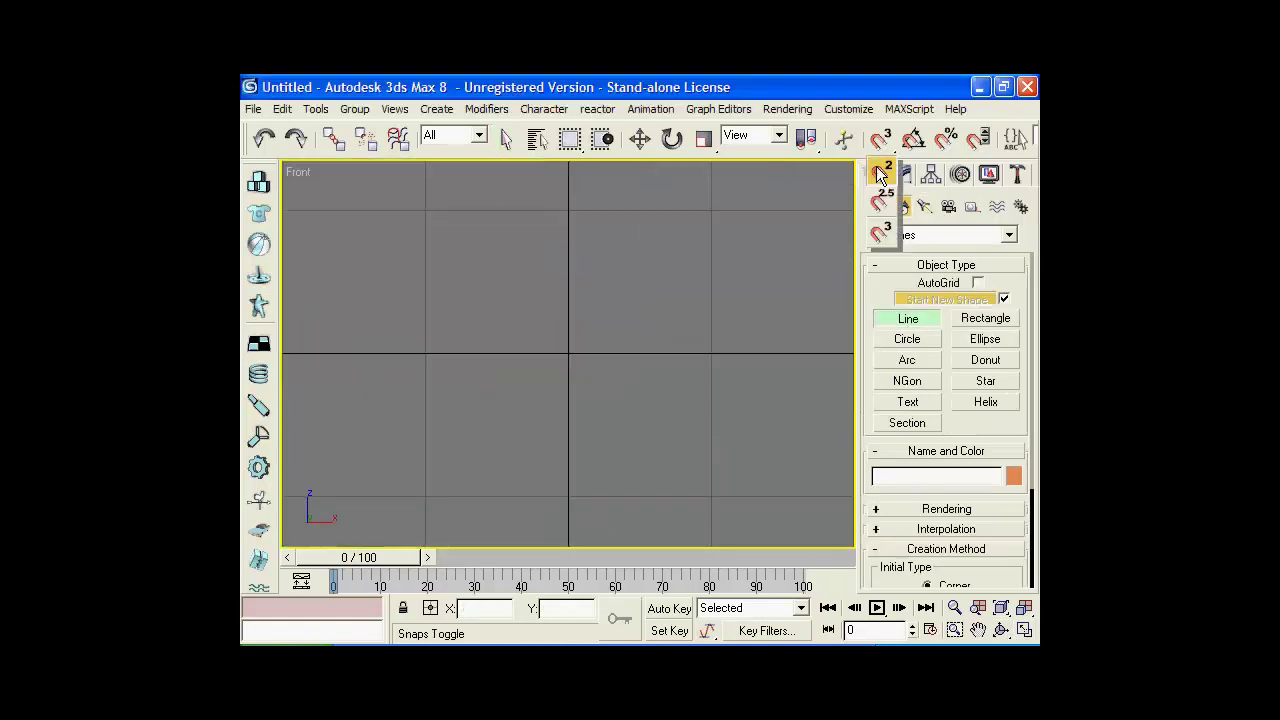
{"action": "right_click", "coordinate": [880, 138]}
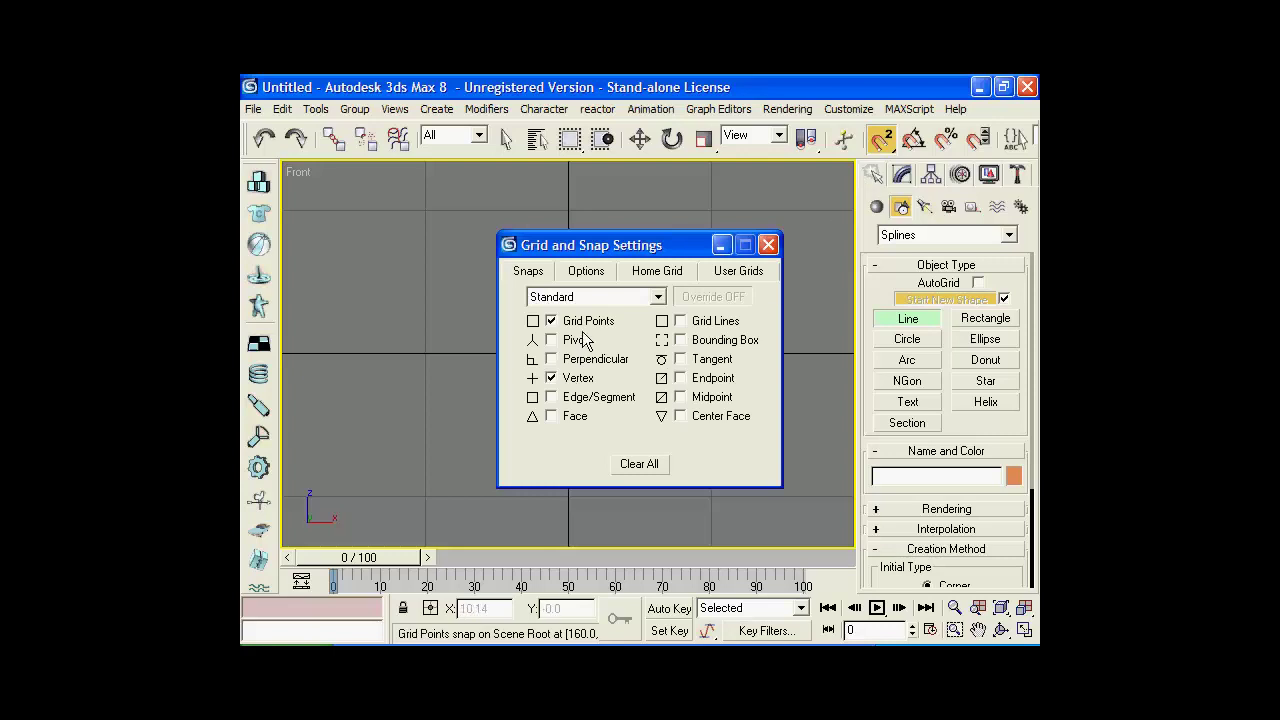
{"action": "left_click", "coordinate": [768, 245]}
{"action": "left_click", "coordinate": [570, 209]}
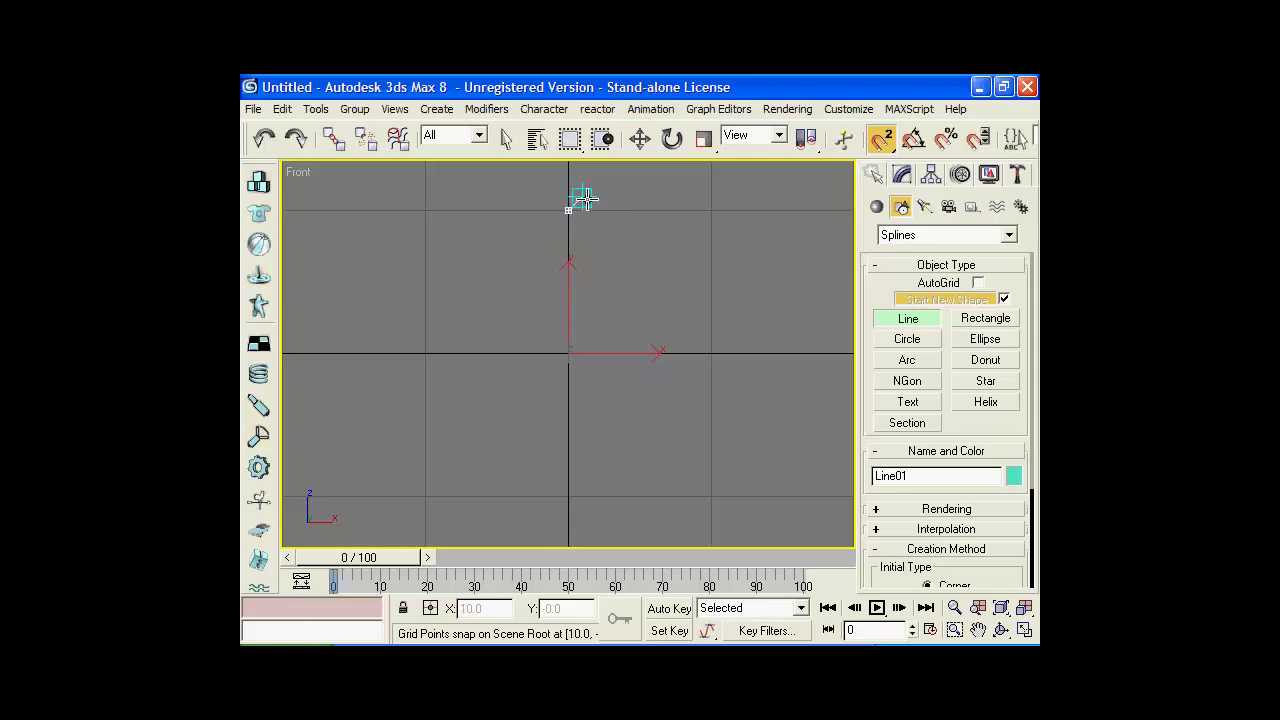
Draw the half-profile with a straight left edge and curved right side, then close it
{"action": "left_click", "coordinate": [583, 197]}
{"action": "left_click", "coordinate": [596, 224]}
{"action": "mouse_move", "coordinate": [594, 252]}
{"action": "left_mouse_down"}
{"action": "mouse_move", "coordinate": [582, 255]}
{"action": "mouse_move", "coordinate": [597, 264]}
{"action": "left_mouse_up"}
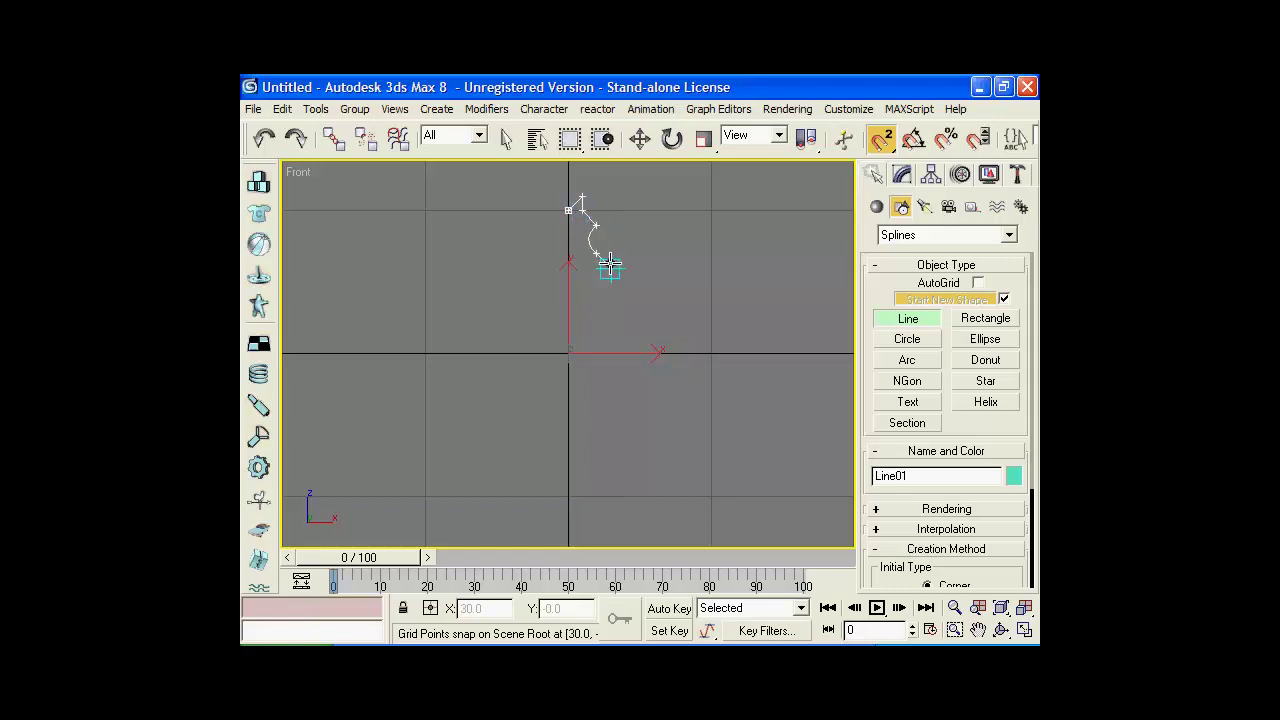
{"action": "left_click", "coordinate": [582, 397]}
{"action": "left_click", "coordinate": [594, 425]}
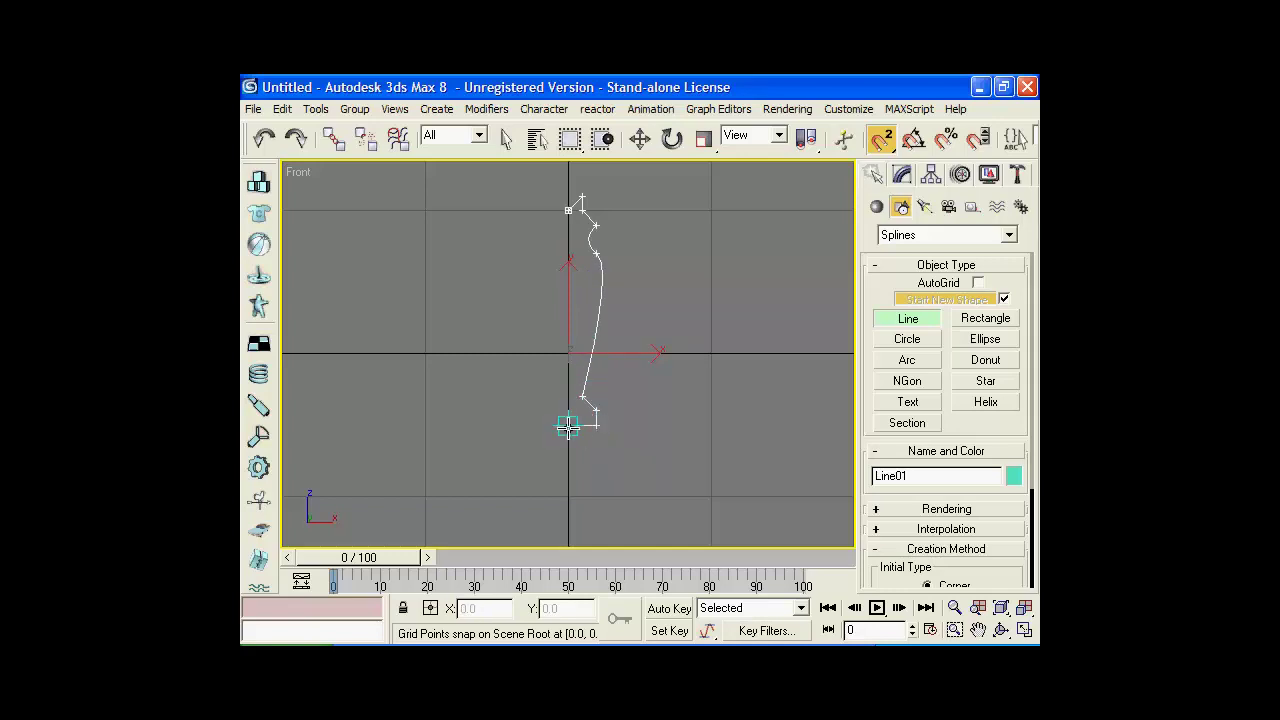
{"action": "left_click", "coordinate": [568, 210]}
{"action": "left_click", "coordinate": [601, 417]}
Recentre the Front view on the profile and edit Line01 at Vertex level
{"action": "scroll", "coordinate": [640, 380], "scroll_direction": "up", "scroll_amount": 2}
{"action": "scroll", "coordinate": [663, 386], "scroll_direction": "up", "scroll_amount": 1}
{"action": "middle_click_drag", "start_coordinate": [665, 393], "coordinate": [666, 362]}
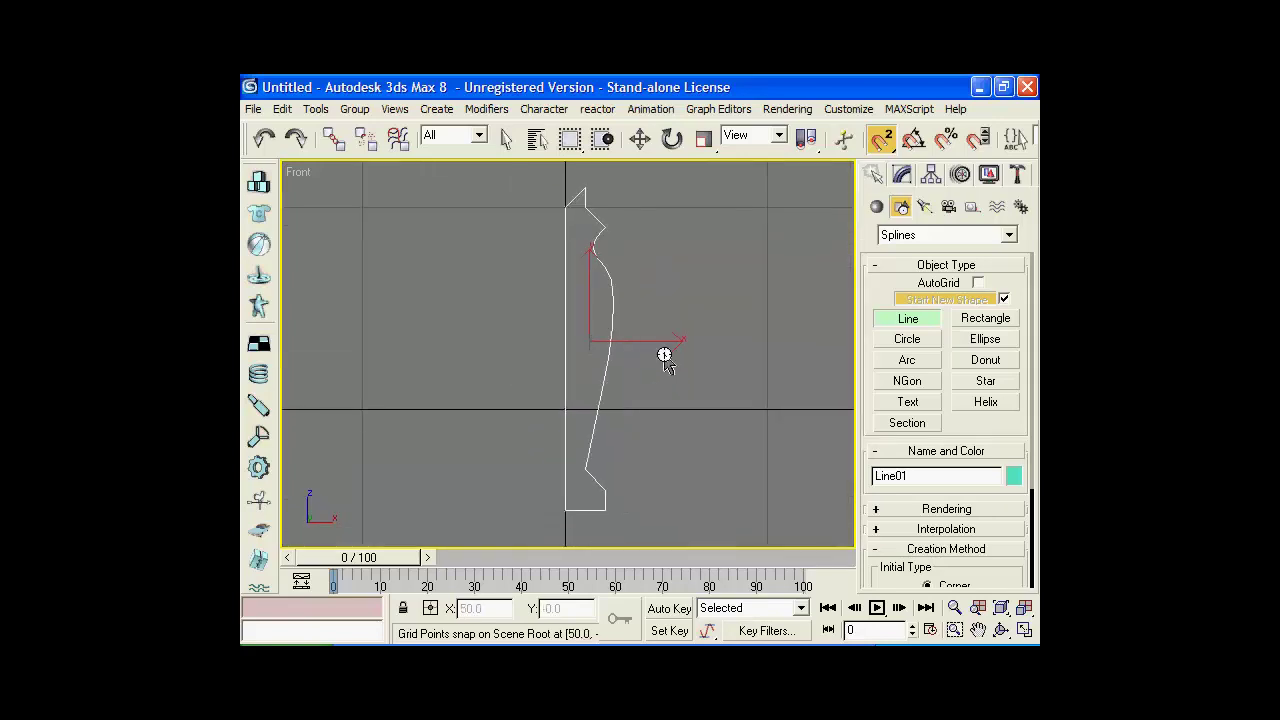
{"action": "left_click", "coordinate": [902, 178]}
{"action": "left_click", "coordinate": [877, 254]}
{"action": "left_click", "coordinate": [913, 271]}
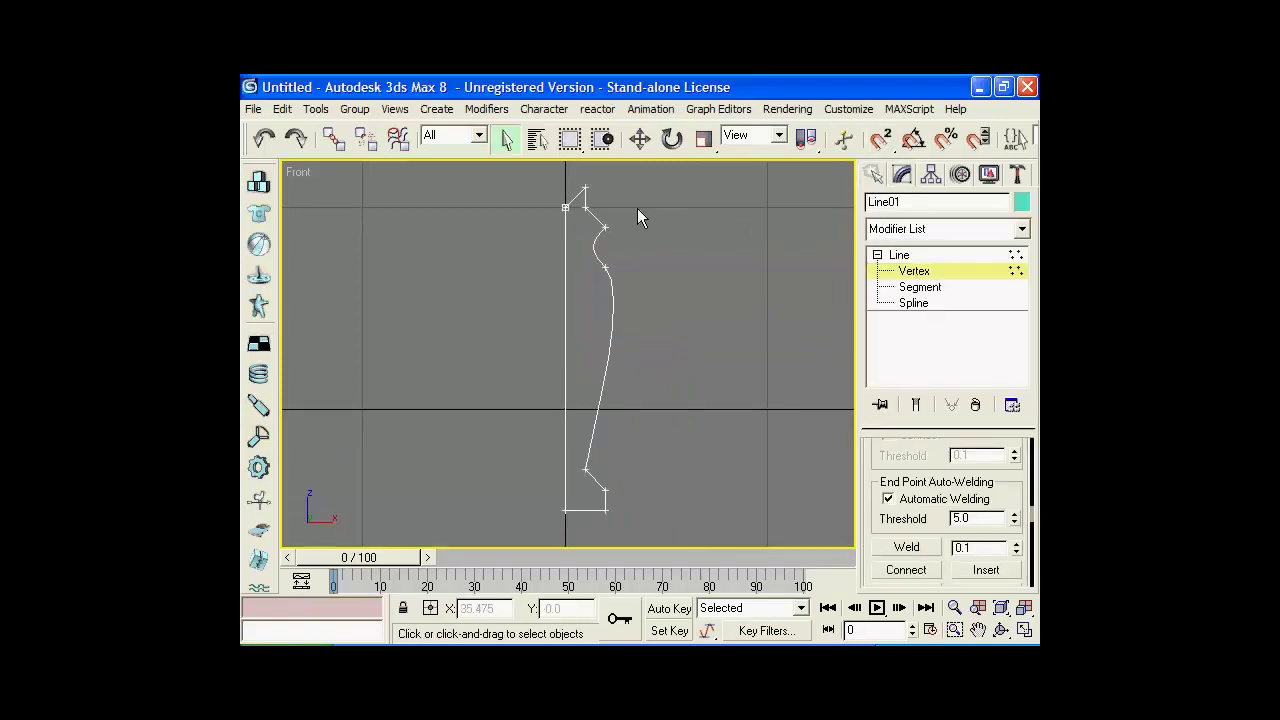
Fillet the upper notch vertex and the bottom-right corner vertex of the profile
{"action": "left_click_drag", "start_coordinate": [629, 218], "coordinate": [596, 246]}
{"action": "scroll", "coordinate": [930, 503], "scroll_direction": "down", "scroll_amount": 2}
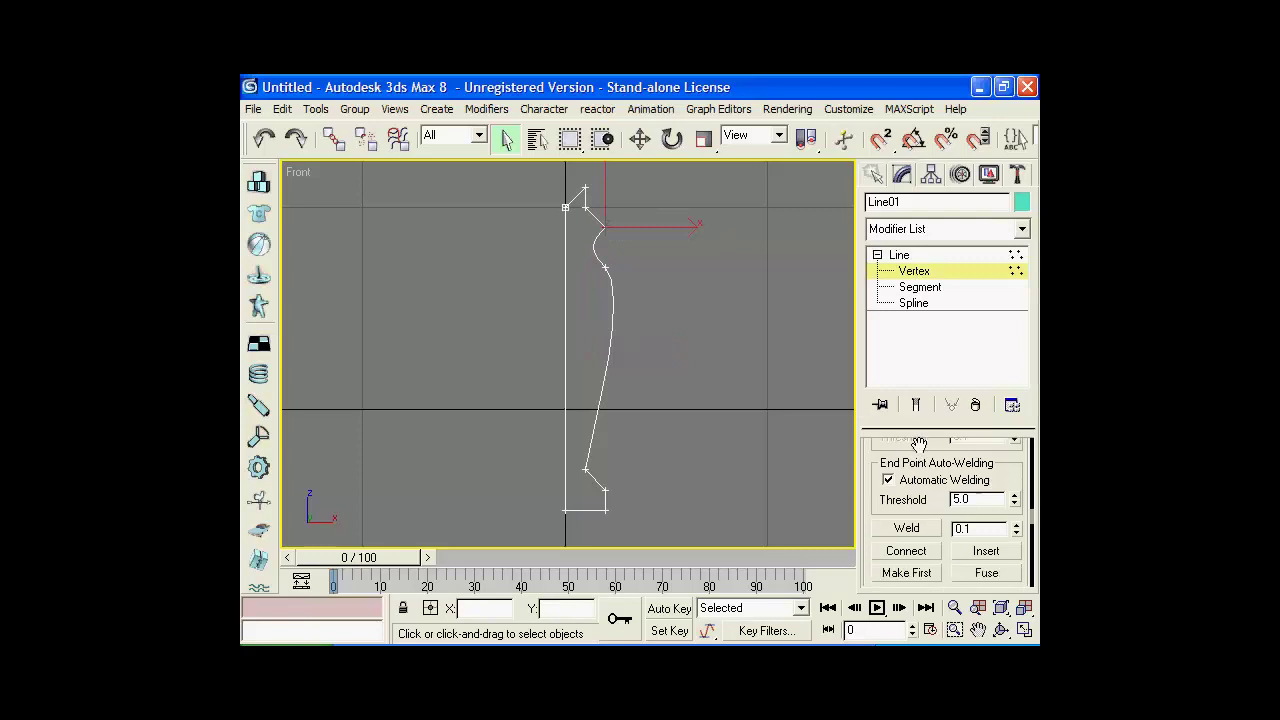
{"action": "left_click", "coordinate": [898, 180]}
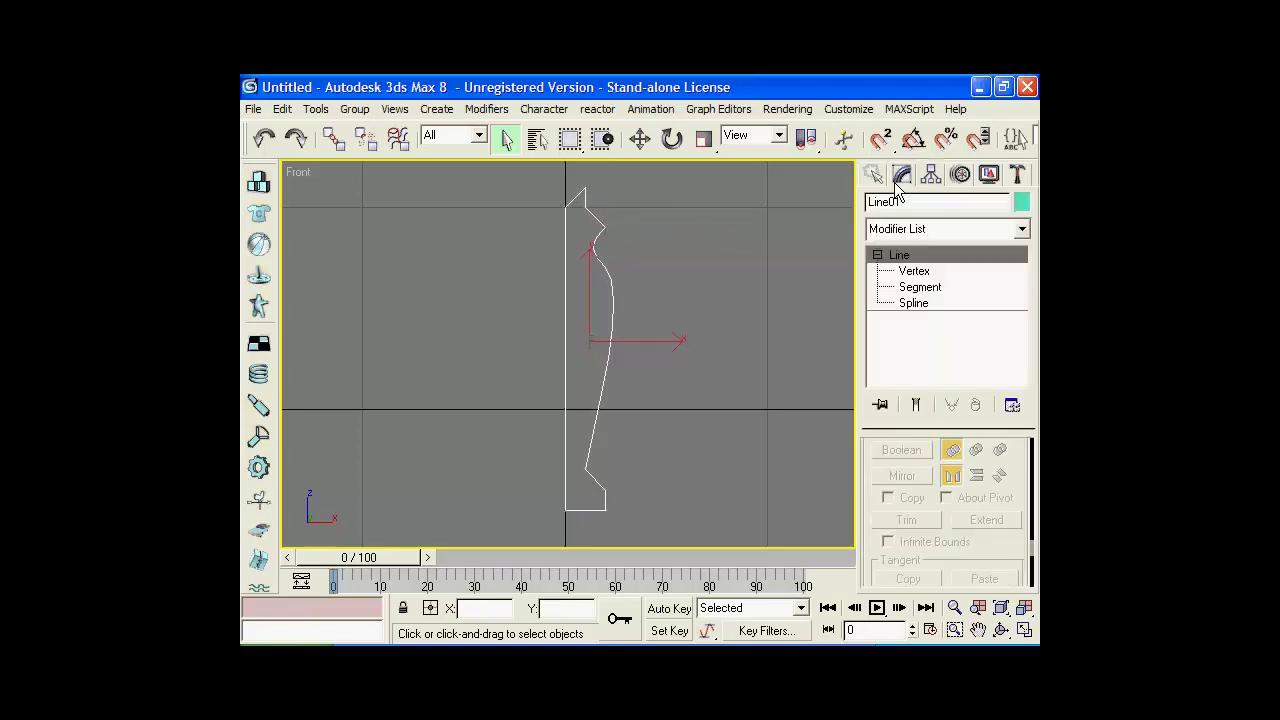
{"action": "left_click", "coordinate": [913, 271]}
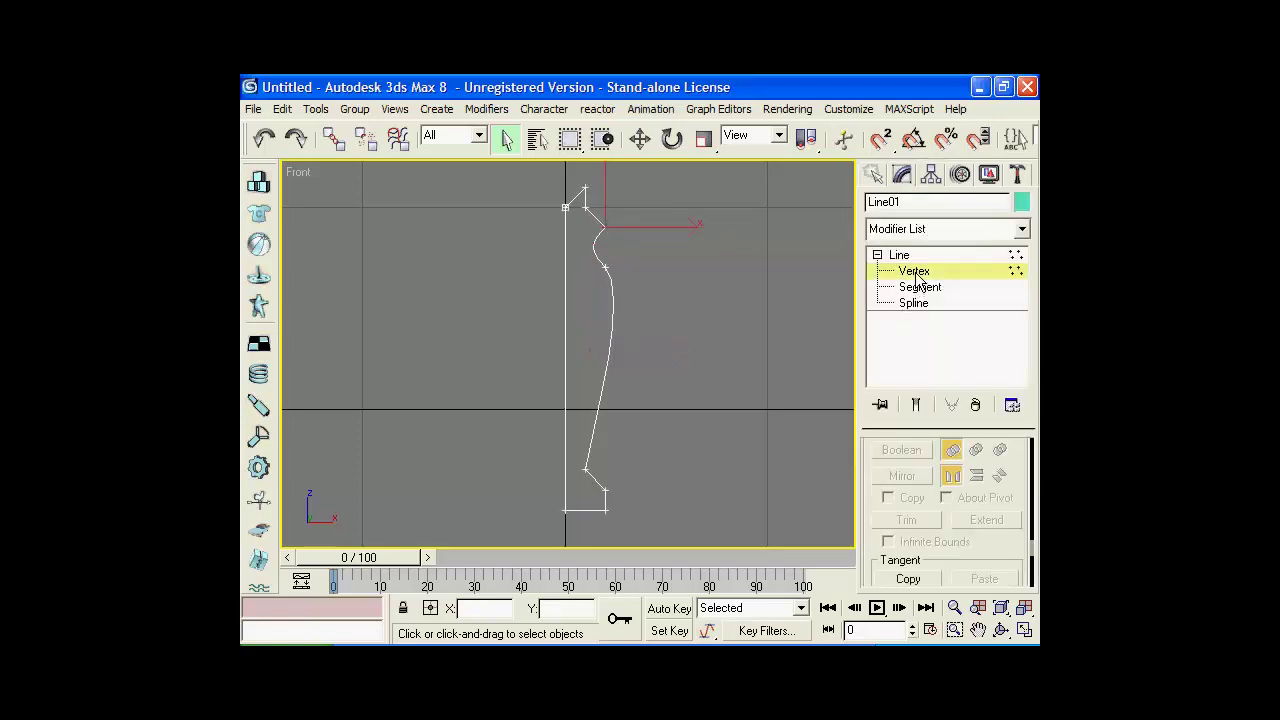
{"action": "scroll", "coordinate": [915, 540], "scroll_direction": "up", "scroll_amount": 2}
{"action": "left_click", "coordinate": [906, 473]}
{"action": "mouse_move", "coordinate": [598, 230]}
{"action": "left_mouse_down"}
{"action": "mouse_move", "coordinate": [618, 218]}
{"action": "mouse_move", "coordinate": [591, 172]}
{"action": "mouse_move", "coordinate": [595, 188]}
{"action": "left_mouse_up"}
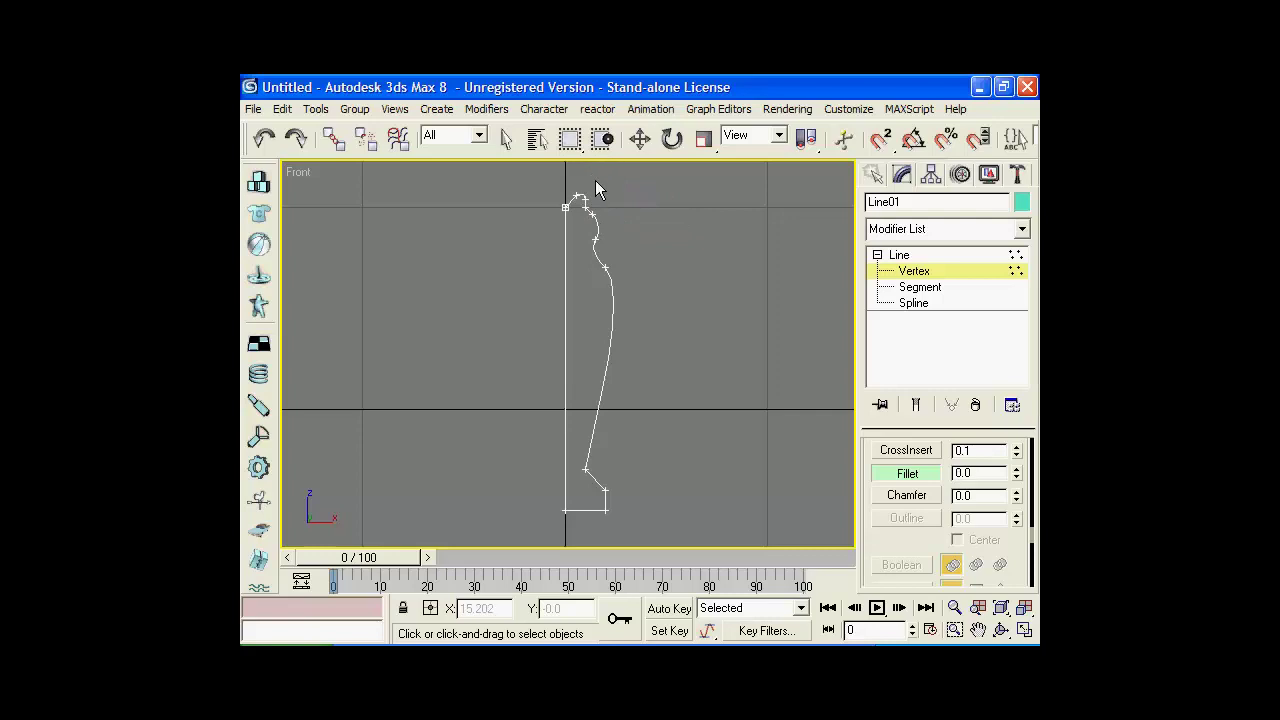
{"action": "left_click", "coordinate": [603, 507]}
{"action": "left_click_drag", "start_coordinate": [603, 507], "coordinate": [624, 484]}
Add a Lathe modifier to Line01 and align it to Min
{"action": "left_click", "coordinate": [920, 230]}
{"action": "type", "text": "l"}
{"action": "key", "text": "Return"}
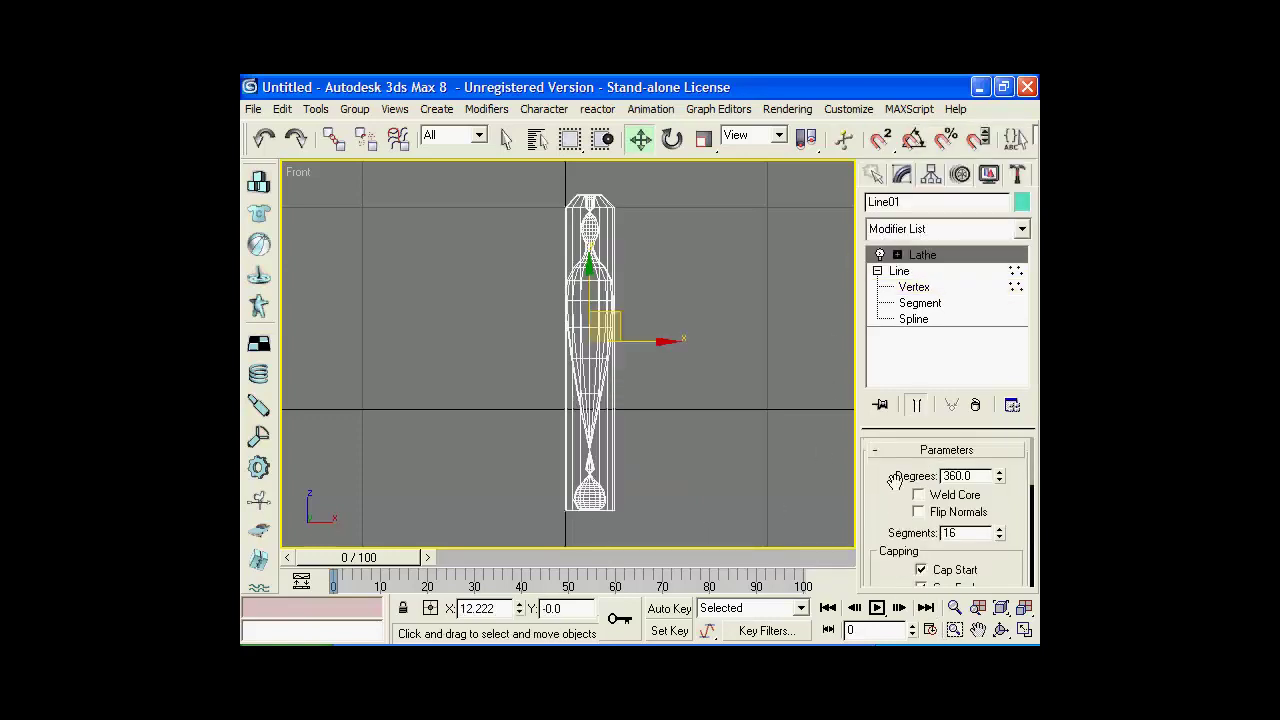
{"action": "scroll", "coordinate": [895, 480], "scroll_direction": "down", "scroll_amount": 3}
{"action": "left_click", "coordinate": [905, 575]}
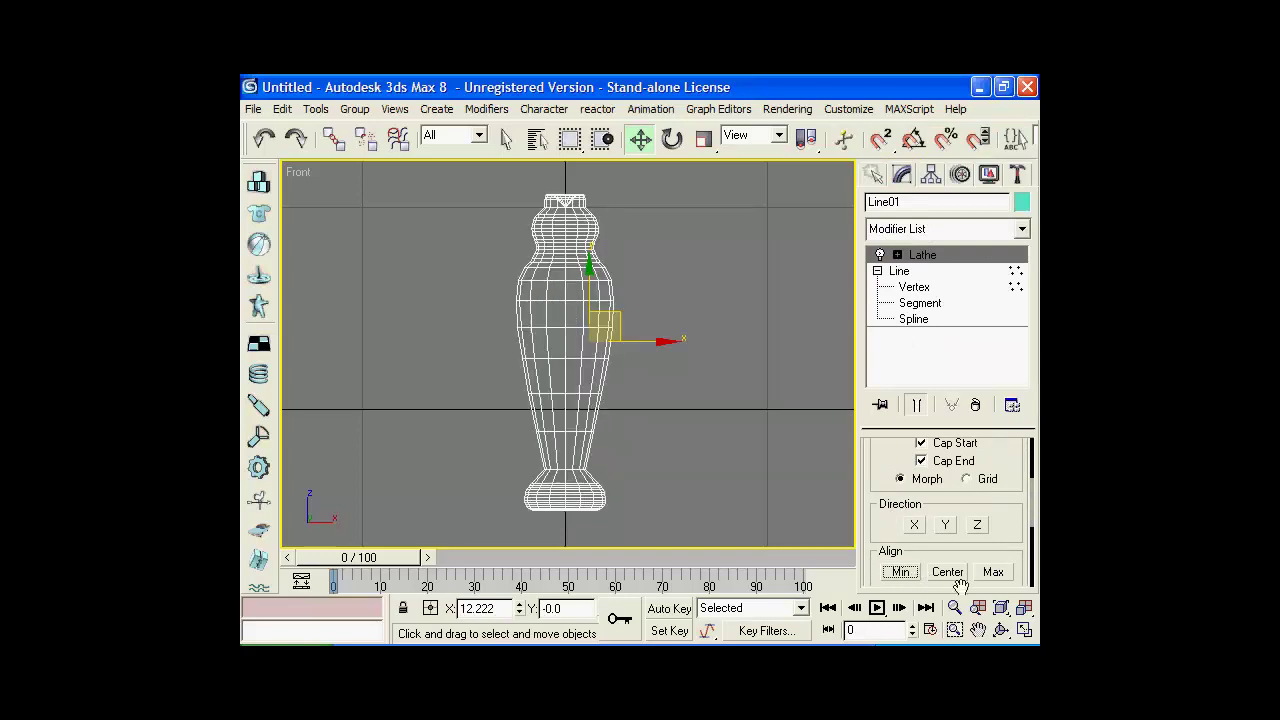
Restore the four-view layout and return to Line01's vertices, framing the profile in Front
{"action": "left_click", "coordinate": [1025, 629]}
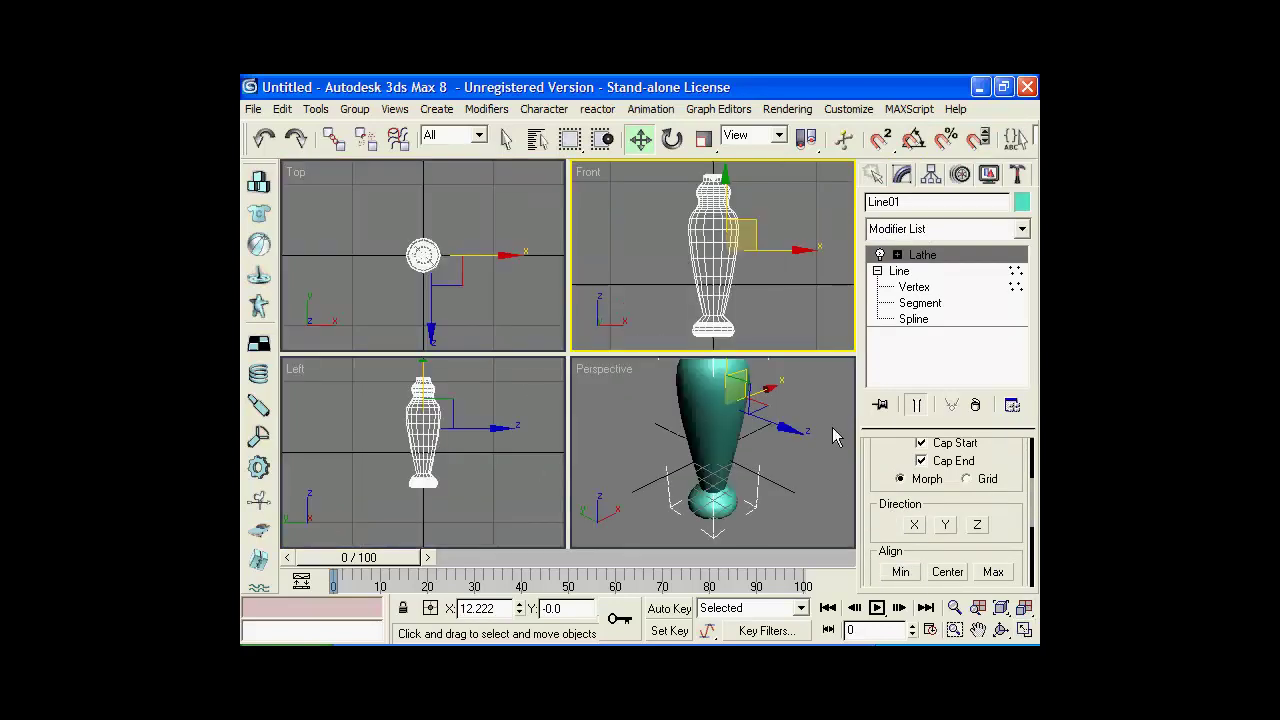
{"action": "middle_click_drag", "start_coordinate": [774, 272], "coordinate": [774, 290]}
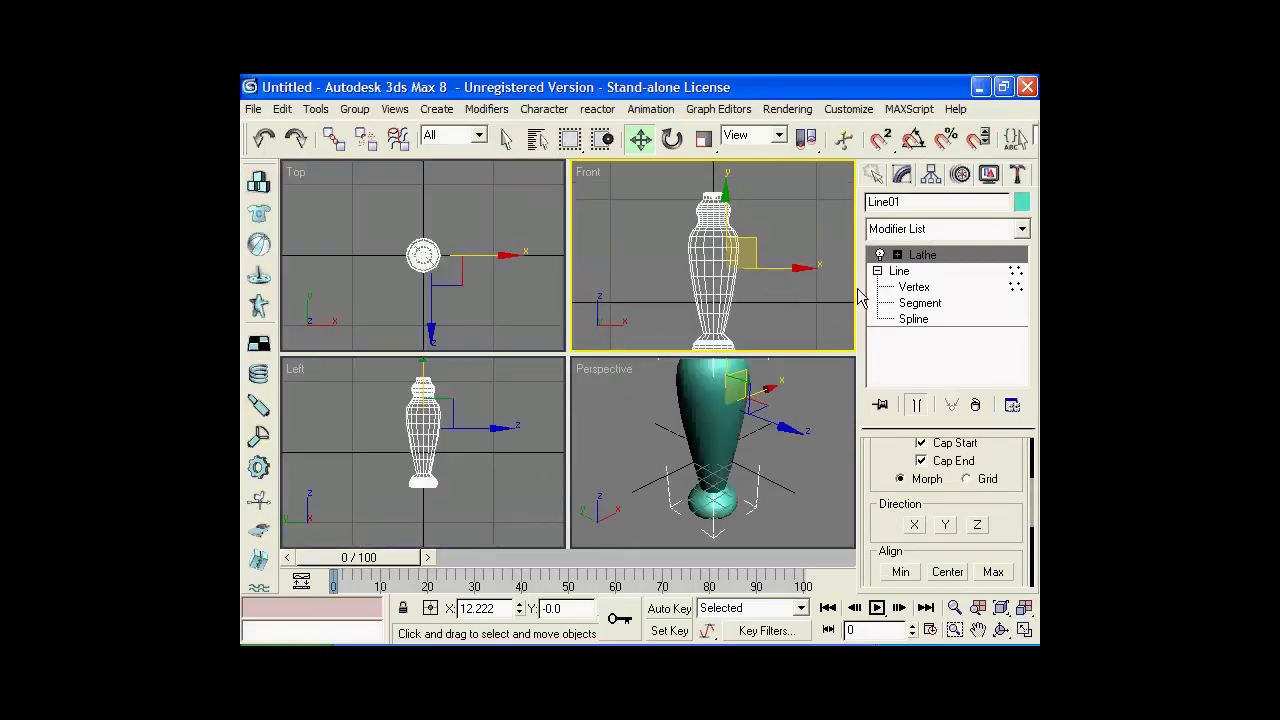
{"action": "left_click", "coordinate": [930, 290]}
{"action": "mouse_move", "coordinate": [798, 238]}
{"action": "middle_mouse_down"}
{"action": "mouse_move", "coordinate": [760, 210]}
{"action": "mouse_move", "coordinate": [766, 243]}
{"action": "middle_mouse_up"}
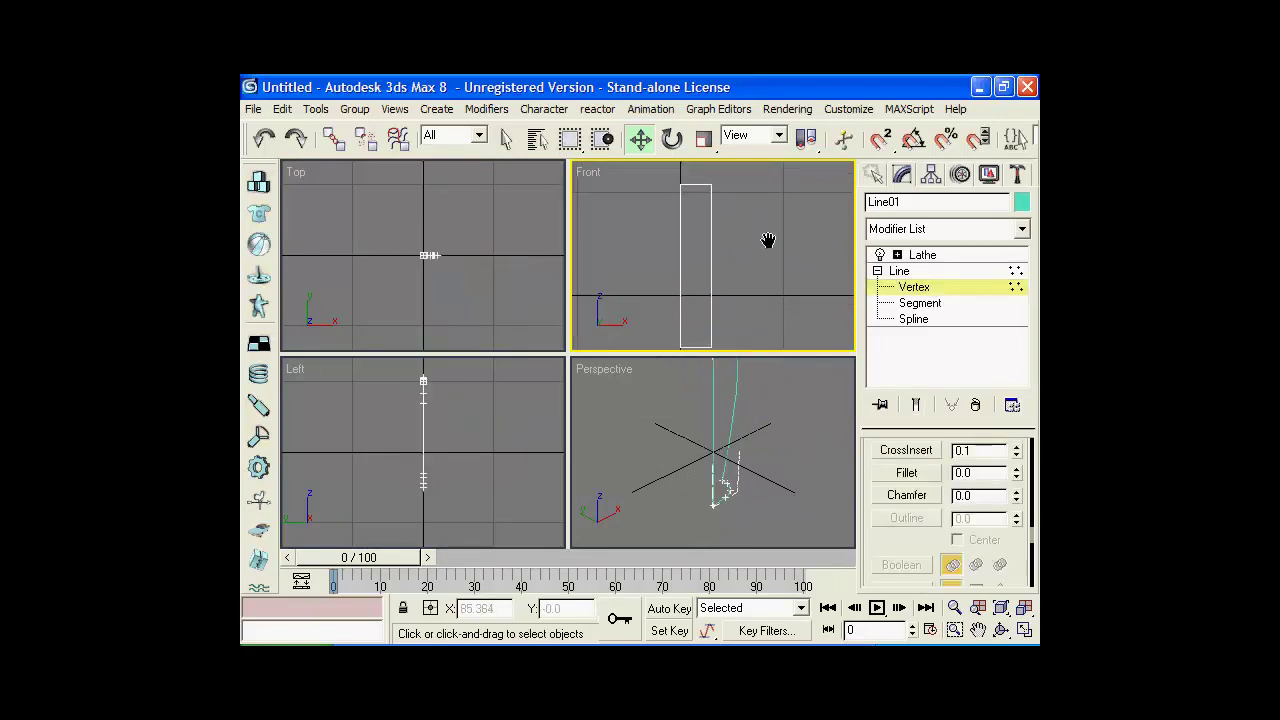
In a maximized Front view, shift the profile's left-edge vertices about 5.3 units right
{"action": "left_click", "coordinate": [1022, 628]}
{"action": "mouse_move", "coordinate": [589, 237]}
{"action": "left_mouse_down"}
{"action": "mouse_move", "coordinate": [531, 282]}
{"action": "mouse_move", "coordinate": [532, 261]}
{"action": "mouse_move", "coordinate": [586, 307]}
{"action": "left_mouse_up"}
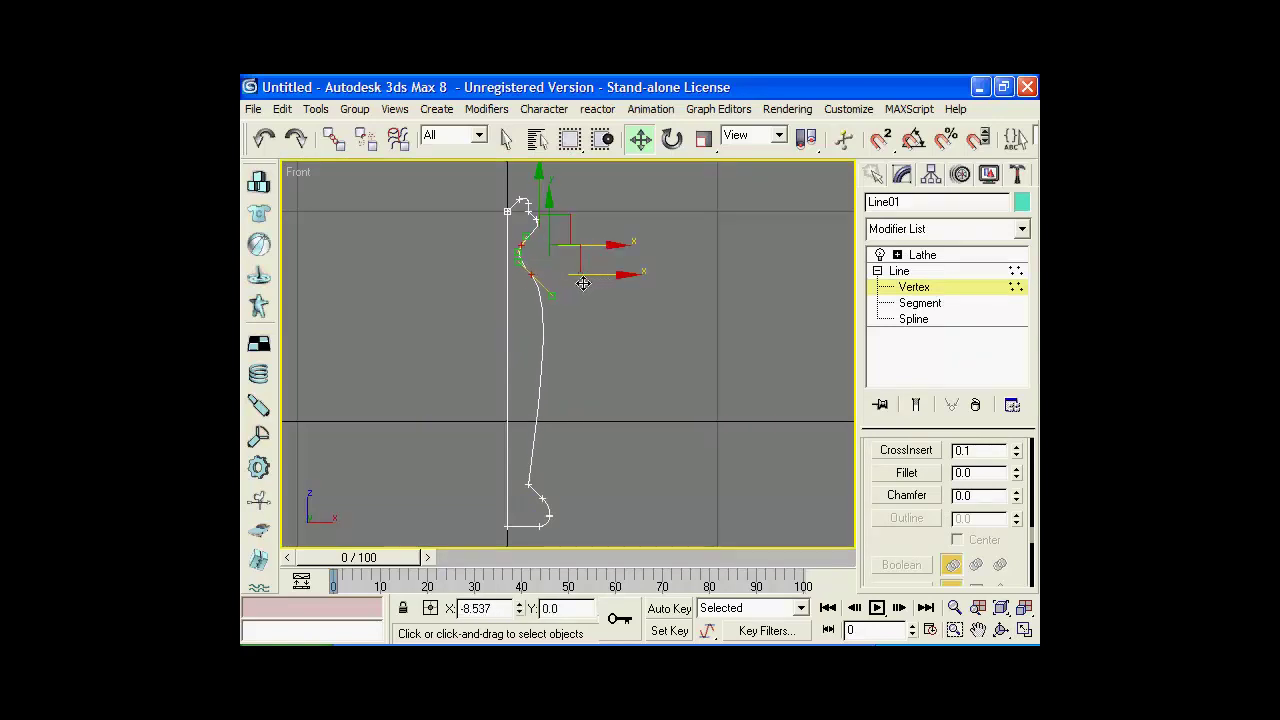
{"action": "left_click", "coordinate": [586, 297]}
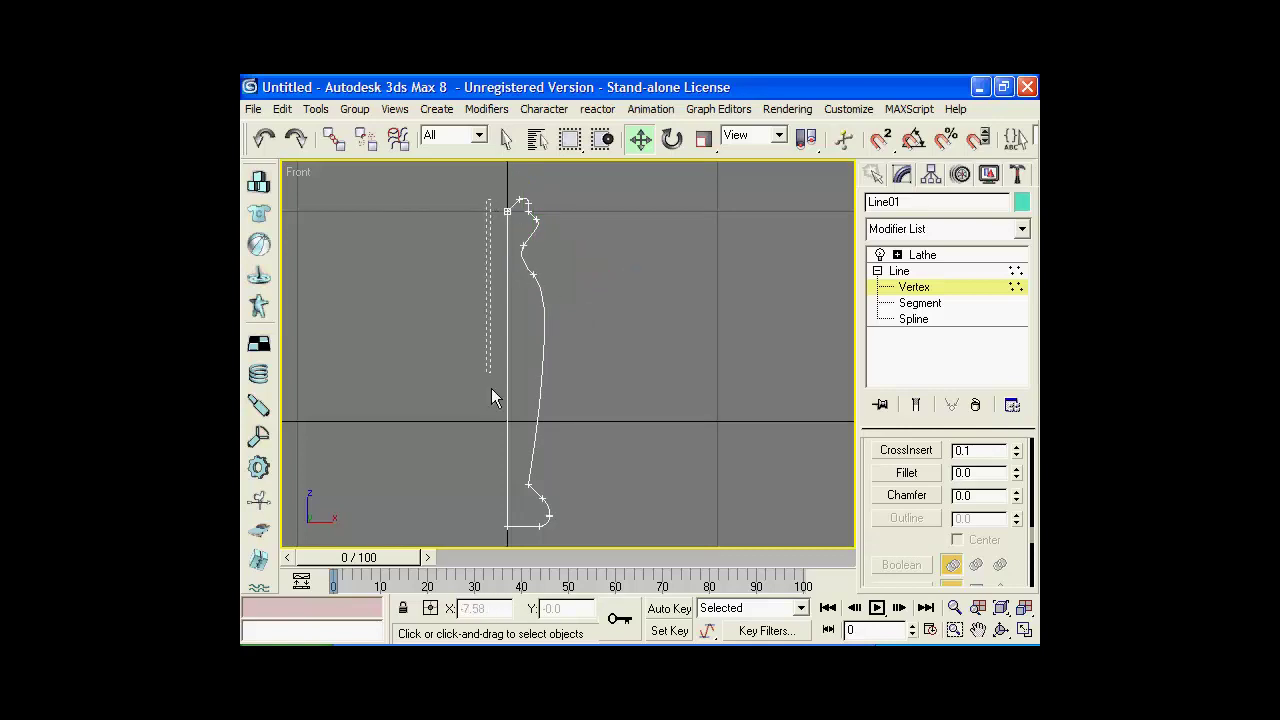
{"action": "mouse_move", "coordinate": [491, 397]}
{"action": "left_mouse_down"}
{"action": "mouse_move", "coordinate": [510, 530]}
{"action": "mouse_move", "coordinate": [567, 527]}
{"action": "left_mouse_up"}
Return to the Lathe result in four views and zoom the Perspective view out
{"action": "left_click", "coordinate": [953, 254]}
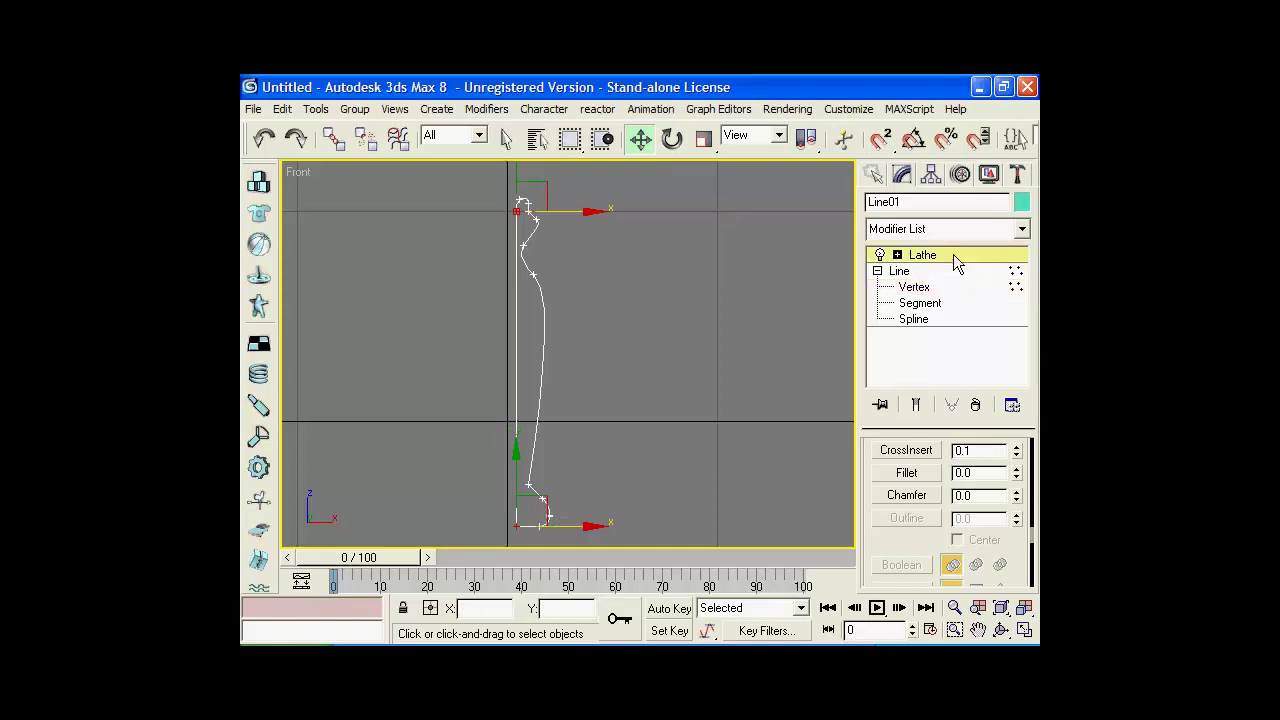
{"action": "left_click", "coordinate": [1024, 629]}
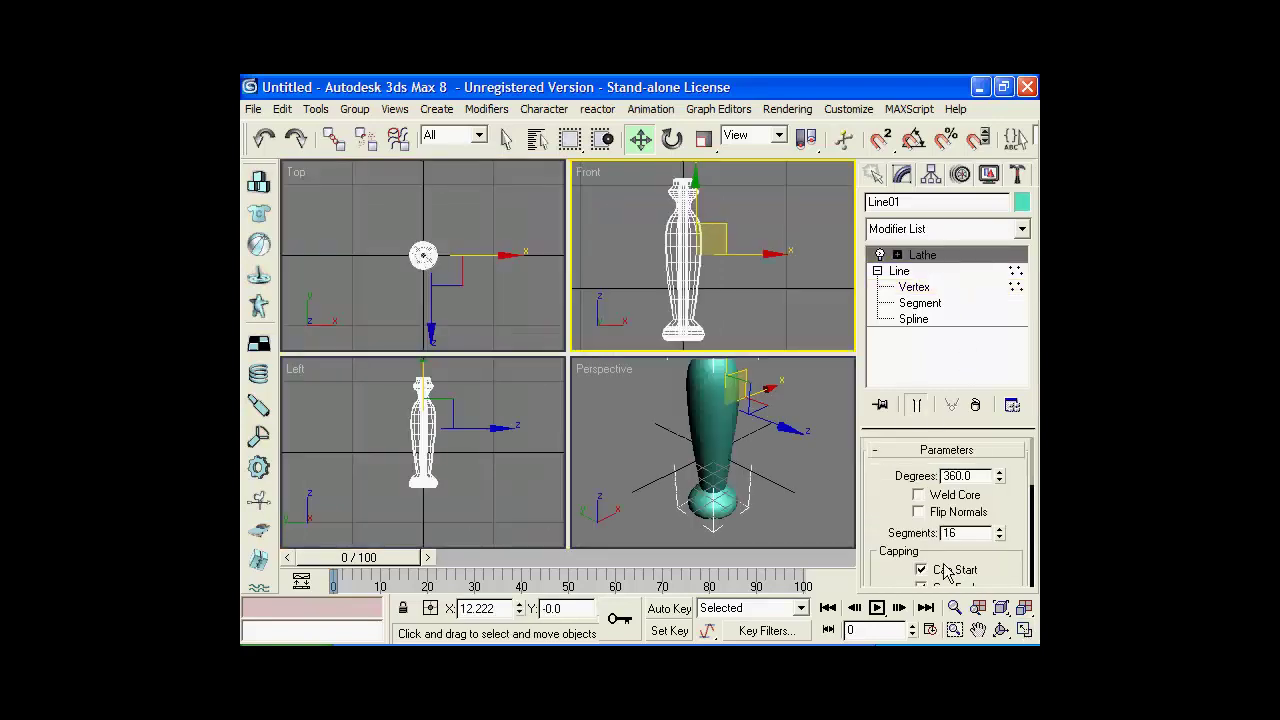
{"action": "scroll", "coordinate": [899, 500], "scroll_direction": "down", "scroll_amount": 2}
{"action": "scroll", "coordinate": [700, 442], "scroll_direction": "down", "scroll_amount": 3}
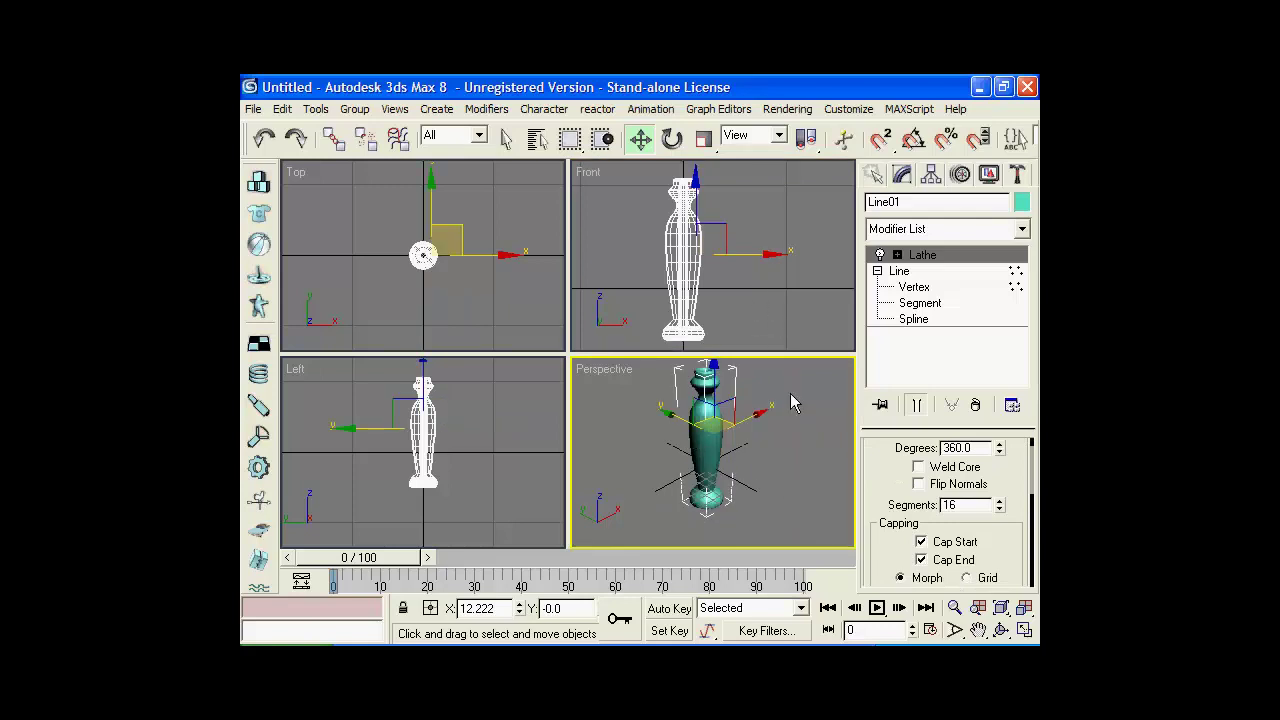
Move the Lathe axis sub-object to X 3.99 in the Front view
{"action": "left_click", "coordinate": [897, 255]}
{"action": "left_click", "coordinate": [928, 271]}
{"action": "left_click", "coordinate": [750, 254]}
{"action": "left_click_drag", "start_coordinate": [744, 259], "coordinate": [748, 261]}
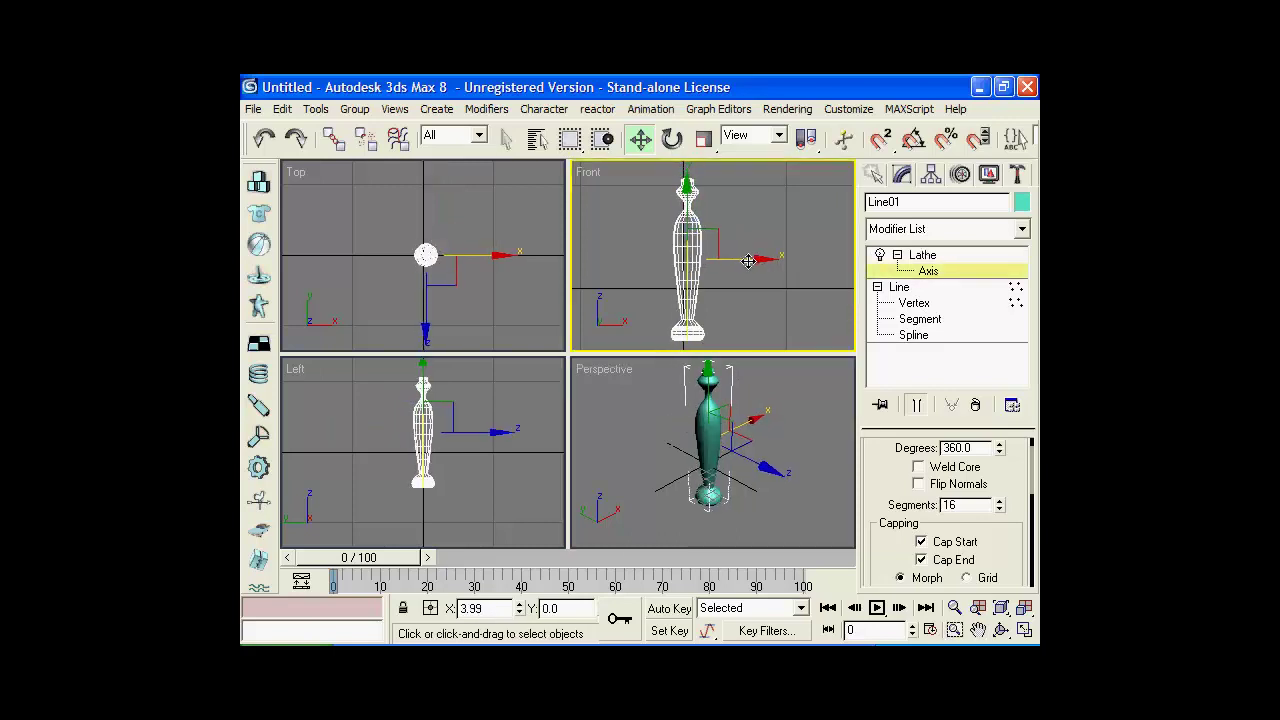
Orbit the Perspective view around the slimmer vase and slide the main toolbar
{"action": "left_click", "coordinate": [799, 415]}
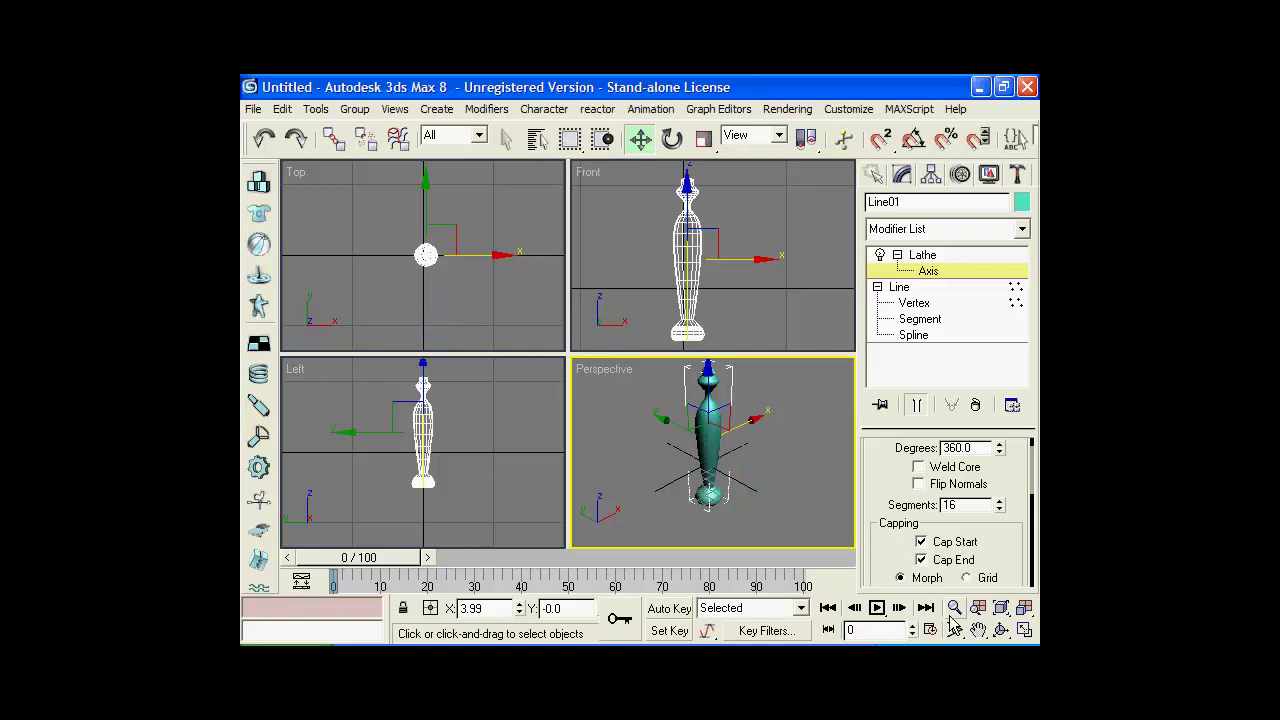
{"action": "left_click", "coordinate": [1001, 629]}
{"action": "left_click_drag", "start_coordinate": [850, 535], "coordinate": [830, 462]}
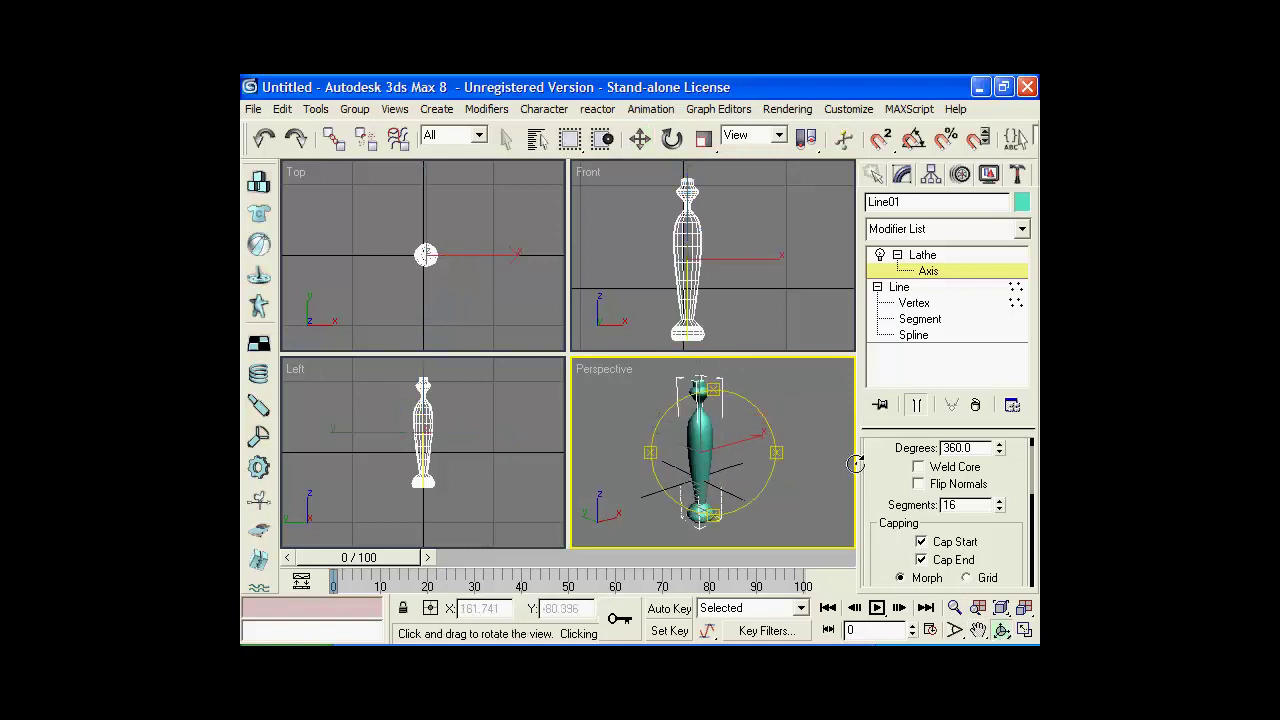
{"action": "right_click", "coordinate": [800, 449]}
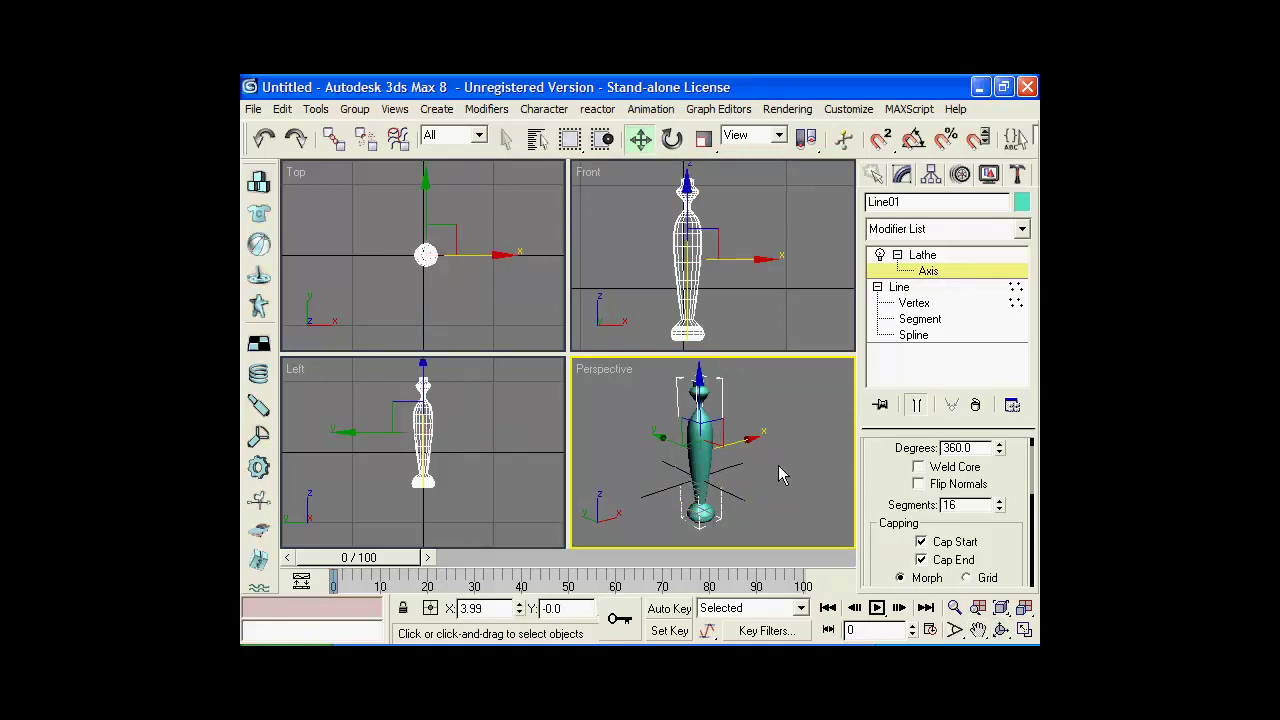
{"action": "left_click_drag", "start_coordinate": [800, 145], "coordinate": [245, 143]}
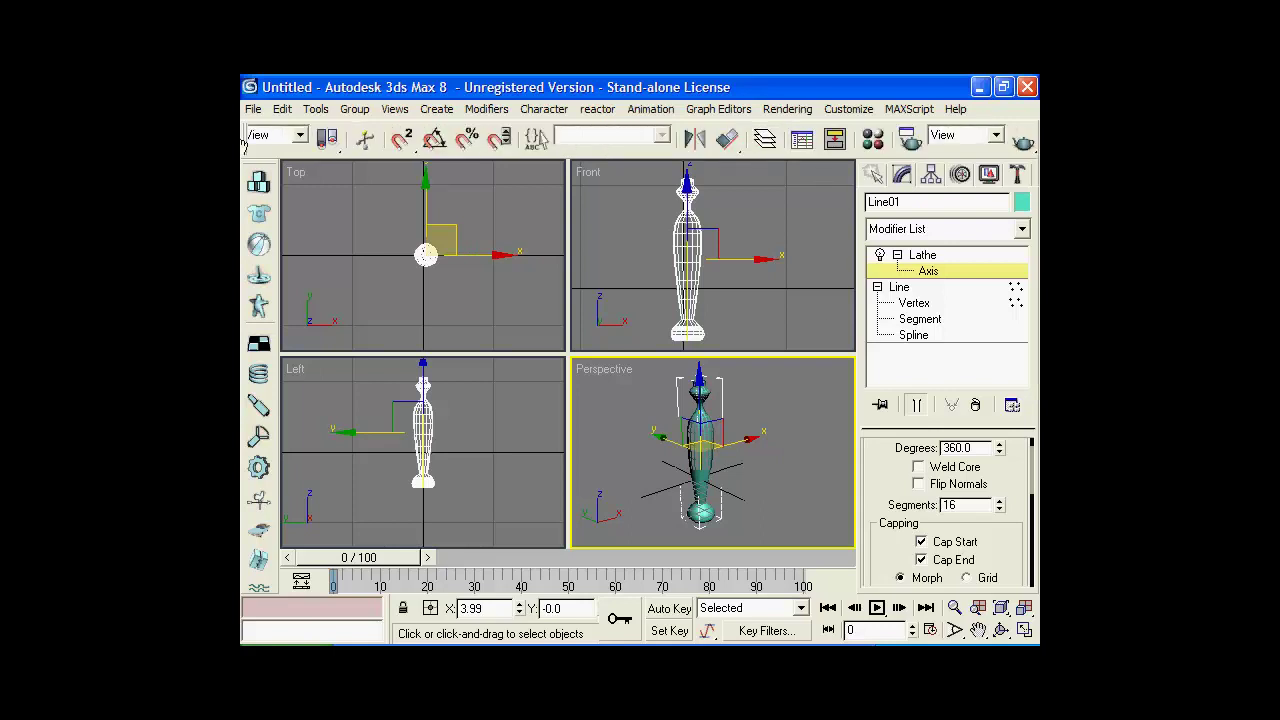
Browse the material library with large previews from the Material Editor
{"action": "key", "text": "m"}
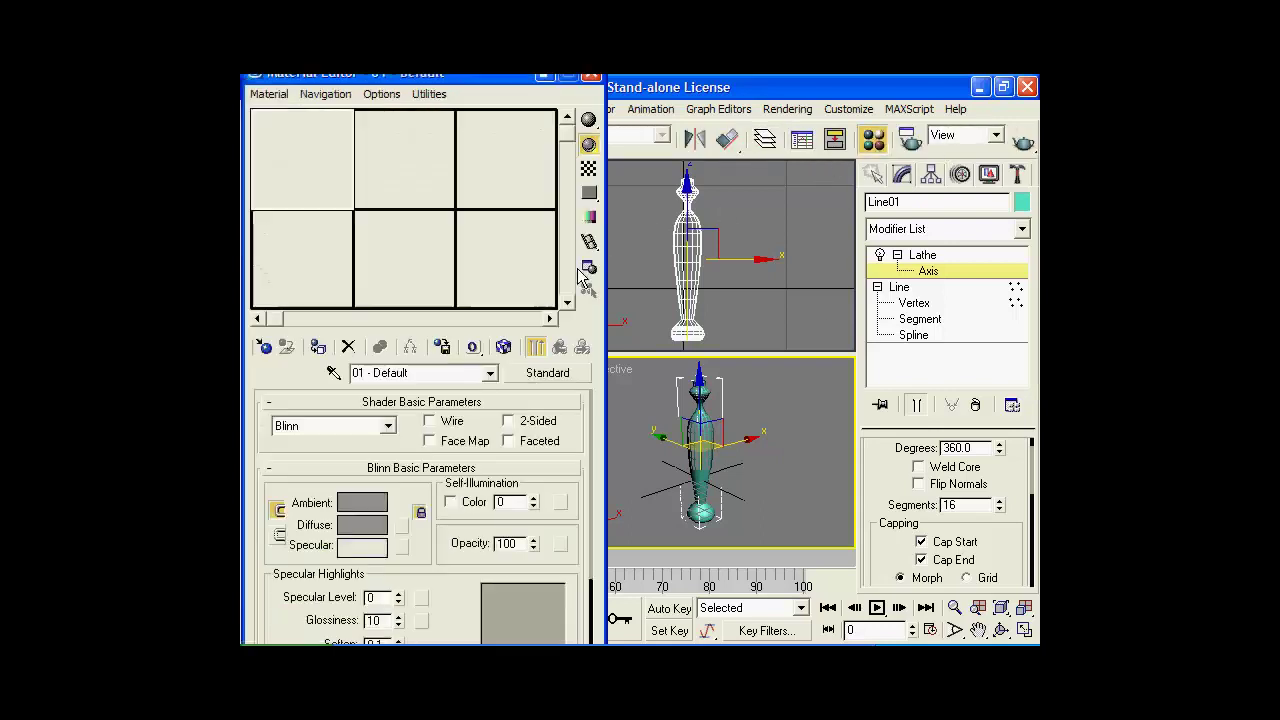
{"action": "left_click", "coordinate": [545, 374]}
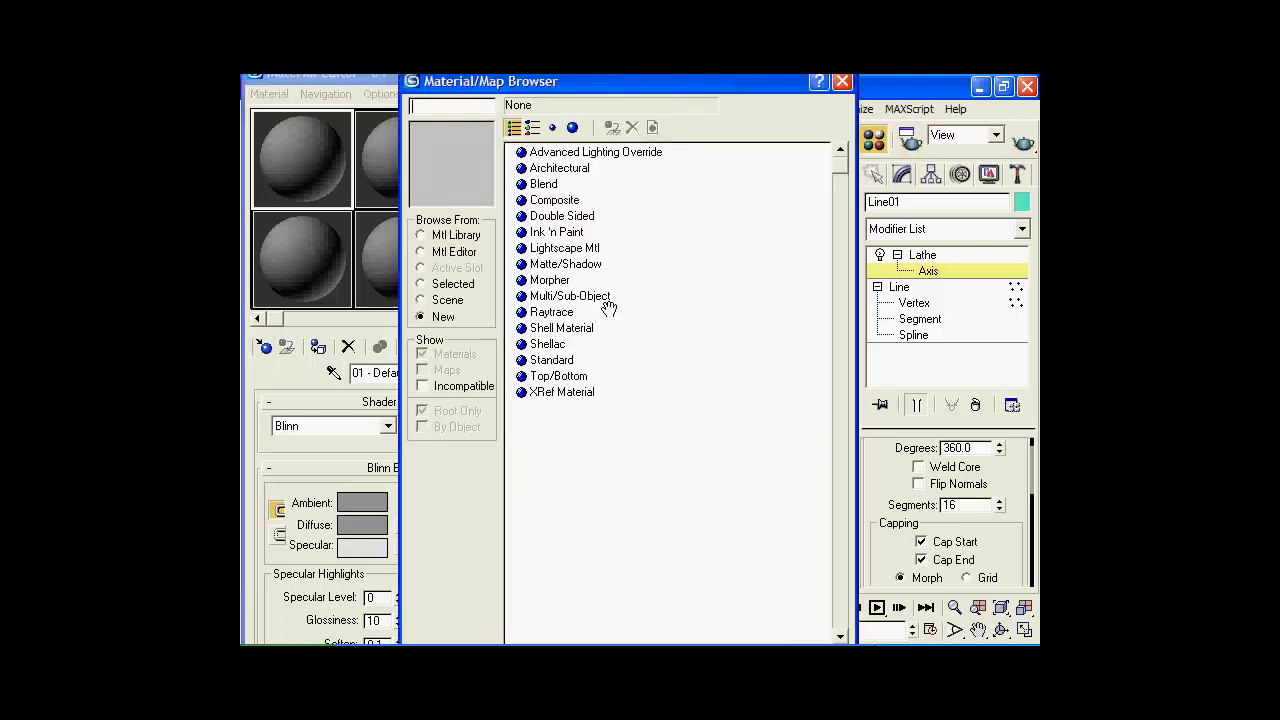
{"action": "left_click", "coordinate": [421, 235]}
{"action": "left_click", "coordinate": [532, 127]}
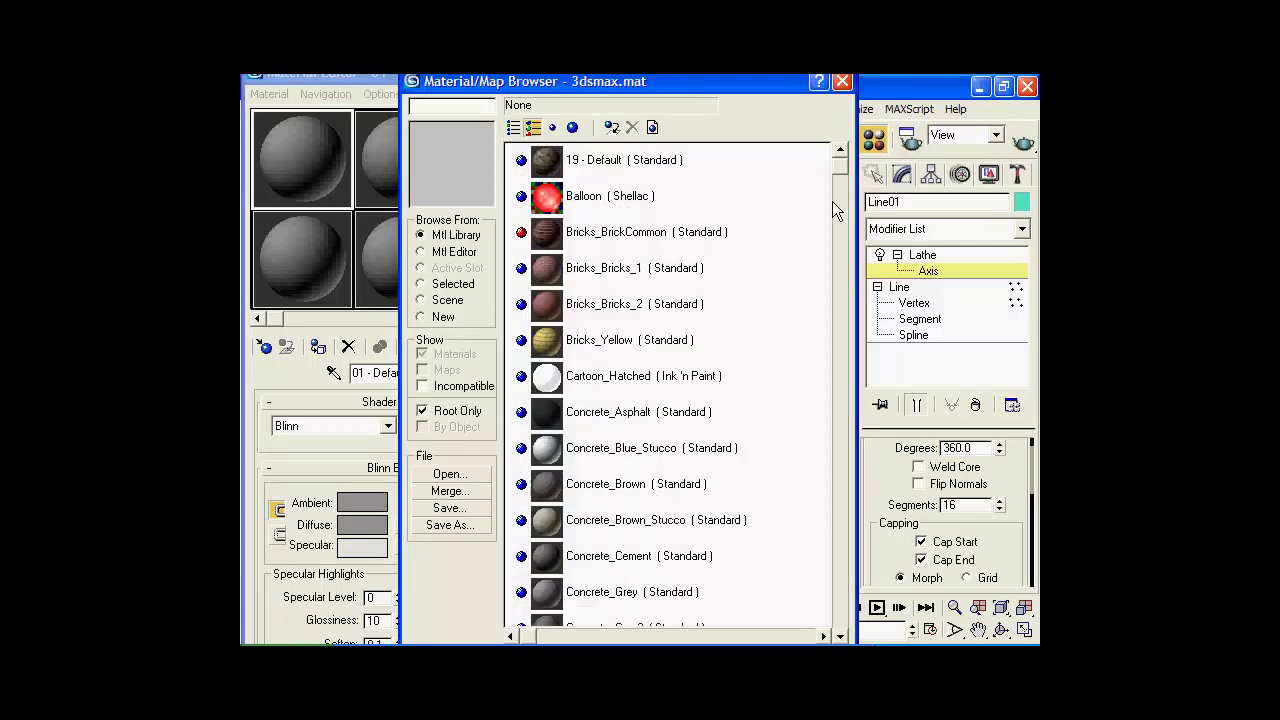
{"action": "left_click_drag", "start_coordinate": [845, 168], "coordinate": [870, 645]}
{"action": "scroll", "coordinate": [748, 405], "scroll_direction": "down", "scroll_amount": 2}
{"action": "left_click_drag", "start_coordinate": [845, 600], "coordinate": [840, 330]}
Assign the Metal_Dark_Gold library material to the lathed vase and close the editor
{"action": "double_click", "coordinate": [668, 462]}
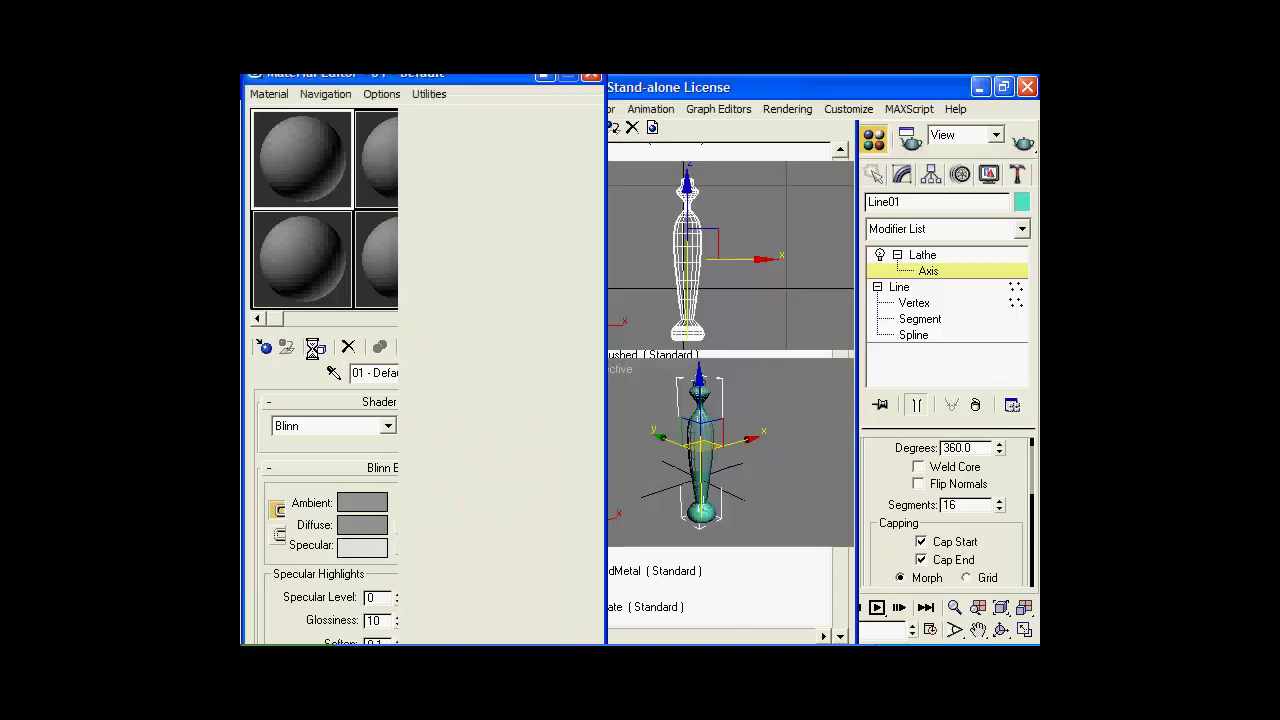
{"action": "left_click", "coordinate": [318, 347]}
{"action": "left_click", "coordinate": [591, 75]}
{"action": "left_click_drag", "start_coordinate": [888, 448], "coordinate": [890, 440]}
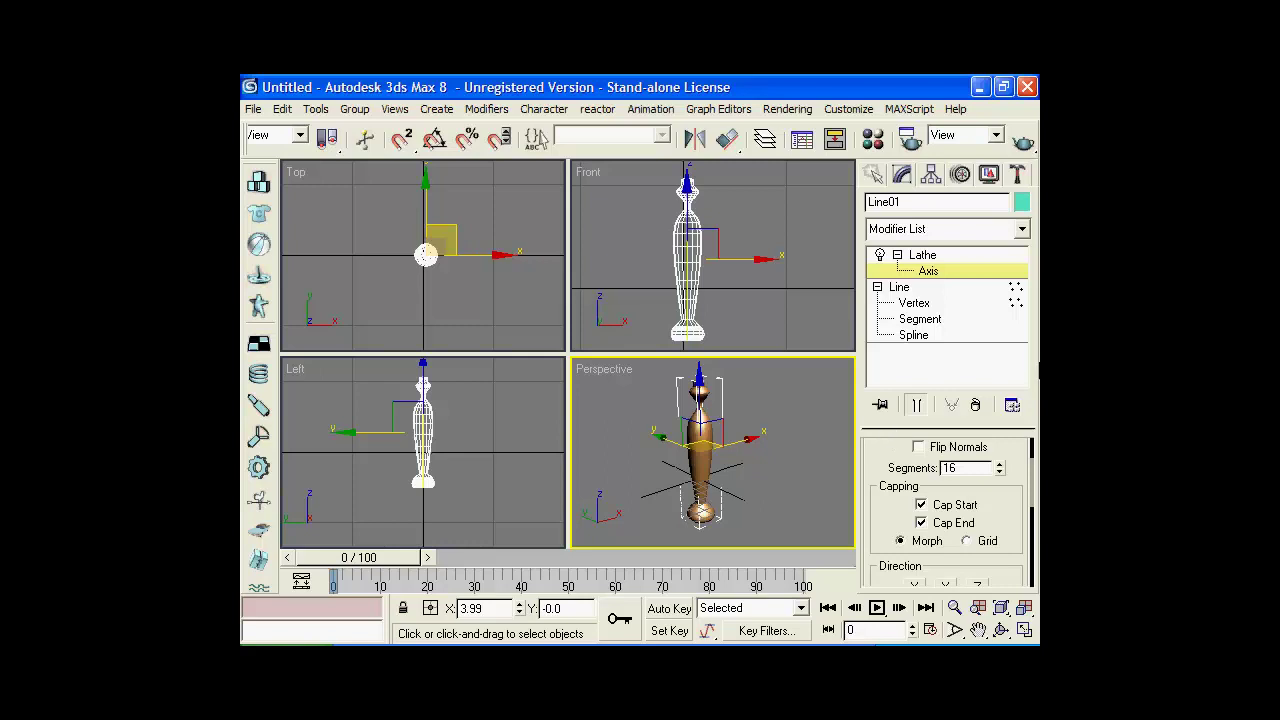
Drop Lathe segments to 6, turn off Smooth, then raise segments back to 16
{"action": "mouse_move", "coordinate": [999, 468]}
{"action": "left_mouse_down"}
{"action": "mouse_move", "coordinate": [1000, 484]}
{"action": "mouse_move", "coordinate": [971, 257]}
{"action": "left_mouse_up"}
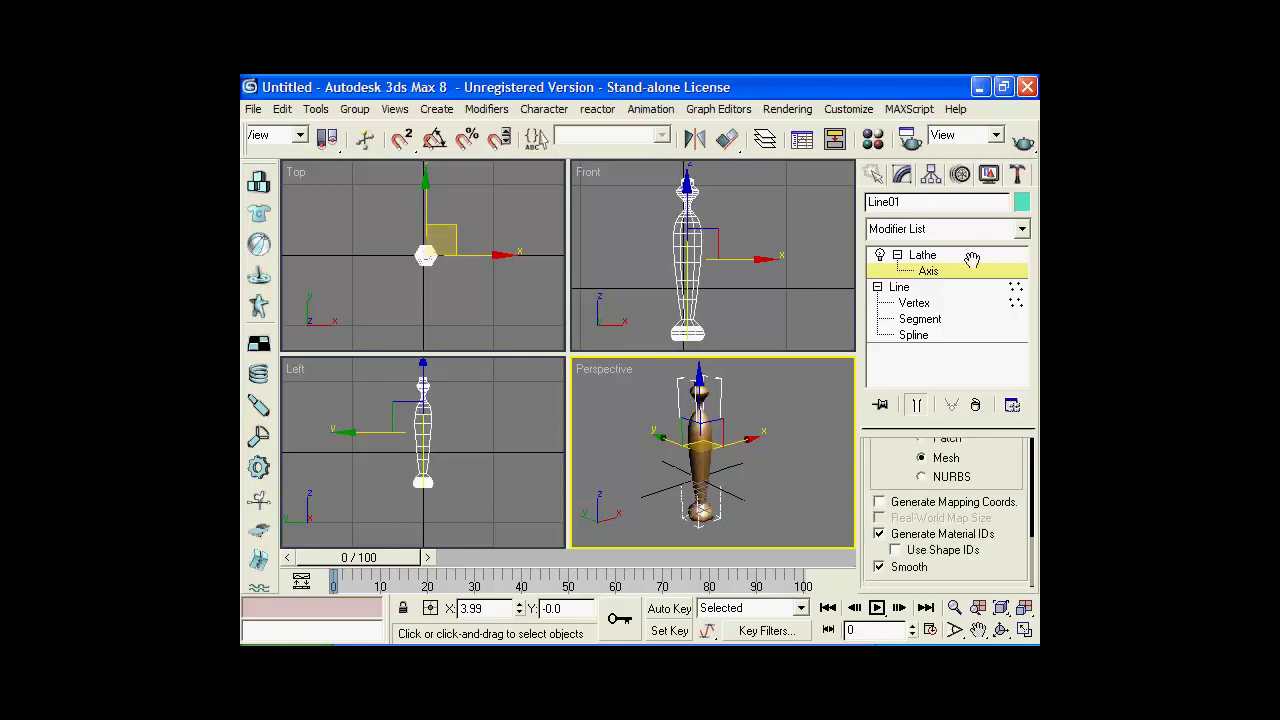
{"action": "left_click", "coordinate": [918, 567]}
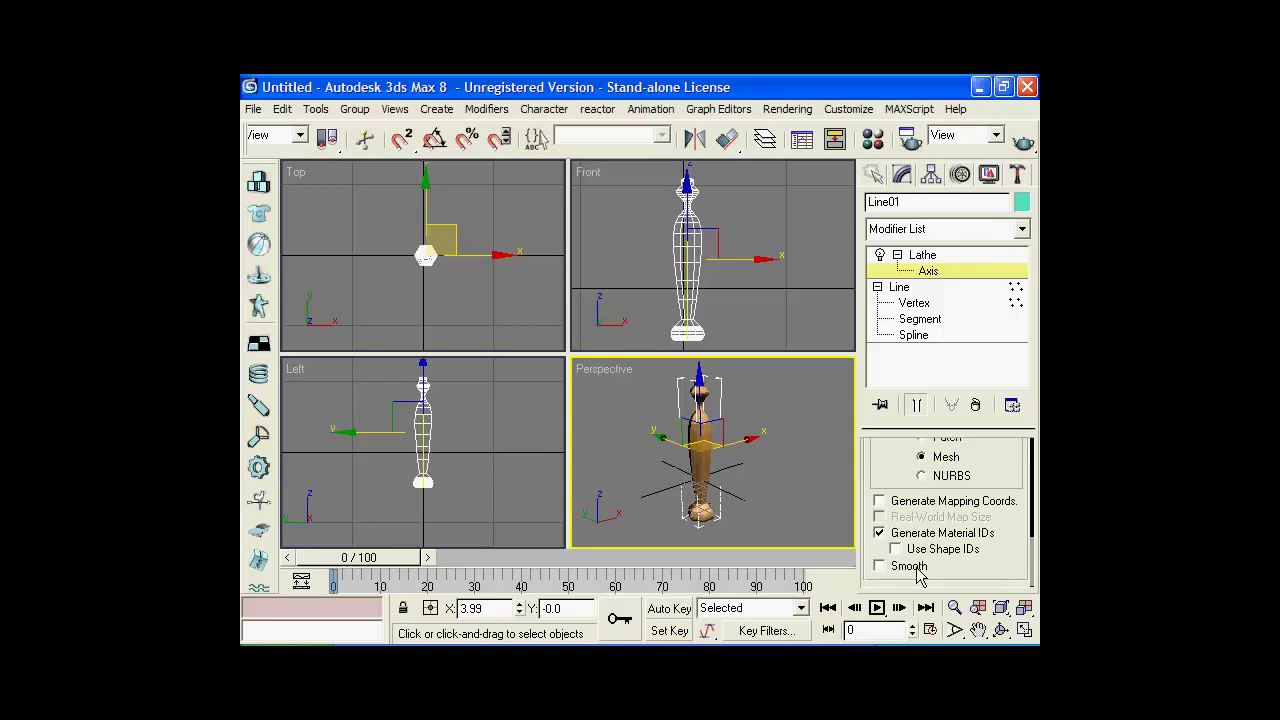
{"action": "scroll", "coordinate": [982, 447], "scroll_direction": "up", "scroll_amount": 3}
{"action": "scroll", "coordinate": [1017, 523], "scroll_direction": "up", "scroll_amount": 2}
{"action": "scroll", "coordinate": [1017, 463], "scroll_direction": "up", "scroll_amount": 2}
{"action": "left_click_drag", "start_coordinate": [1001, 446], "coordinate": [997, 434]}
Switch to the Scale tool and maximize the Perspective view
{"action": "right_click", "coordinate": [758, 440]}
{"action": "left_click", "coordinate": [762, 487]}
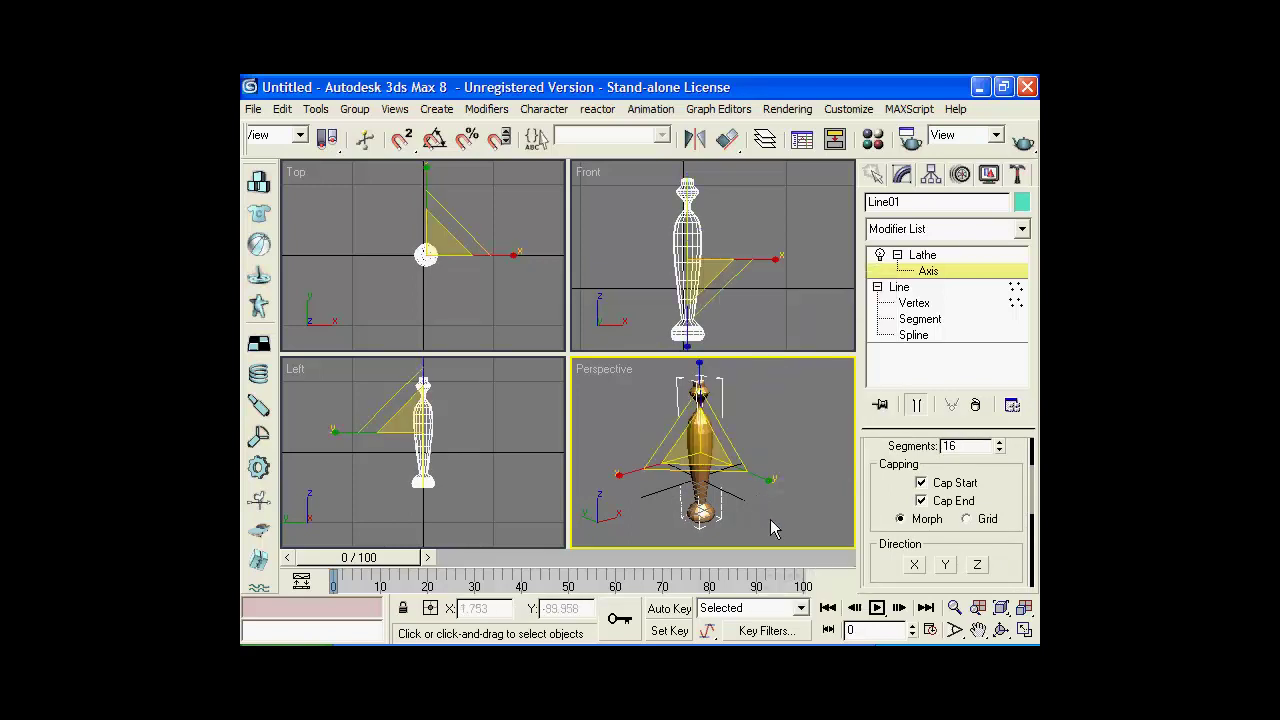
{"action": "left_click", "coordinate": [1021, 630]}
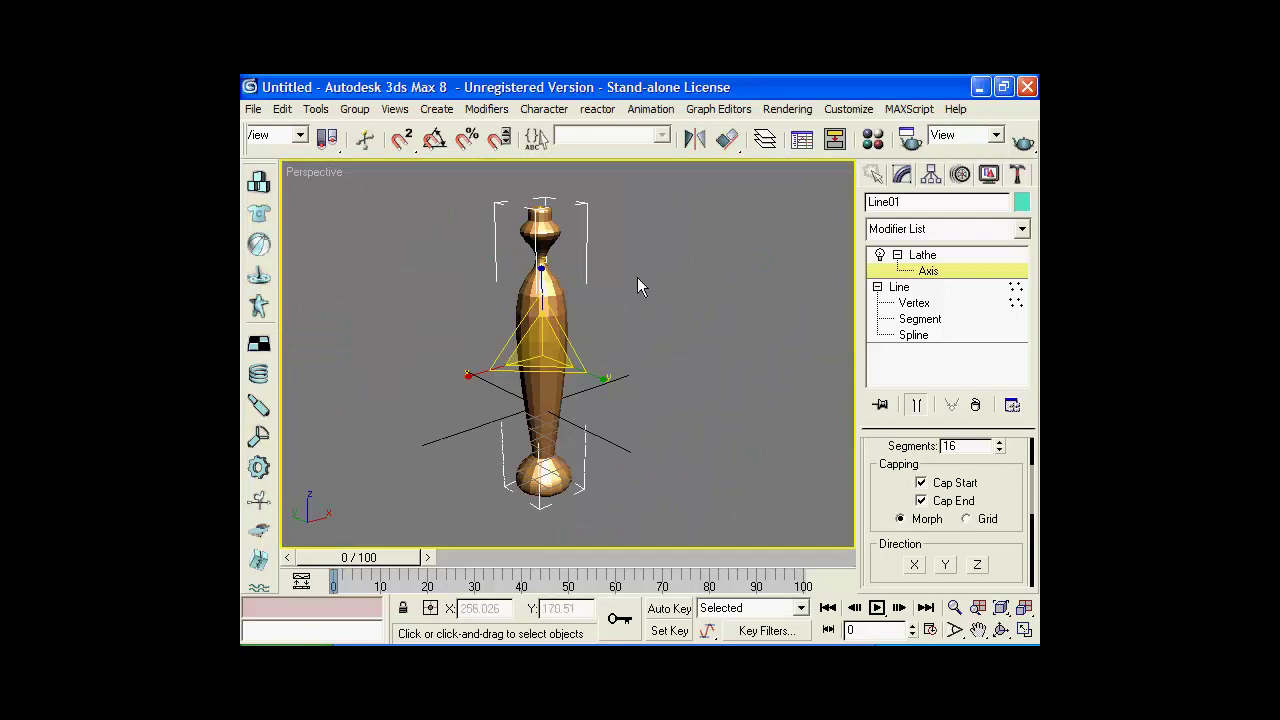
Reselect the vase and re-enable Smooth in the Lathe's Output settings
{"action": "left_click", "coordinate": [876, 174]}
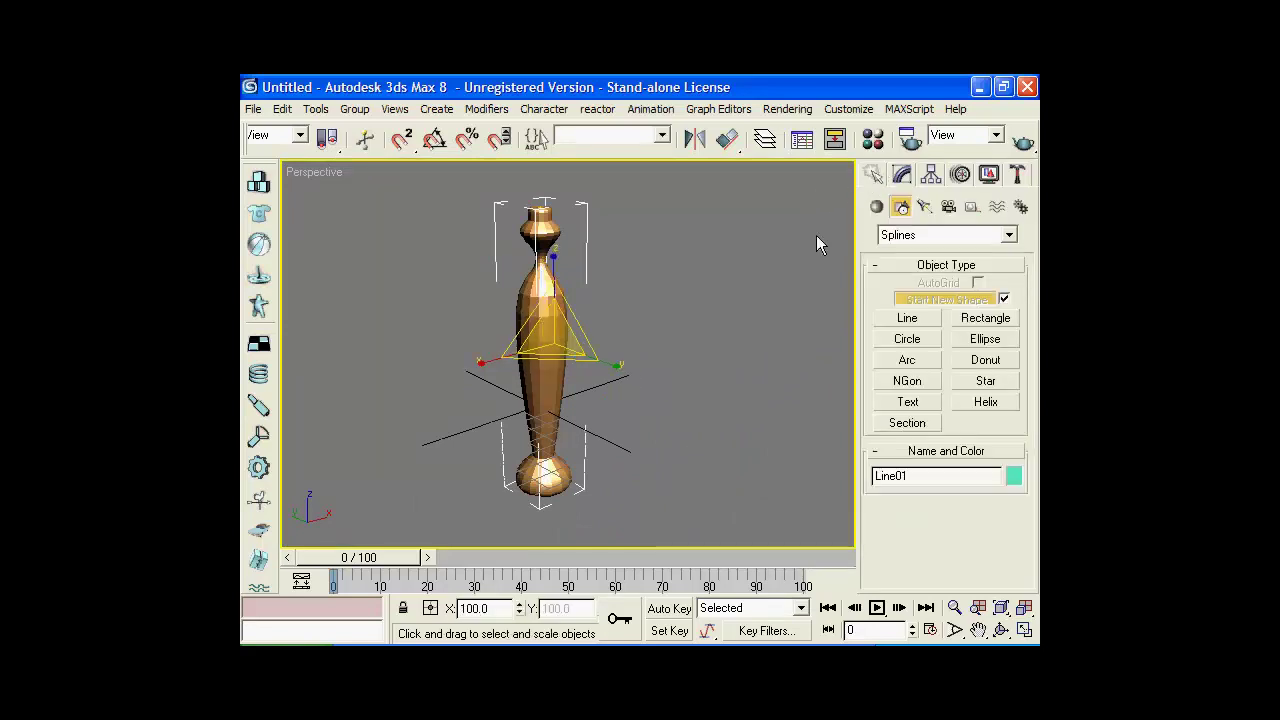
{"action": "left_click", "coordinate": [800, 255]}
{"action": "left_click", "coordinate": [555, 370]}
{"action": "left_click", "coordinate": [902, 174]}
{"action": "scroll", "coordinate": [882, 485], "scroll_direction": "down", "scroll_amount": 2}
{"action": "scroll", "coordinate": [882, 485], "scroll_direction": "down", "scroll_amount": 3}
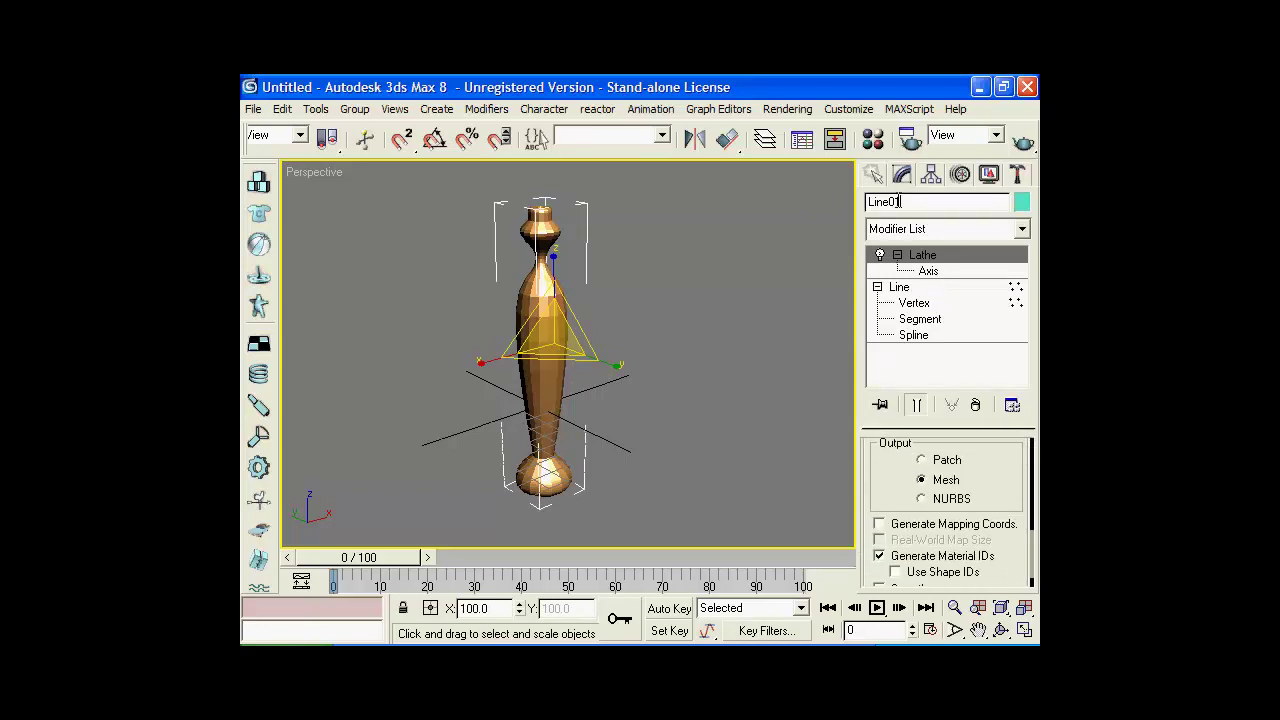
{"action": "scroll", "coordinate": [889, 530], "scroll_direction": "down", "scroll_amount": 1}
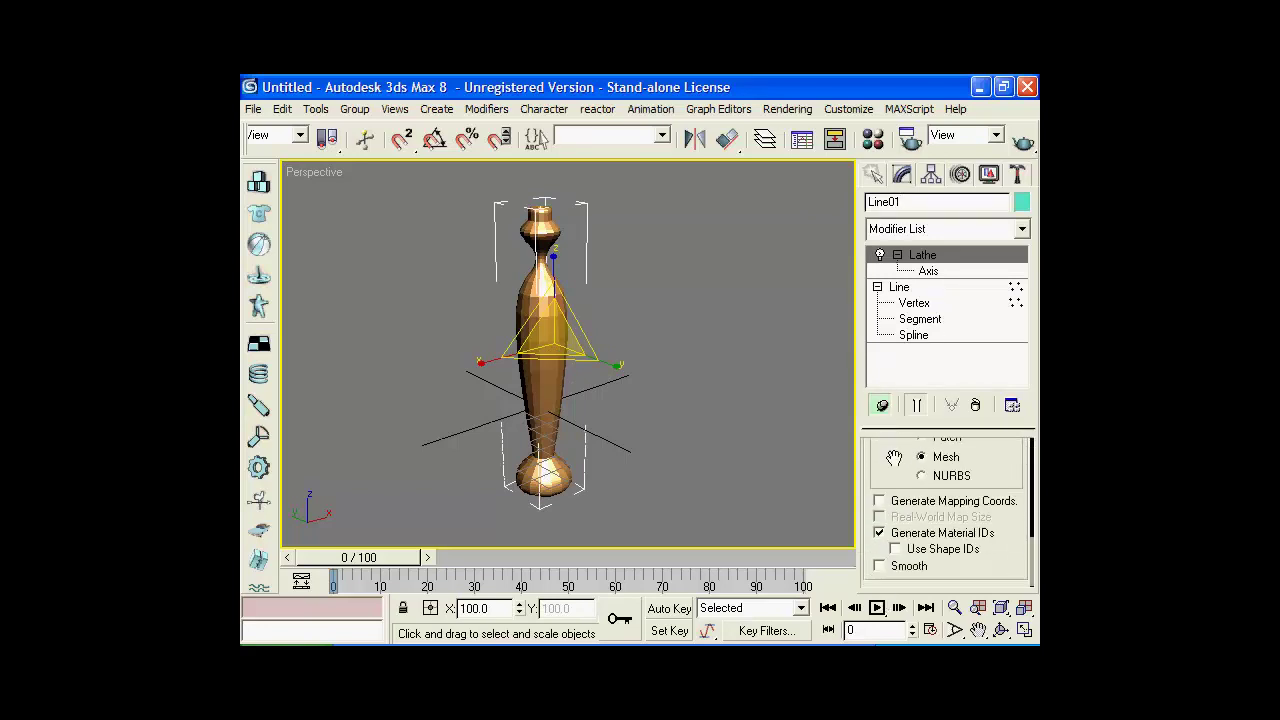
{"action": "left_click", "coordinate": [898, 568]}
Reselect the vase by its base and switch to the Lathe Axis sub-object
{"action": "left_click", "coordinate": [763, 452]}
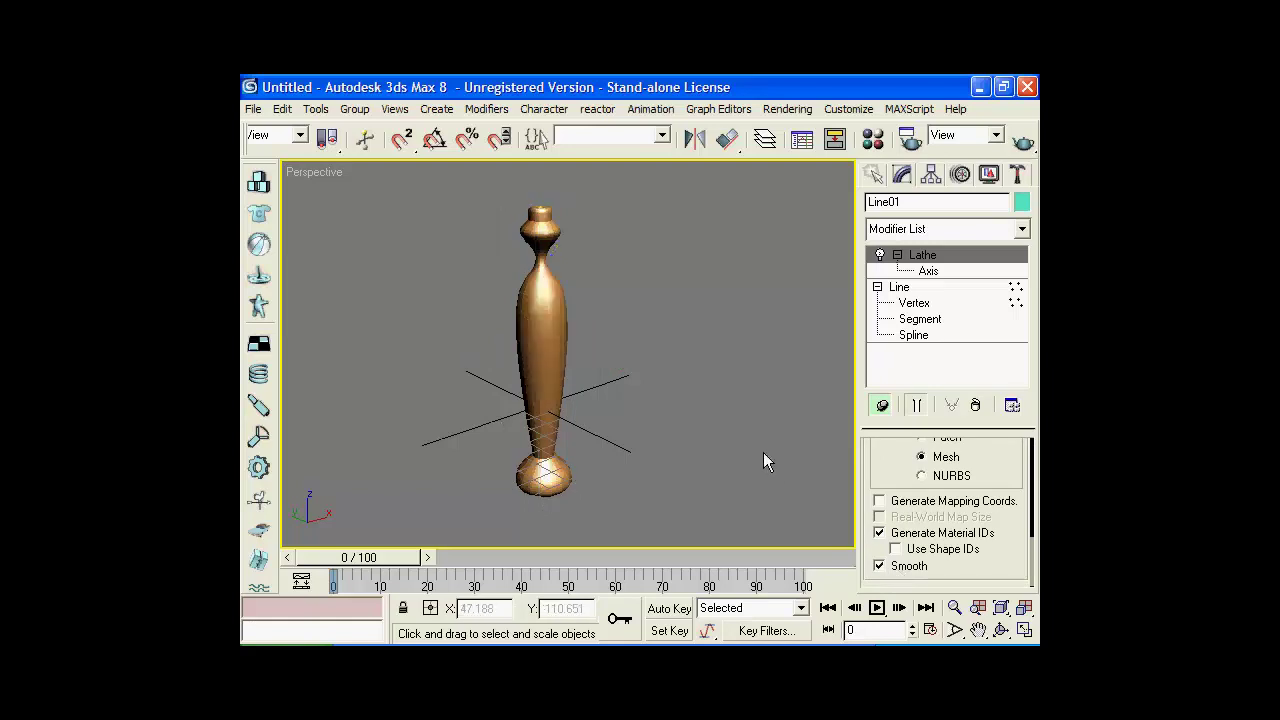
{"action": "left_click", "coordinate": [566, 478]}
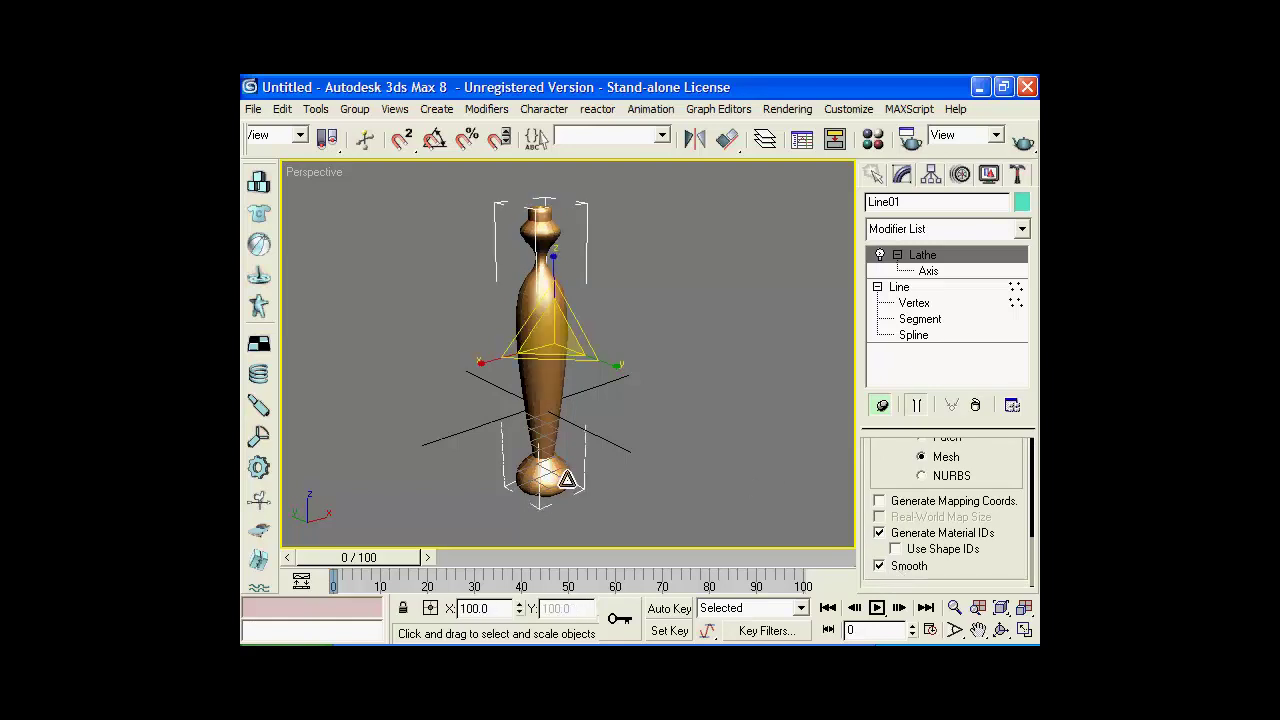
{"action": "left_click", "coordinate": [928, 271]}
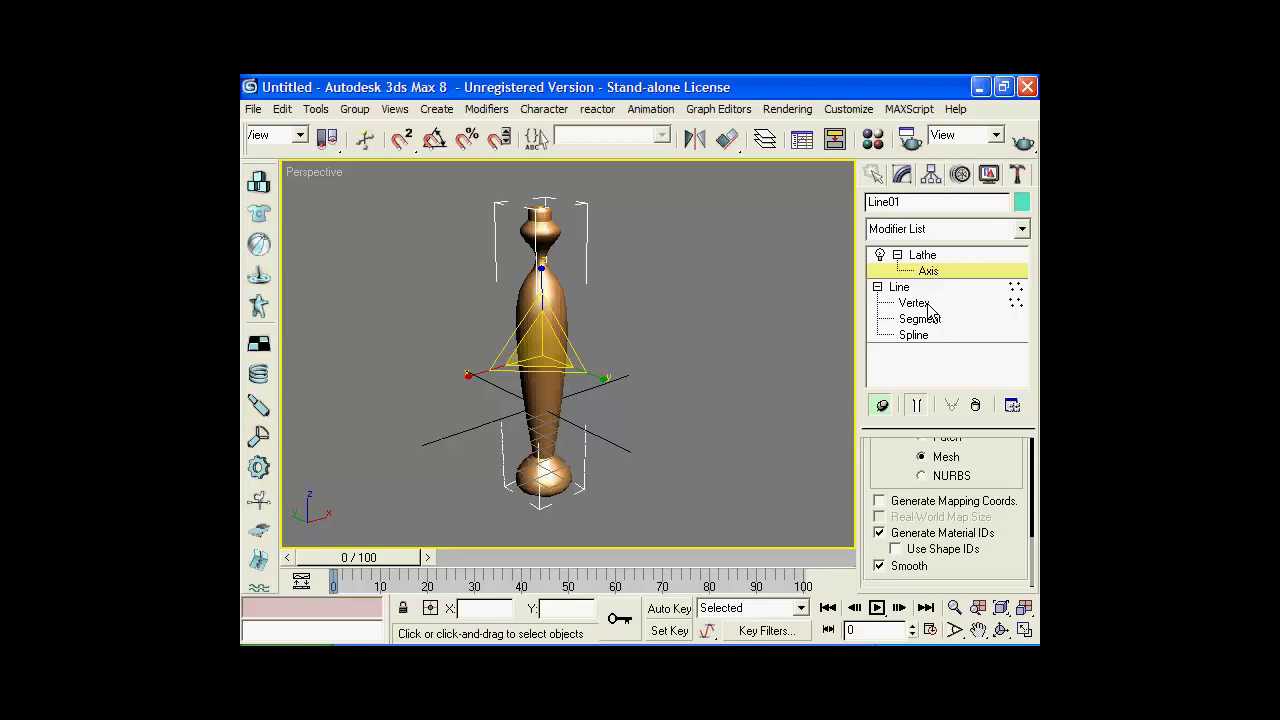
Edit Line01's vertices in four views and start moving the lower profile vertices in Front
{"action": "left_click", "coordinate": [914, 303]}
{"action": "left_click", "coordinate": [1023, 610]}
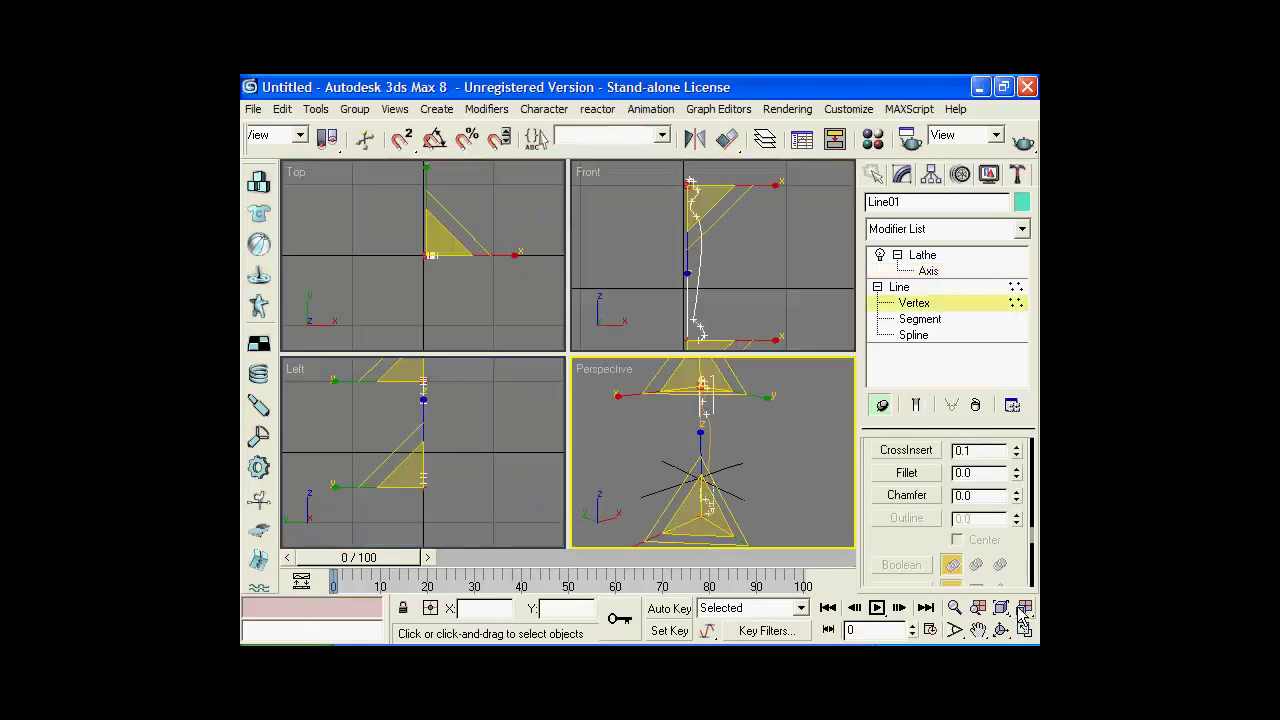
{"action": "right_click", "coordinate": [769, 215]}
{"action": "right_click", "coordinate": [769, 215]}
{"action": "left_click", "coordinate": [671, 289]}
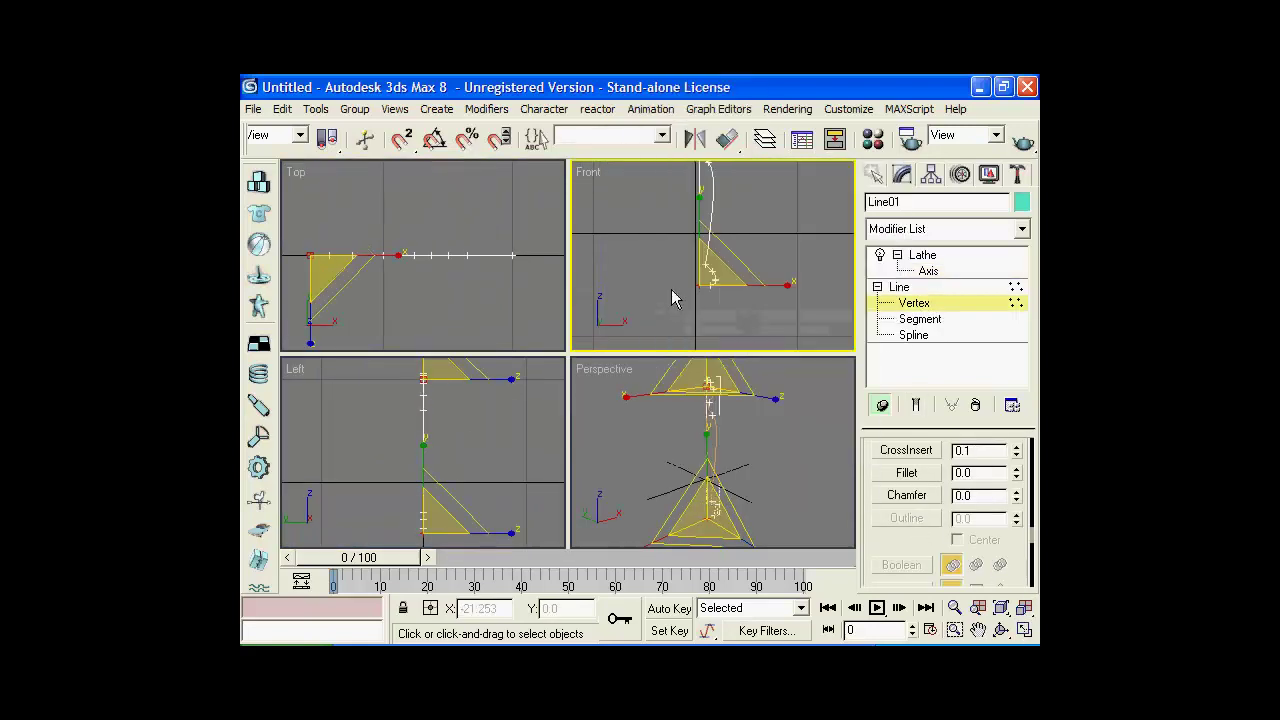
{"action": "left_click_drag", "start_coordinate": [708, 292], "coordinate": [706, 268]}
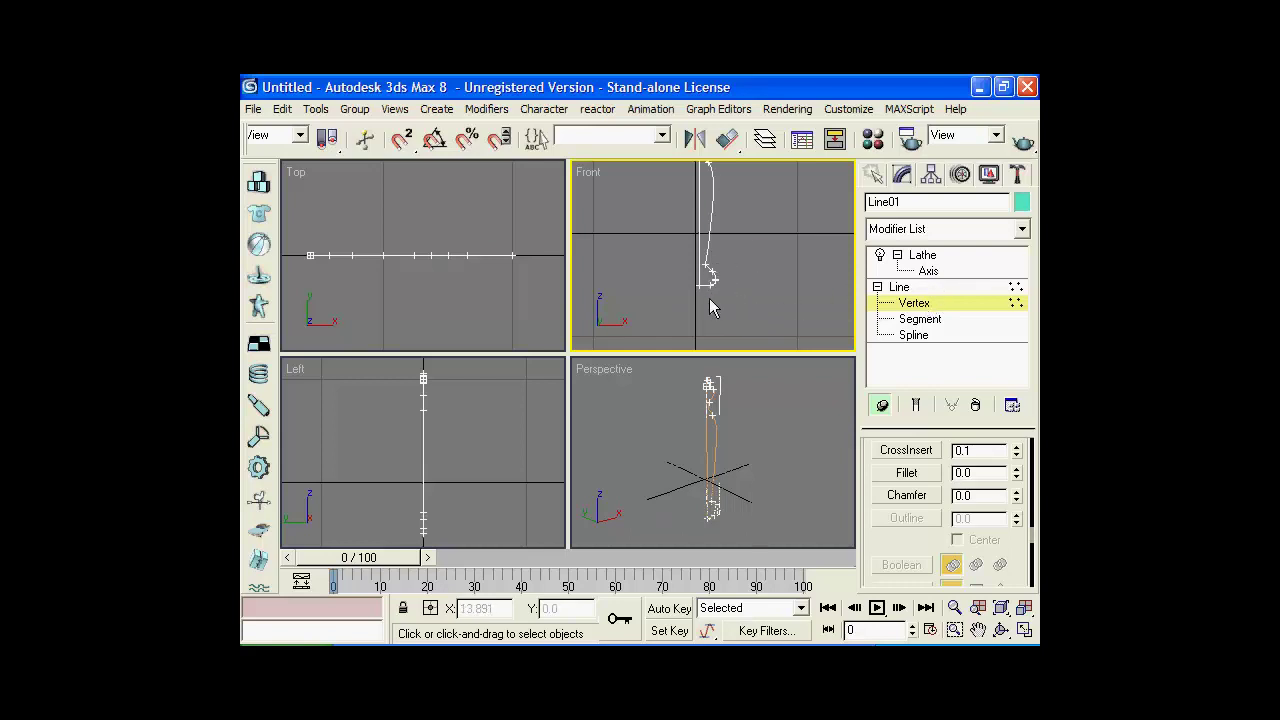
{"action": "left_click_drag", "start_coordinate": [713, 292], "coordinate": [706, 278]}
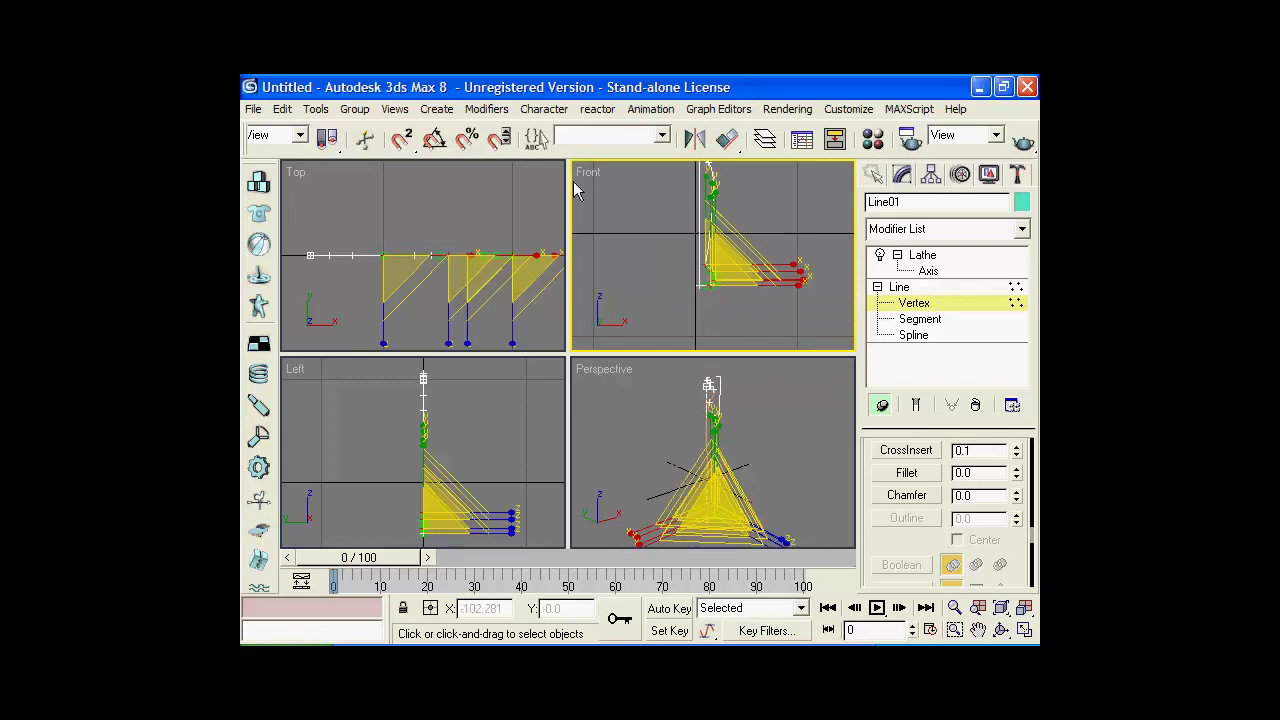
Move the bottom profile vertex right, undoing mistaken moves, and preview the lathed vase
{"action": "left_click_drag", "start_coordinate": [287, 150], "coordinate": [767, 150]}
{"action": "mouse_move", "coordinate": [768, 288]}
{"action": "left_mouse_down"}
{"action": "mouse_move", "coordinate": [778, 305]}
{"action": "mouse_move", "coordinate": [709, 279]}
{"action": "left_mouse_up"}
{"action": "key", "text": "ctrl+z"}
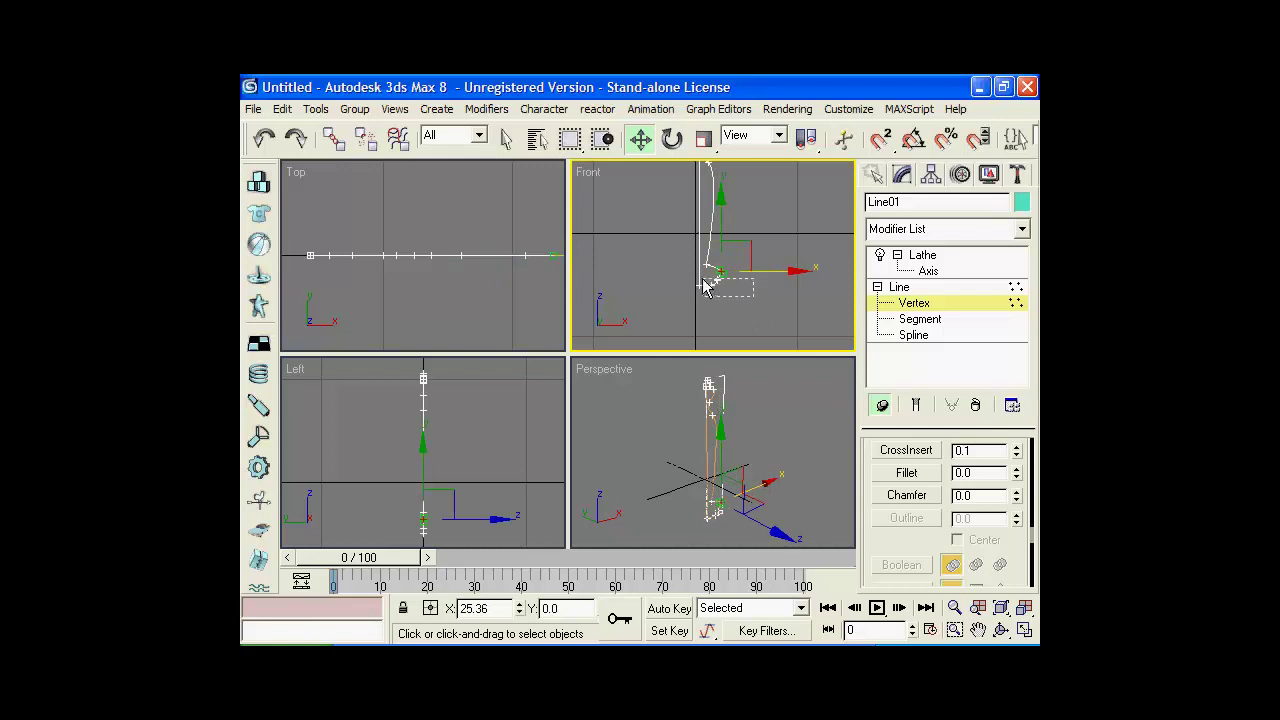
{"action": "left_click", "coordinate": [734, 283]}
{"action": "left_click", "coordinate": [264, 139]}
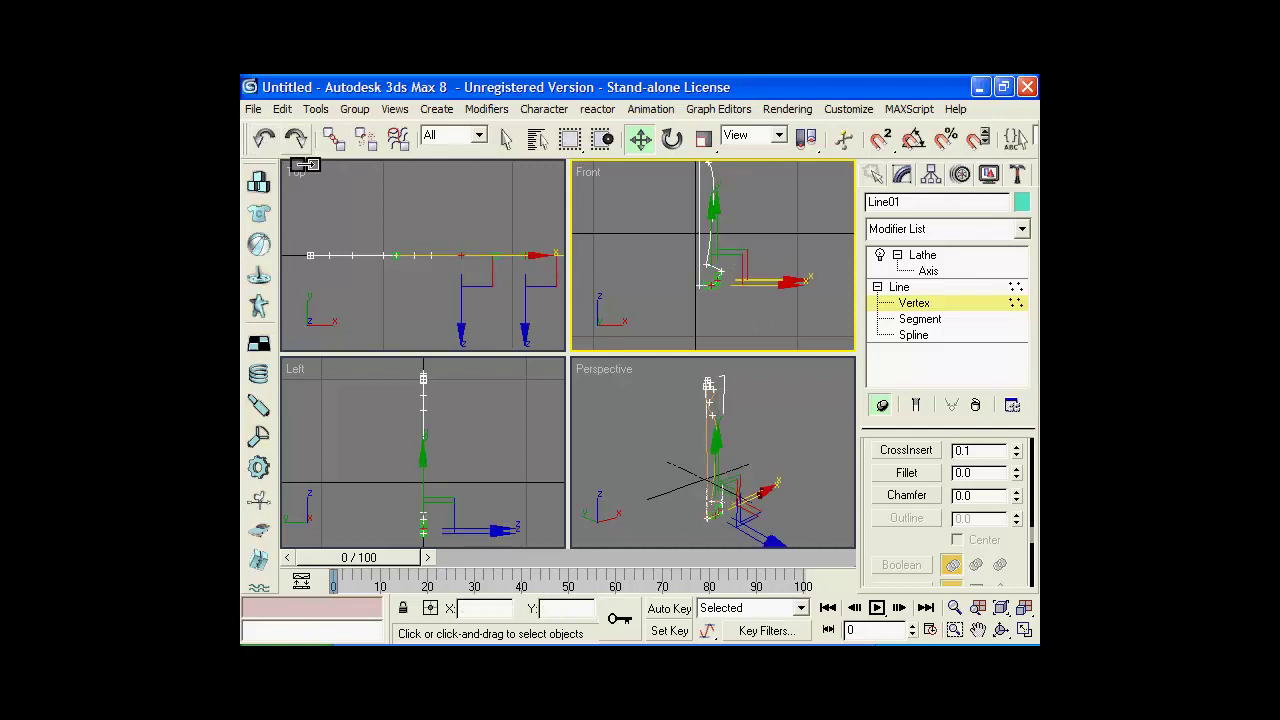
{"action": "left_click", "coordinate": [264, 139]}
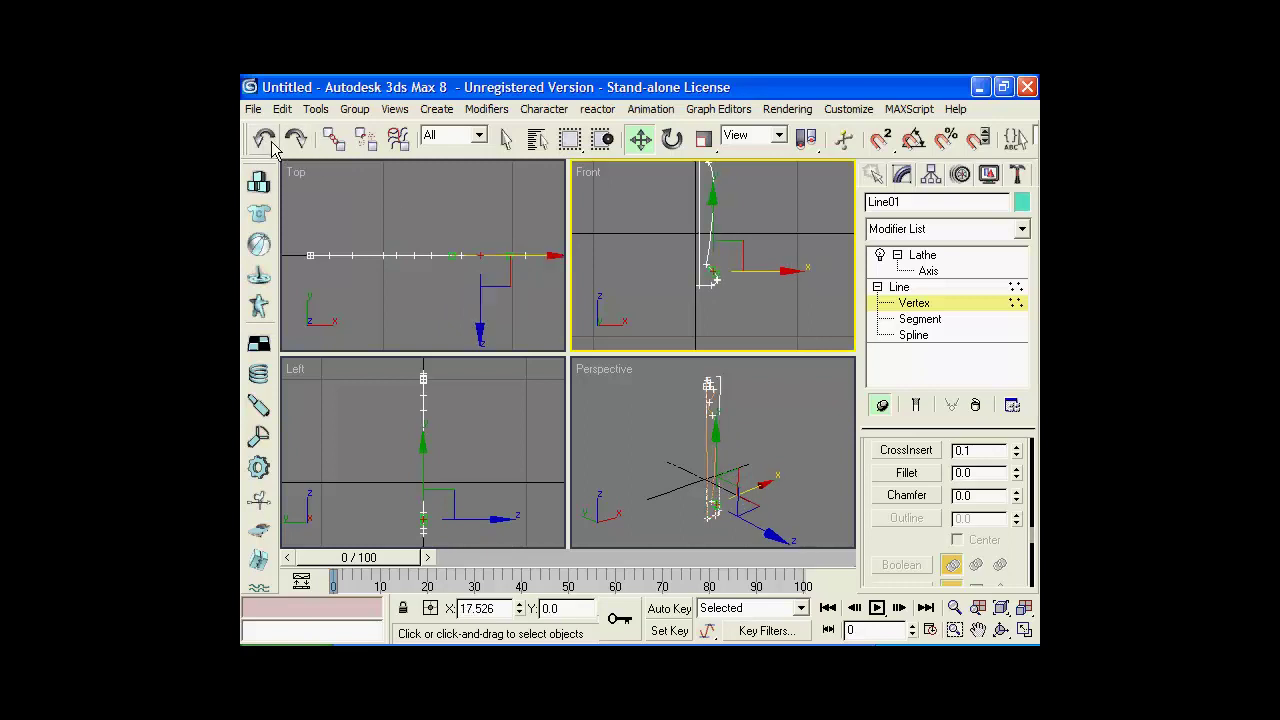
{"action": "left_click", "coordinate": [758, 310]}
{"action": "left_click_drag", "start_coordinate": [707, 277], "coordinate": [770, 285]}
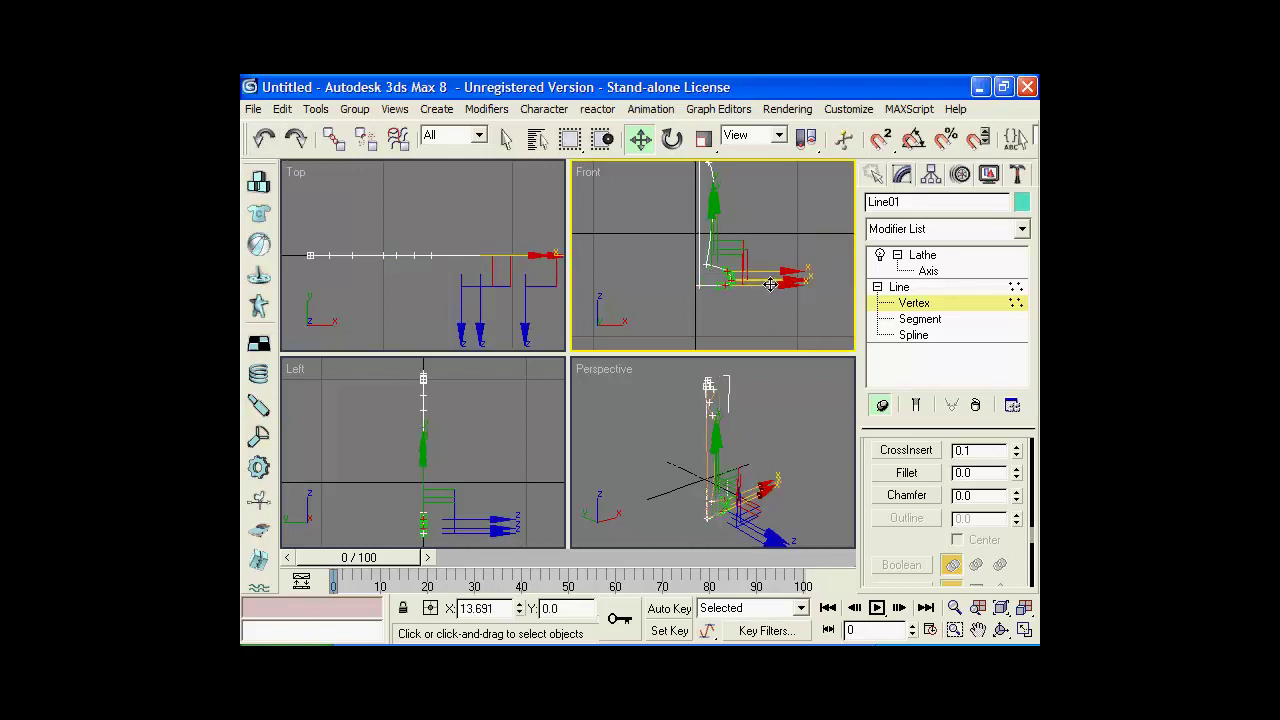
{"action": "left_click", "coordinate": [922, 255]}
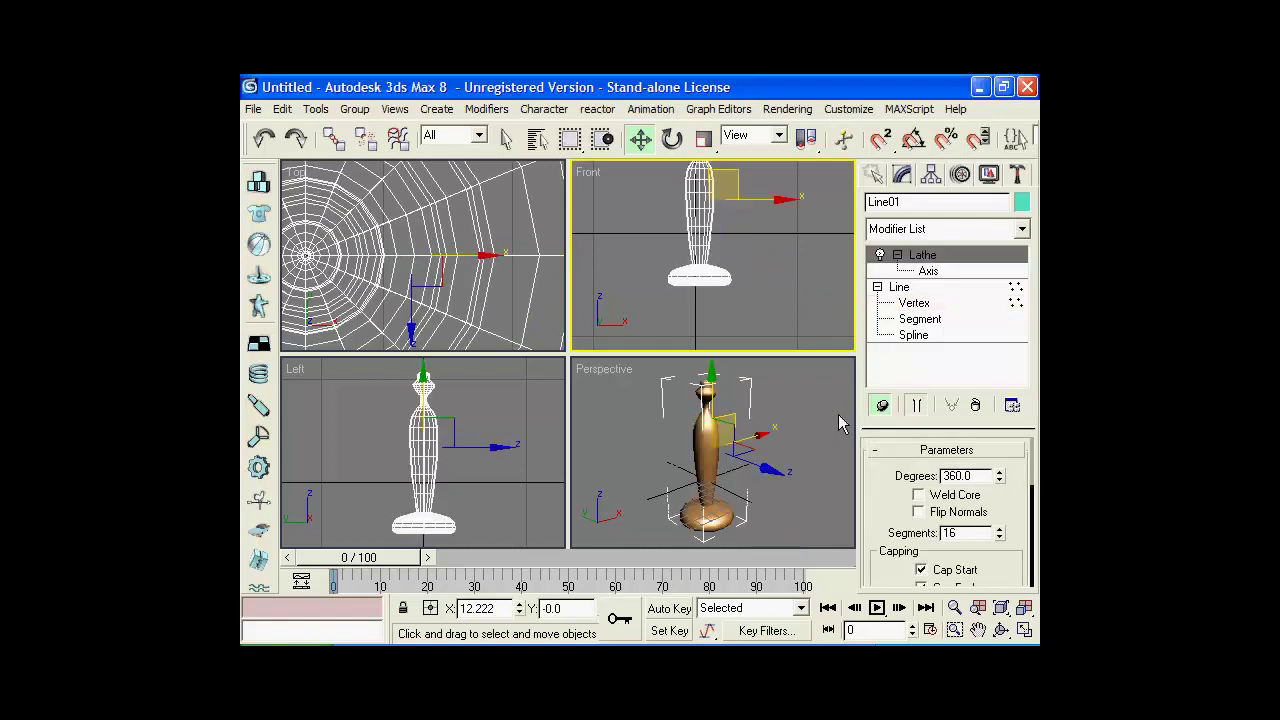
Reselect the lower profile vertices and move a bottom vertex up-left, forming a wide flat base
{"action": "left_click", "coordinate": [914, 303]}
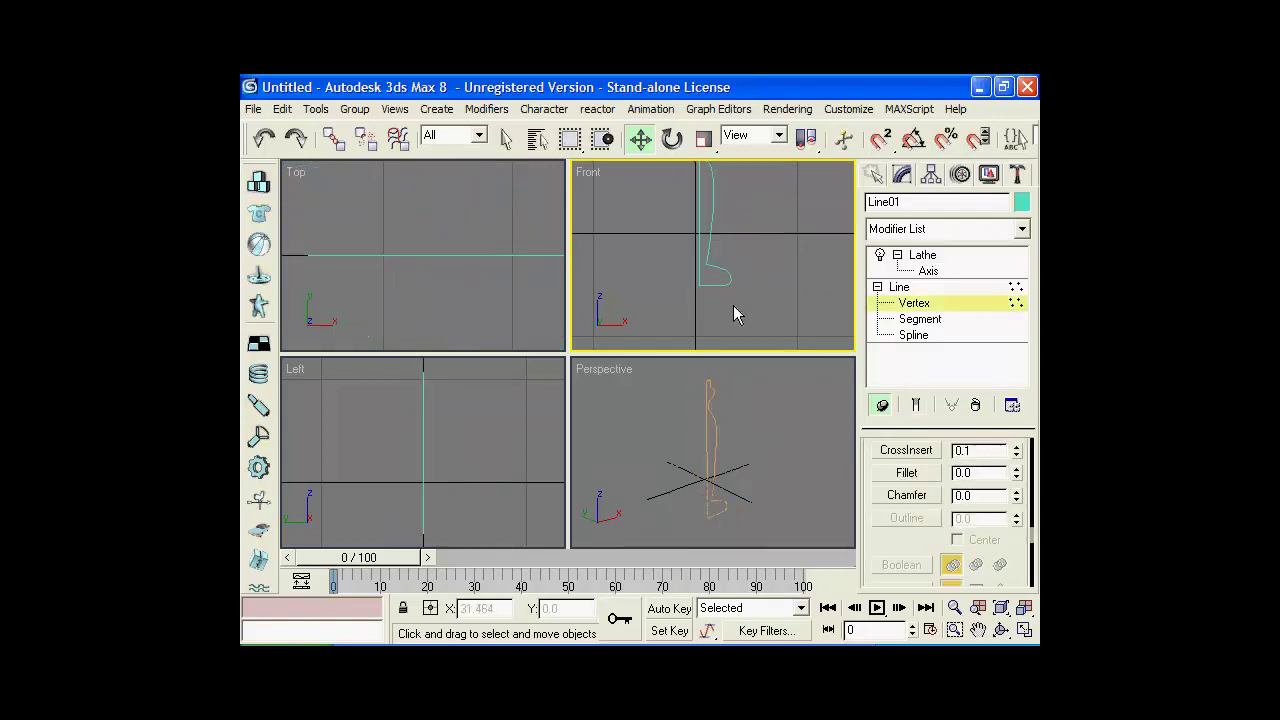
{"action": "left_click_drag", "start_coordinate": [683, 286], "coordinate": [684, 287]}
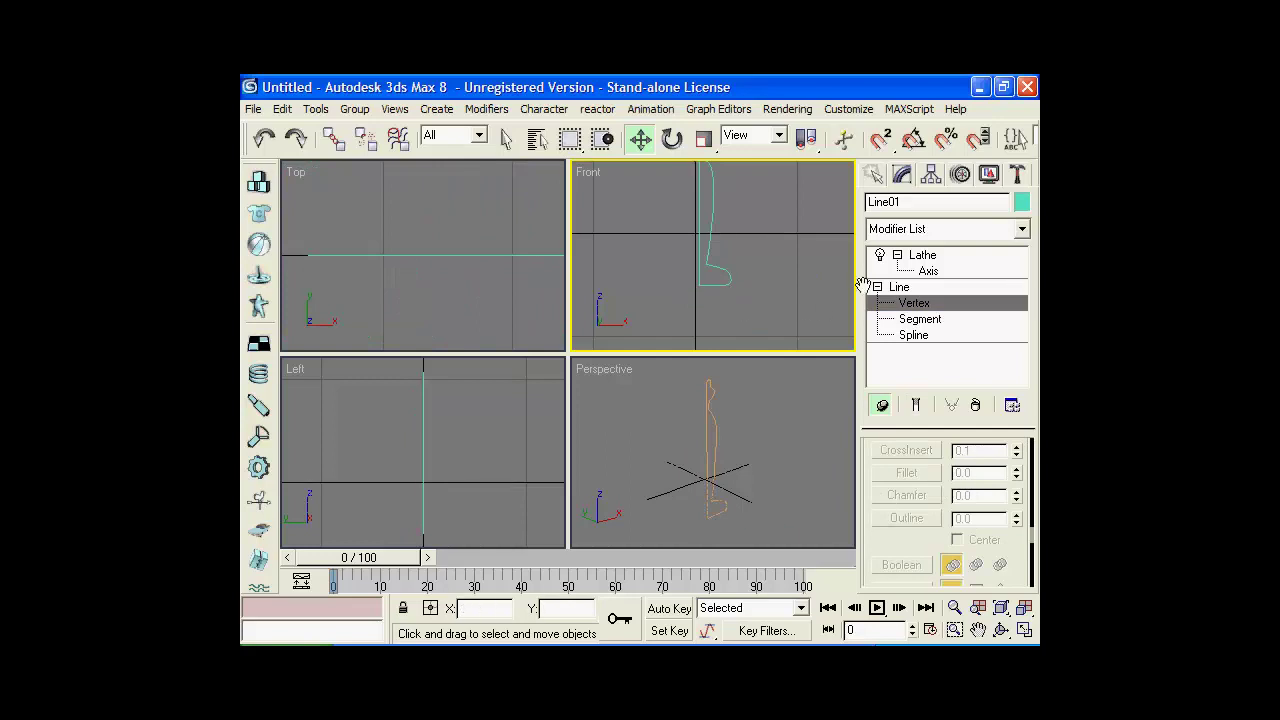
{"action": "left_click", "coordinate": [913, 305]}
{"action": "left_click", "coordinate": [714, 289]}
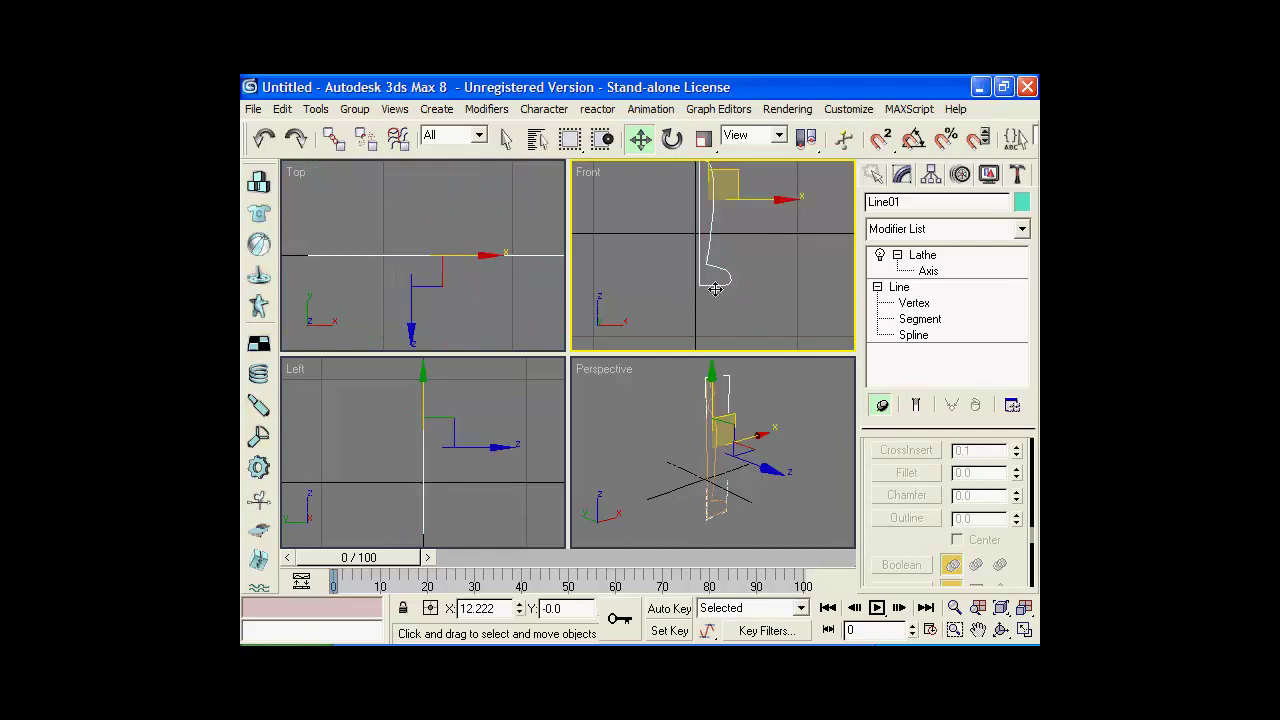
{"action": "left_click", "coordinate": [914, 307]}
{"action": "left_click", "coordinate": [703, 289]}
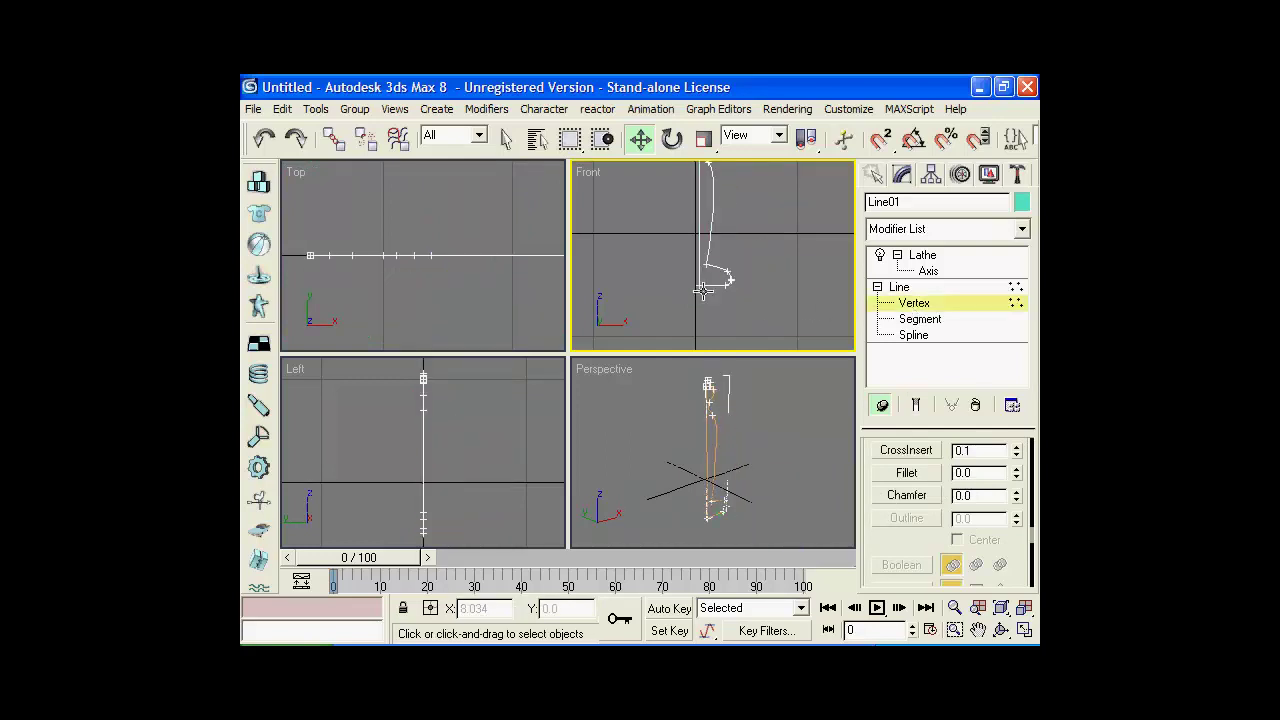
{"action": "left_click_drag", "start_coordinate": [743, 296], "coordinate": [691, 283]}
{"action": "left_click_drag", "start_coordinate": [705, 256], "coordinate": [699, 241]}
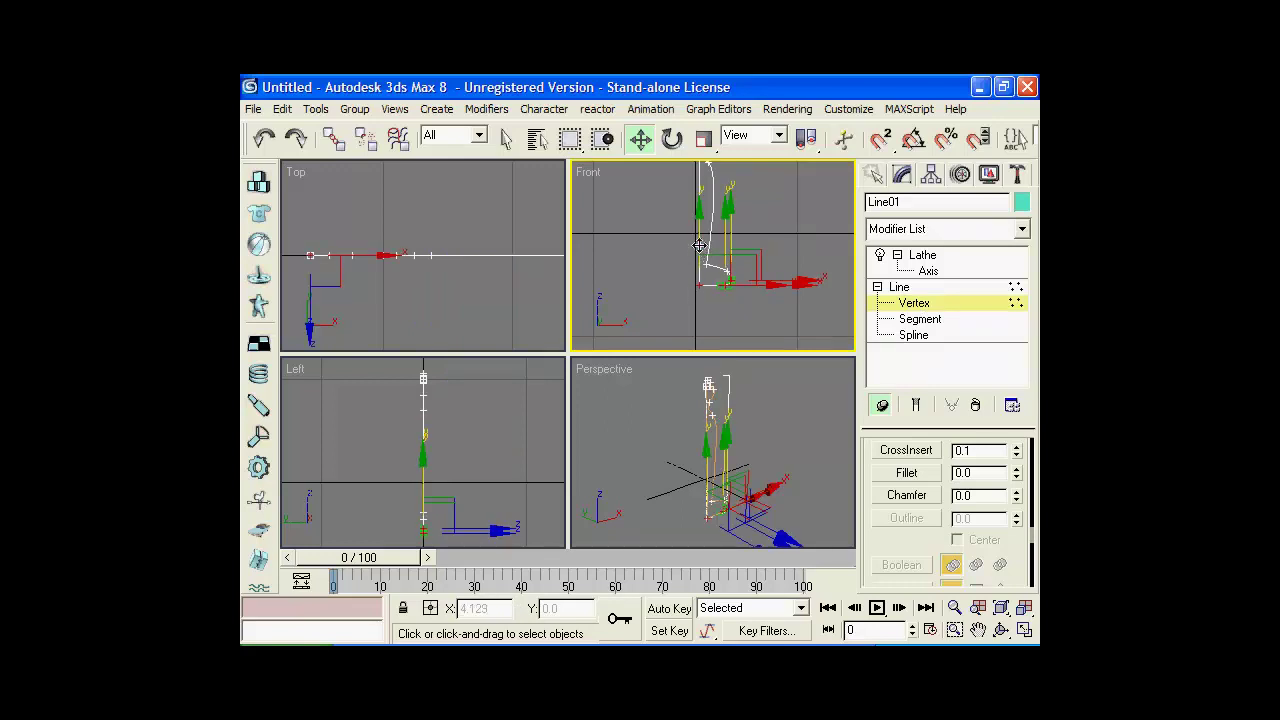
{"action": "left_click", "coordinate": [757, 297]}
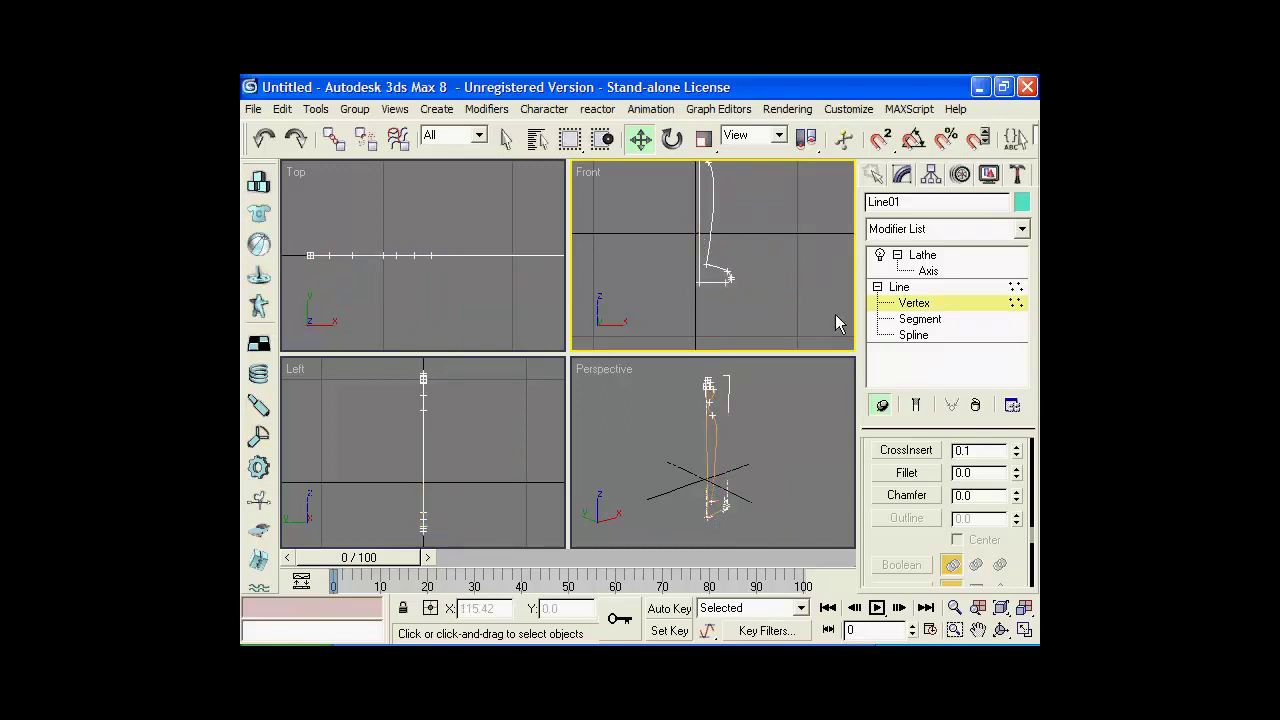
{"action": "left_click", "coordinate": [920, 255]}
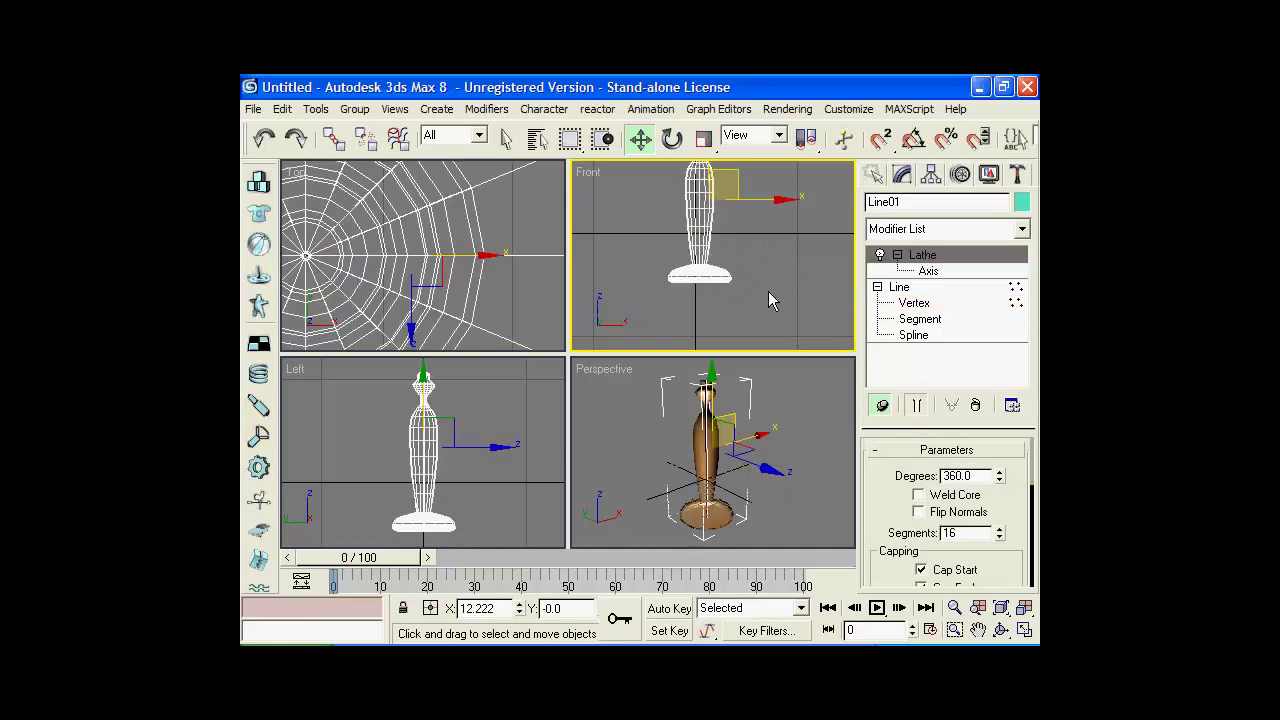
Raise the two bottom vertices of the vase profile slightly to reshape its base
{"action": "mouse_move", "coordinate": [796, 496]}
{"action": "middle_mouse_down"}
{"action": "mouse_move", "coordinate": [796, 425]}
{"action": "mouse_move", "coordinate": [800, 496]}
{"action": "middle_mouse_up"}
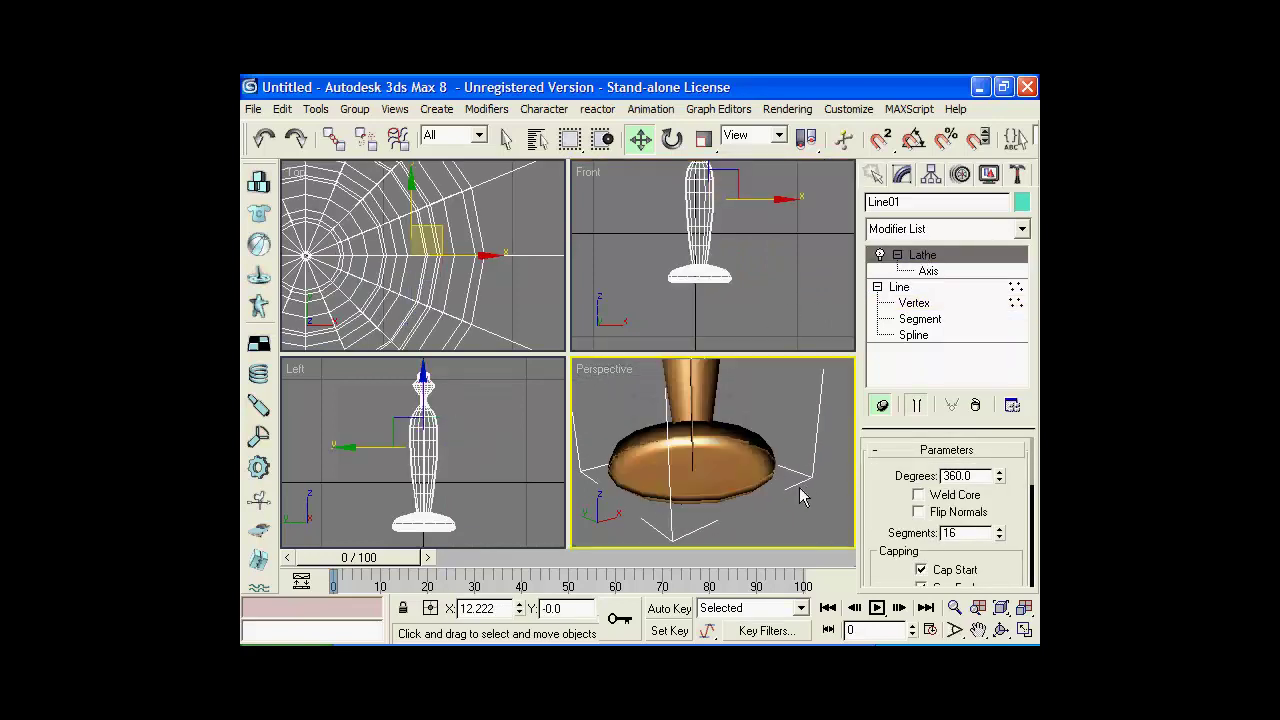
{"action": "left_click", "coordinate": [914, 303]}
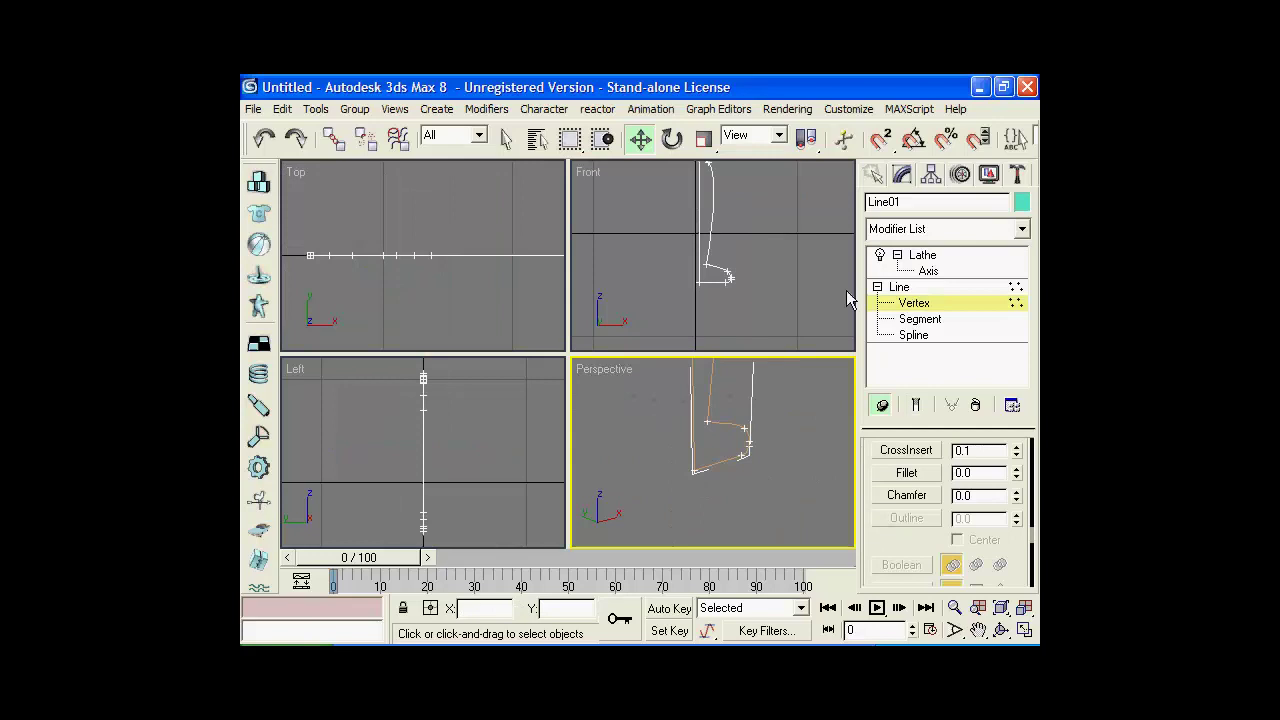
{"action": "scroll", "coordinate": [737, 292], "scroll_direction": "up", "scroll_amount": 2}
{"action": "scroll", "coordinate": [737, 292], "scroll_direction": "up", "scroll_amount": 2}
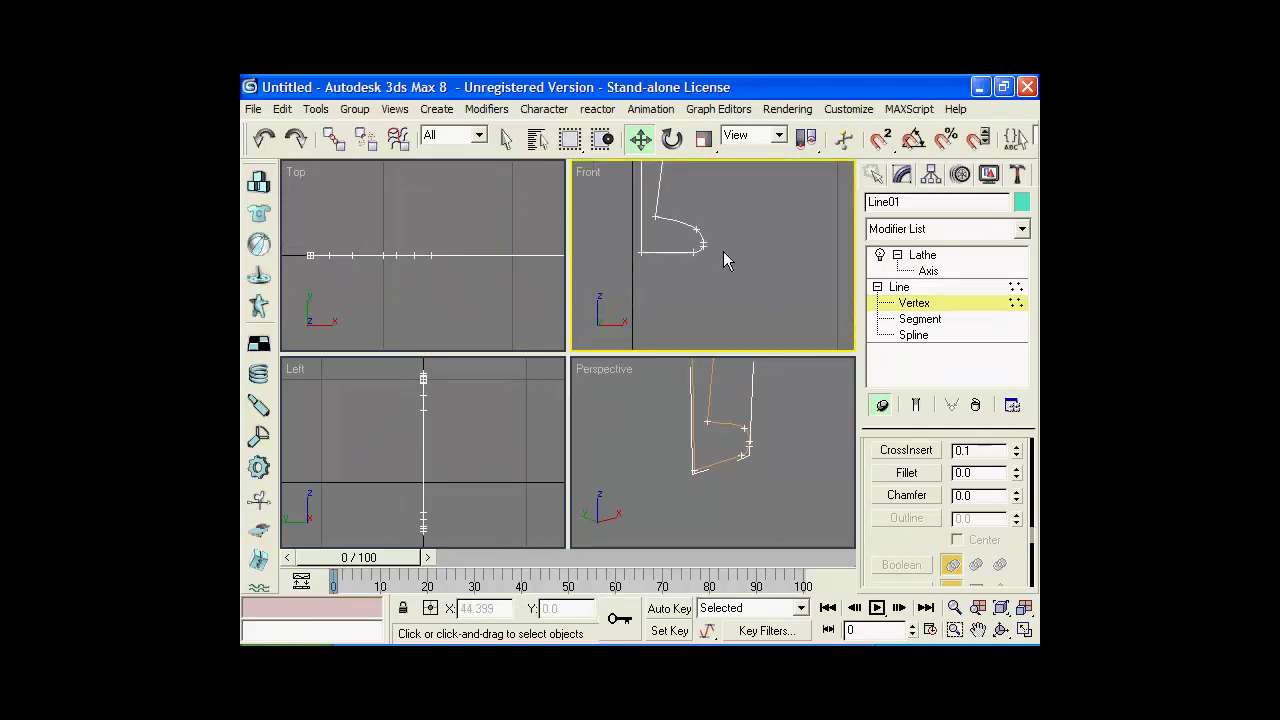
{"action": "left_click", "coordinate": [704, 249]}
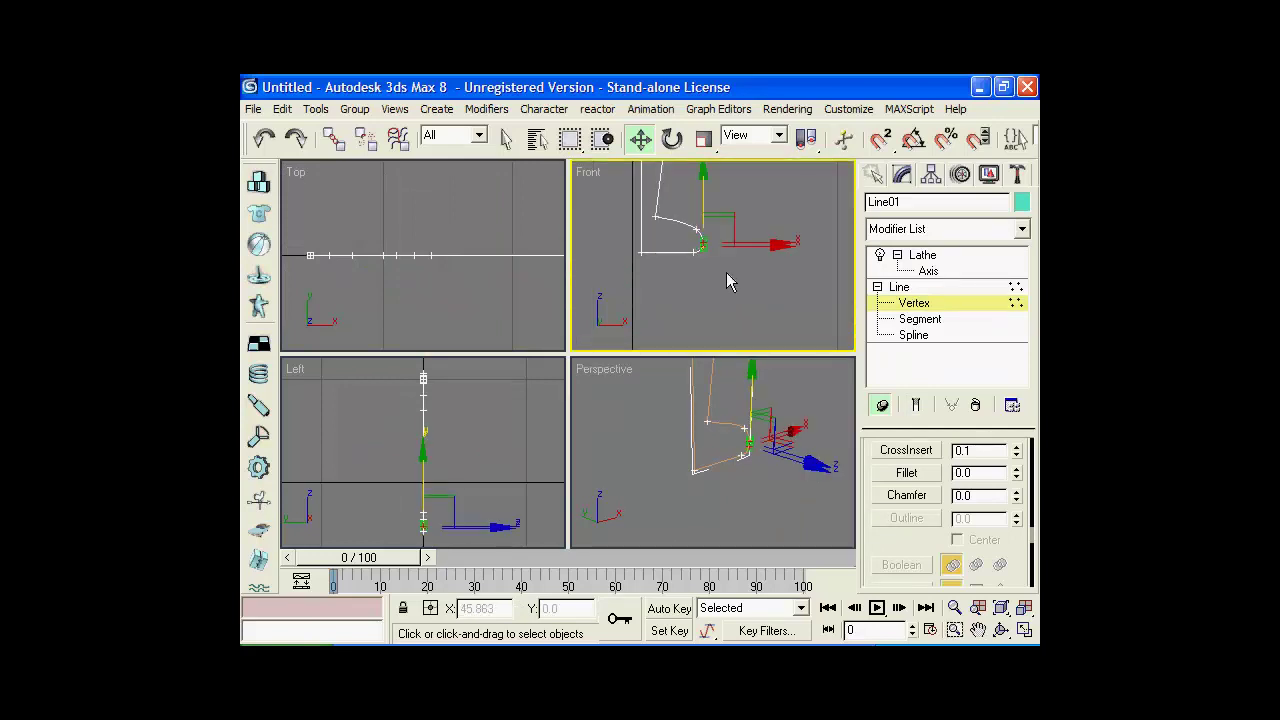
{"action": "left_click", "coordinate": [726, 272]}
{"action": "left_click", "coordinate": [694, 252]}
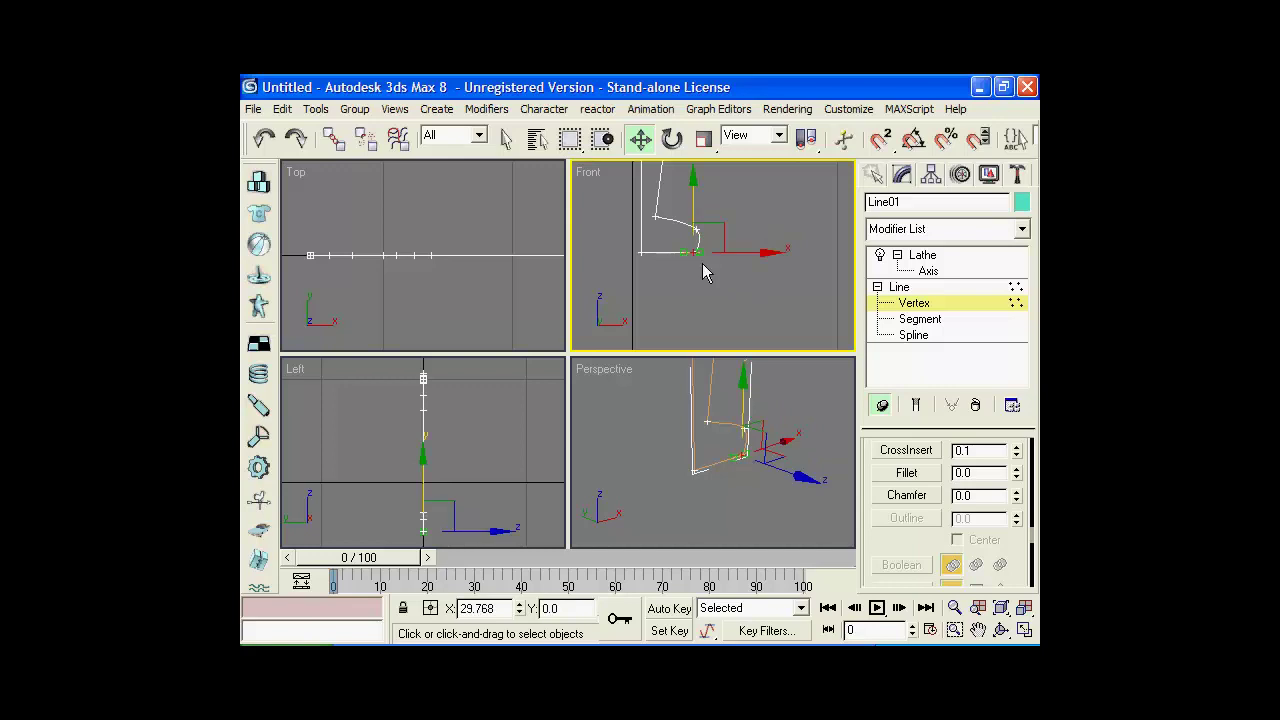
{"action": "left_click", "coordinate": [640, 252], "text": "ctrl"}
{"action": "mouse_move", "coordinate": [695, 240]}
{"action": "left_mouse_down"}
{"action": "mouse_move", "coordinate": [693, 193]}
{"action": "mouse_move", "coordinate": [761, 281]}
{"action": "left_mouse_up"}
Set the Lathe to 96 segments so the vase body and base turn out smoother
{"action": "left_click", "coordinate": [921, 256]}
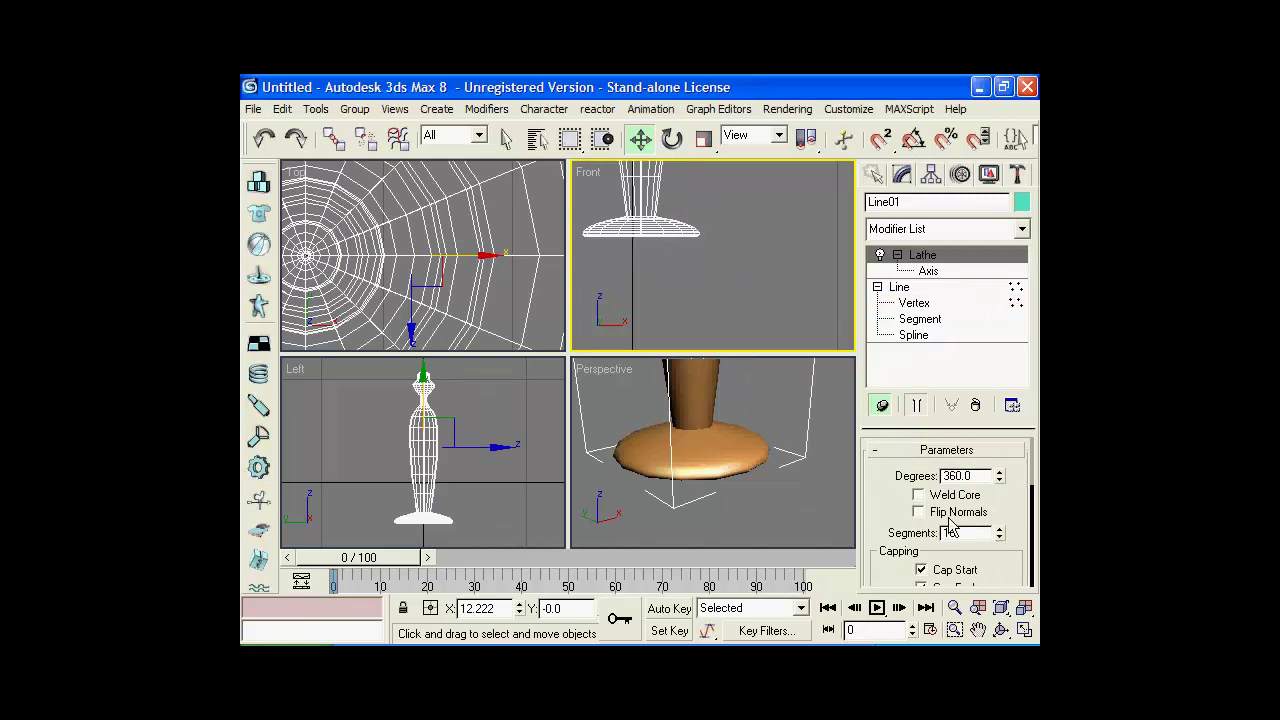
{"action": "left_click", "coordinate": [999, 529]}
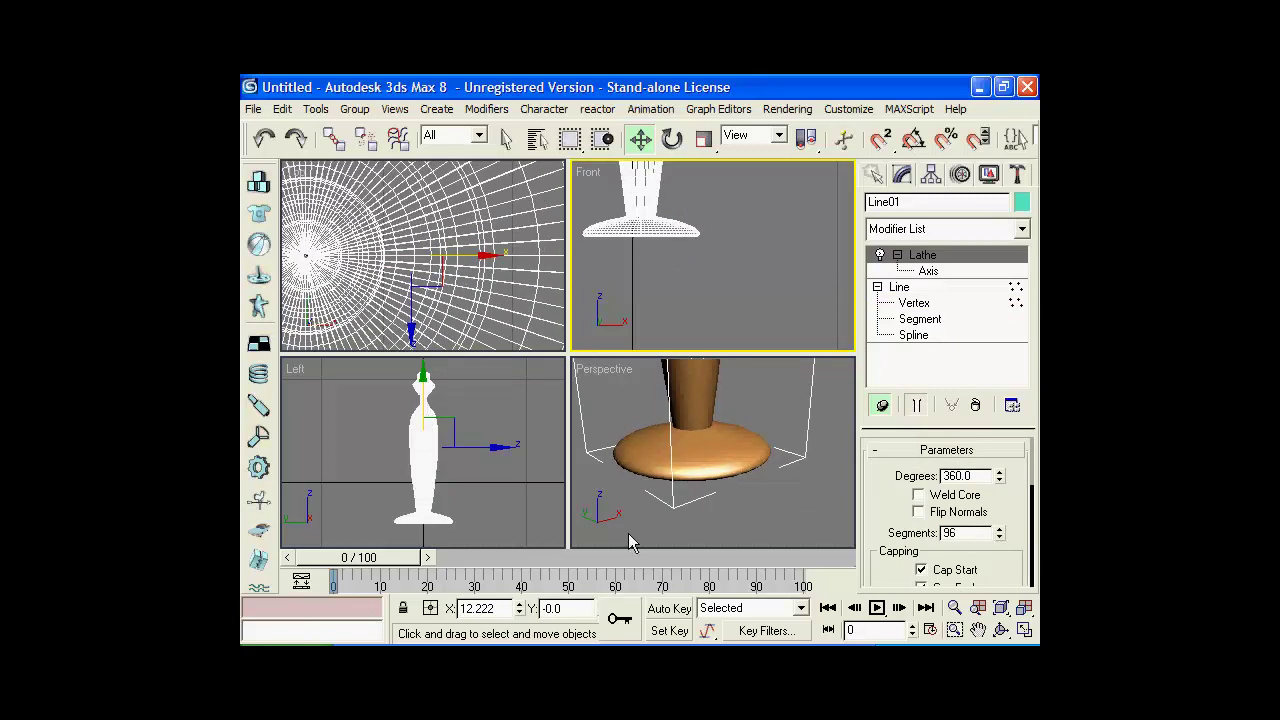
{"action": "scroll", "coordinate": [497, 249], "scroll_direction": "down", "scroll_amount": 5}
{"action": "scroll", "coordinate": [720, 258], "scroll_direction": "down", "scroll_amount": 5}
{"action": "scroll", "coordinate": [755, 264], "scroll_direction": "up", "scroll_amount": 1}
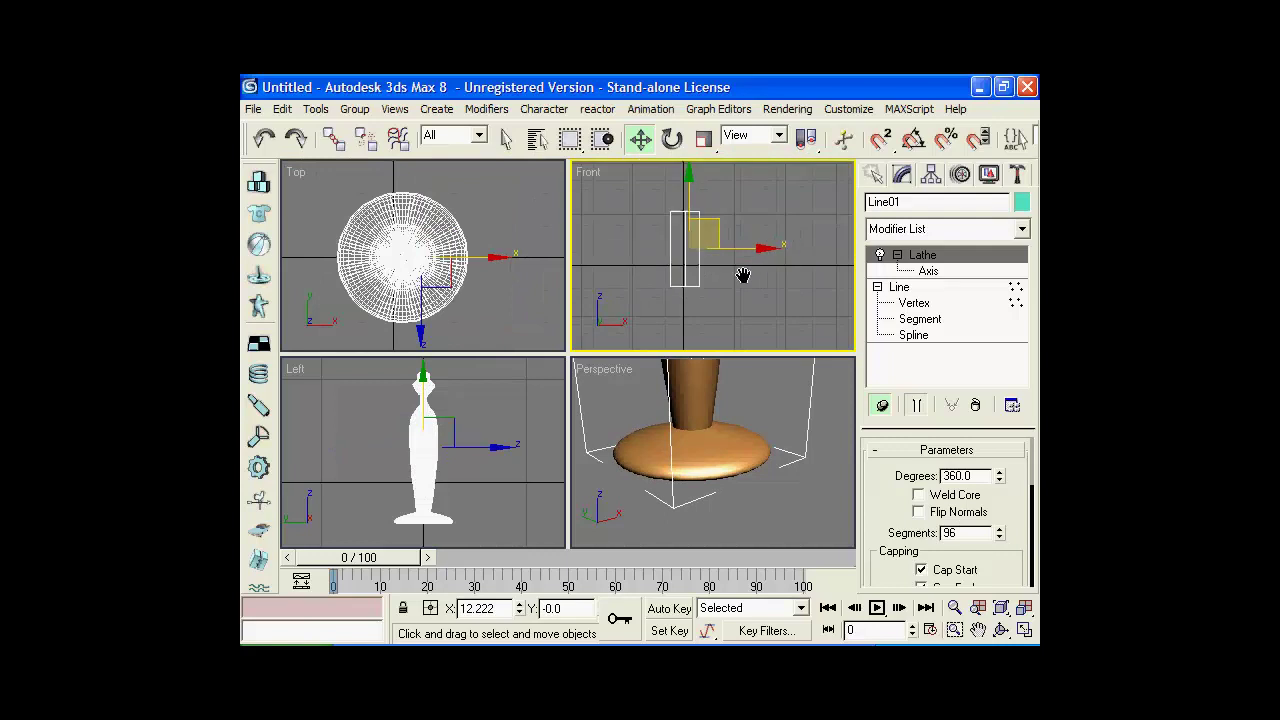
{"action": "left_click", "coordinate": [873, 174]}
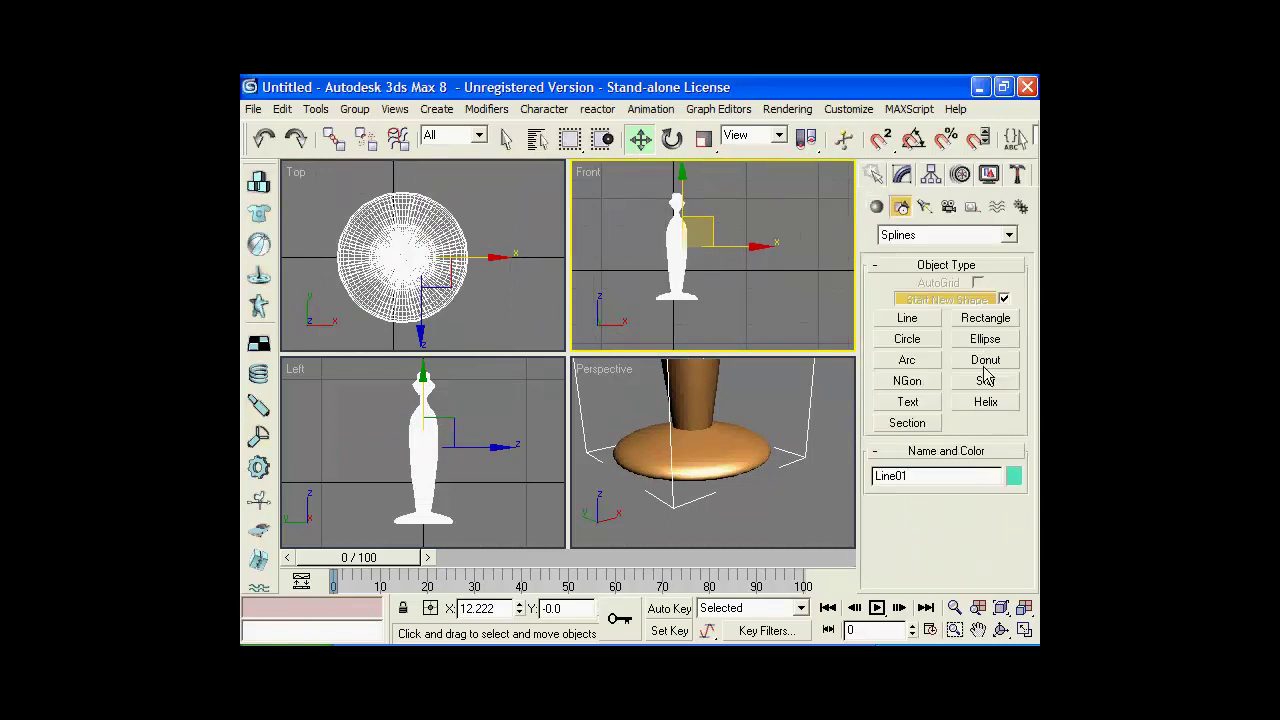
Draw a Helix in the Front view and move it left beside the vase base
{"action": "left_click", "coordinate": [988, 401]}
{"action": "left_click_drag", "start_coordinate": [726, 300], "coordinate": [763, 323]}
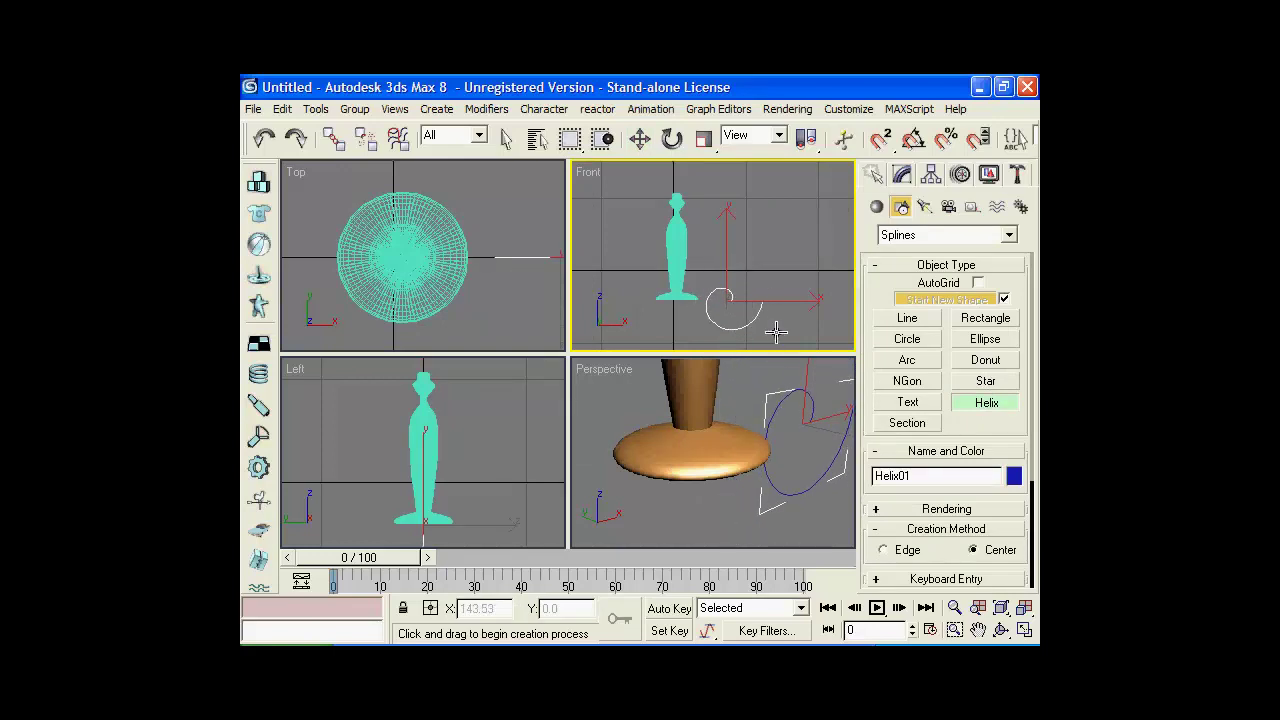
{"action": "scroll", "coordinate": [790, 245], "scroll_direction": "up", "scroll_amount": 2}
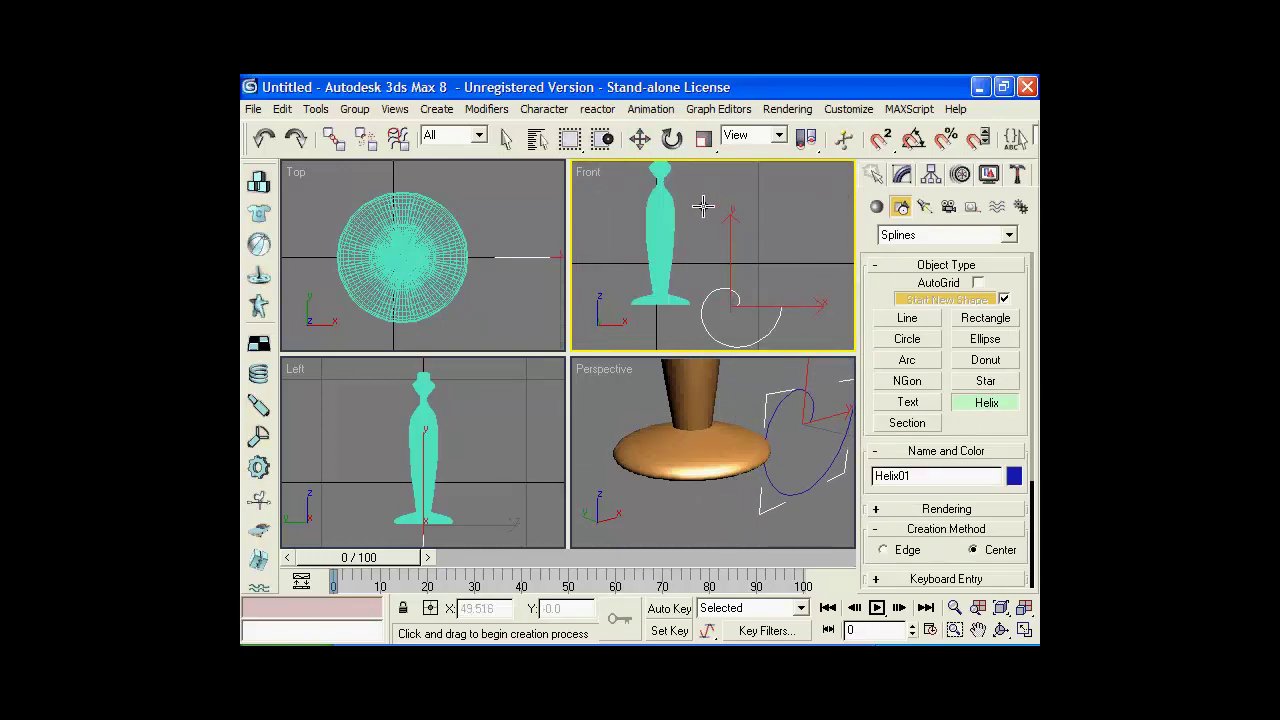
{"action": "left_click", "coordinate": [640, 139]}
{"action": "left_click_drag", "start_coordinate": [795, 306], "coordinate": [765, 307]}
Lower the helix's Radius 2 to 0.968 so the spiral narrows to the centre
{"action": "left_click", "coordinate": [901, 174]}
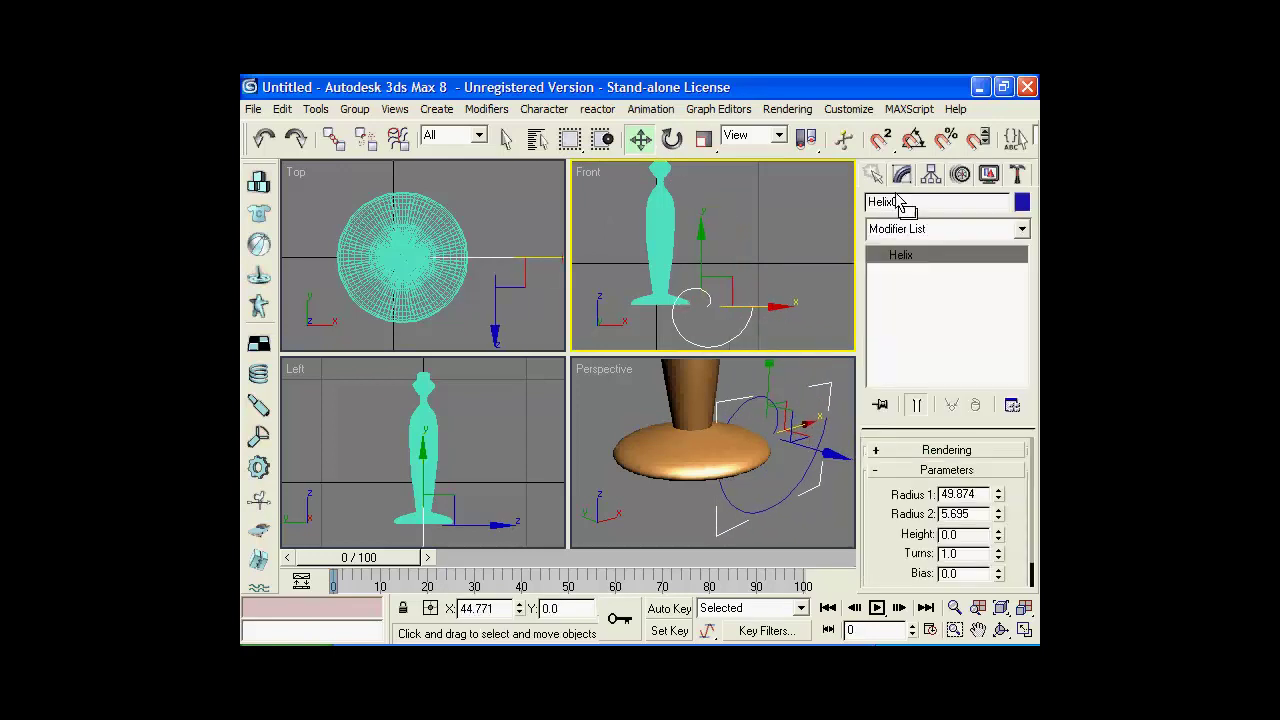
{"action": "left_click_drag", "start_coordinate": [998, 513], "coordinate": [998, 535]}
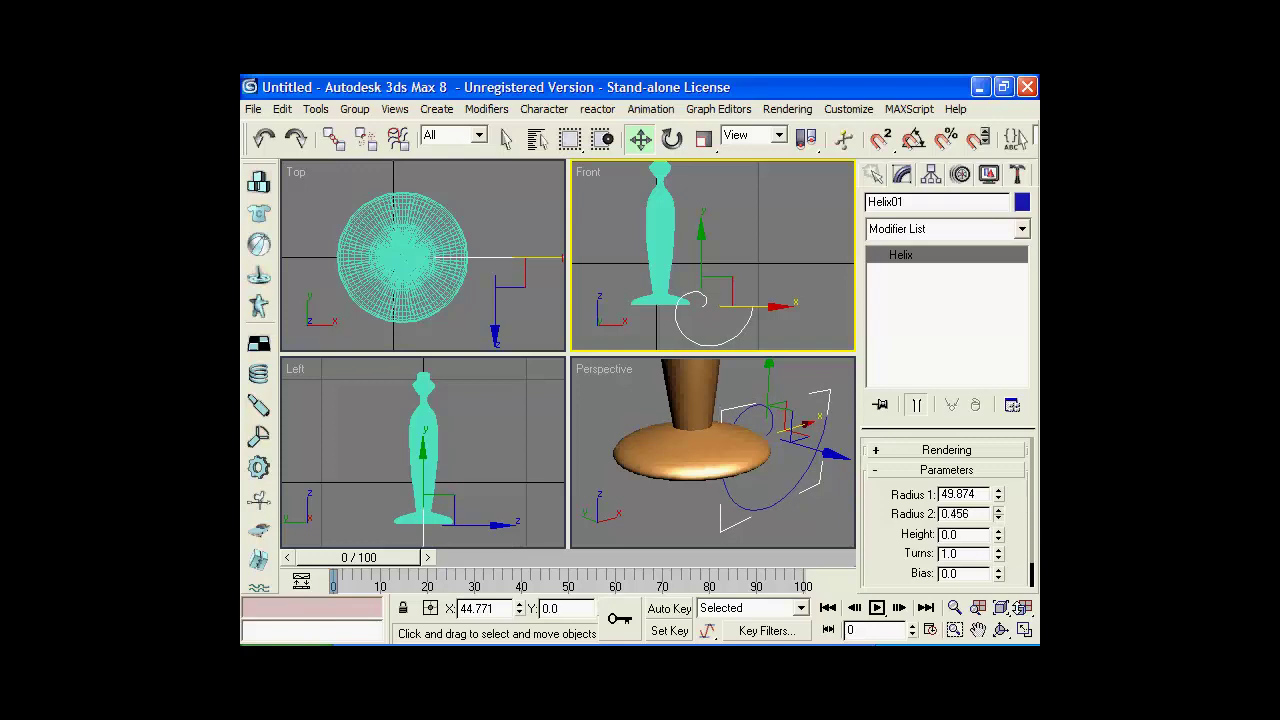
{"action": "left_click_drag", "start_coordinate": [1017, 610], "coordinate": [1001, 498]}
Rotate the helix 90 degrees on the X axis
{"action": "left_click", "coordinate": [672, 139]}
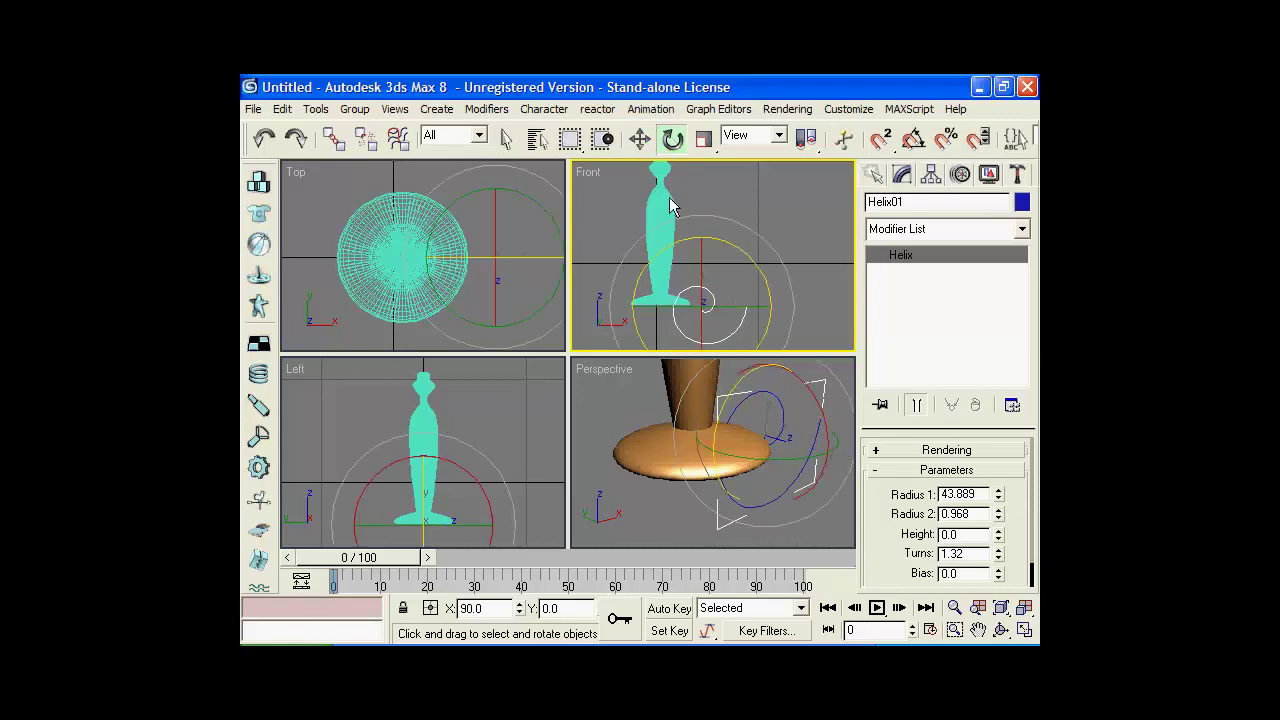
{"action": "mouse_move", "coordinate": [661, 225]}
{"action": "left_mouse_down"}
{"action": "mouse_move", "coordinate": [632, 254]}
{"action": "mouse_move", "coordinate": [655, 258]}
{"action": "left_mouse_up"}
{"action": "left_click", "coordinate": [873, 174]}
Draw a small circle cross-section in the Front view and reselect the helix
{"action": "left_click", "coordinate": [907, 339]}
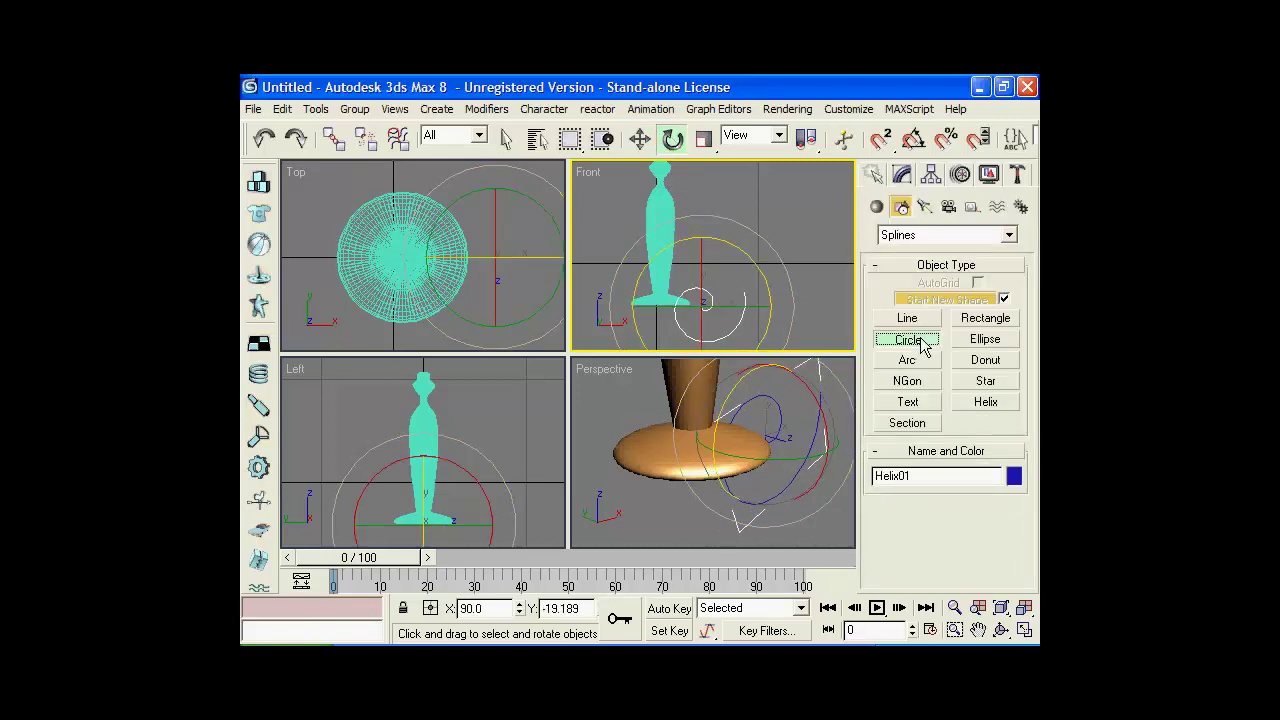
{"action": "left_click", "coordinate": [800, 306]}
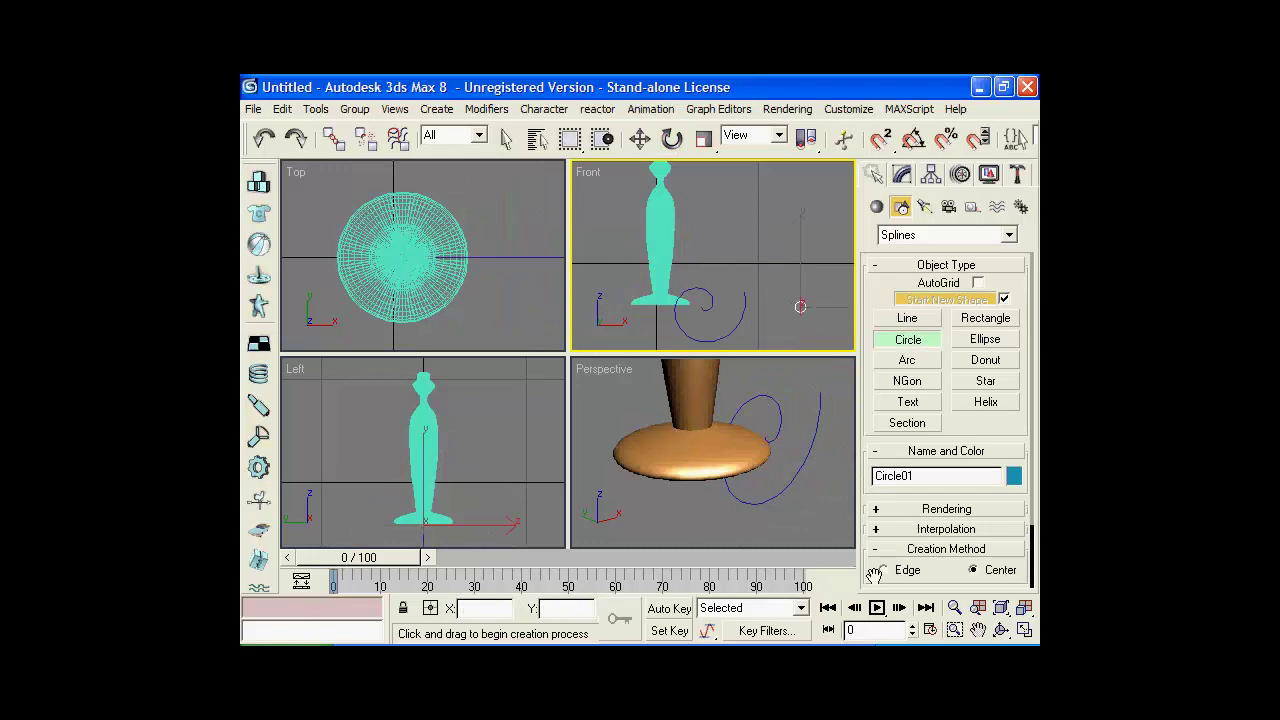
{"action": "left_click_drag", "start_coordinate": [873, 573], "coordinate": [873, 509]}
{"action": "key", "text": "e"}
{"action": "left_click", "coordinate": [737, 322]}
Loft the small circle along the helix with Compound Objects > Loft, creating Loft01
{"action": "left_click", "coordinate": [877, 206]}
{"action": "left_click", "coordinate": [910, 234]}
{"action": "left_click", "coordinate": [912, 279]}
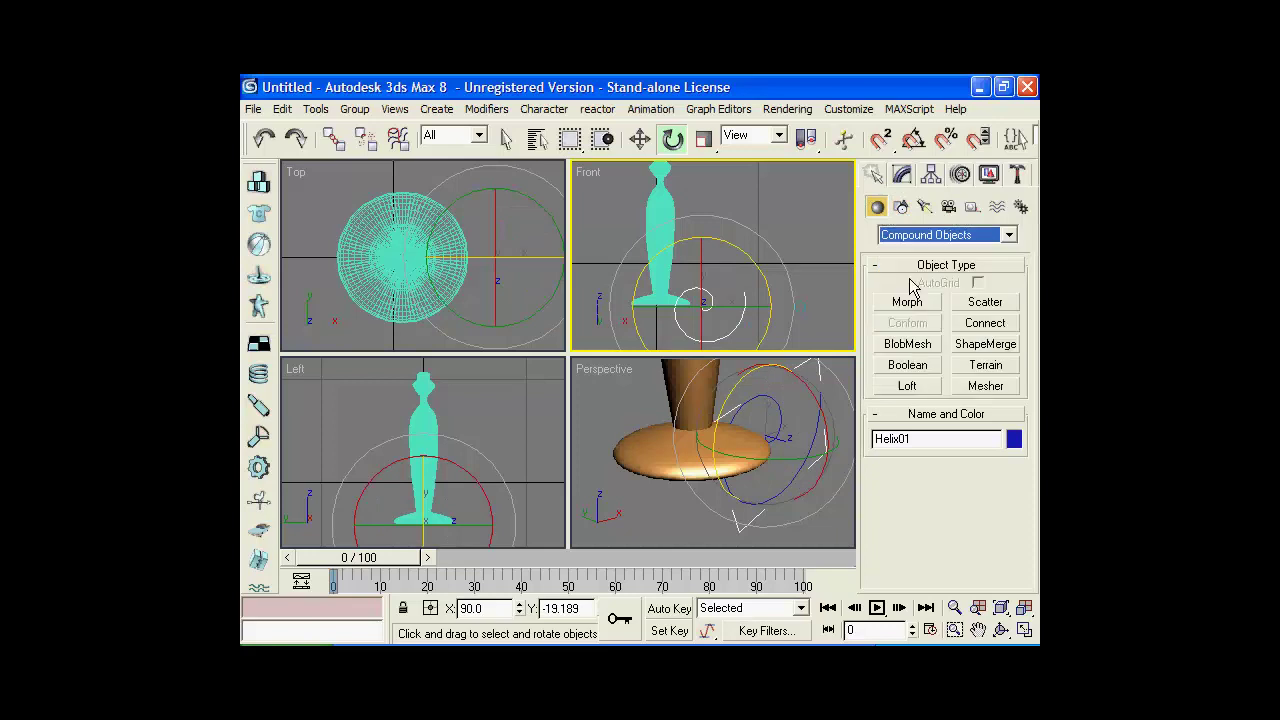
{"action": "left_click", "coordinate": [907, 385]}
{"action": "left_click", "coordinate": [985, 490]}
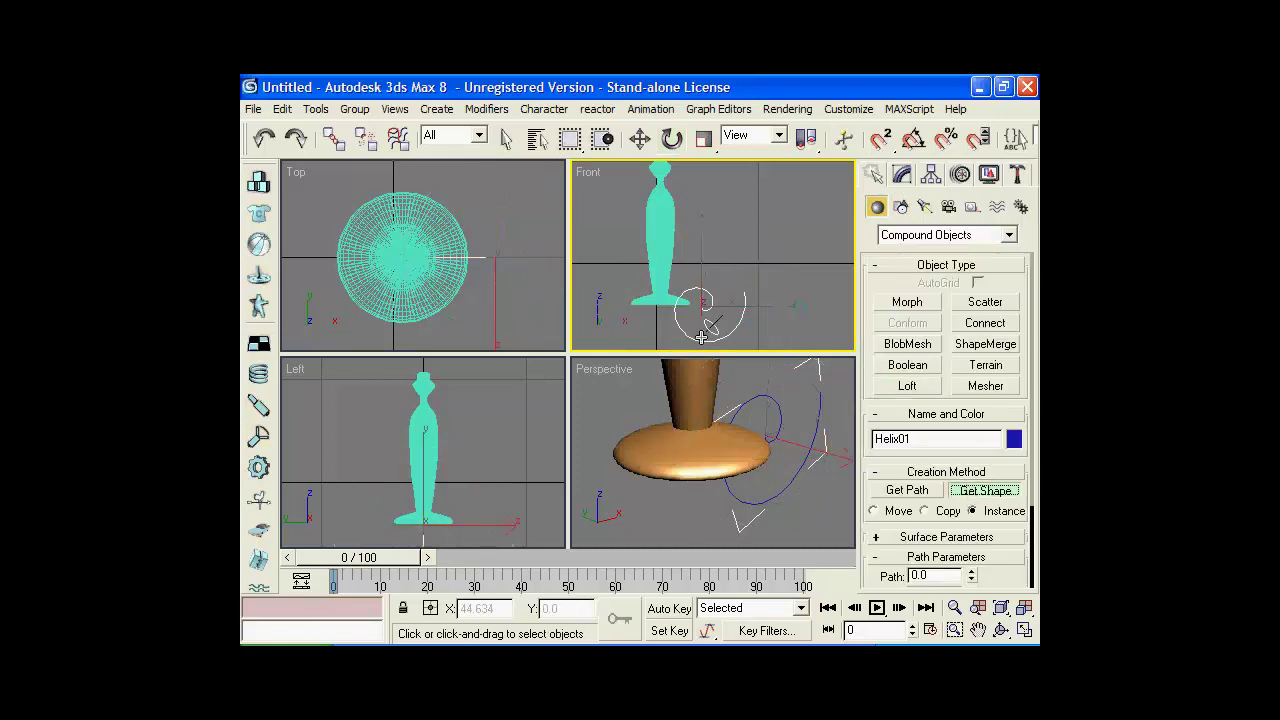
{"action": "left_click", "coordinate": [796, 305]}
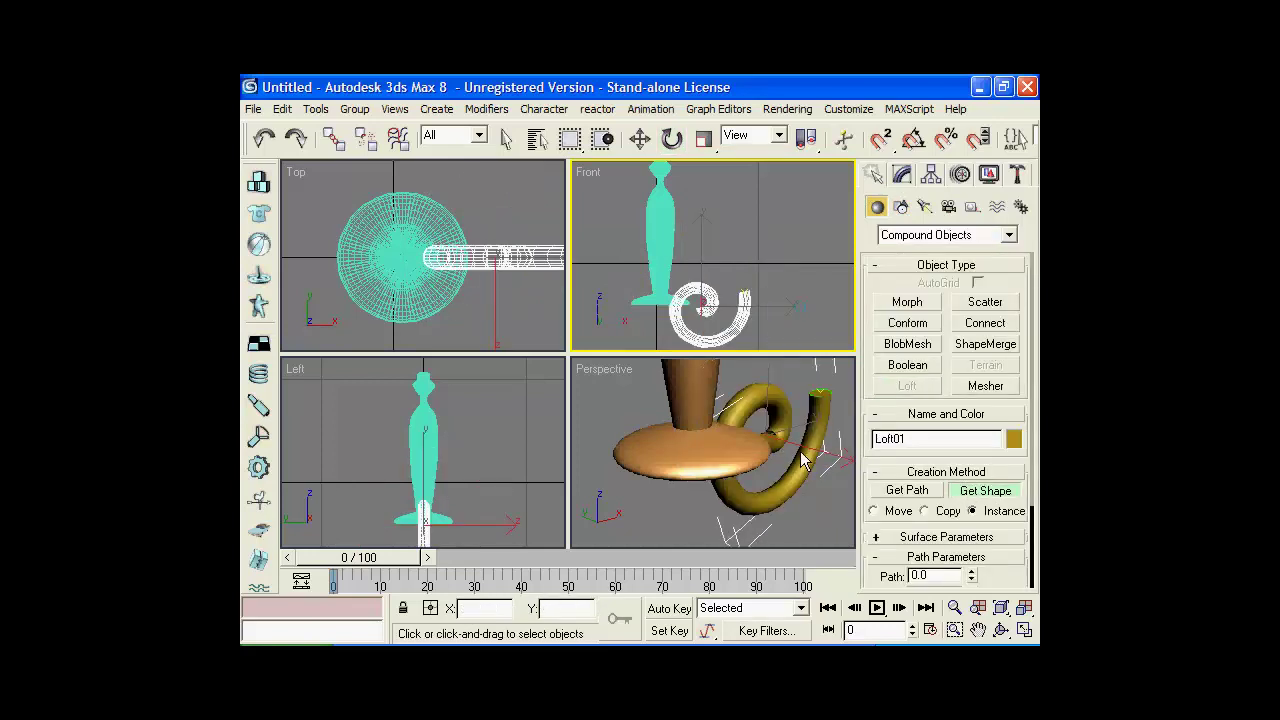
{"action": "key", "text": "w"}
{"action": "left_click", "coordinate": [766, 338]}
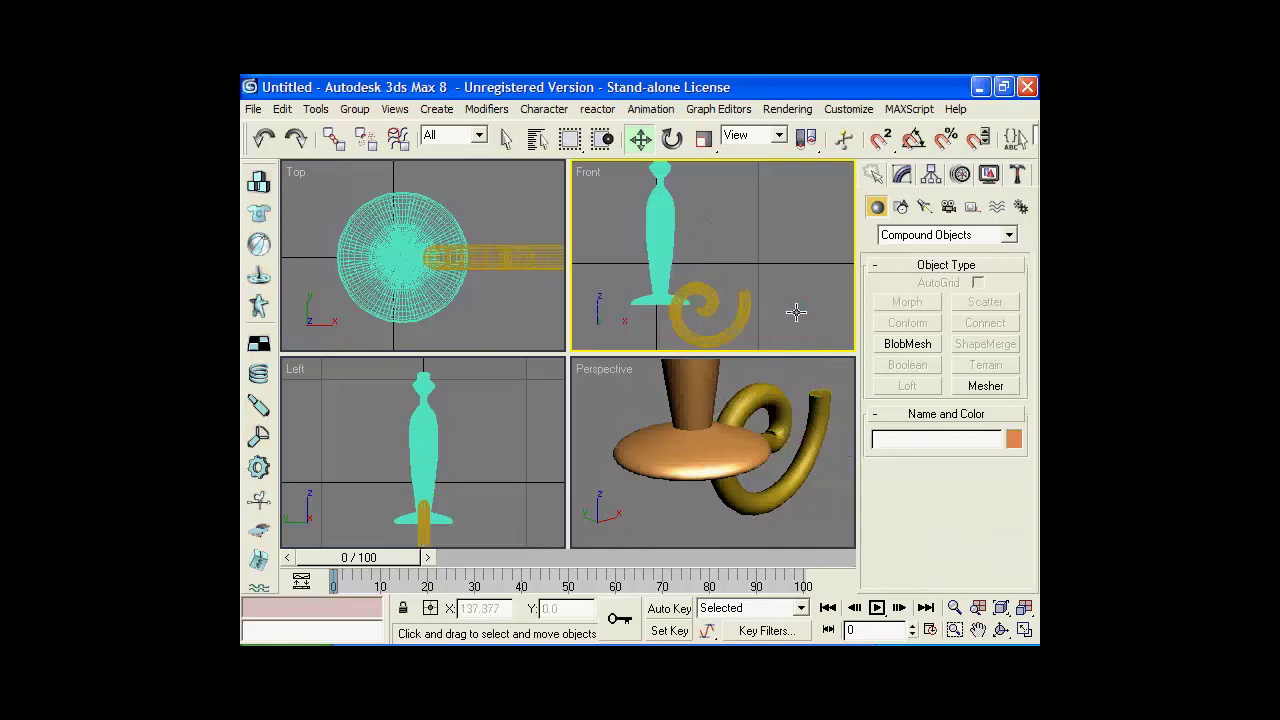
{"action": "left_click", "coordinate": [740, 332]}
Open Loft01 in Modify and inspect its creation and surface parameter rollouts
{"action": "left_click", "coordinate": [901, 176]}
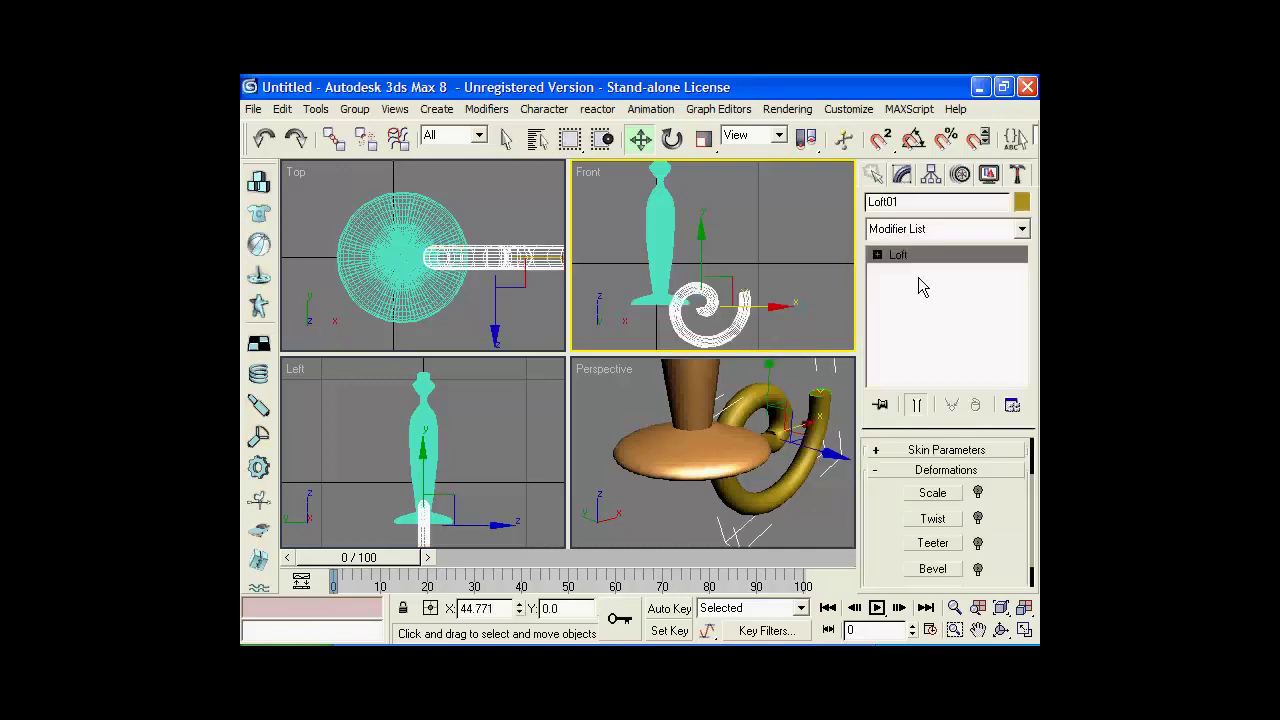
{"action": "scroll", "coordinate": [1000, 500], "scroll_direction": "up", "scroll_amount": 1}
{"action": "left_click", "coordinate": [970, 452]}
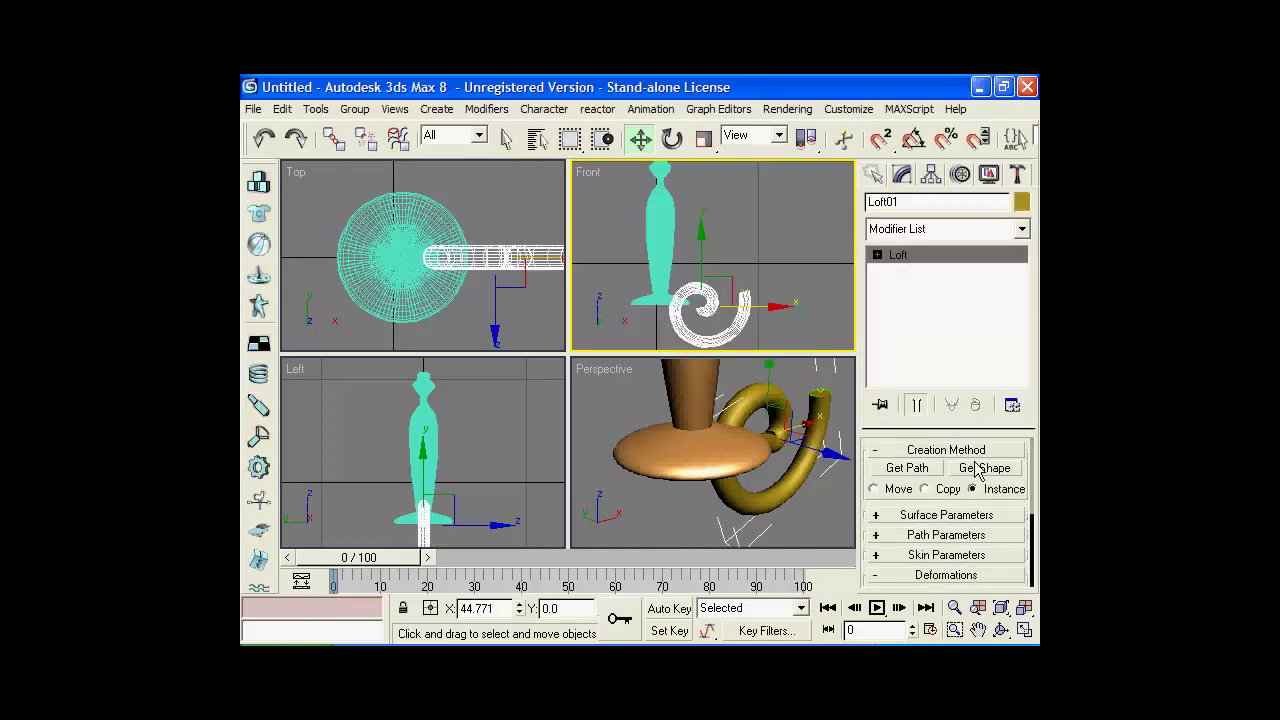
{"action": "left_click", "coordinate": [980, 519]}
{"action": "scroll", "coordinate": [990, 555], "scroll_direction": "down", "scroll_amount": 1}
{"action": "scroll", "coordinate": [995, 520], "scroll_direction": "up", "scroll_amount": 1}
{"action": "left_click", "coordinate": [1002, 468]}
Set the Path level to 100 and enter the Loft's Shape sub-object level
{"action": "left_click", "coordinate": [996, 477]}
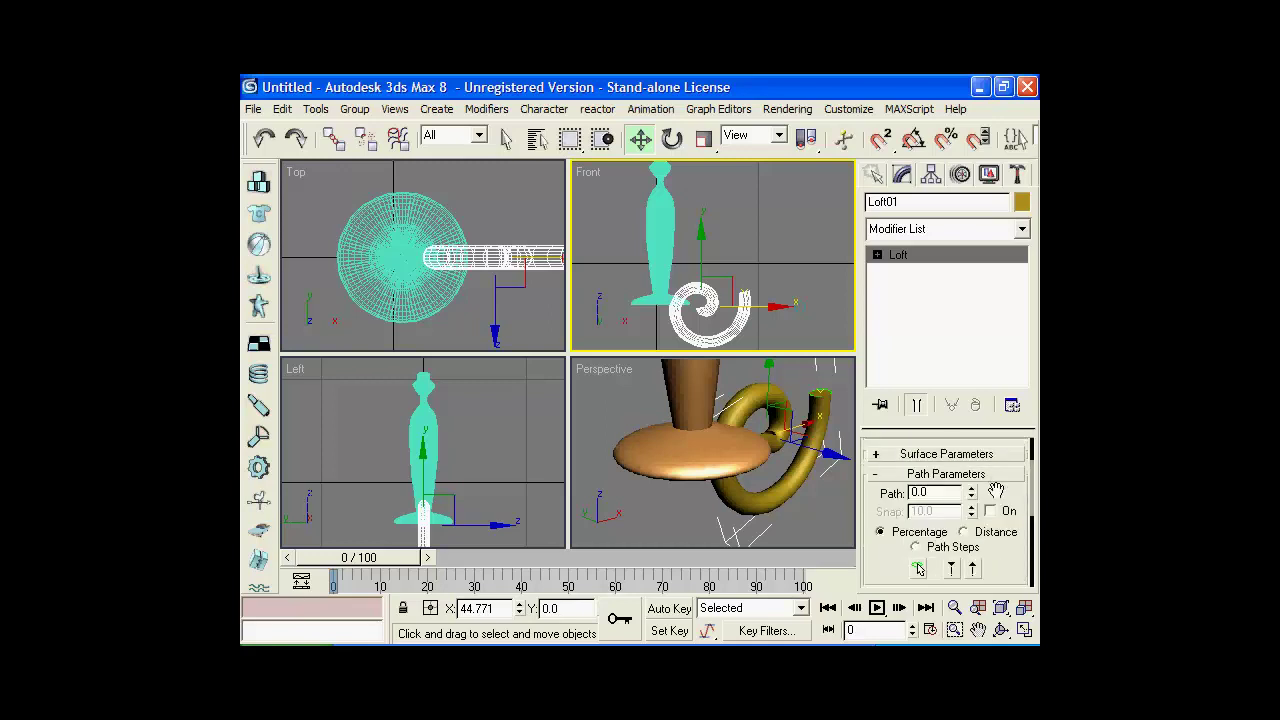
{"action": "scroll", "coordinate": [1020, 535], "scroll_direction": "up", "scroll_amount": 2}
{"action": "scroll", "coordinate": [1010, 540], "scroll_direction": "up", "scroll_amount": 2}
{"action": "left_click", "coordinate": [985, 468]}
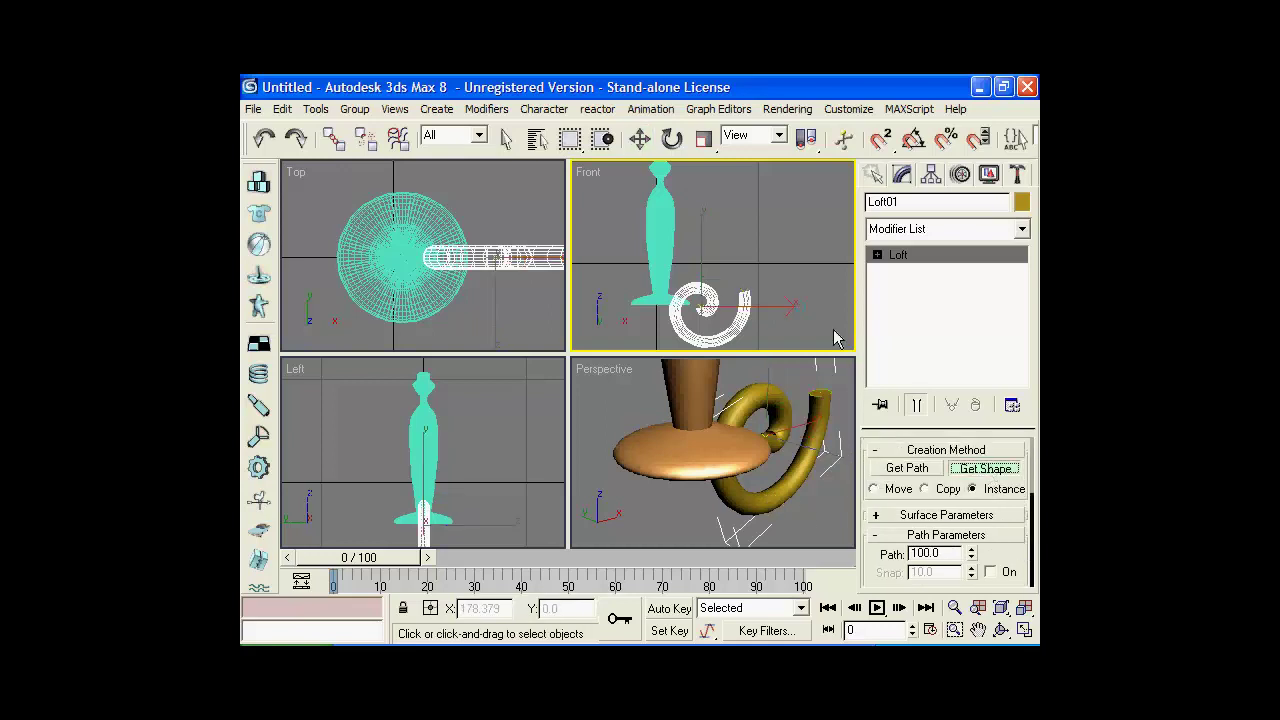
{"action": "left_click", "coordinate": [877, 255]}
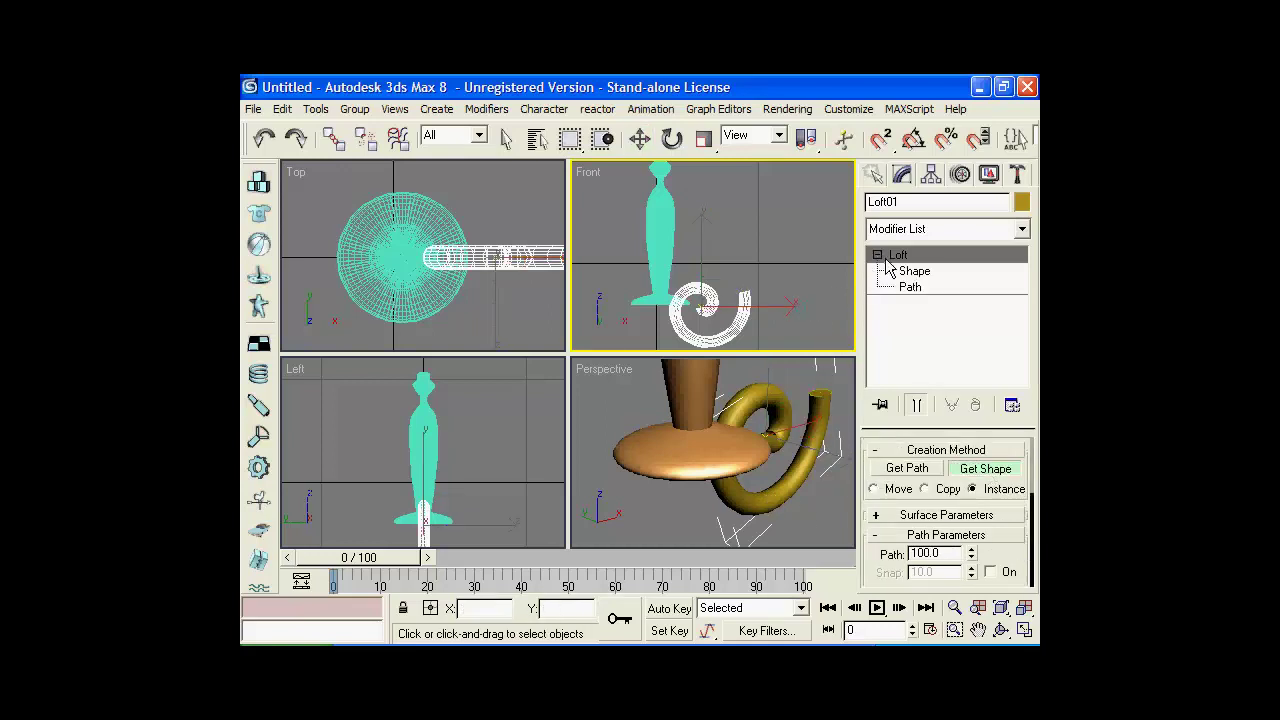
{"action": "left_click", "coordinate": [912, 271]}
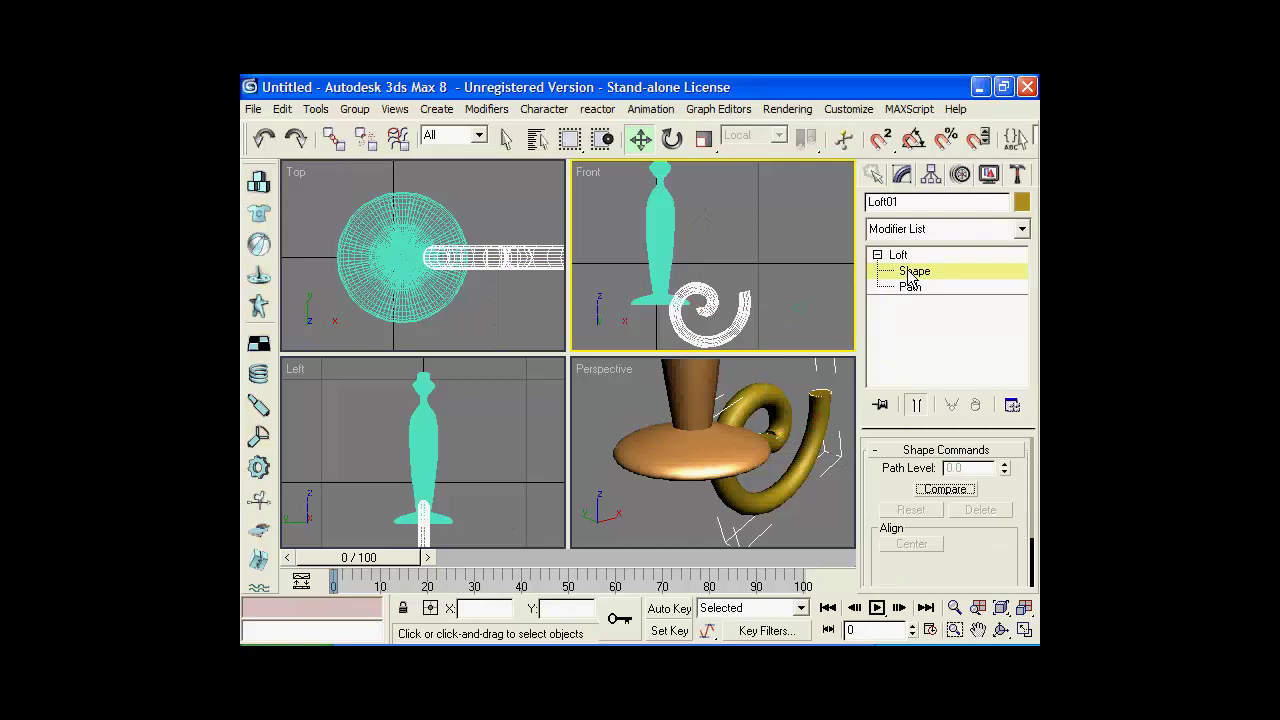
Scale the loft's end cross-section to 25% so the spiral tube tapers
{"action": "left_click", "coordinate": [699, 308]}
{"action": "left_click", "coordinate": [703, 139]}
{"action": "left_click_drag", "start_coordinate": [765, 425], "coordinate": [760, 627]}
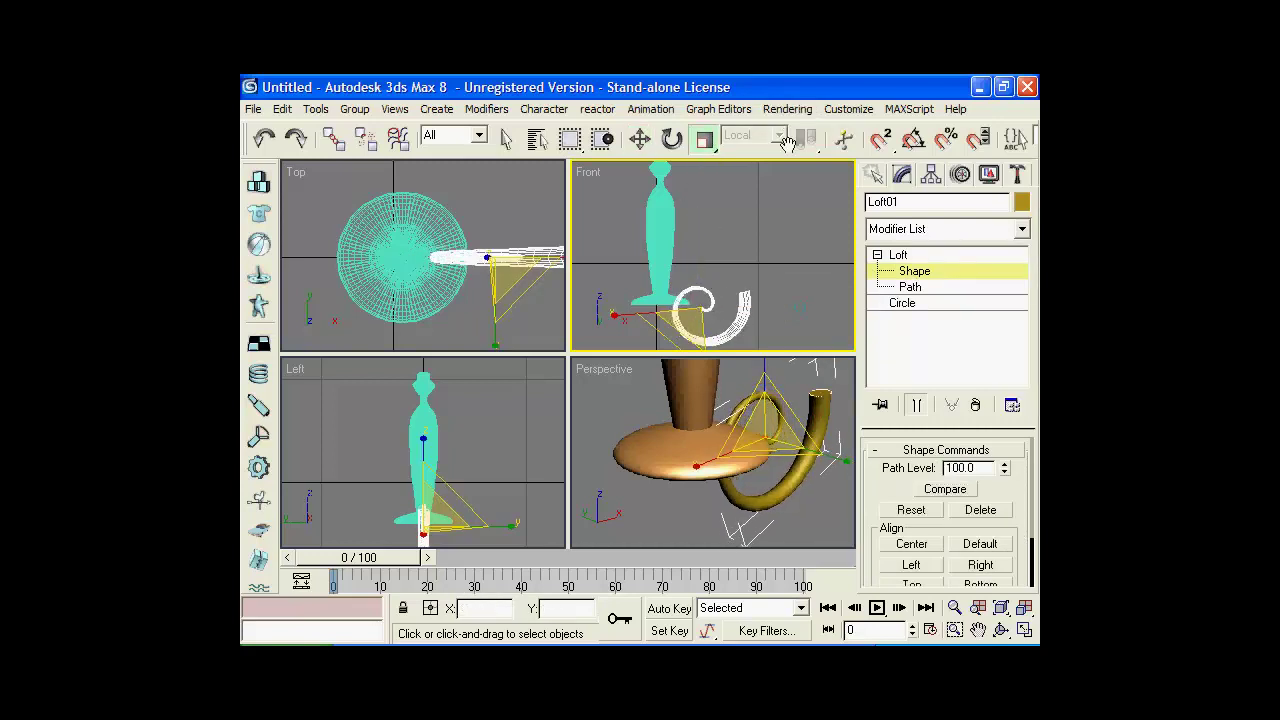
{"action": "left_click_drag", "start_coordinate": [745, 293], "coordinate": [751, 320]}
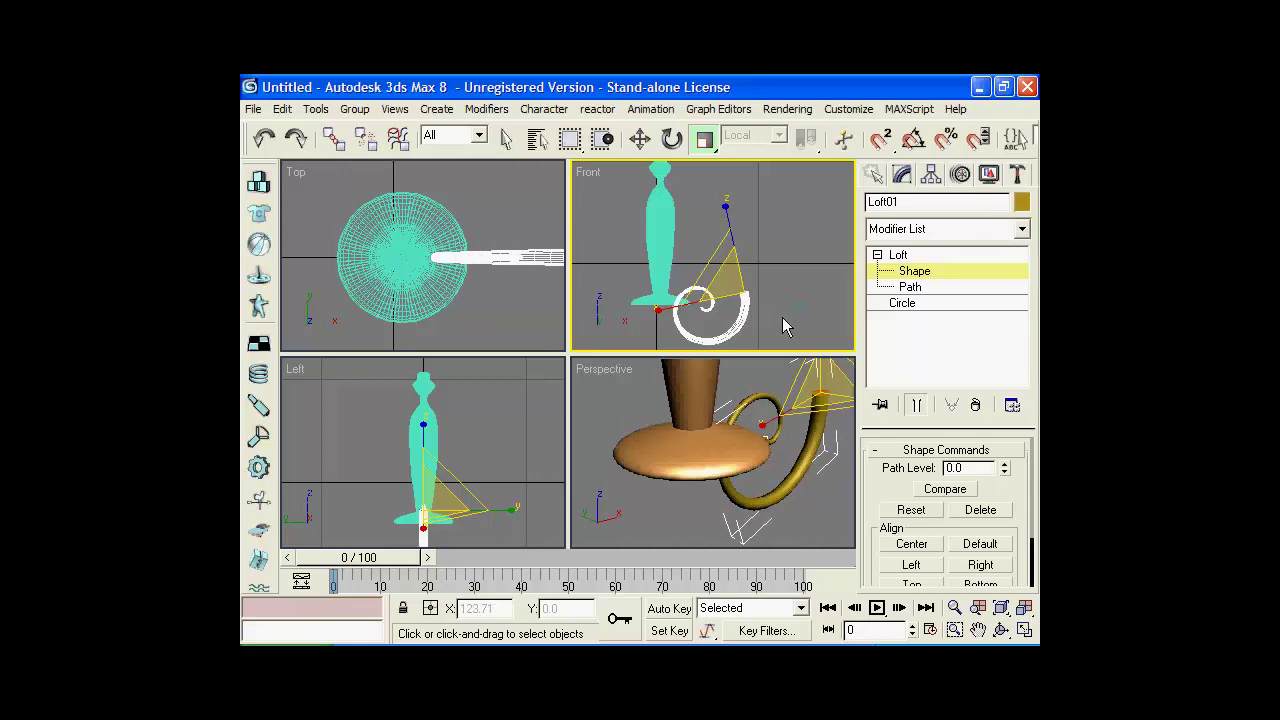
{"action": "left_click", "coordinate": [786, 331]}
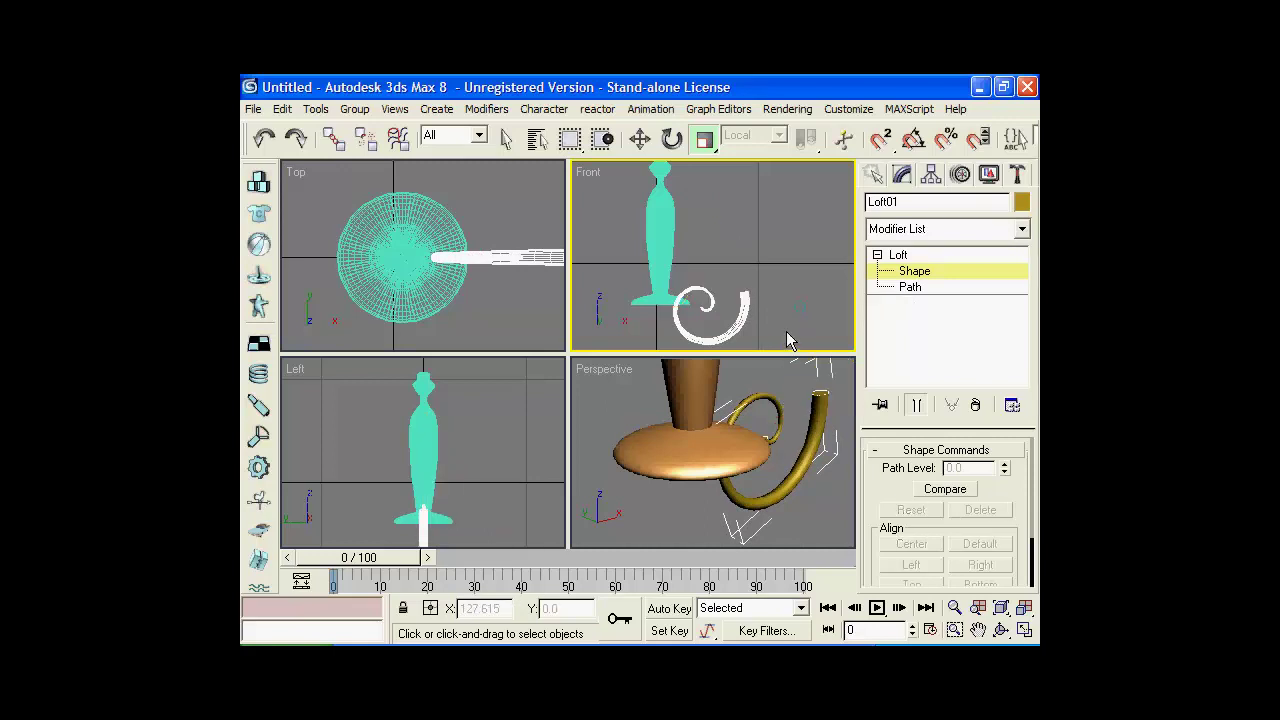
Apply the Metal_Dark_Gold material from the Material Editor to the spiral tube
{"action": "right_click", "coordinate": [770, 258]}
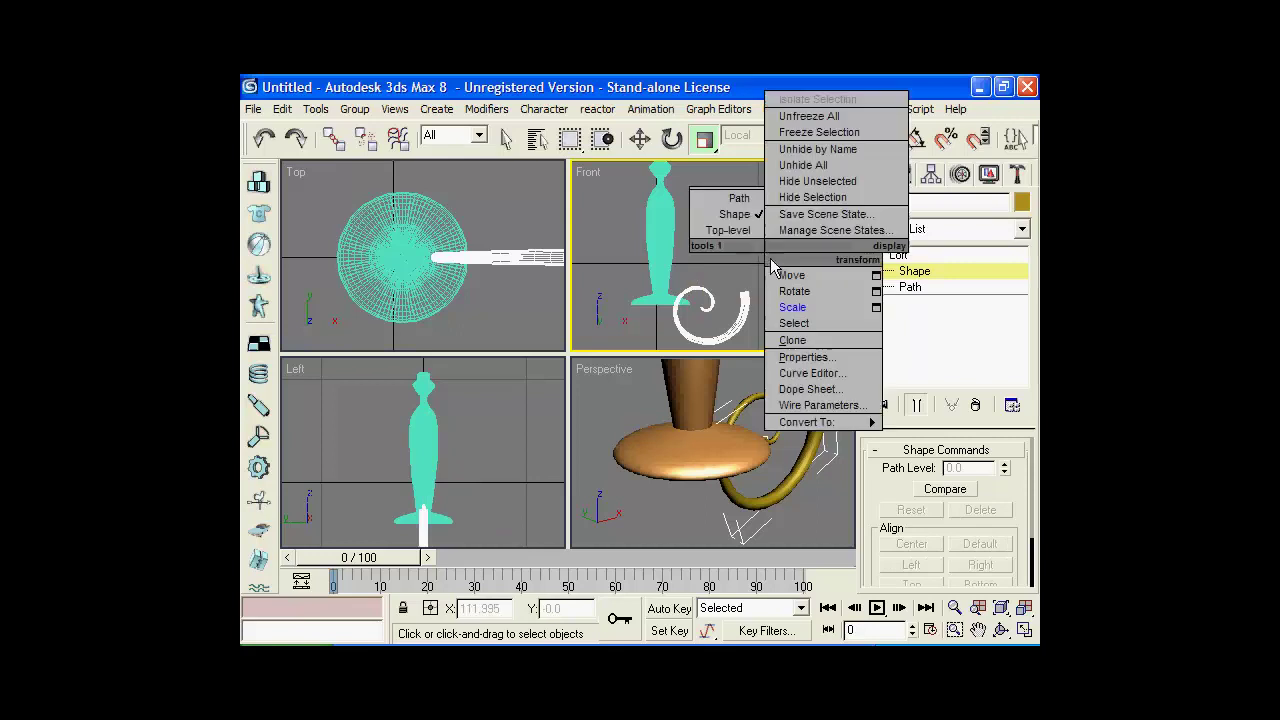
{"action": "left_click", "coordinate": [728, 169]}
{"action": "left_click", "coordinate": [810, 418]}
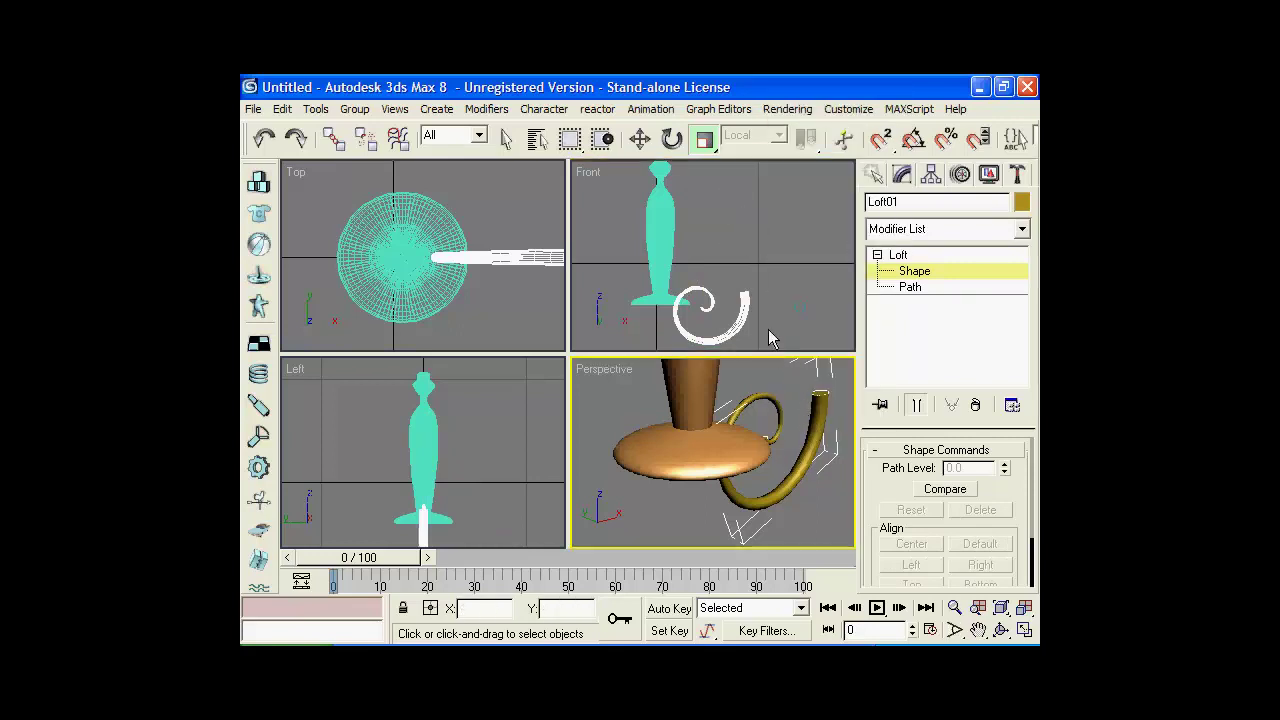
{"action": "left_click", "coordinate": [745, 314]}
{"action": "key", "text": "w"}
{"action": "right_click", "coordinate": [747, 298]}
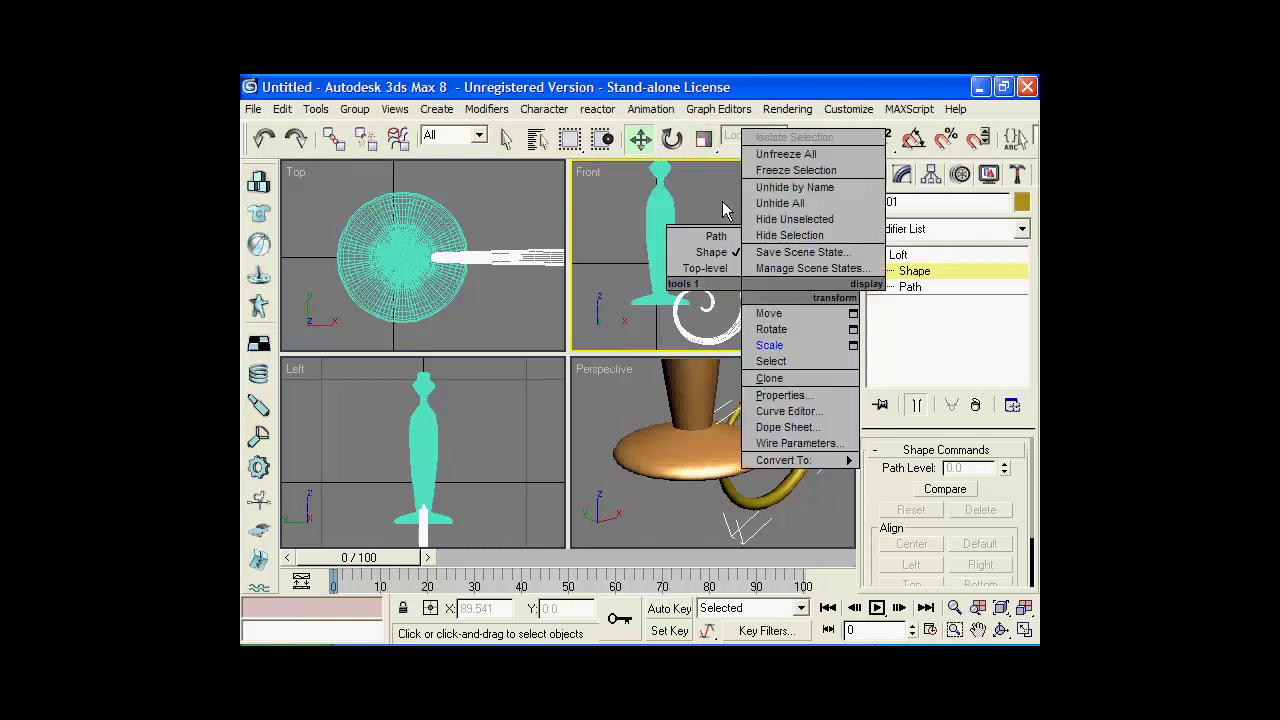
{"action": "left_click", "coordinate": [873, 174]}
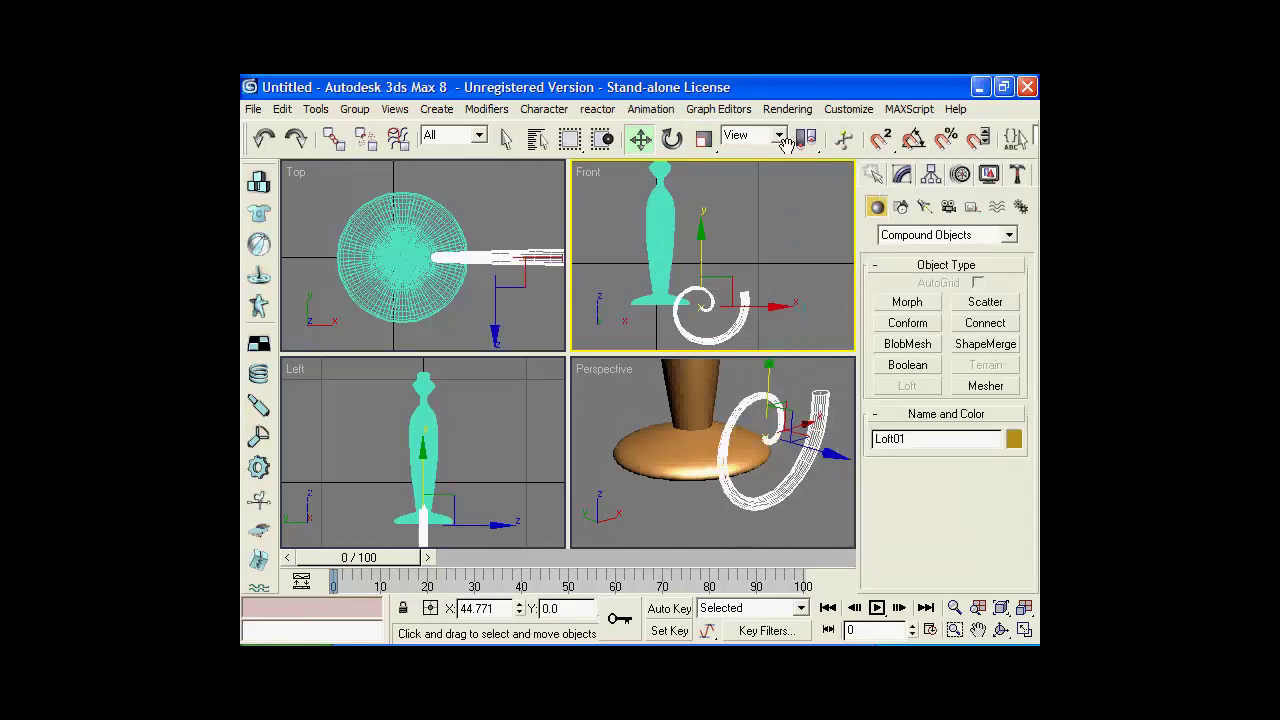
{"action": "scroll", "coordinate": [775, 150], "scroll_direction": "down", "scroll_amount": 5}
{"action": "left_click", "coordinate": [883, 139]}
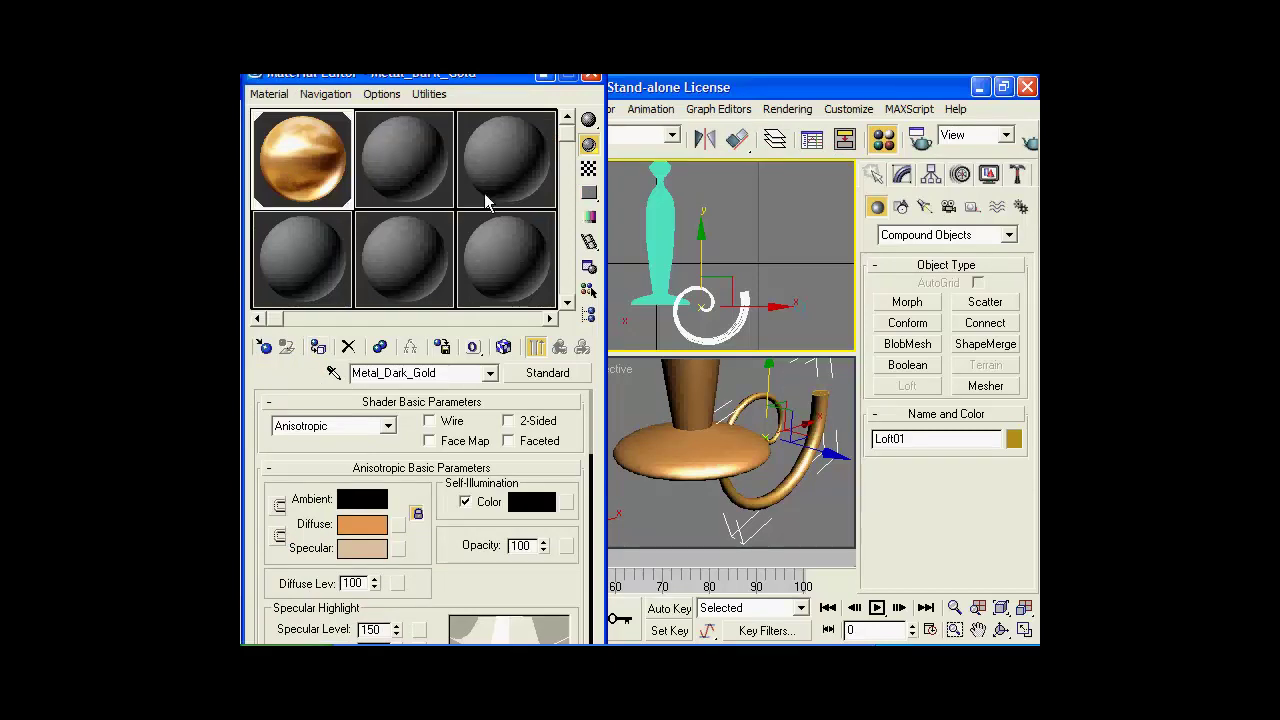
{"action": "left_click", "coordinate": [591, 75]}
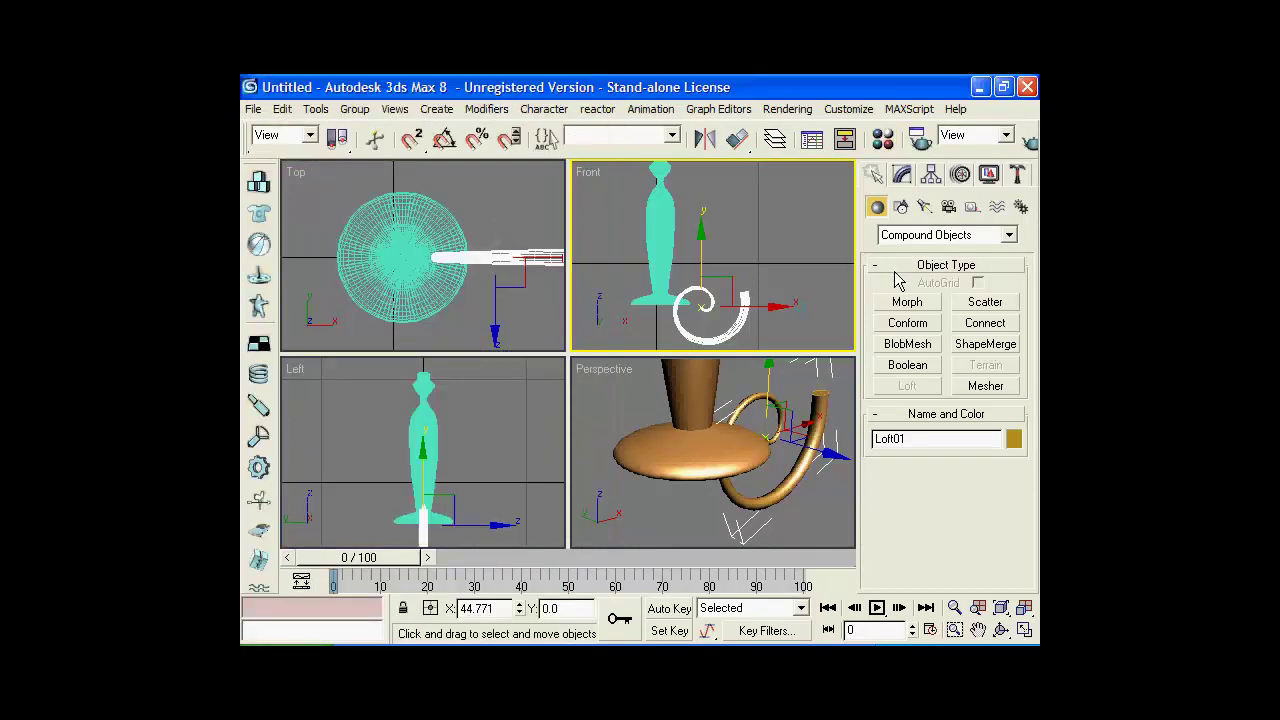
Draw an Extended Primitives ChamferCyl at the spiral arm's tip in the Top view
{"action": "left_click", "coordinate": [915, 240]}
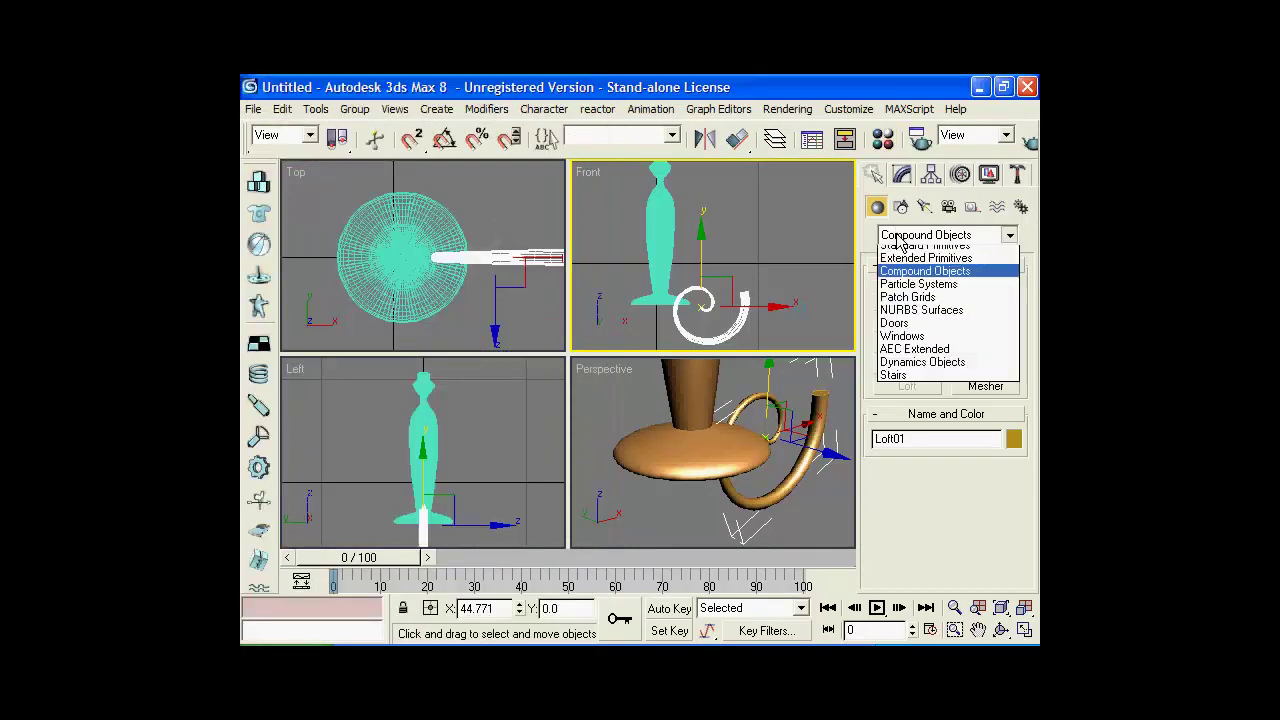
{"action": "left_click", "coordinate": [910, 252]}
{"action": "left_click", "coordinate": [918, 235]}
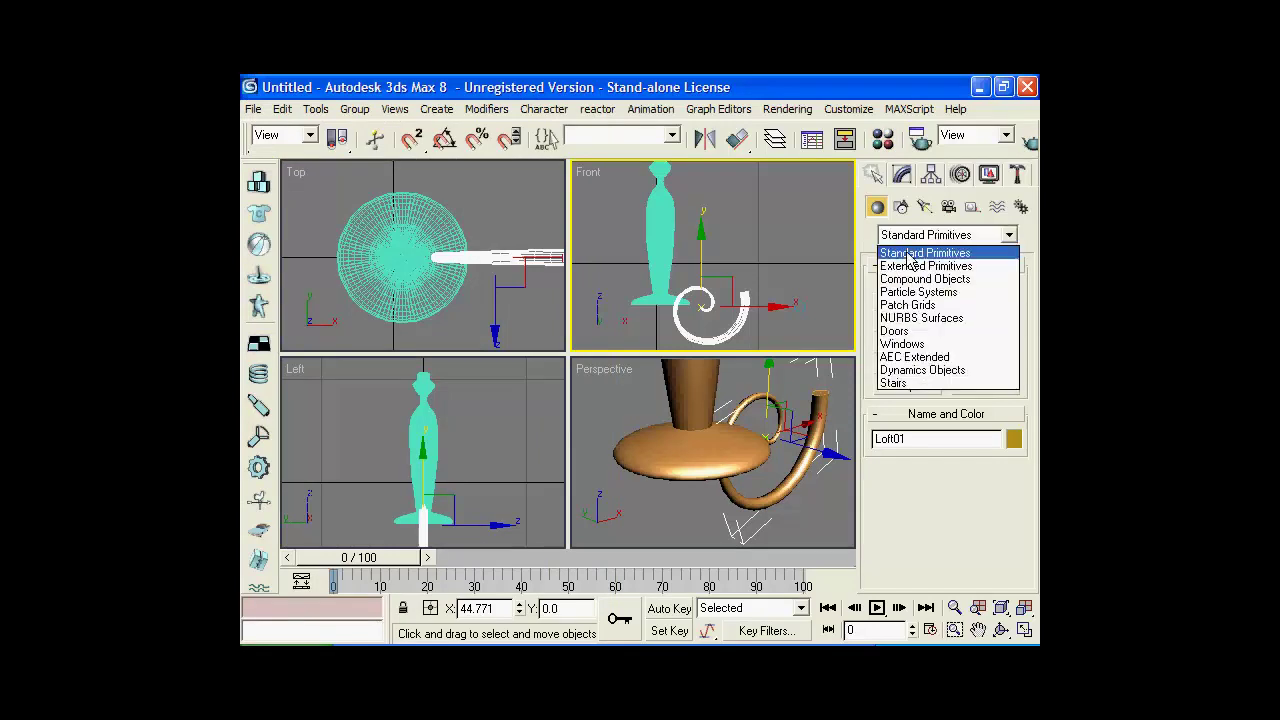
{"action": "left_click", "coordinate": [914, 263]}
{"action": "left_click", "coordinate": [988, 325]}
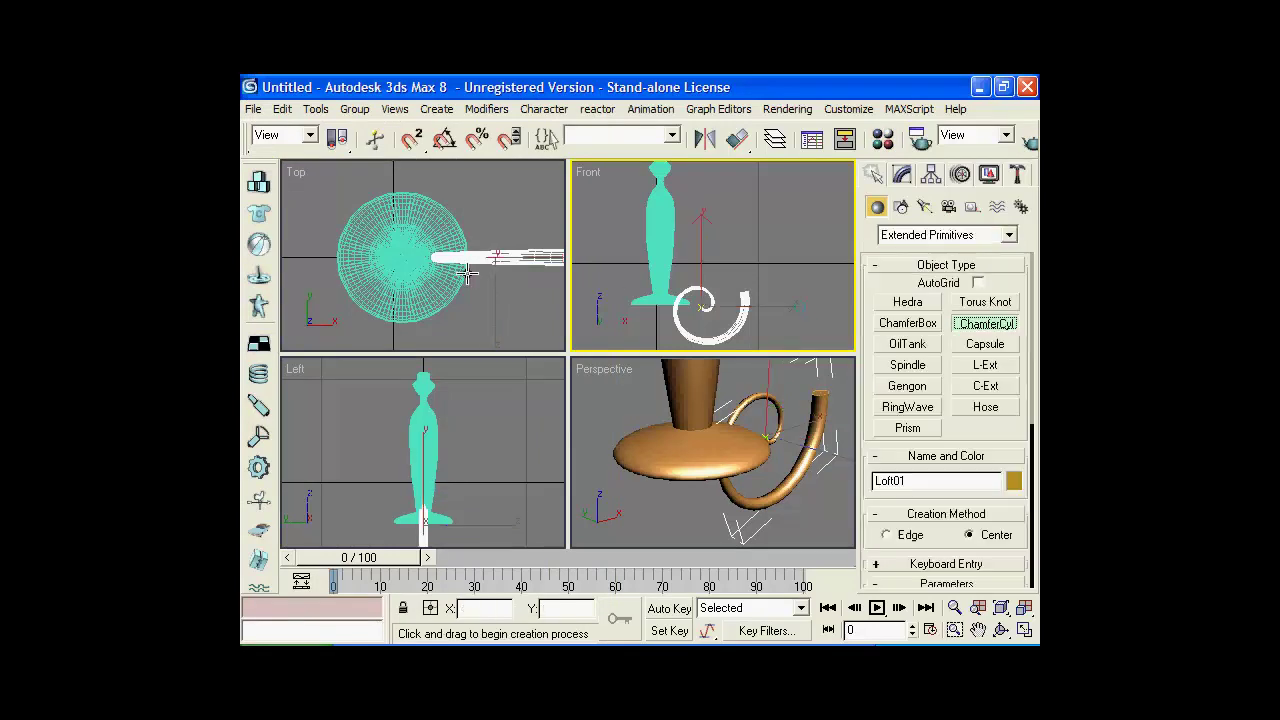
{"action": "mouse_move", "coordinate": [517, 268]}
{"action": "middle_mouse_down"}
{"action": "mouse_move", "coordinate": [352, 254]}
{"action": "mouse_move", "coordinate": [380, 263]}
{"action": "middle_mouse_up"}
{"action": "scroll", "coordinate": [352, 254], "scroll_direction": "up", "scroll_amount": 2}
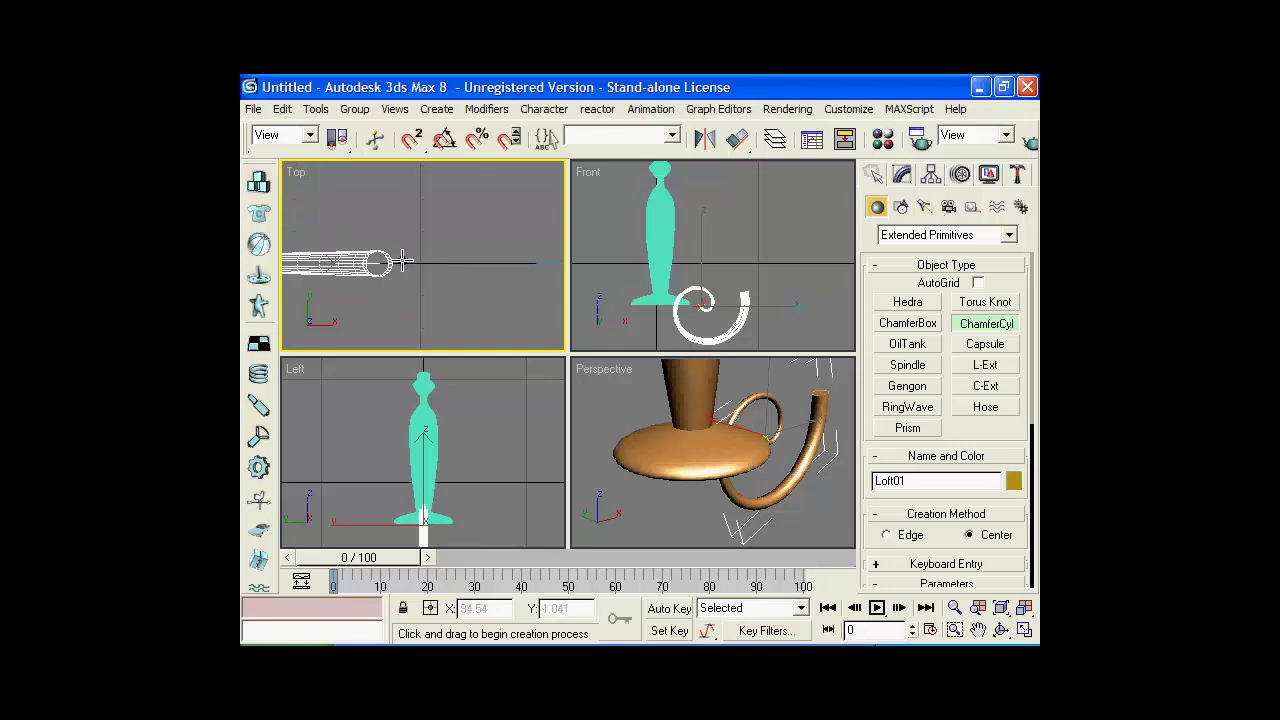
{"action": "left_click_drag", "start_coordinate": [378, 263], "coordinate": [385, 299]}
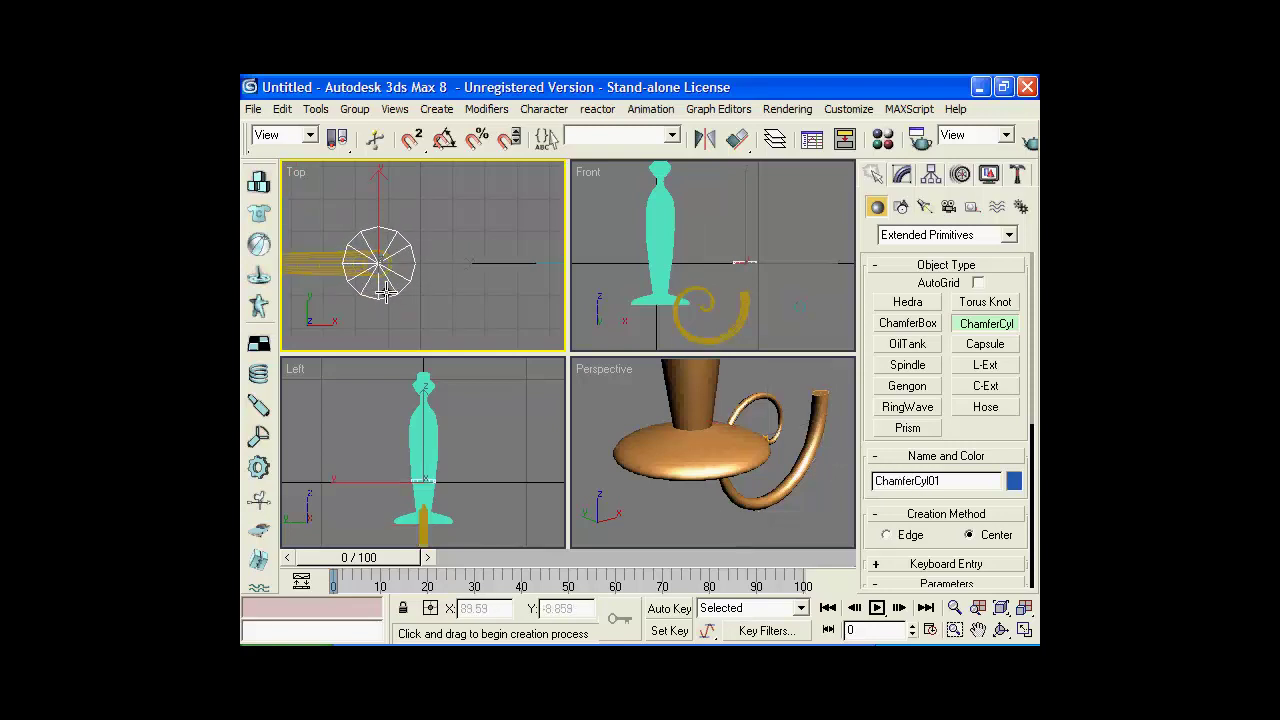
{"action": "left_click", "coordinate": [385, 290]}
{"action": "left_click", "coordinate": [400, 309]}
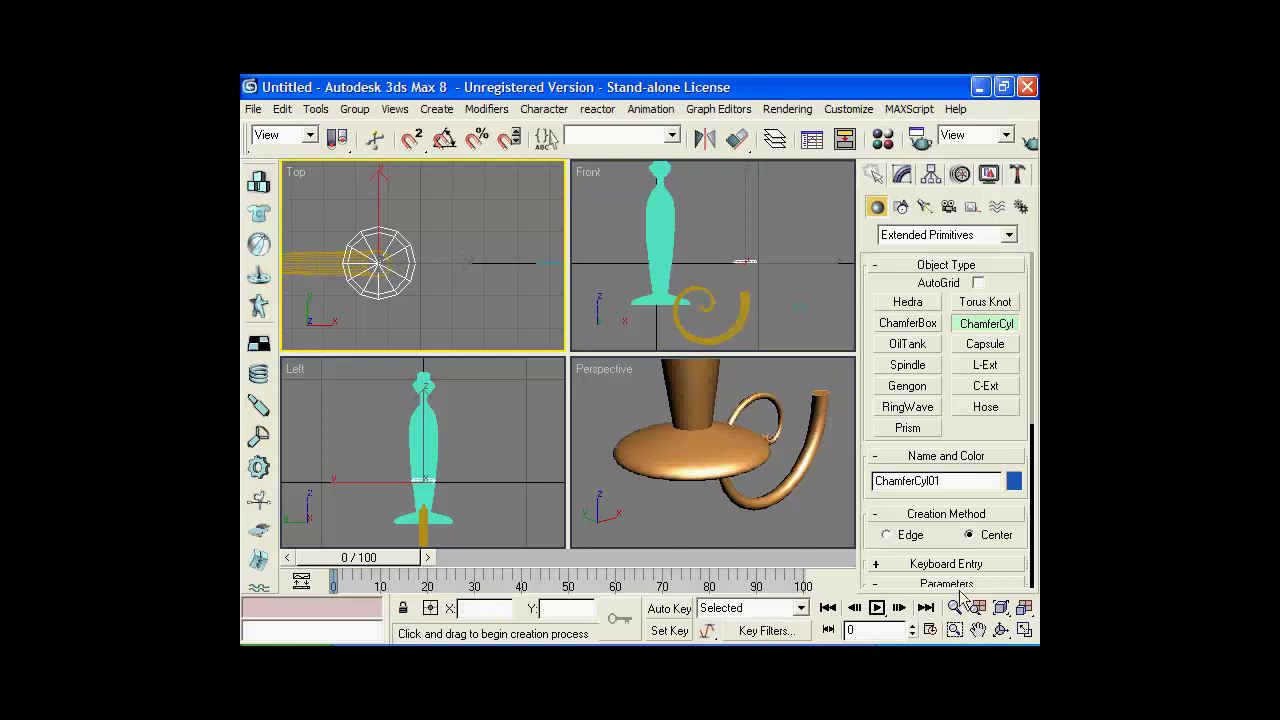
Set ChamferCyl01 to 23 fillet segments and 34 sides
{"action": "left_click_drag", "start_coordinate": [998, 548], "coordinate": [998, 432]}
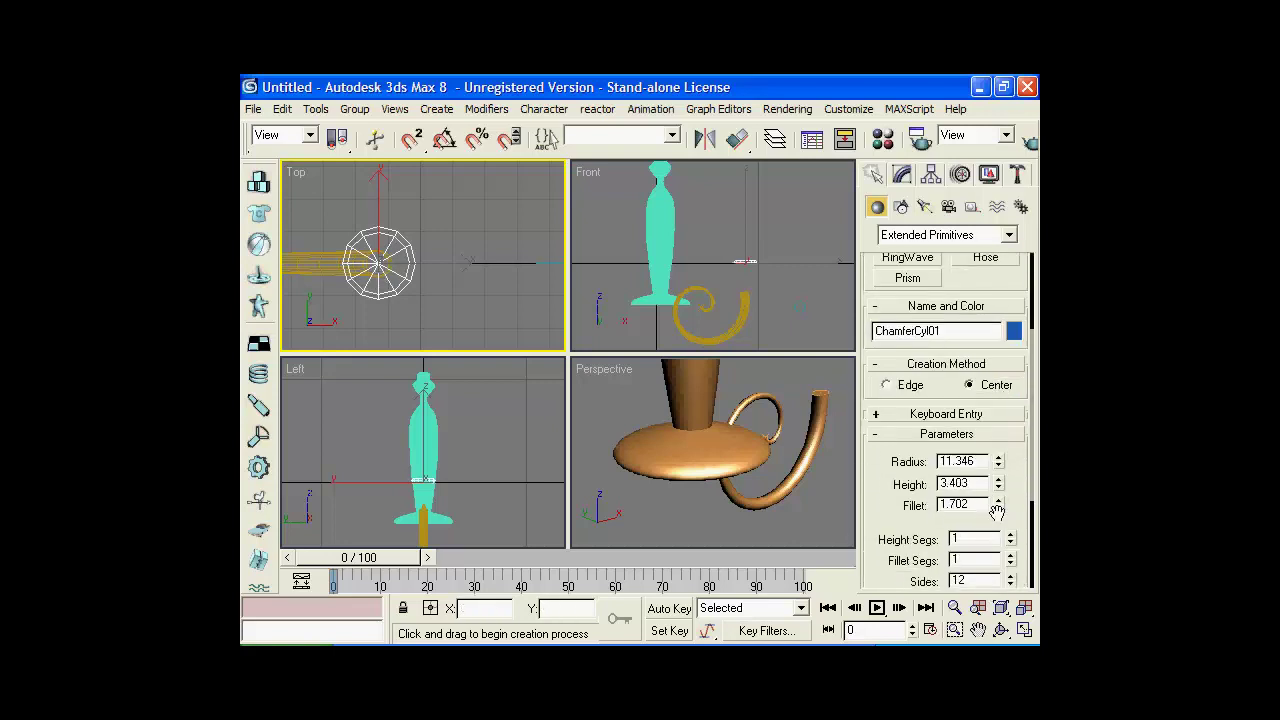
{"action": "left_click_drag", "start_coordinate": [1000, 516], "coordinate": [1000, 461]}
{"action": "left_click_drag", "start_coordinate": [1011, 508], "coordinate": [1018, 289]}
{"action": "left_click_drag", "start_coordinate": [1010, 528], "coordinate": [1001, 307]}
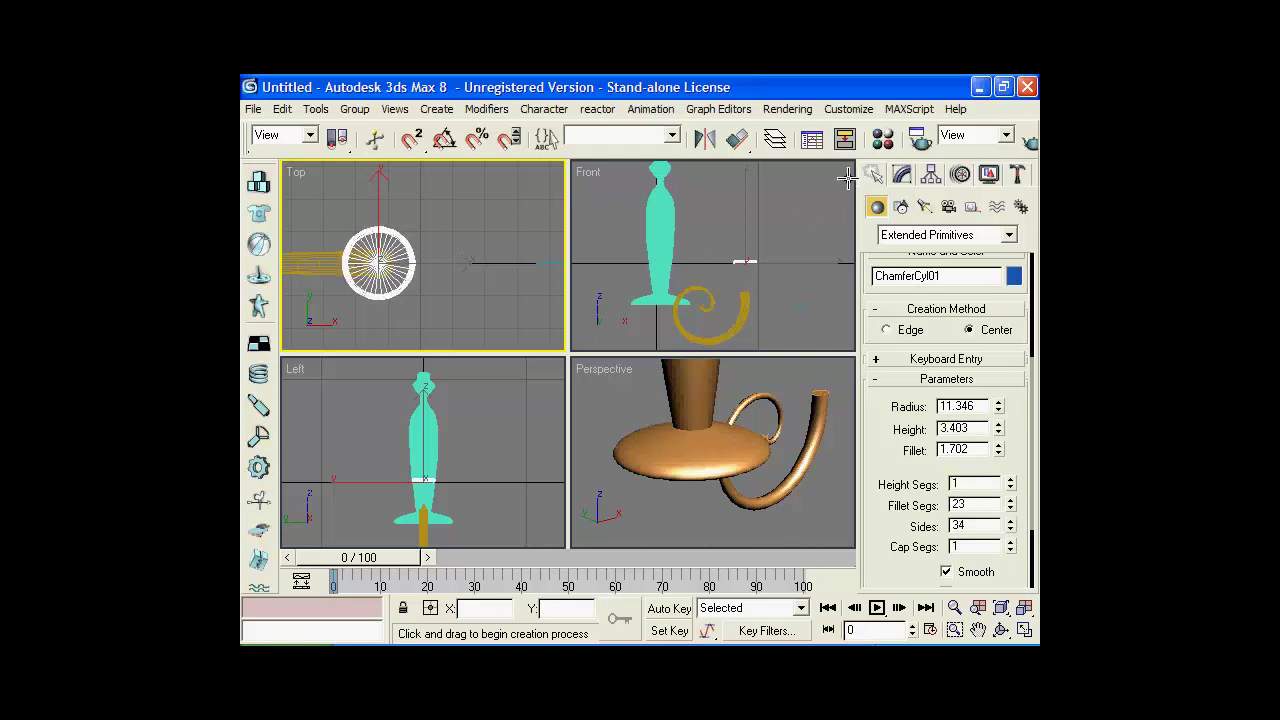
{"action": "left_click", "coordinate": [901, 174]}
{"action": "left_click", "coordinate": [911, 232]}
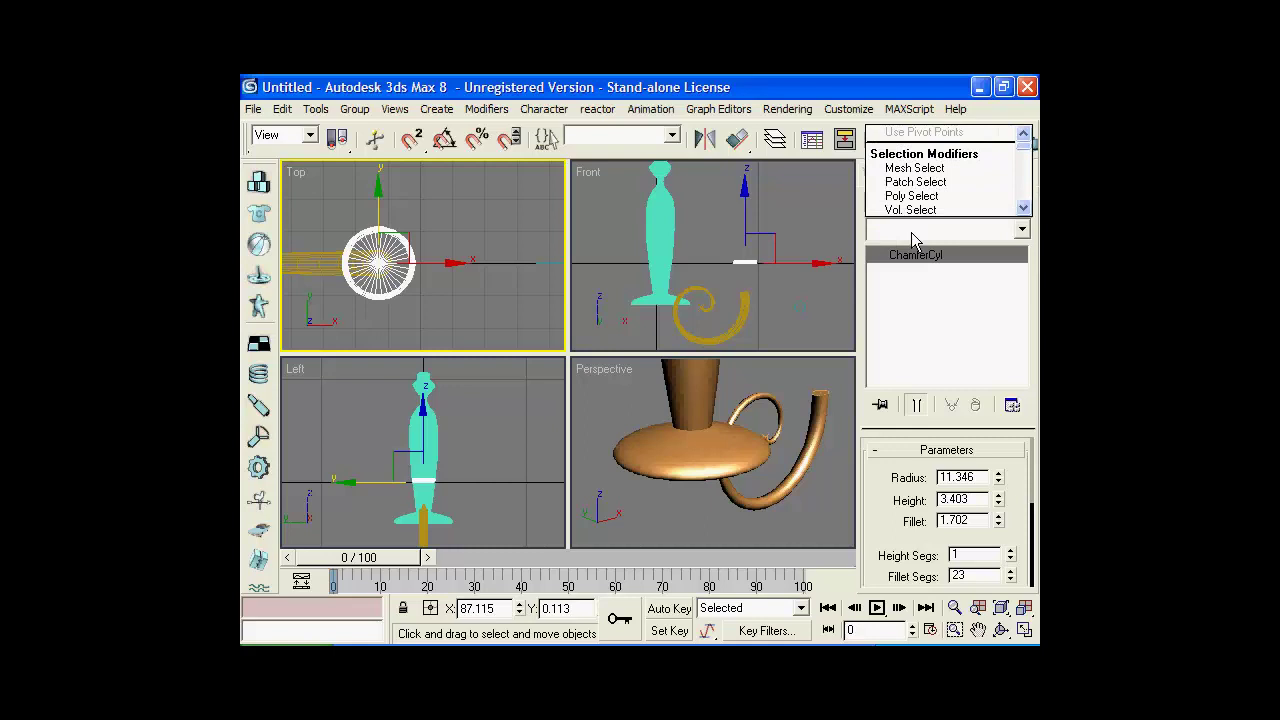
Add an FFD 3x3x3 to ChamferCyl01 and pull its bottom control points down into a cup
{"action": "key", "text": "f"}
{"action": "key", "text": "f"}
{"action": "key", "text": "Down"}
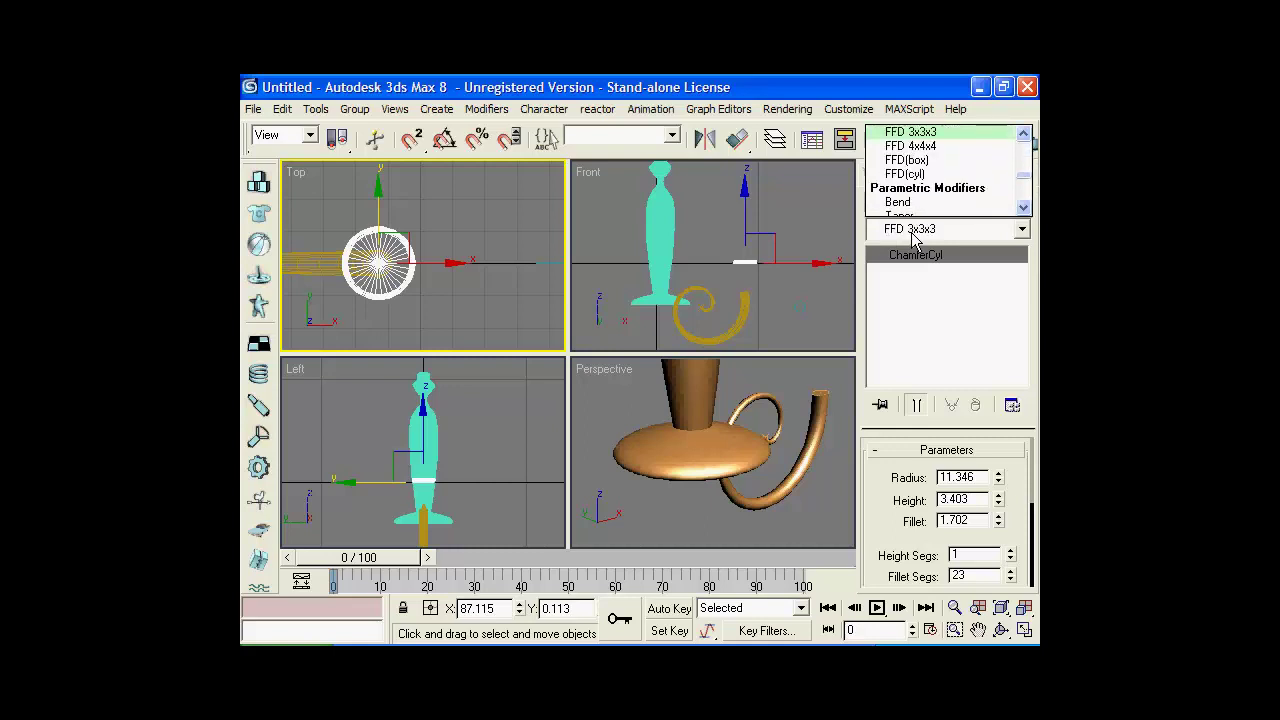
{"action": "key", "text": "Return"}
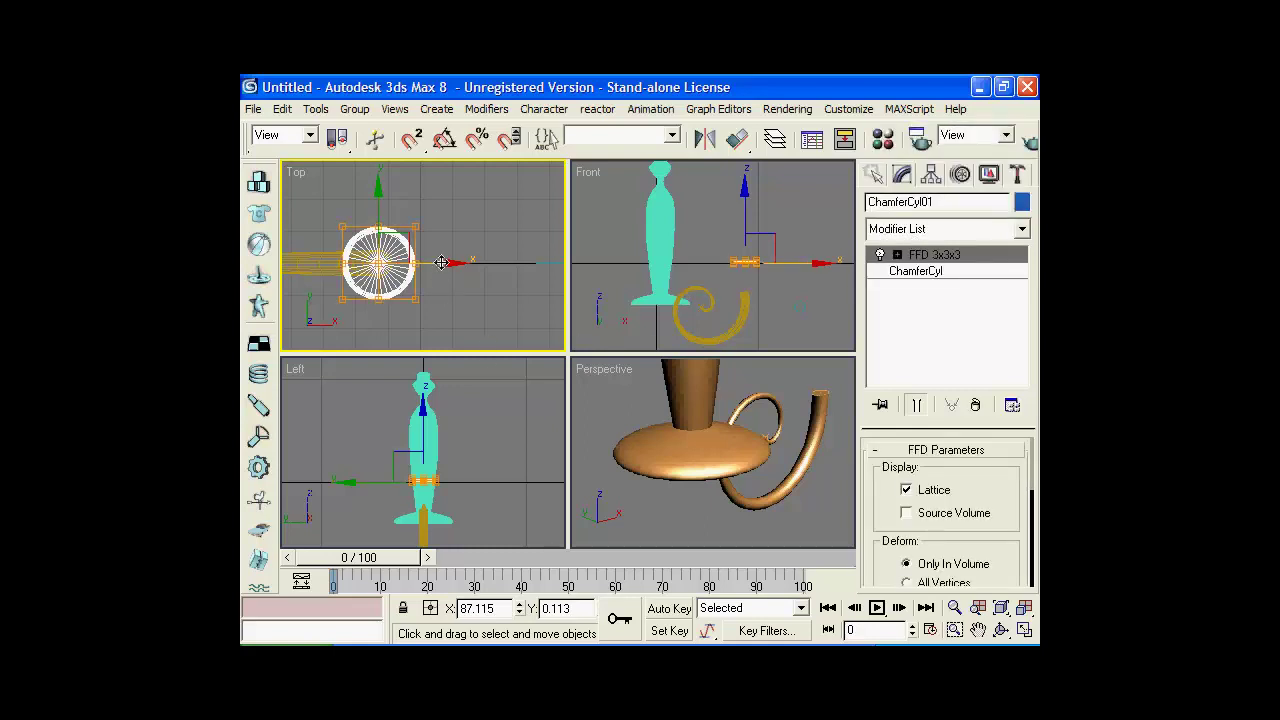
{"action": "left_click", "coordinate": [897, 258]}
{"action": "left_click", "coordinate": [935, 271]}
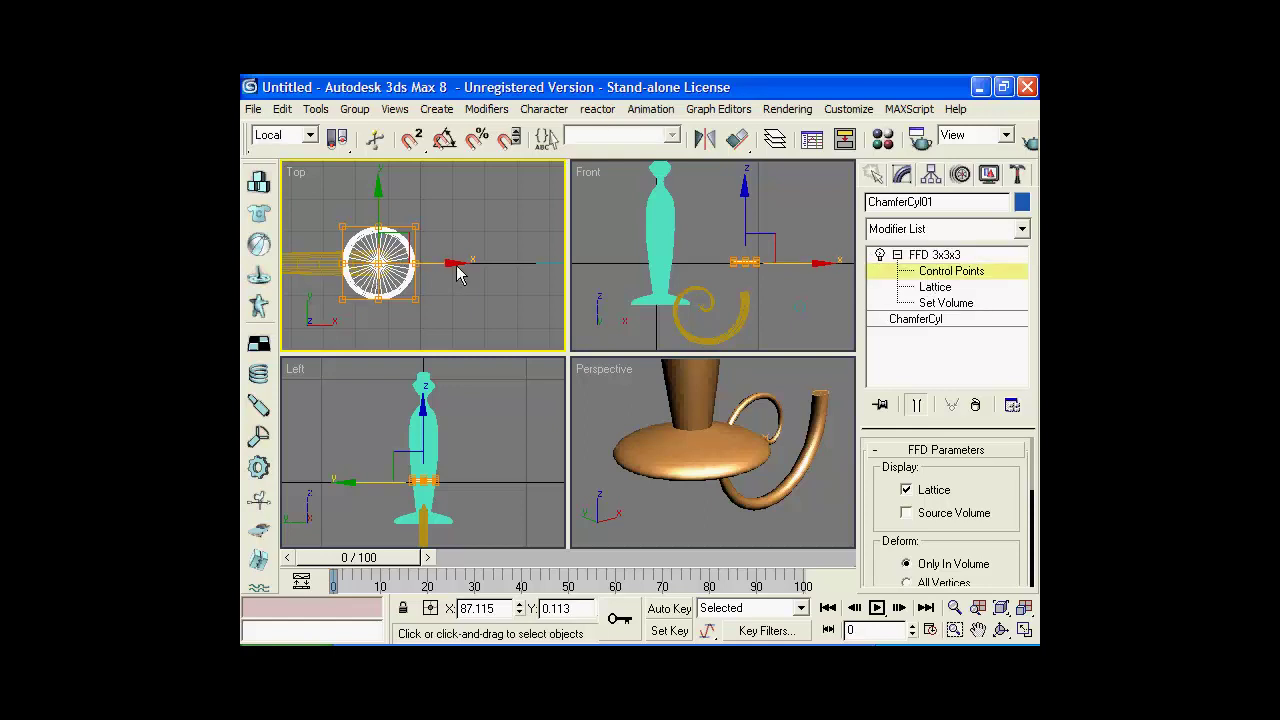
{"action": "left_click", "coordinate": [745, 263]}
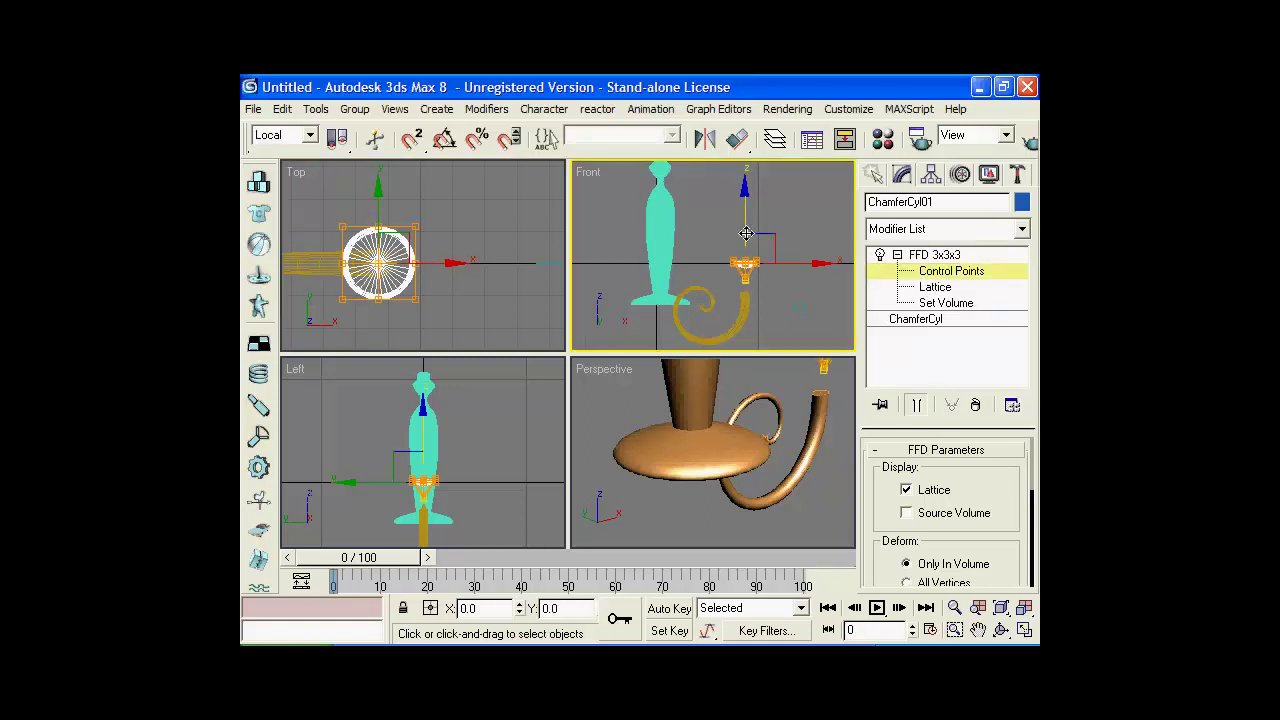
{"action": "left_click_drag", "start_coordinate": [746, 233], "coordinate": [748, 300]}
{"action": "mouse_move", "coordinate": [773, 393]}
{"action": "middle_mouse_down"}
{"action": "mouse_move", "coordinate": [745, 420]}
{"action": "mouse_move", "coordinate": [777, 432]}
{"action": "middle_mouse_up"}
{"action": "left_click", "coordinate": [873, 174]}
Give the cup the Metal_Dark_Gold material and lower it onto the spiral arm's tip
{"action": "left_click", "coordinate": [823, 419]}
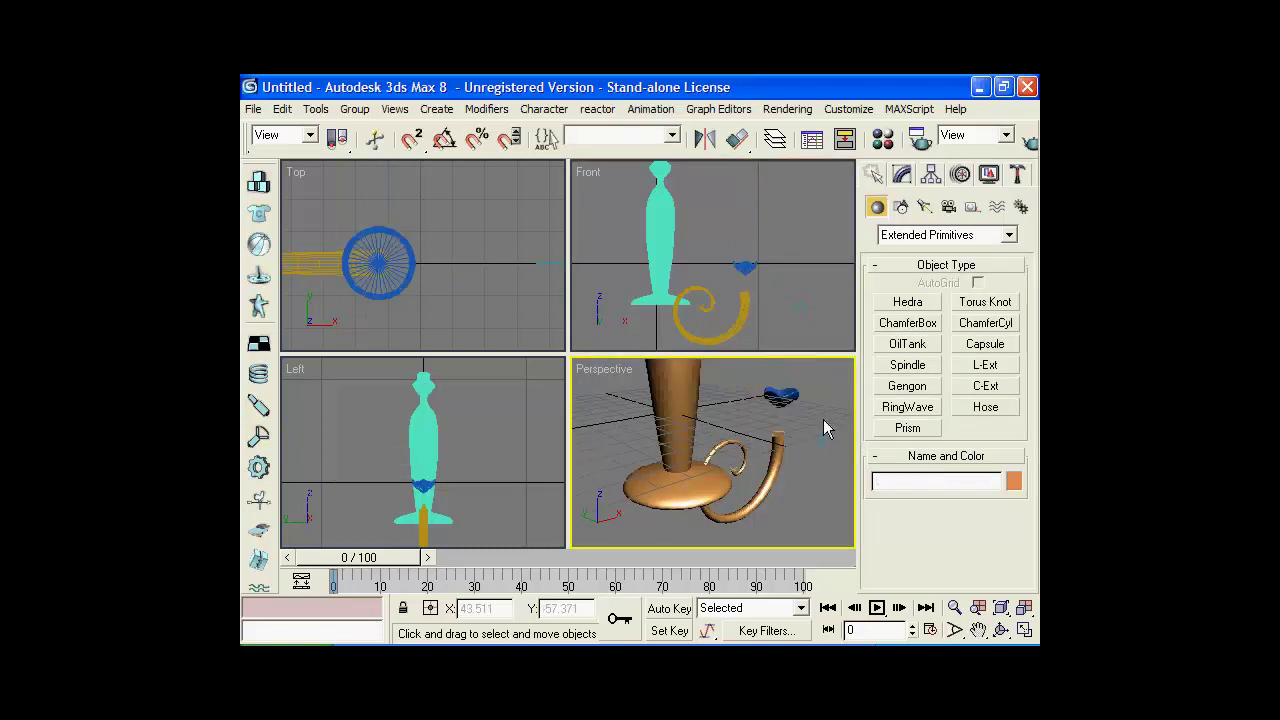
{"action": "left_click", "coordinate": [795, 402]}
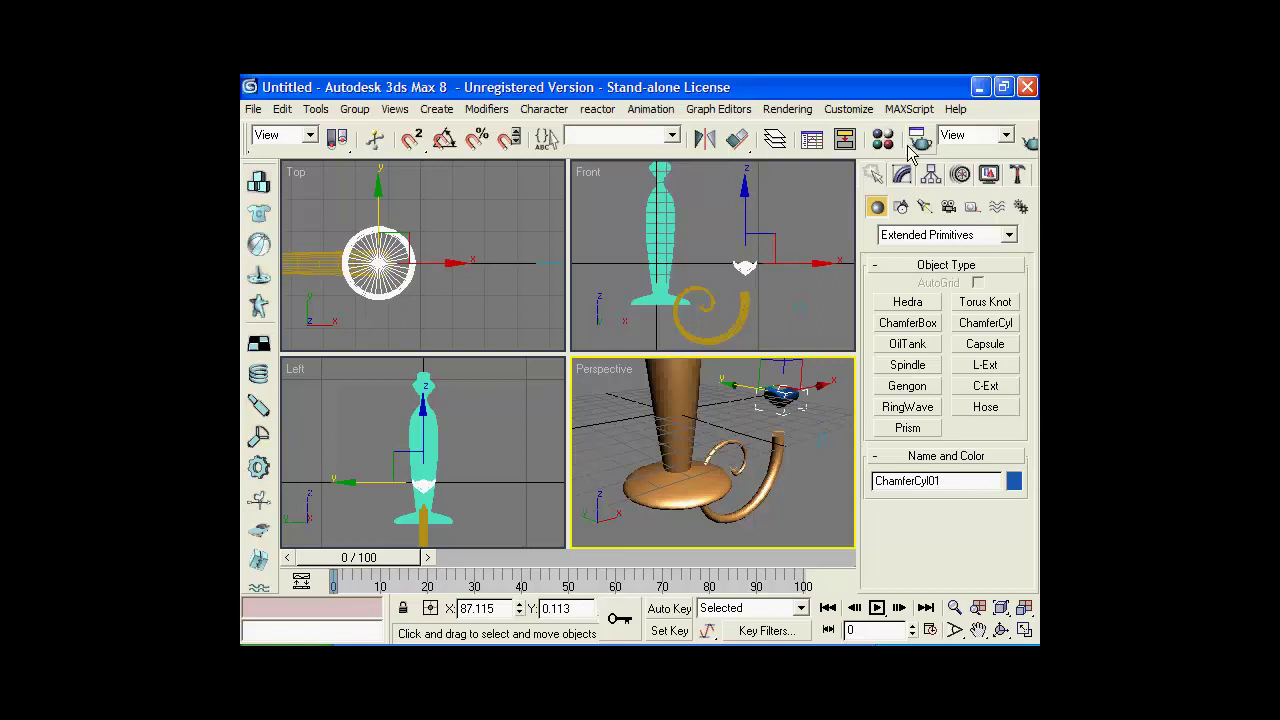
{"action": "key", "text": "m"}
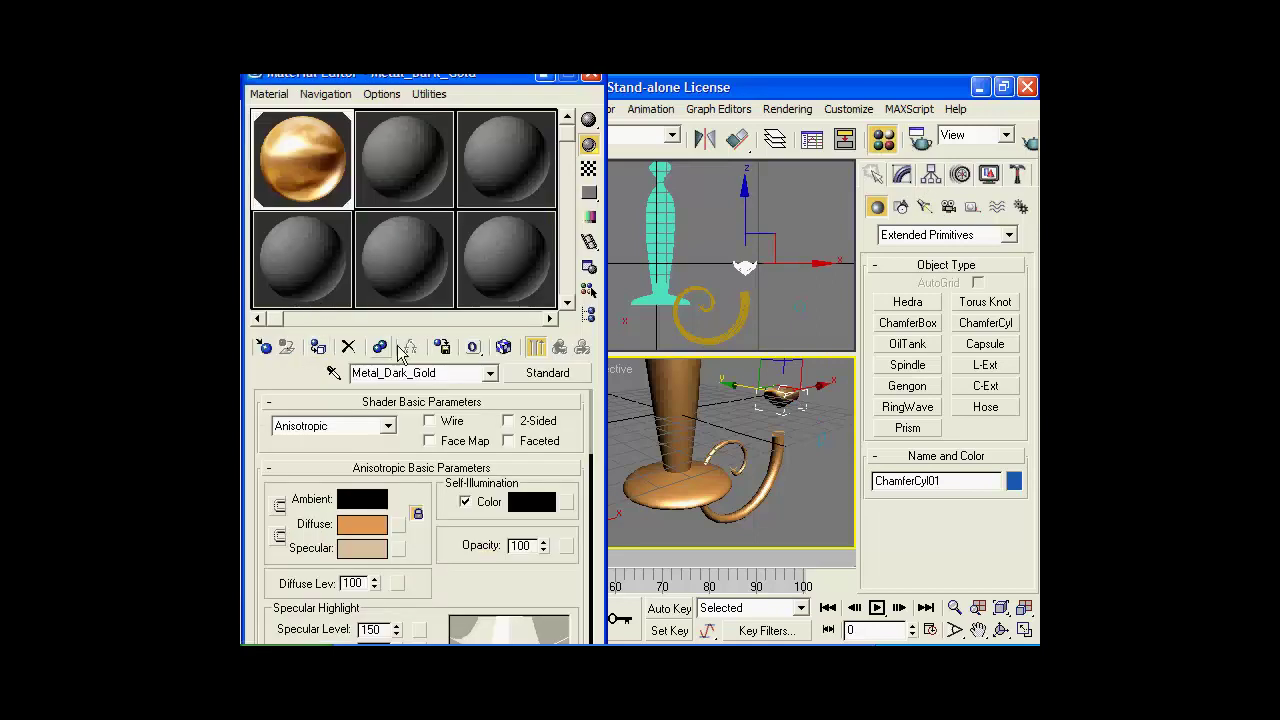
{"action": "left_click", "coordinate": [591, 75]}
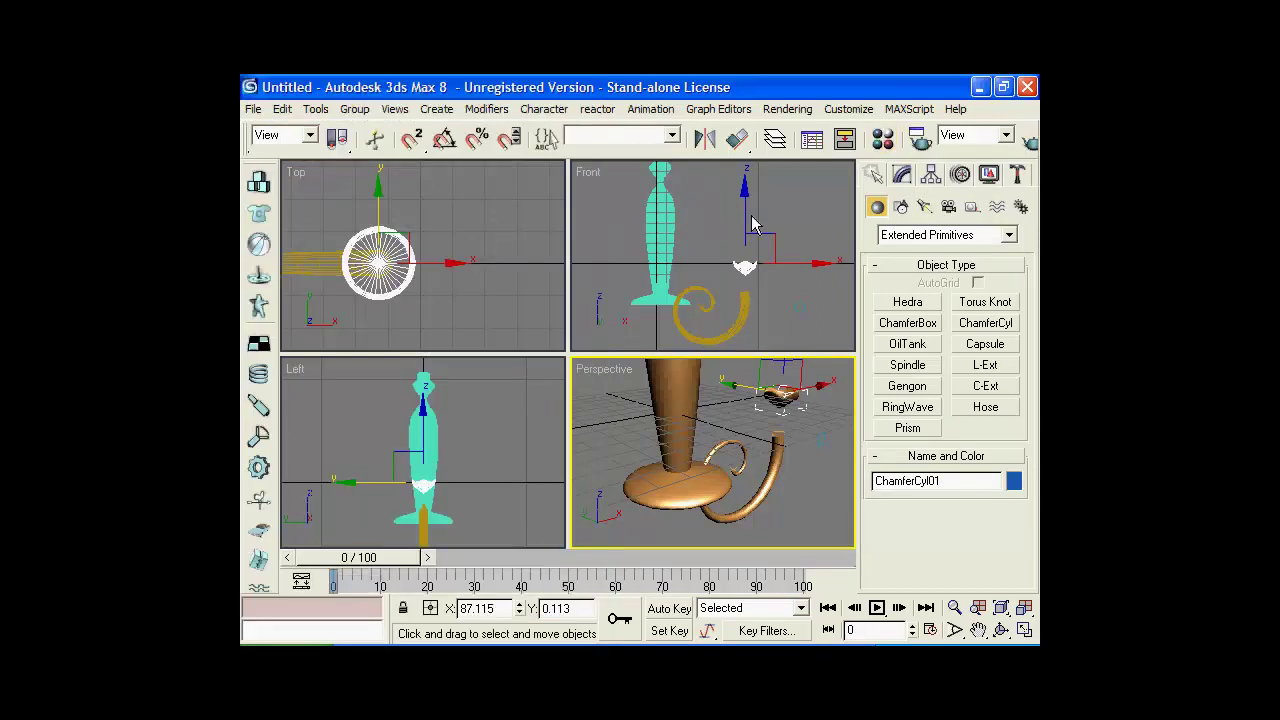
{"action": "left_click_drag", "start_coordinate": [743, 222], "coordinate": [747, 235]}
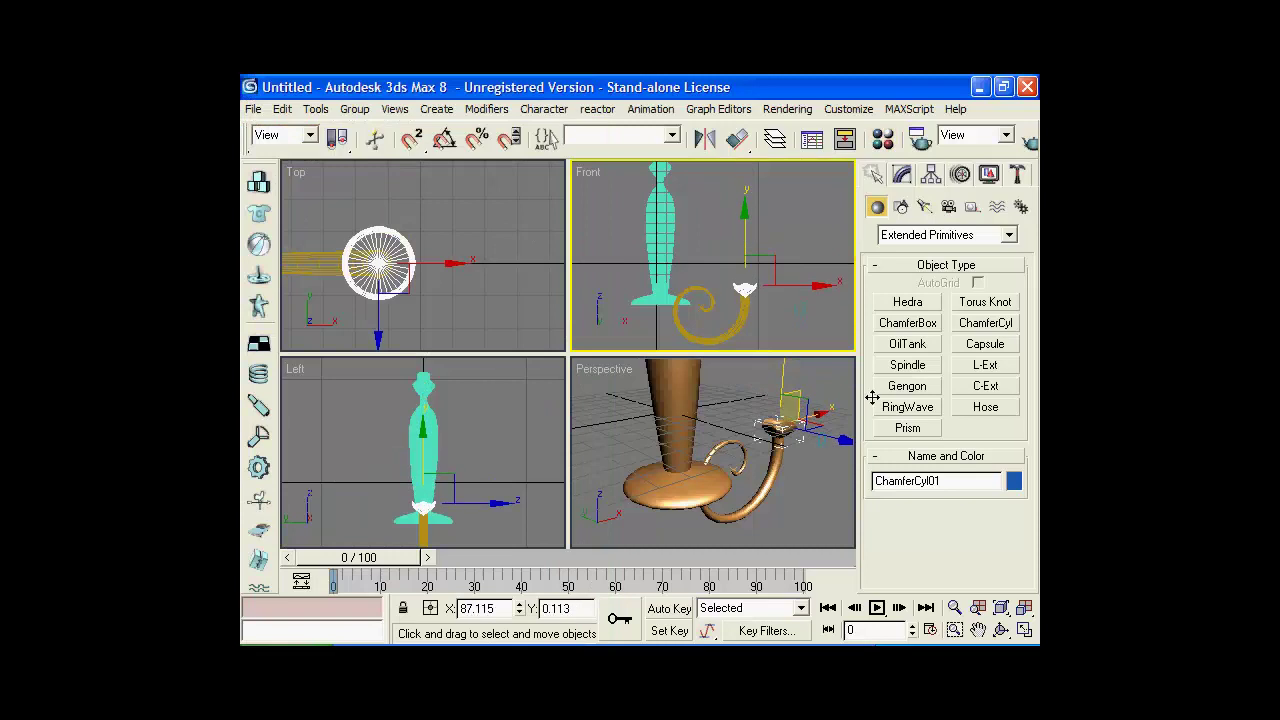
{"action": "middle_click_drag", "start_coordinate": [806, 482], "coordinate": [686, 572], "text": "alt"}
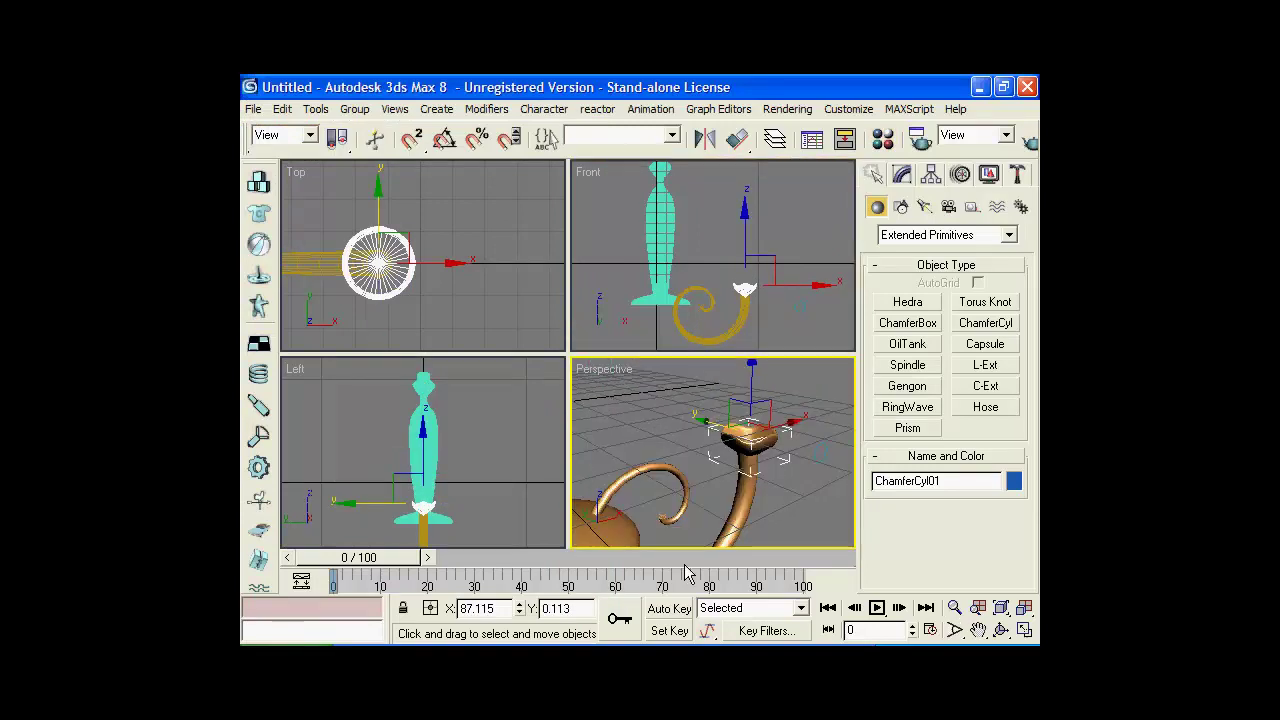
Switch back to Standard Primitives and start creating a cone
{"action": "left_click", "coordinate": [940, 234]}
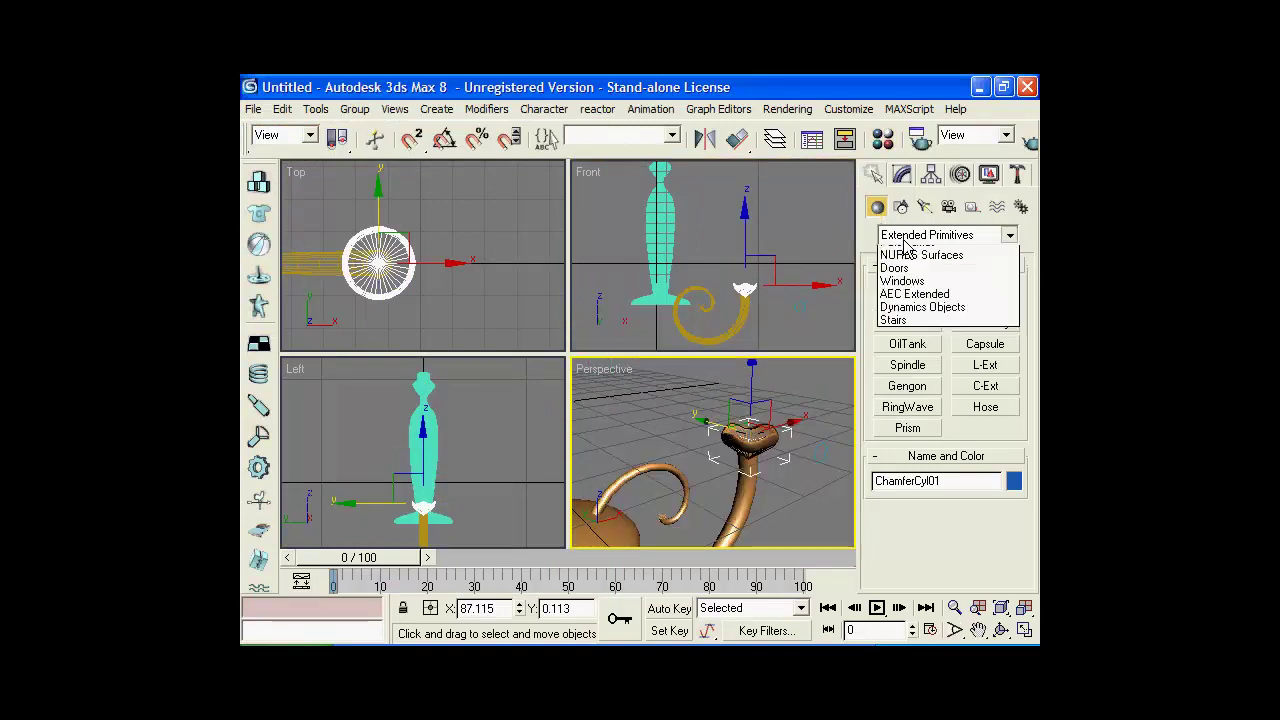
{"action": "left_click", "coordinate": [915, 249]}
{"action": "left_click", "coordinate": [986, 302]}
{"action": "scroll", "coordinate": [545, 207], "scroll_direction": "up", "scroll_amount": 3}
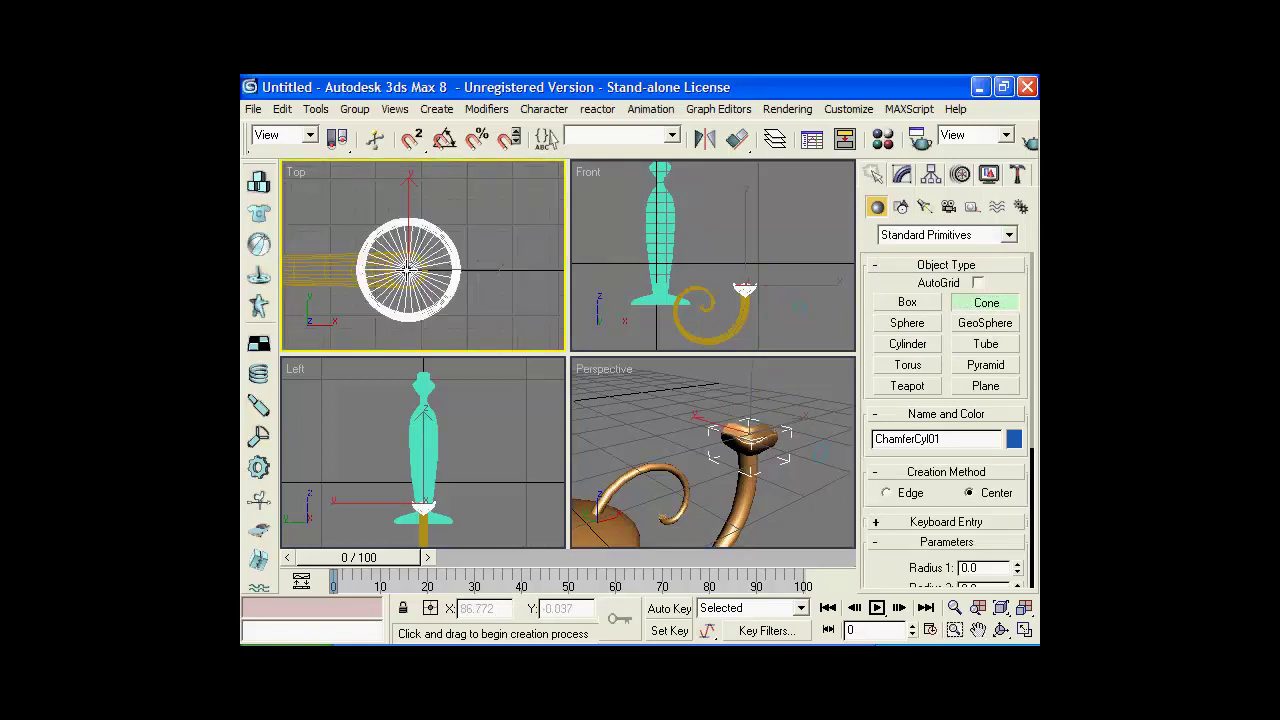
Draw a pointed cone from the cup's centre, 23.627 tall with 9 height segments
{"action": "left_click_drag", "start_coordinate": [407, 270], "coordinate": [411, 289]}
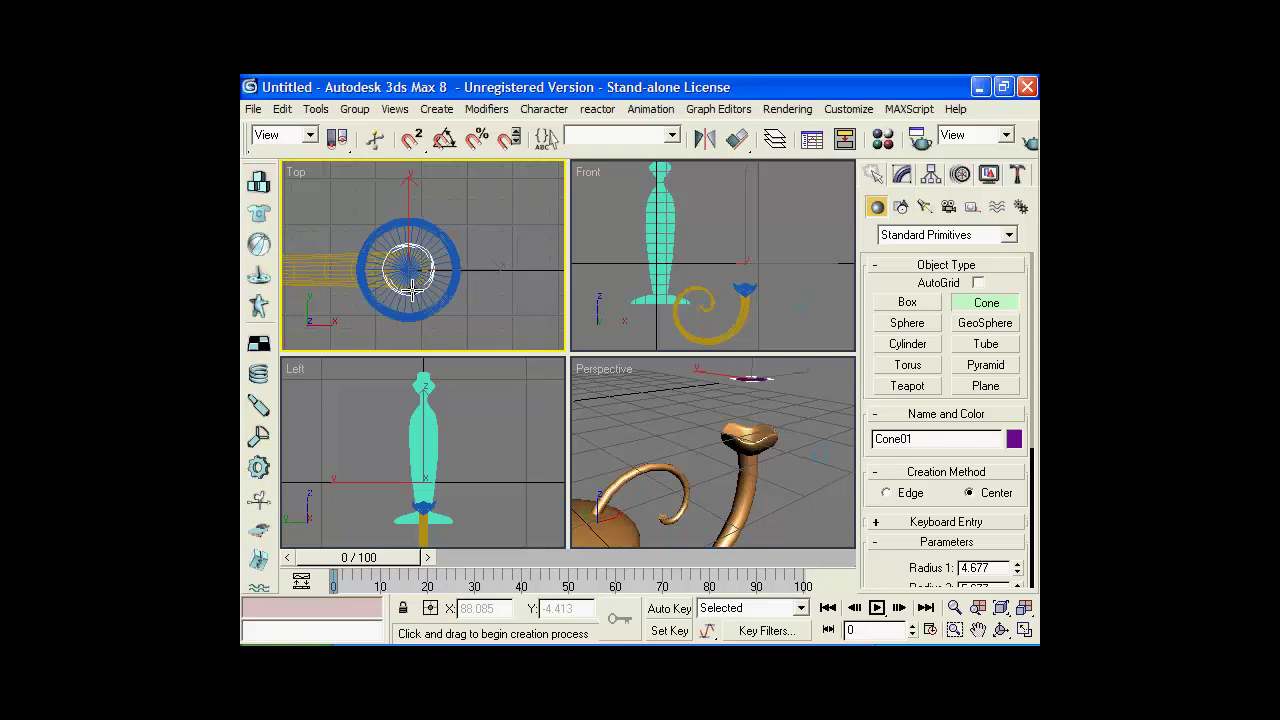
{"action": "left_click", "coordinate": [434, 180]}
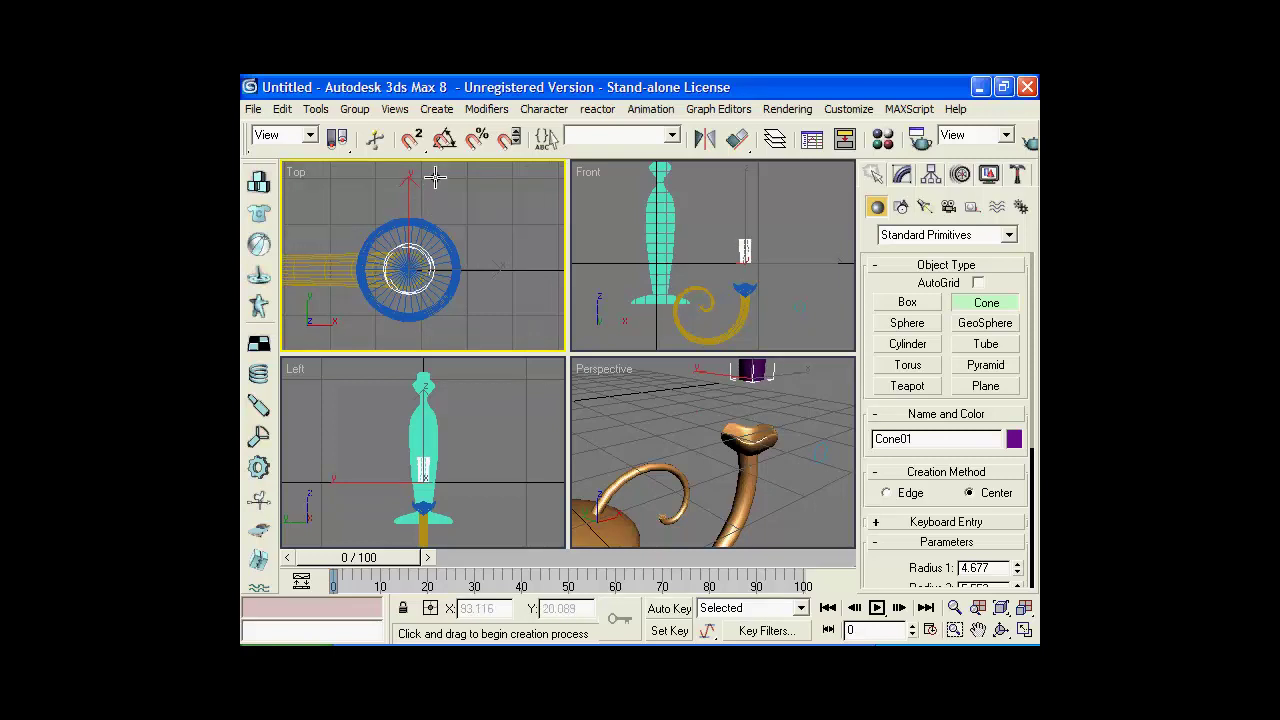
{"action": "left_click", "coordinate": [750, 258]}
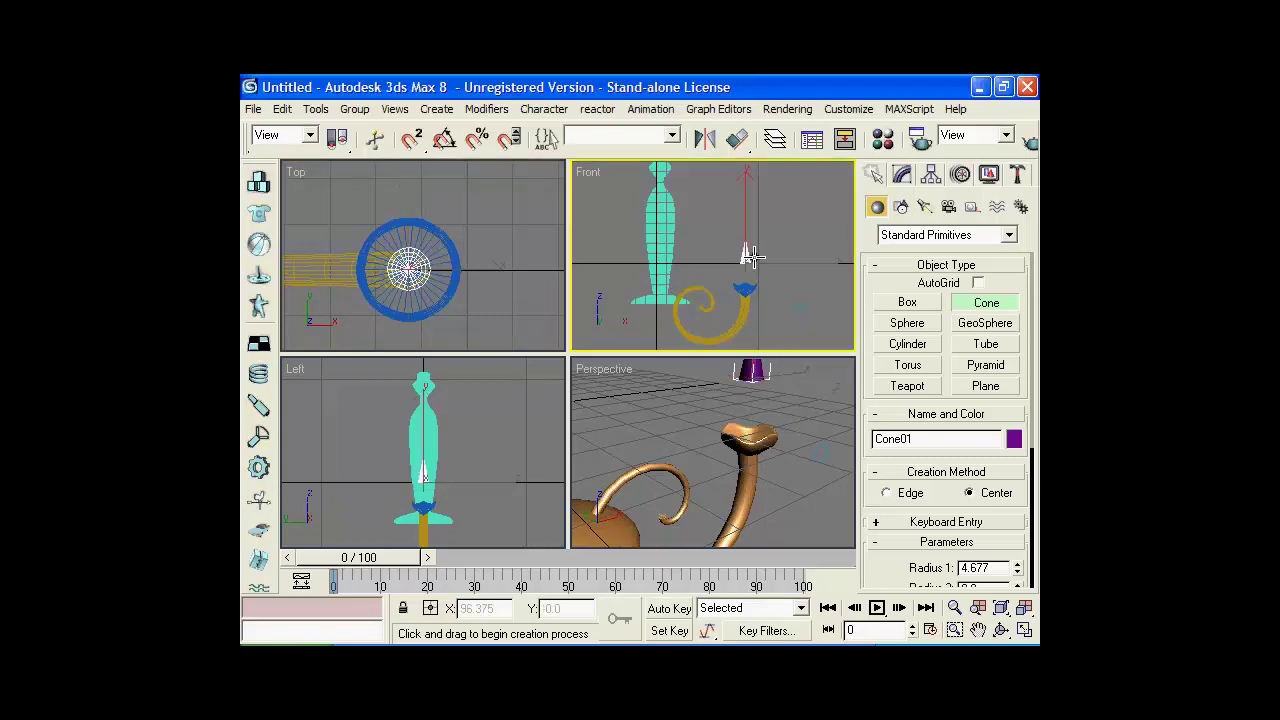
{"action": "key", "text": "w"}
{"action": "scroll", "coordinate": [749, 249], "scroll_direction": "up", "scroll_amount": 3}
{"action": "middle_click_drag", "start_coordinate": [623, 294], "coordinate": [671, 268]}
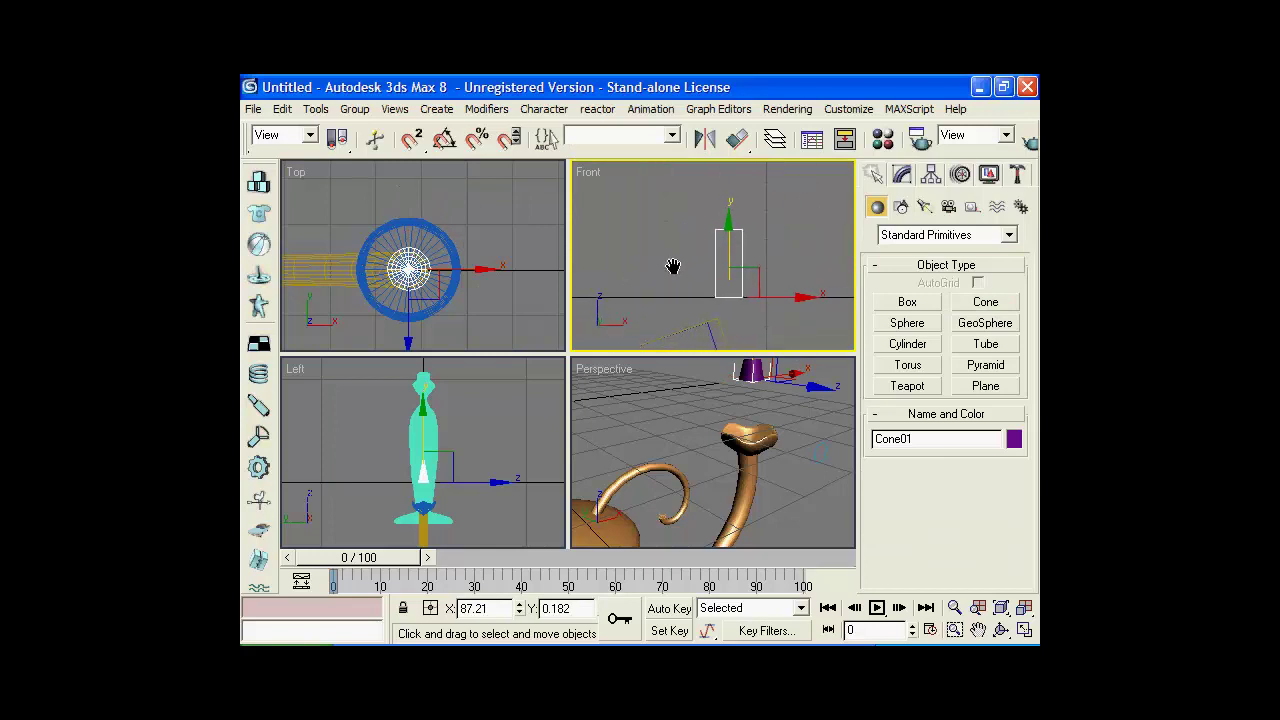
{"action": "left_click", "coordinate": [903, 176]}
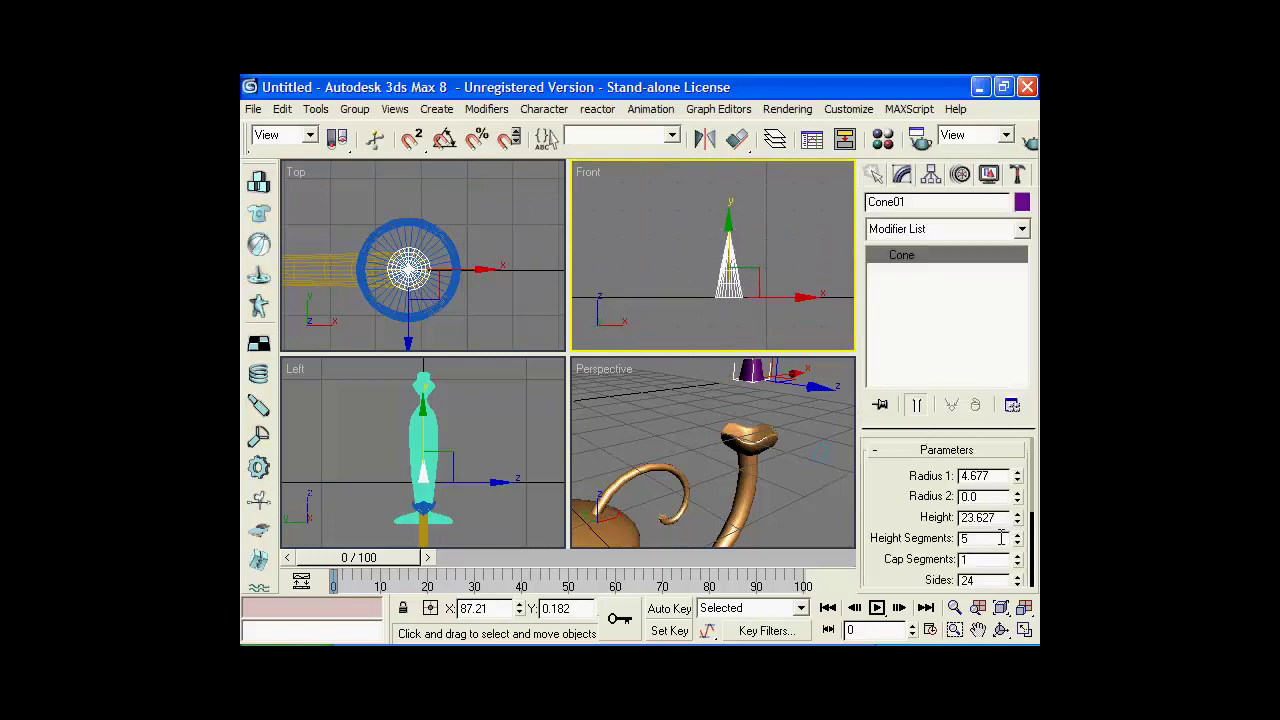
{"action": "left_click_drag", "start_coordinate": [1016, 541], "coordinate": [1016, 520]}
Try widening the cone's top with an FFD 4x4x4 lattice, then undo the scaling
{"action": "left_click", "coordinate": [935, 229]}
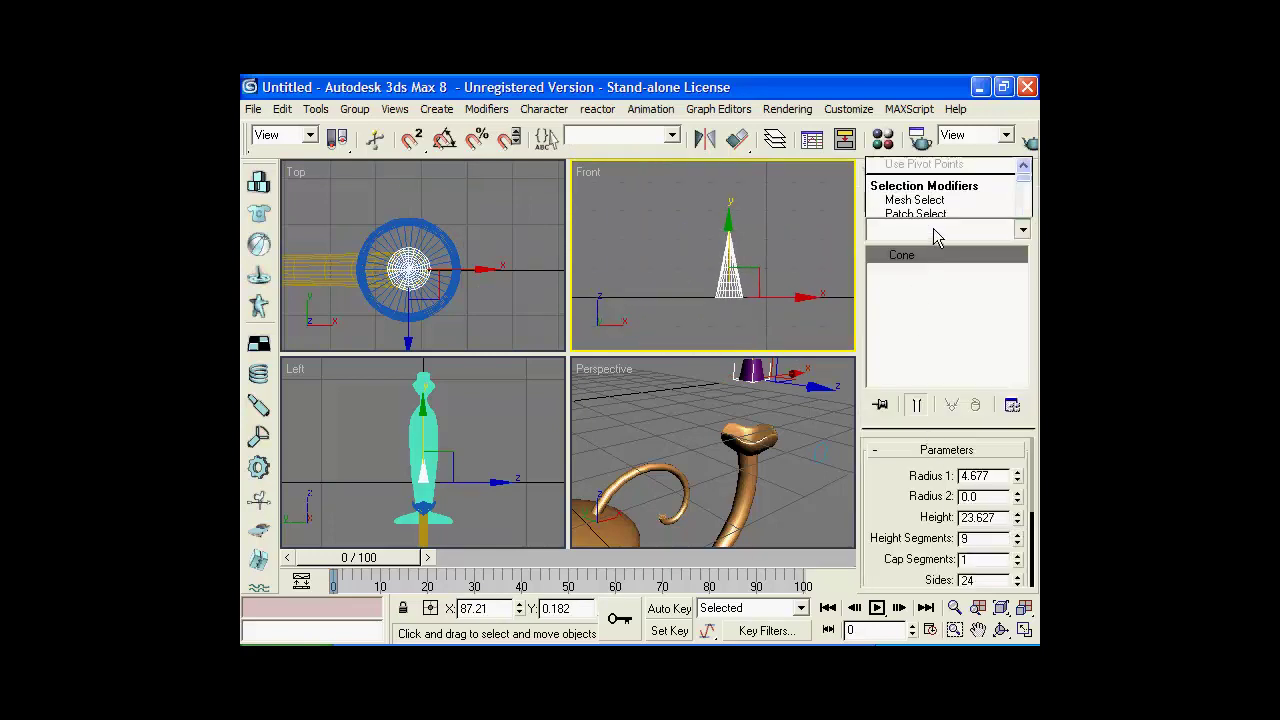
{"action": "scroll", "coordinate": [931, 229], "scroll_direction": "down", "scroll_amount": 5}
{"action": "scroll", "coordinate": [931, 229], "scroll_direction": "down", "scroll_amount": 5}
{"action": "scroll", "coordinate": [931, 229], "scroll_direction": "down", "scroll_amount": 2}
{"action": "left_click", "coordinate": [931, 229]}
{"action": "scroll", "coordinate": [800, 250], "scroll_direction": "up", "scroll_amount": 2}
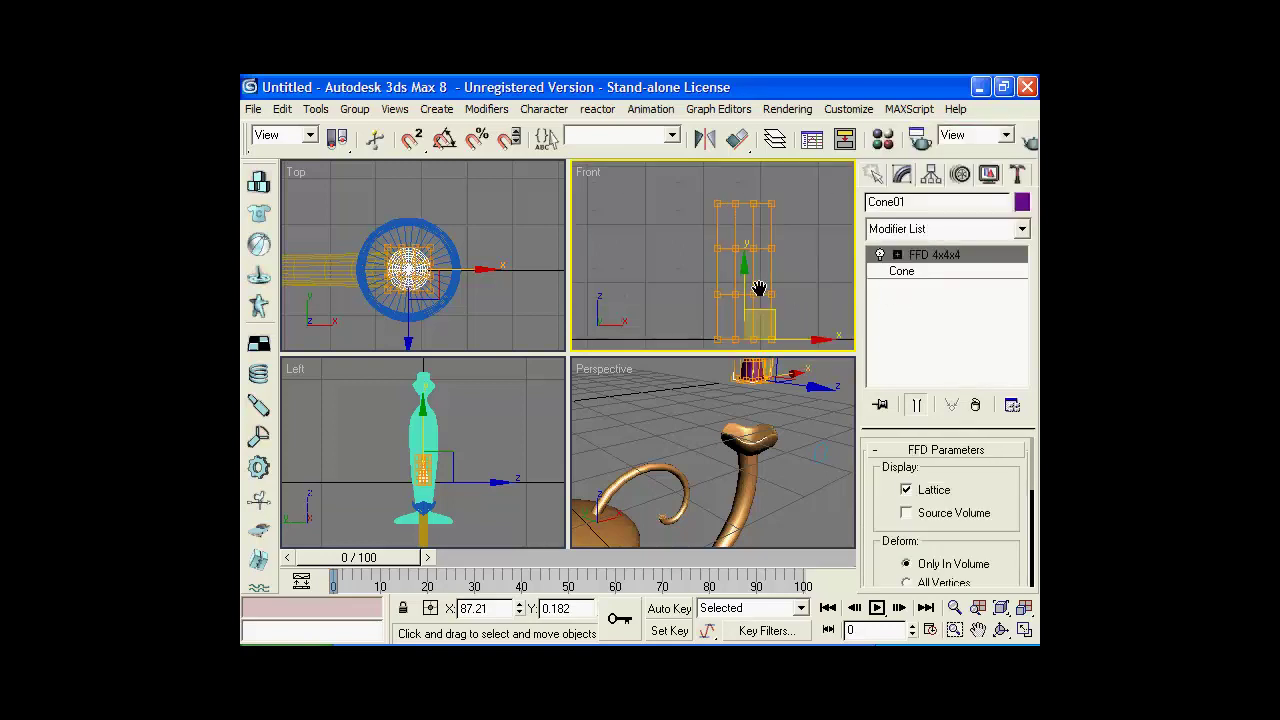
{"action": "scroll", "coordinate": [716, 270], "scroll_direction": "up", "scroll_amount": 2}
{"action": "left_click", "coordinate": [897, 255]}
{"action": "left_click", "coordinate": [908, 271]}
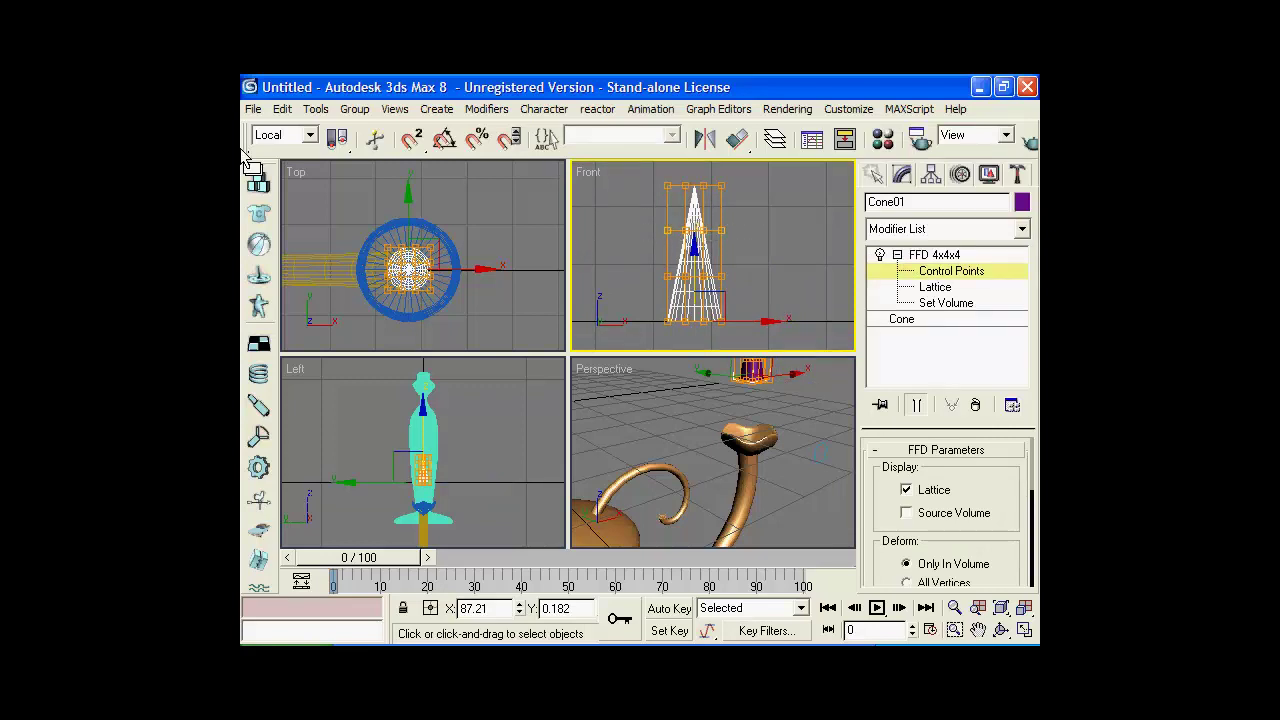
{"action": "left_click_drag", "start_coordinate": [288, 148], "coordinate": [756, 148]}
{"action": "left_click", "coordinate": [704, 140]}
{"action": "left_click", "coordinate": [692, 228]}
{"action": "mouse_move", "coordinate": [692, 228]}
{"action": "left_mouse_down"}
{"action": "mouse_move", "coordinate": [701, 204]}
{"action": "mouse_move", "coordinate": [686, 247]}
{"action": "left_mouse_up"}
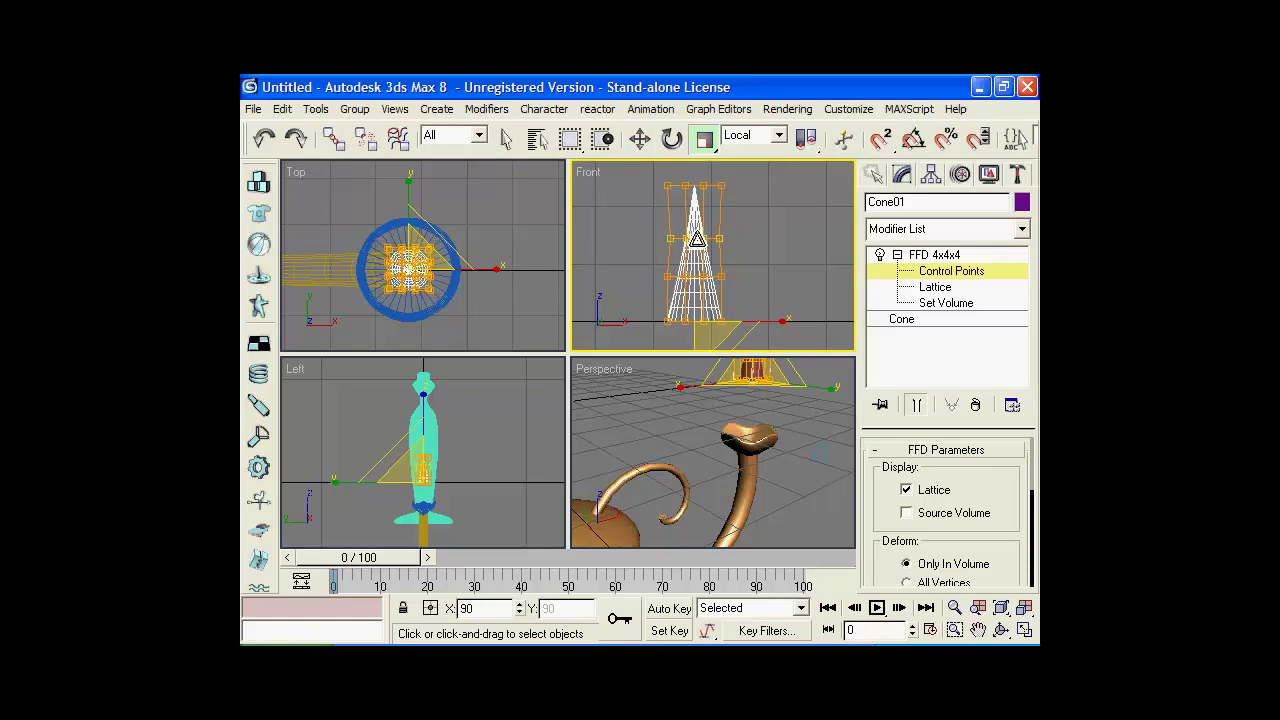
{"action": "left_click", "coordinate": [265, 140]}
Undo back to the plain cone and apply an FFD 4x4x4 modifier at control-point level
{"action": "left_click", "coordinate": [263, 140]}
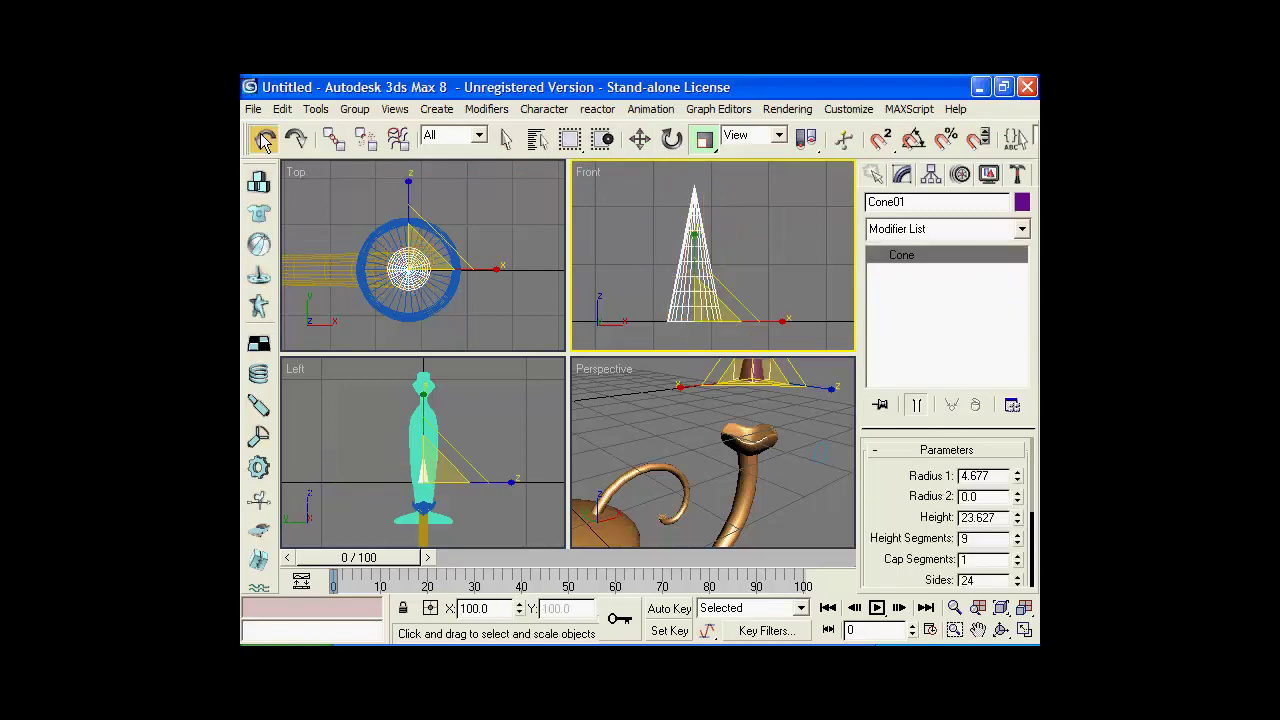
{"action": "left_click", "coordinate": [263, 140]}
{"action": "left_click", "coordinate": [295, 140]}
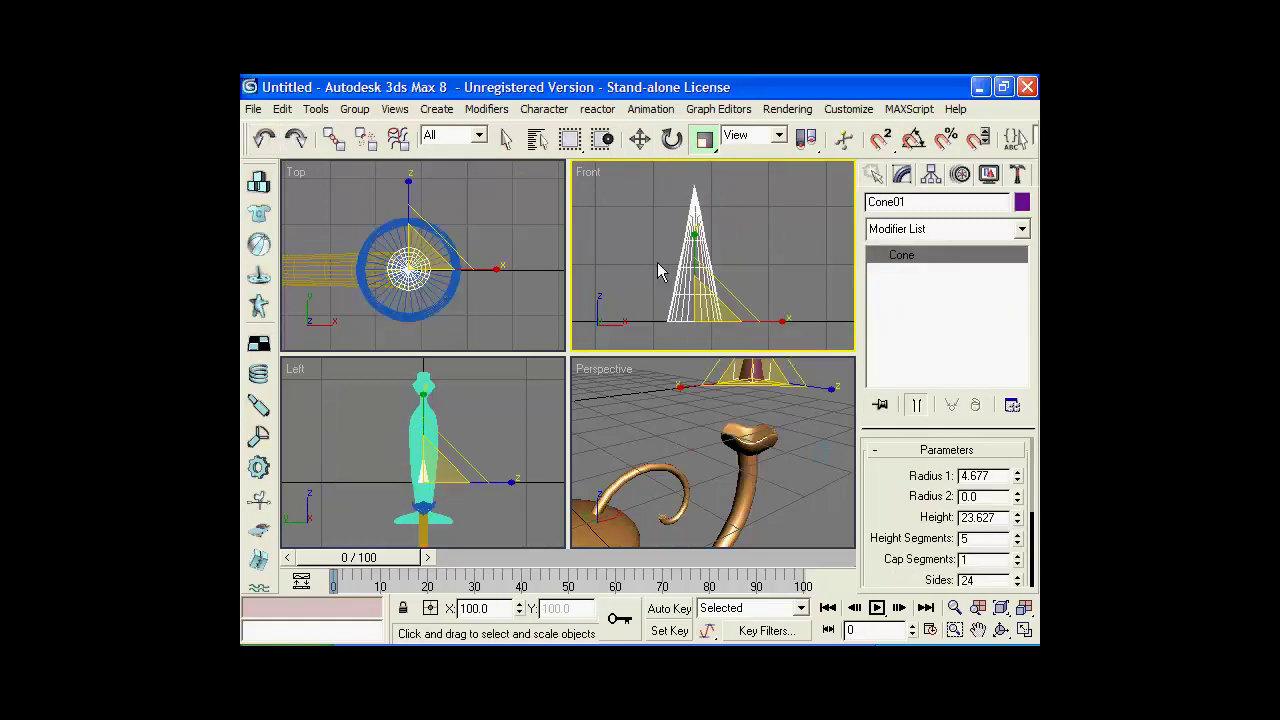
{"action": "left_click", "coordinate": [905, 228]}
{"action": "scroll", "coordinate": [905, 228], "scroll_direction": "down", "scroll_amount": 5}
{"action": "scroll", "coordinate": [905, 228], "scroll_direction": "down", "scroll_amount": 8}
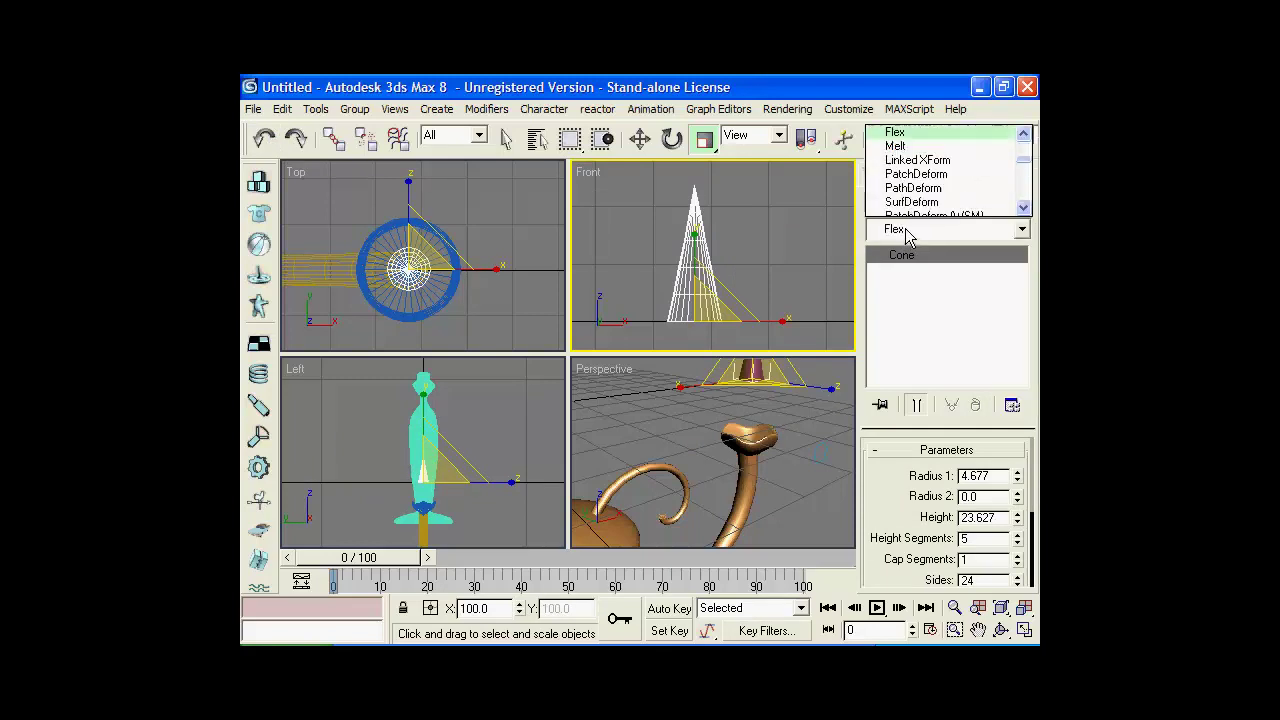
{"action": "scroll", "coordinate": [905, 228], "scroll_direction": "down", "scroll_amount": 3}
{"action": "left_click", "coordinate": [908, 232]}
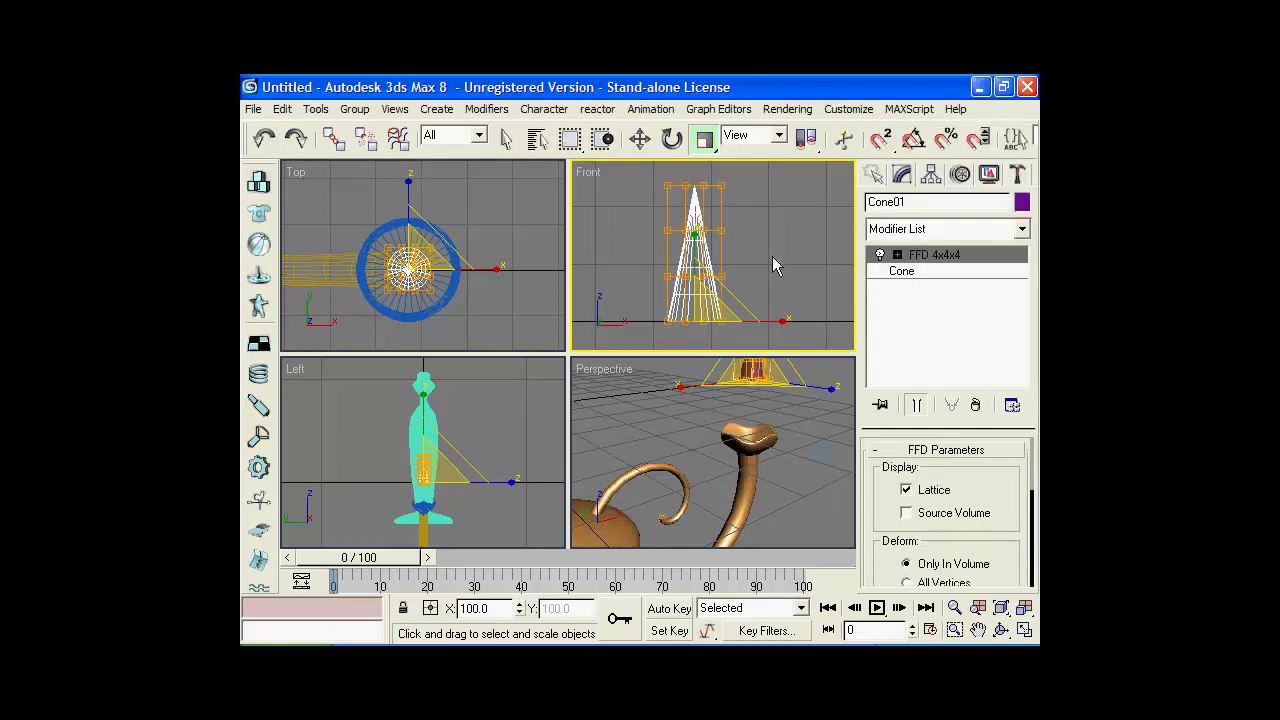
{"action": "left_click", "coordinate": [897, 255]}
Shape the cone into a teardrop flame with FFD control points and raise its height segments
{"action": "mouse_move", "coordinate": [762, 226]}
{"action": "left_mouse_down"}
{"action": "mouse_move", "coordinate": [640, 256]}
{"action": "mouse_move", "coordinate": [702, 228]}
{"action": "mouse_move", "coordinate": [706, 201]}
{"action": "left_mouse_up"}
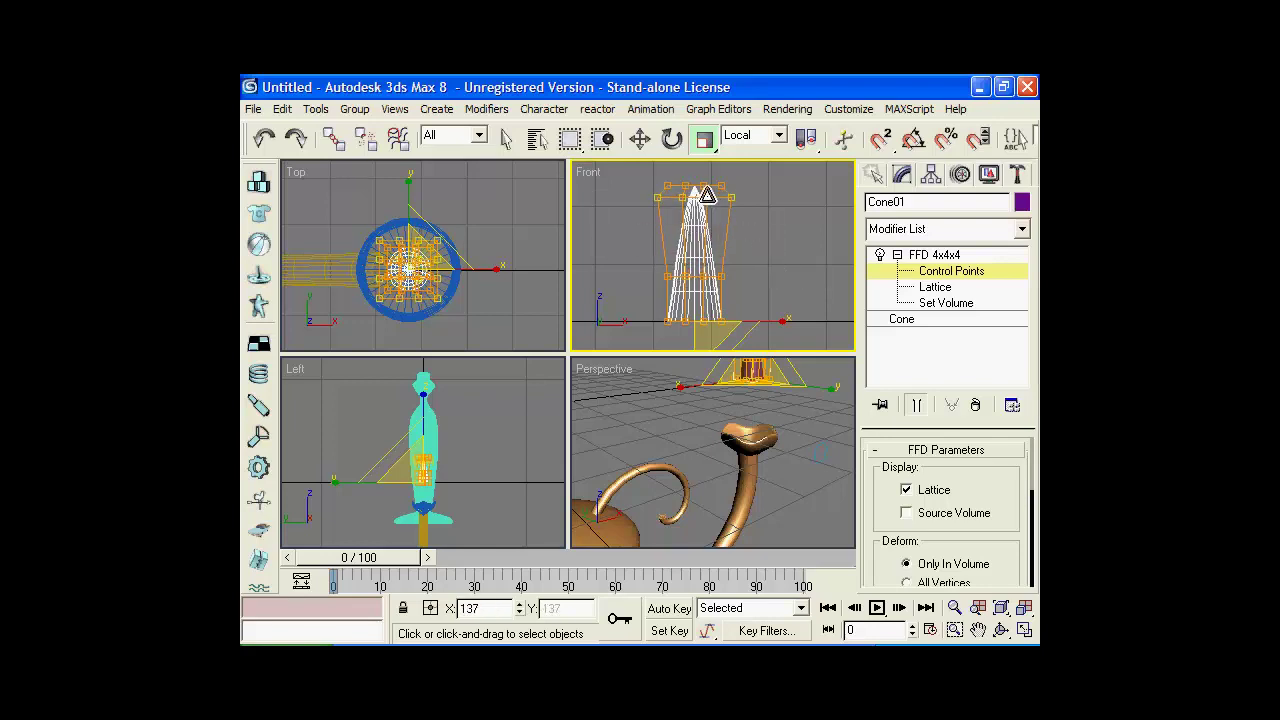
{"action": "key", "text": "w"}
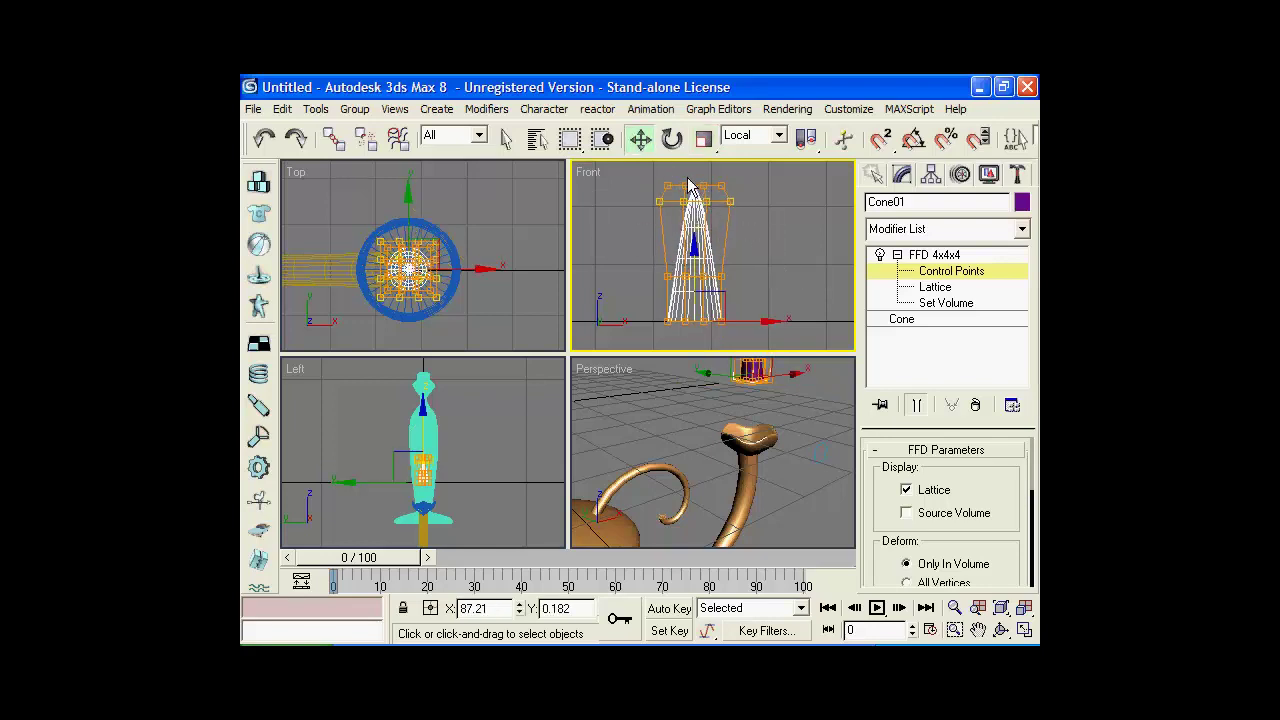
{"action": "key", "text": "ctrl+z"}
{"action": "mouse_move", "coordinate": [698, 288]}
{"action": "left_mouse_down"}
{"action": "mouse_move", "coordinate": [700, 326]}
{"action": "mouse_move", "coordinate": [686, 184]}
{"action": "left_mouse_up"}
{"action": "key", "text": "r"}
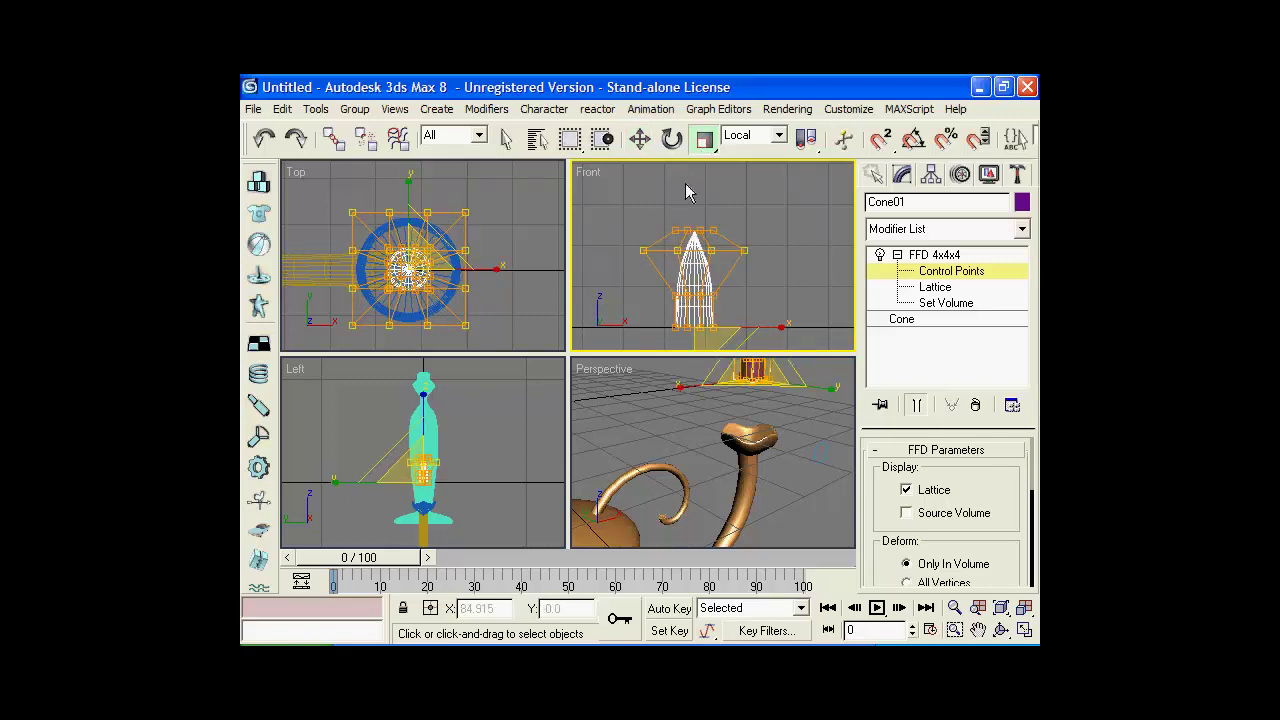
{"action": "left_click_drag", "start_coordinate": [691, 298], "coordinate": [700, 262]}
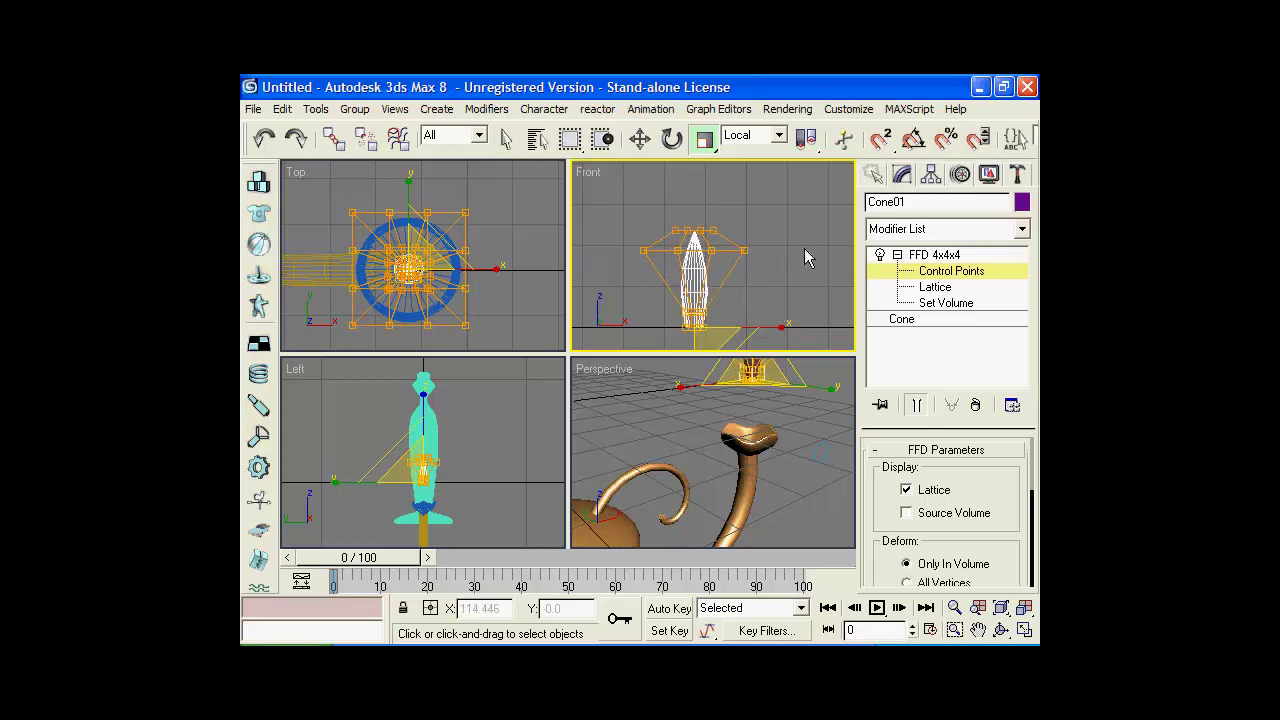
{"action": "left_click_drag", "start_coordinate": [794, 235], "coordinate": [606, 266]}
{"action": "left_click", "coordinate": [640, 139]}
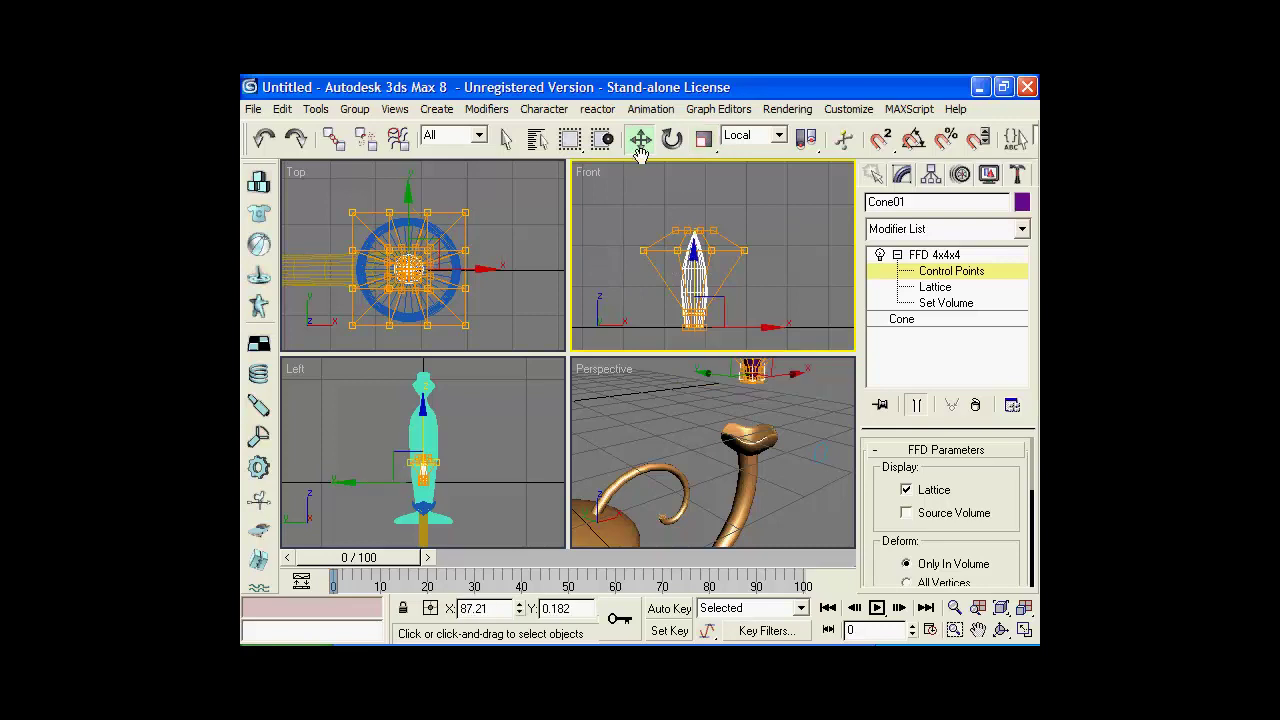
{"action": "mouse_move", "coordinate": [695, 254]}
{"action": "left_mouse_down"}
{"action": "mouse_move", "coordinate": [705, 290]}
{"action": "mouse_move", "coordinate": [757, 245]}
{"action": "left_mouse_up"}
{"action": "left_click", "coordinate": [704, 140]}
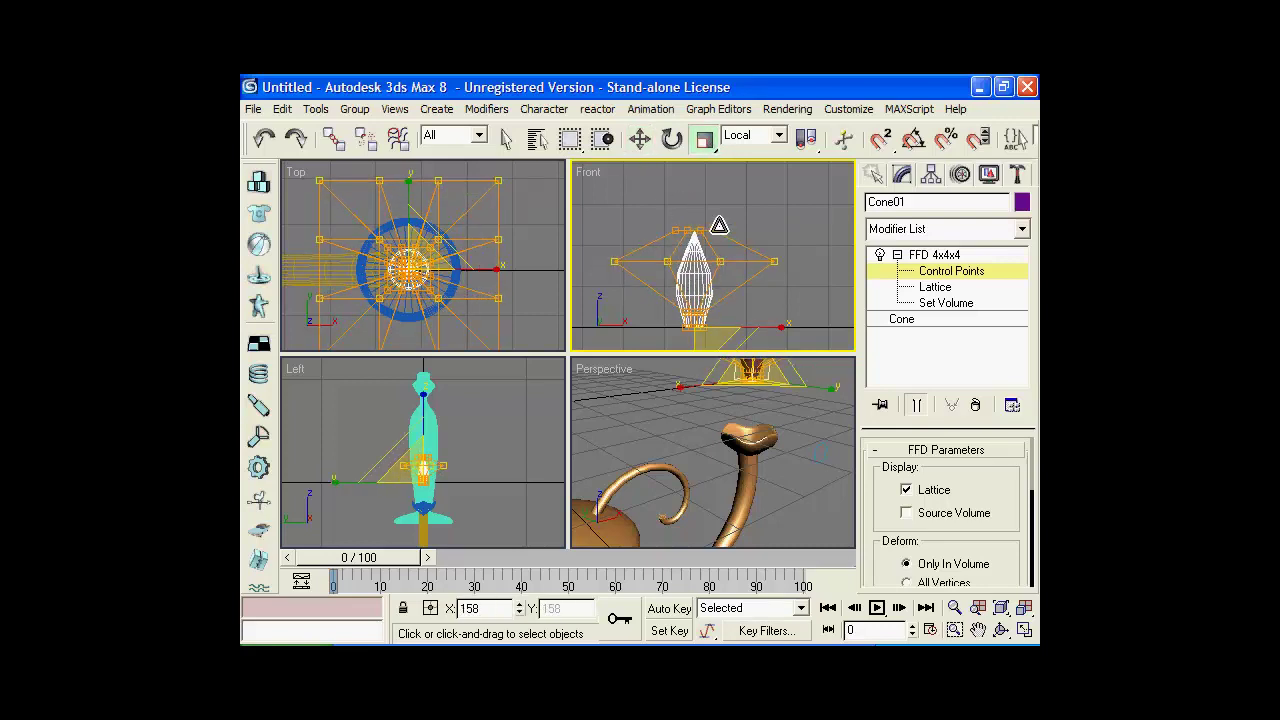
{"action": "left_click", "coordinate": [901, 319]}
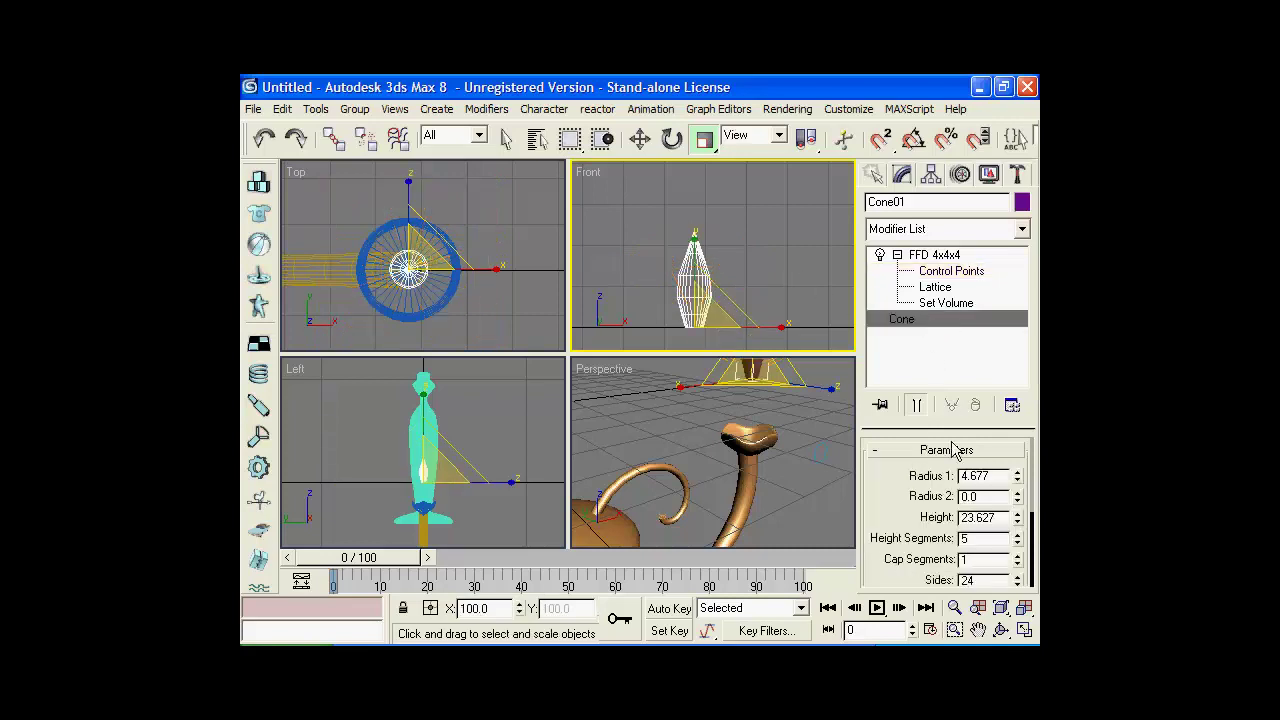
{"action": "left_click_drag", "start_coordinate": [1017, 535], "coordinate": [1017, 490]}
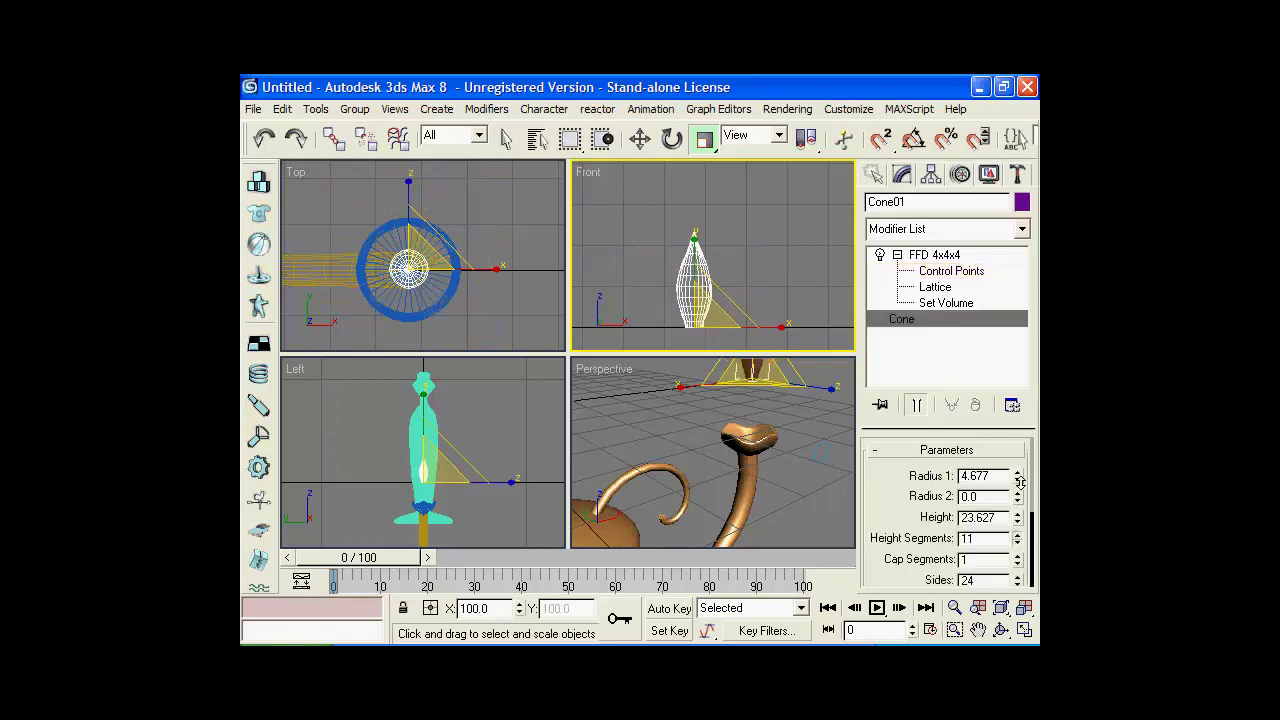
Move the flame cone down so it sits on the candle cup
{"action": "left_click", "coordinate": [754, 269]}
{"action": "middle_click_drag", "start_coordinate": [749, 394], "coordinate": [743, 423]}
{"action": "mouse_move", "coordinate": [740, 290]}
{"action": "middle_mouse_down"}
{"action": "mouse_move", "coordinate": [717, 307]}
{"action": "mouse_move", "coordinate": [748, 234]}
{"action": "middle_mouse_up"}
{"action": "left_click", "coordinate": [727, 198]}
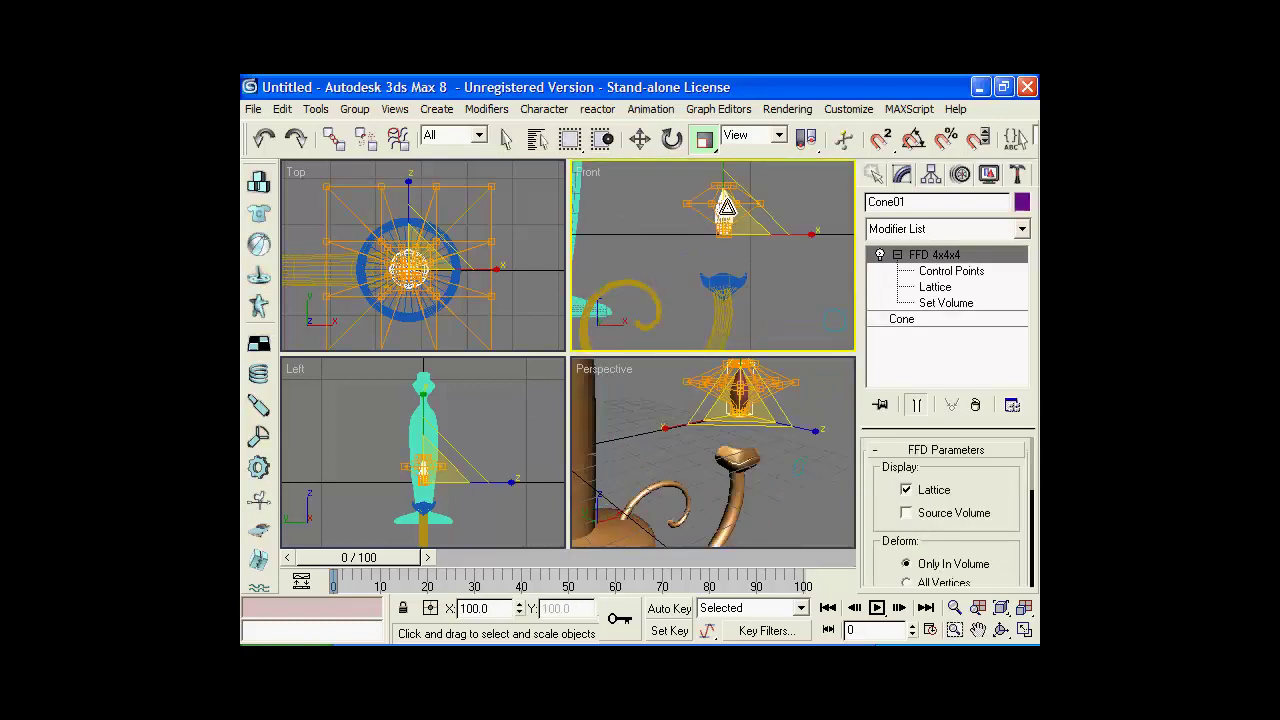
{"action": "left_click", "coordinate": [640, 139]}
{"action": "left_click_drag", "start_coordinate": [723, 175], "coordinate": [733, 235]}
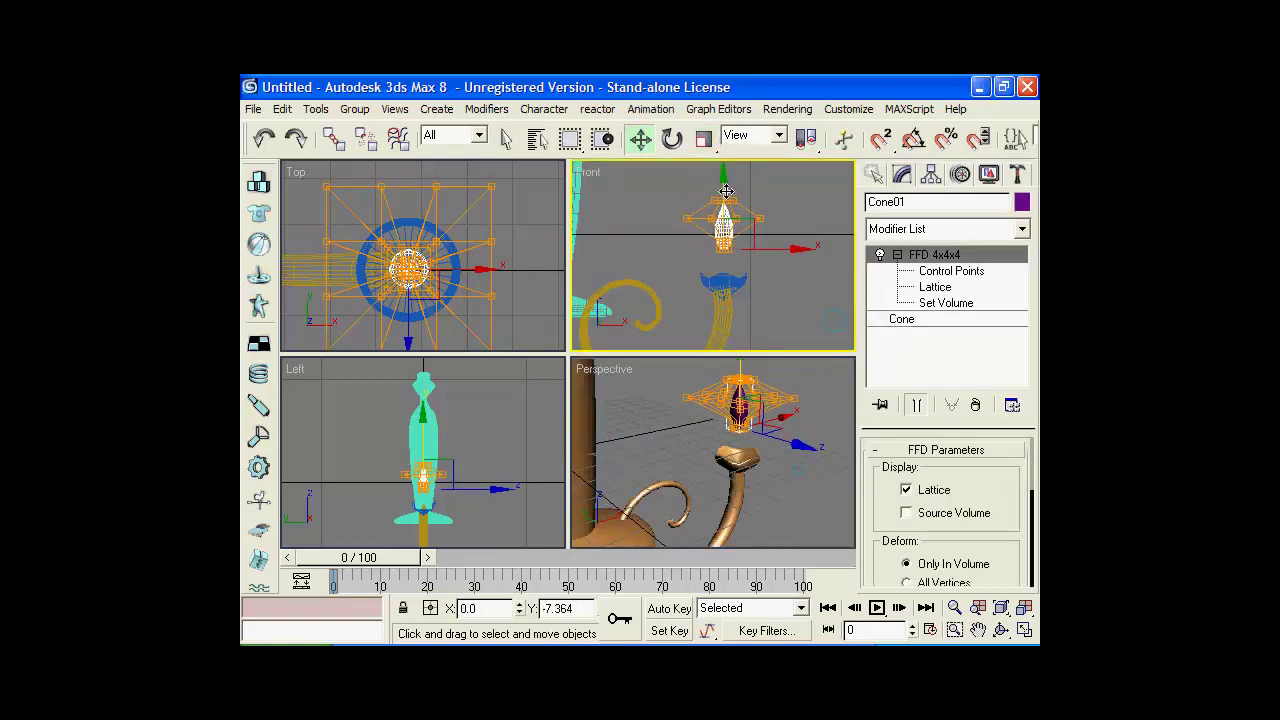
Set the flame cone's object colour to white
{"action": "left_click", "coordinate": [780, 374]}
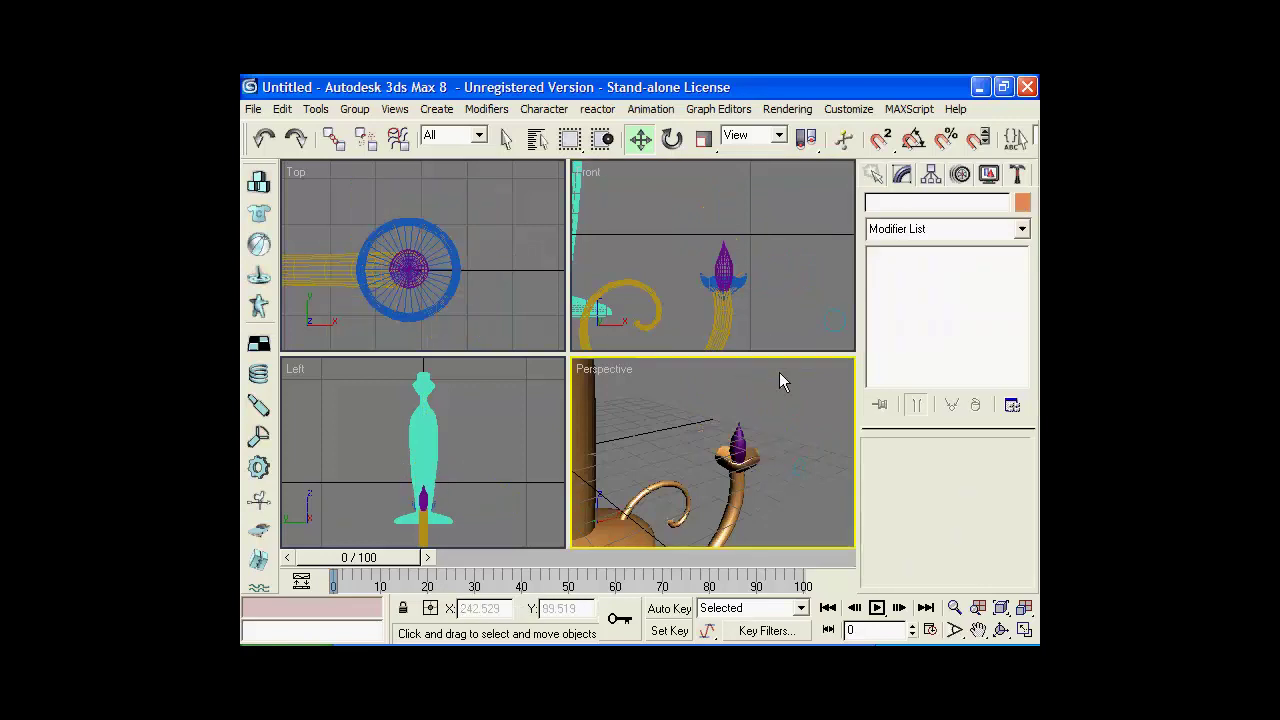
{"action": "left_click", "coordinate": [783, 418]}
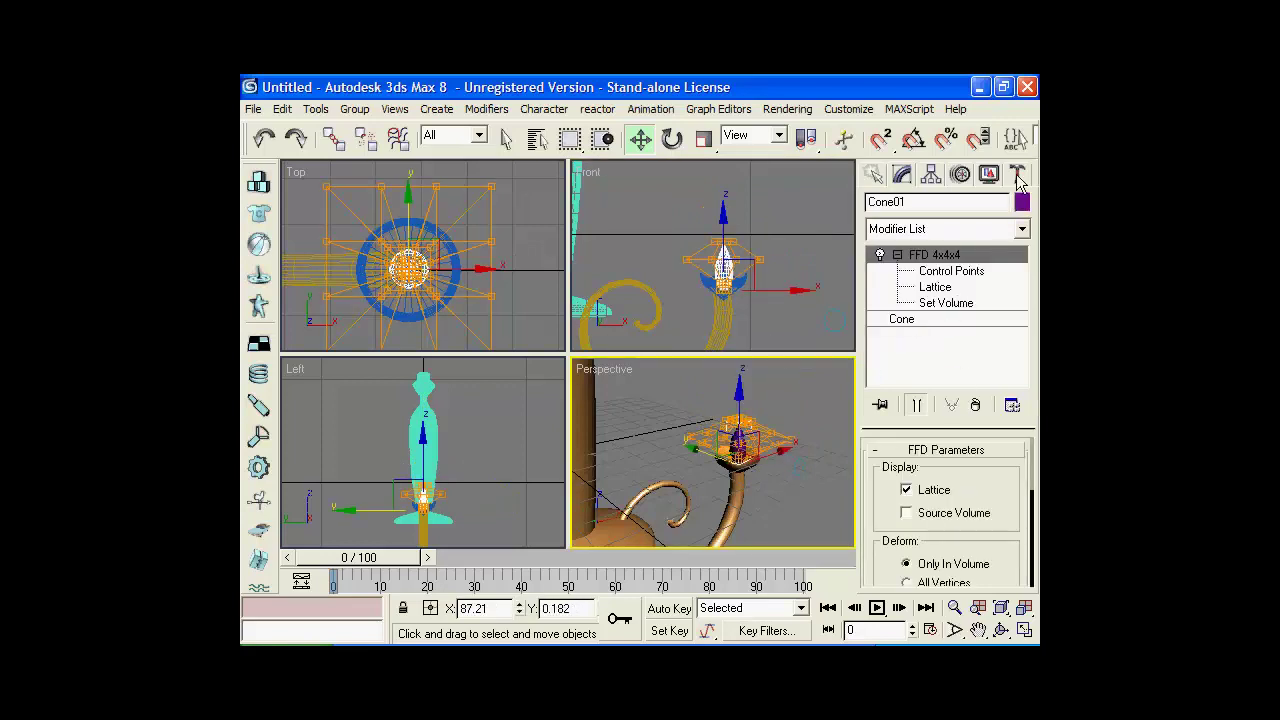
{"action": "left_click", "coordinate": [1021, 201]}
{"action": "left_click", "coordinate": [818, 414]}
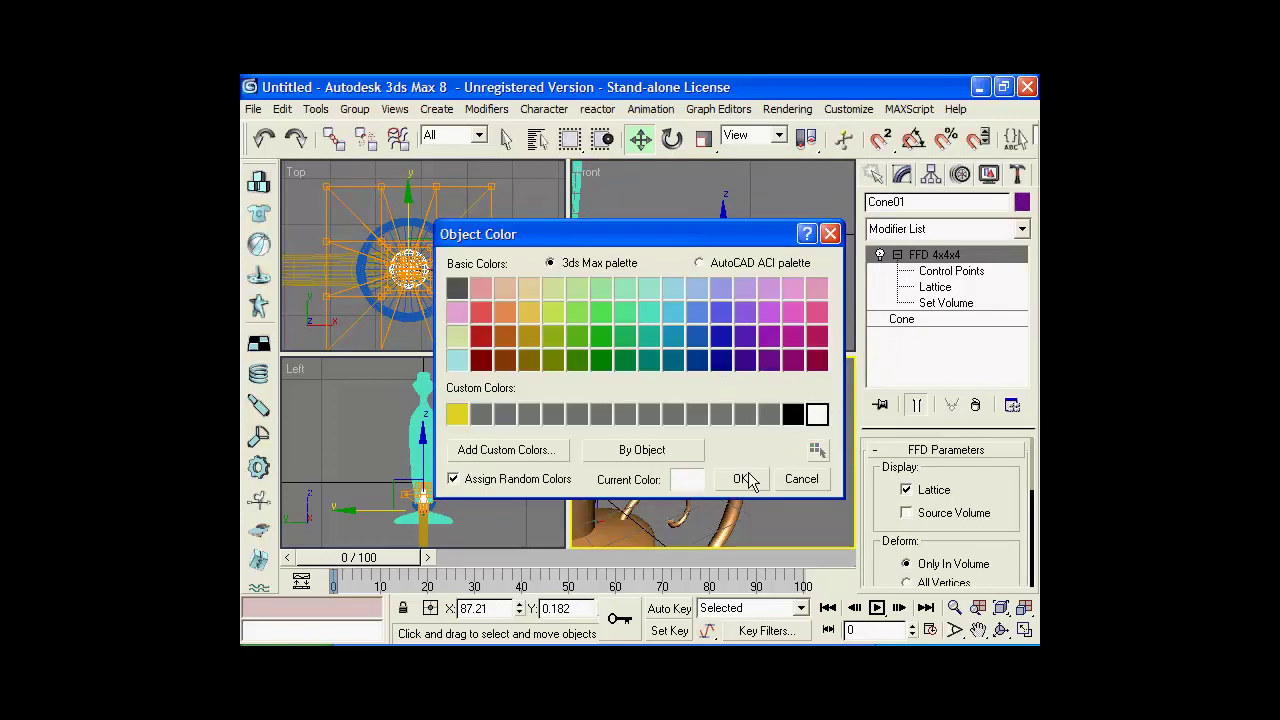
{"action": "left_click", "coordinate": [740, 478]}
{"action": "left_click", "coordinate": [812, 429]}
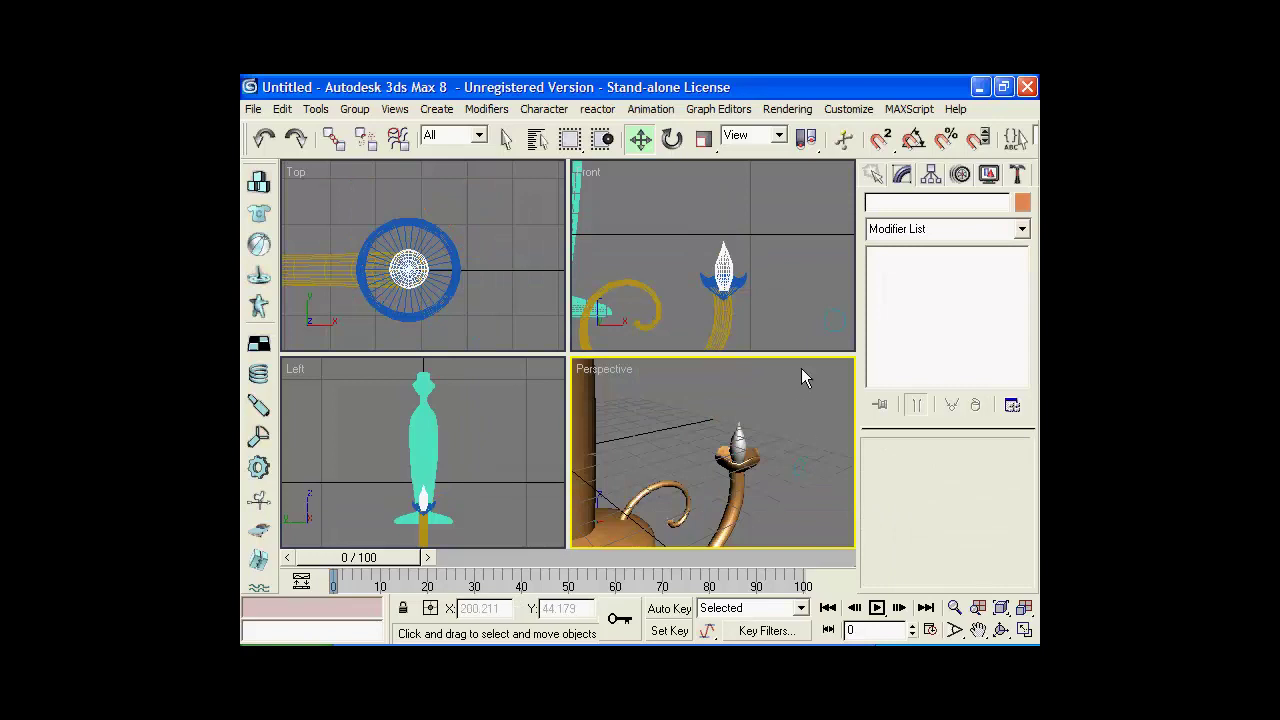
{"action": "left_click", "coordinate": [724, 262]}
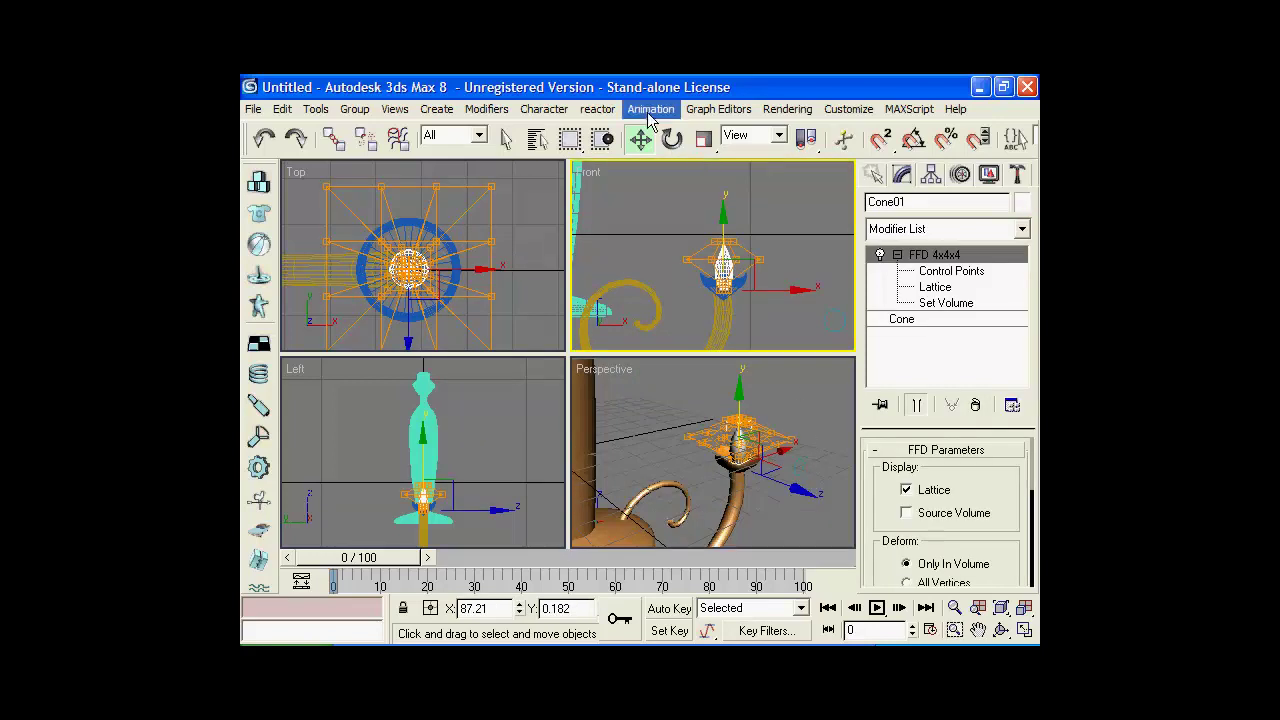
Add a Lens Effects entry with a Glow element in Rendering > Effects
{"action": "left_click", "coordinate": [787, 112]}
{"action": "left_click", "coordinate": [799, 164]}
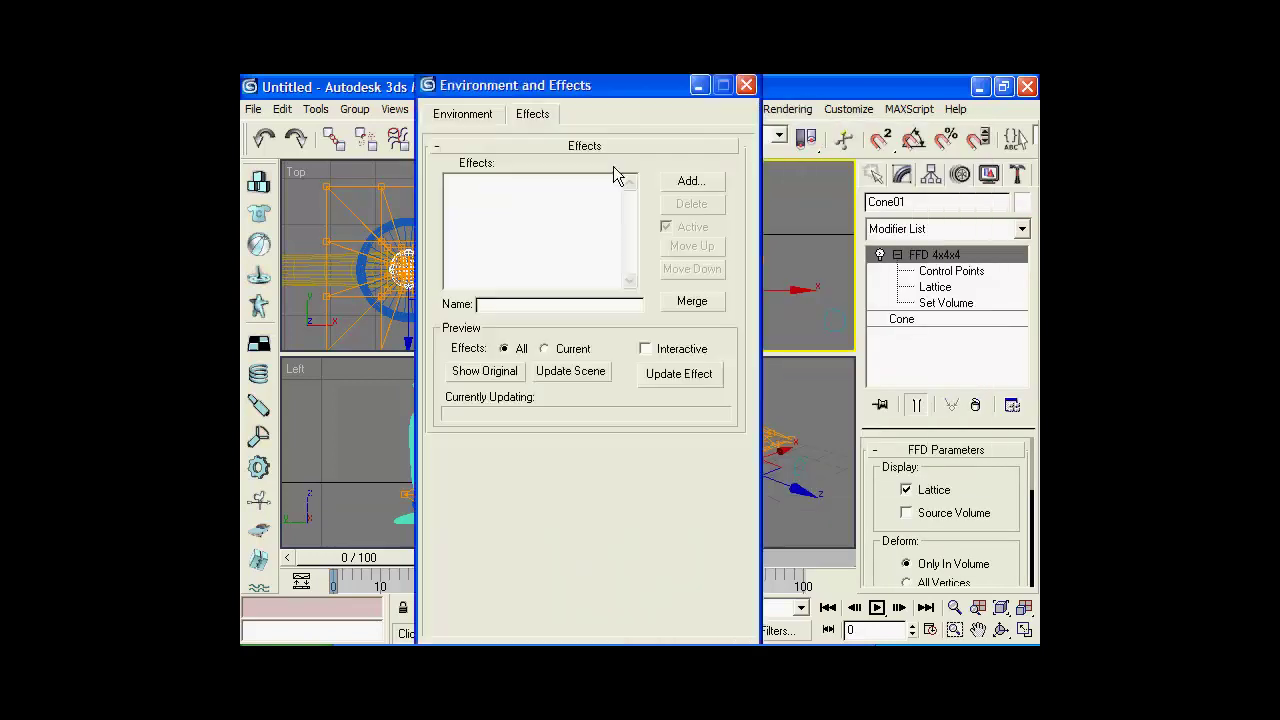
{"action": "left_click", "coordinate": [692, 181]}
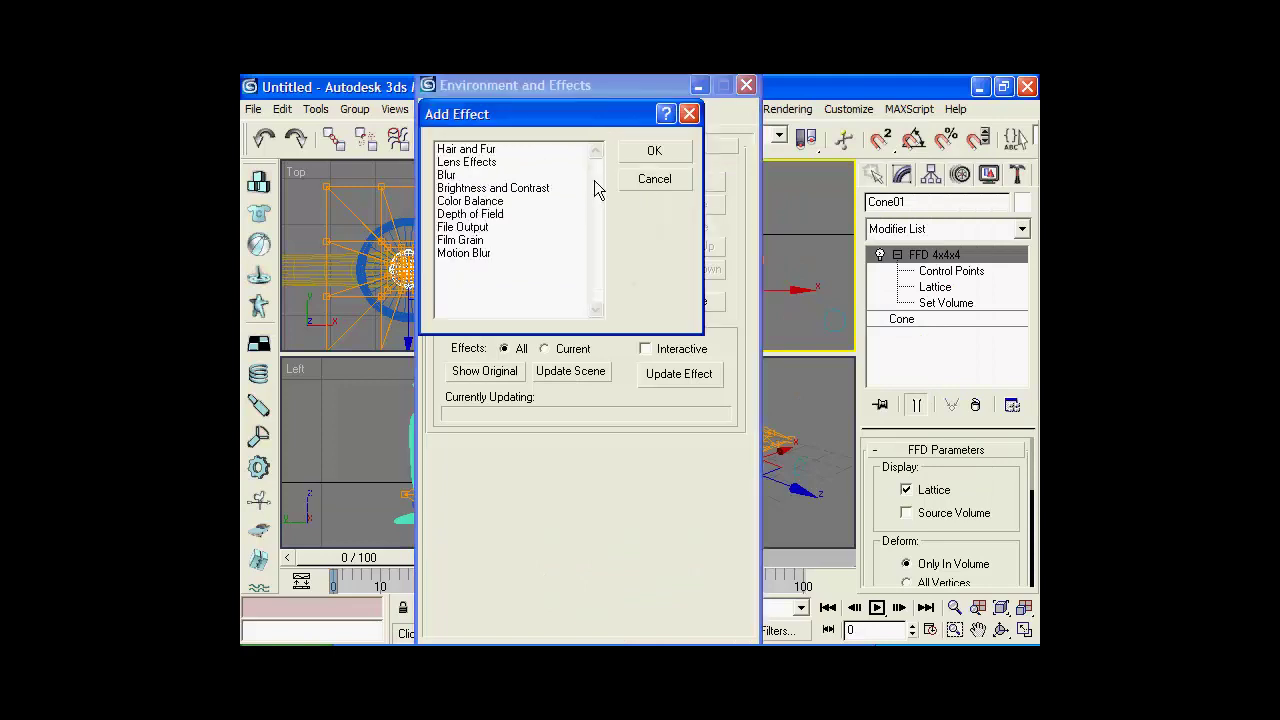
{"action": "double_click", "coordinate": [474, 162]}
{"action": "double_click", "coordinate": [456, 174]}
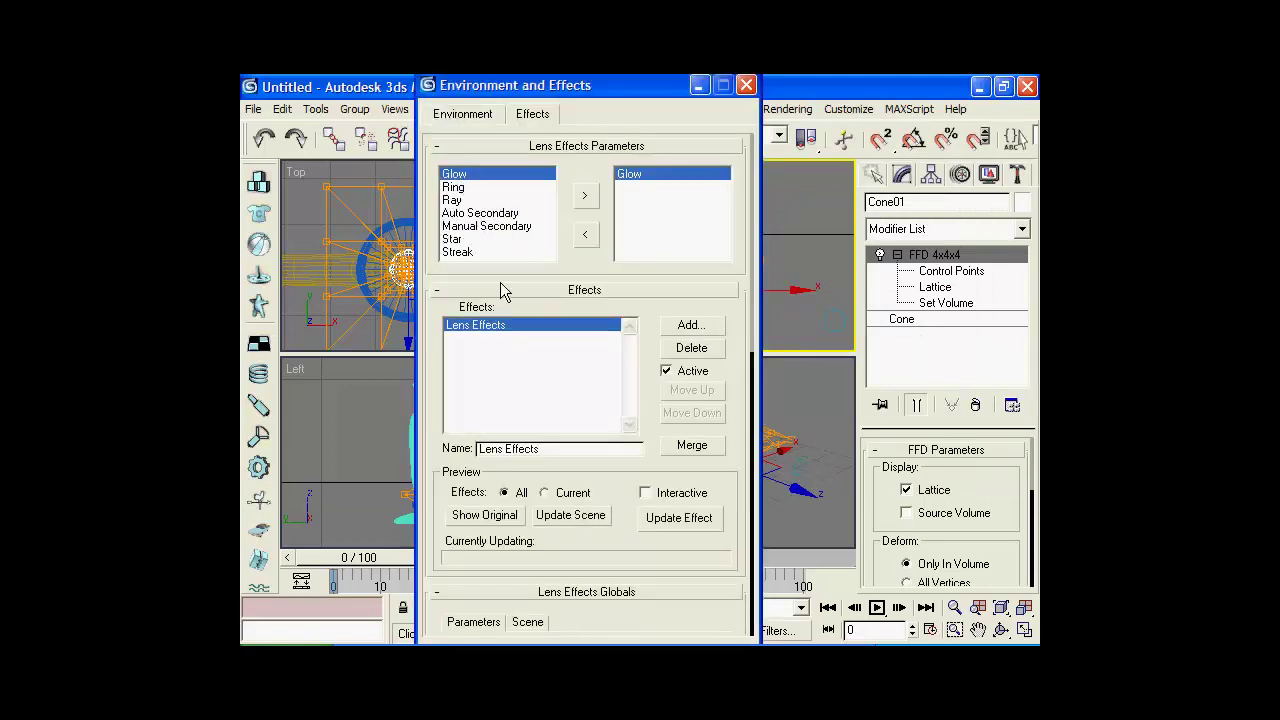
Set the Glow size to 0.5
{"action": "left_click_drag", "start_coordinate": [545, 153], "coordinate": [548, 308]}
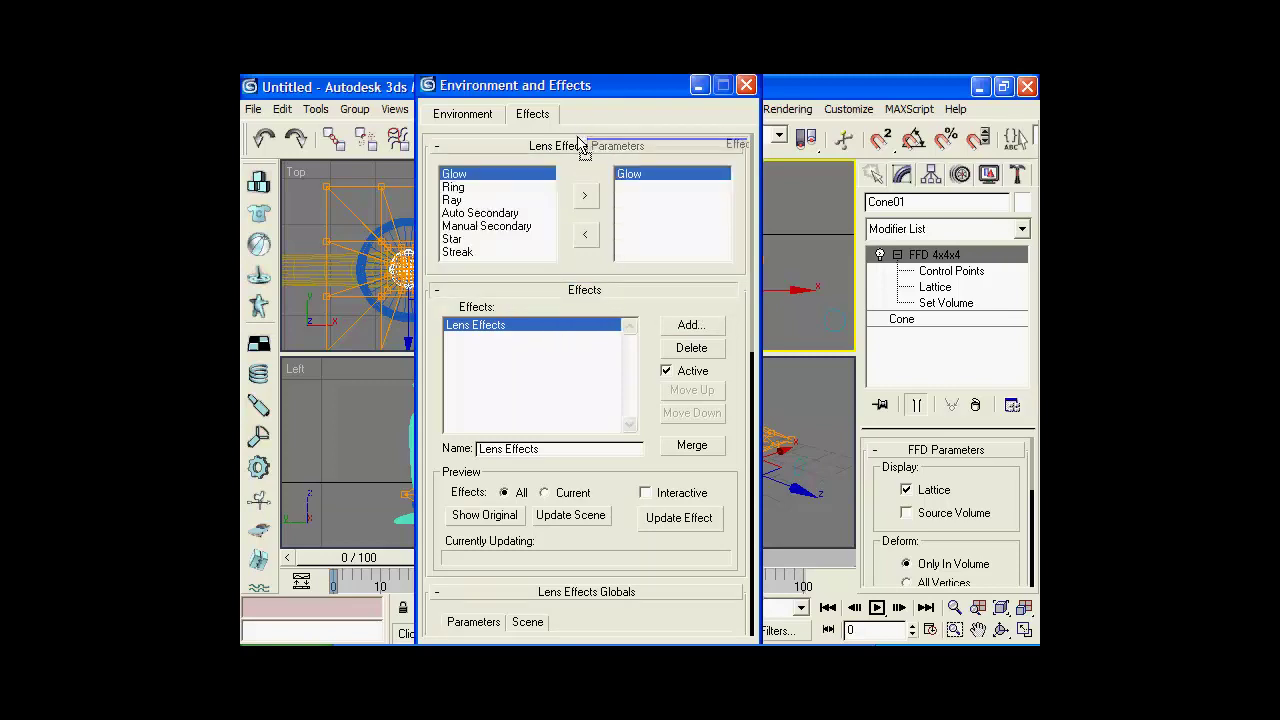
{"action": "left_click_drag", "start_coordinate": [548, 305], "coordinate": [580, 145]}
{"action": "left_click_drag", "start_coordinate": [451, 443], "coordinate": [451, 440]}
{"action": "scroll", "coordinate": [530, 275], "scroll_direction": "down", "scroll_amount": 1}
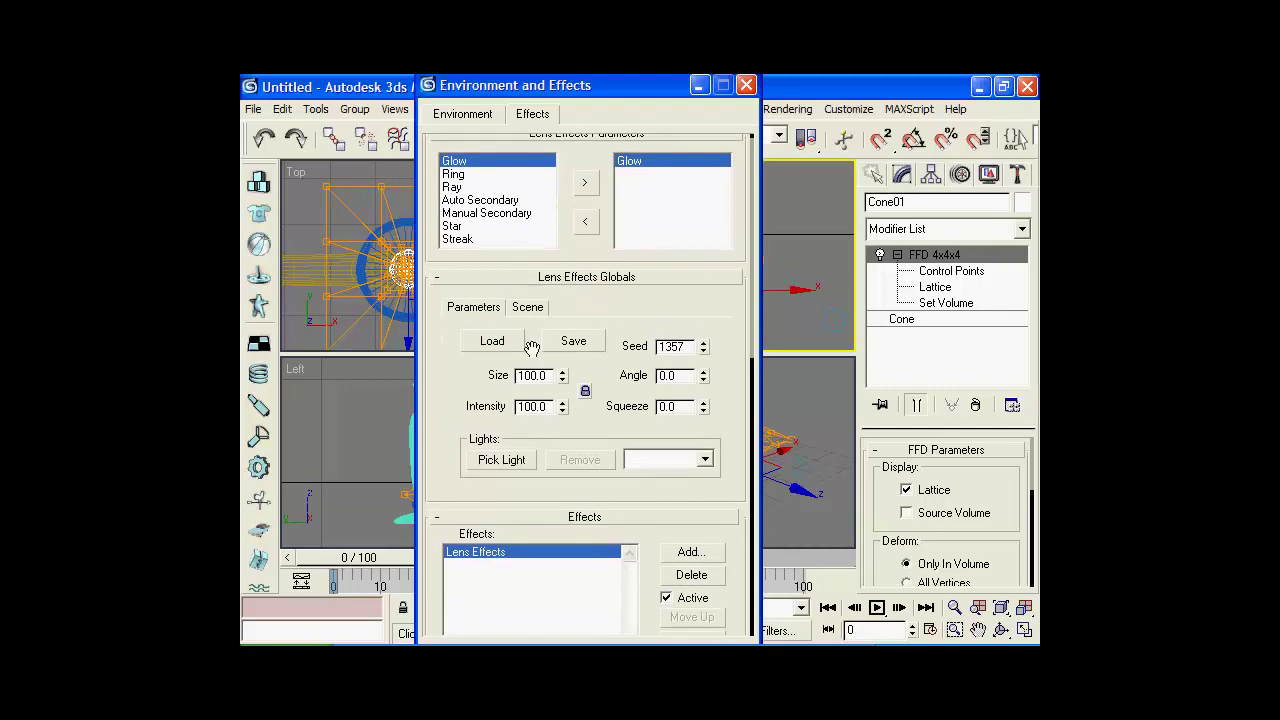
{"action": "left_click_drag", "start_coordinate": [462, 403], "coordinate": [503, 125]}
{"action": "scroll", "coordinate": [441, 498], "scroll_direction": "down", "scroll_amount": 5}
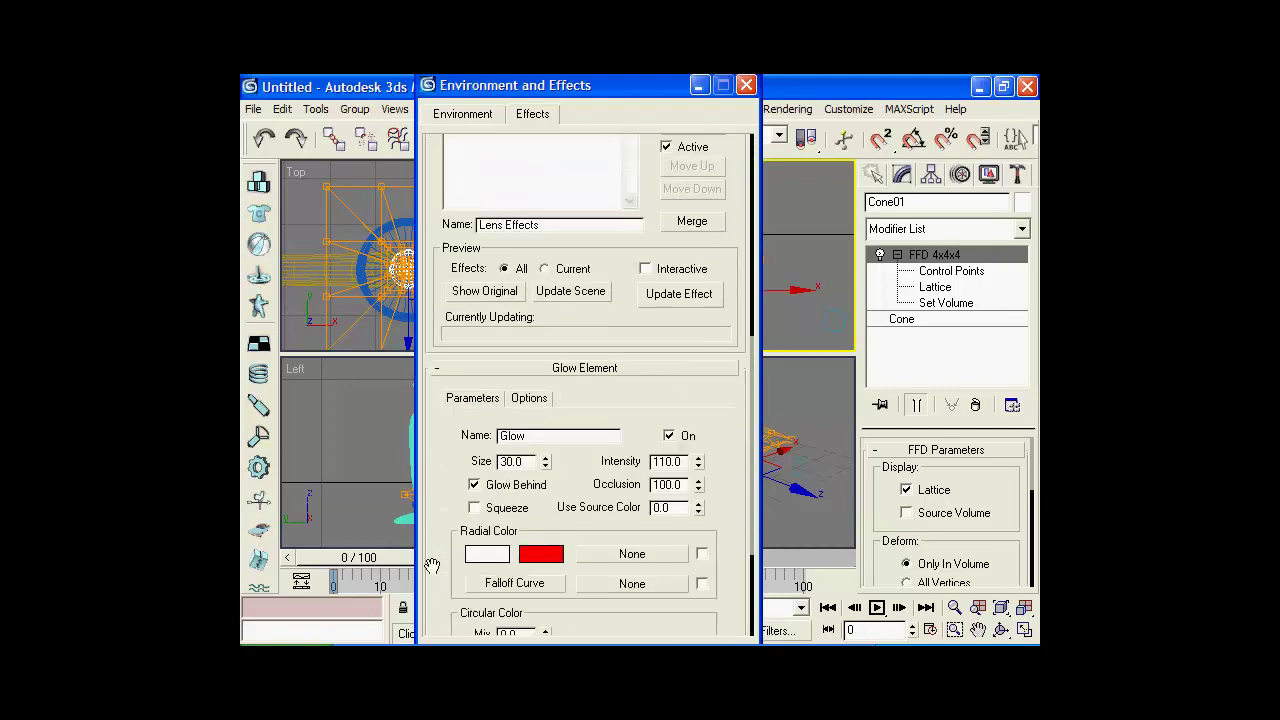
{"action": "left_click", "coordinate": [530, 399]}
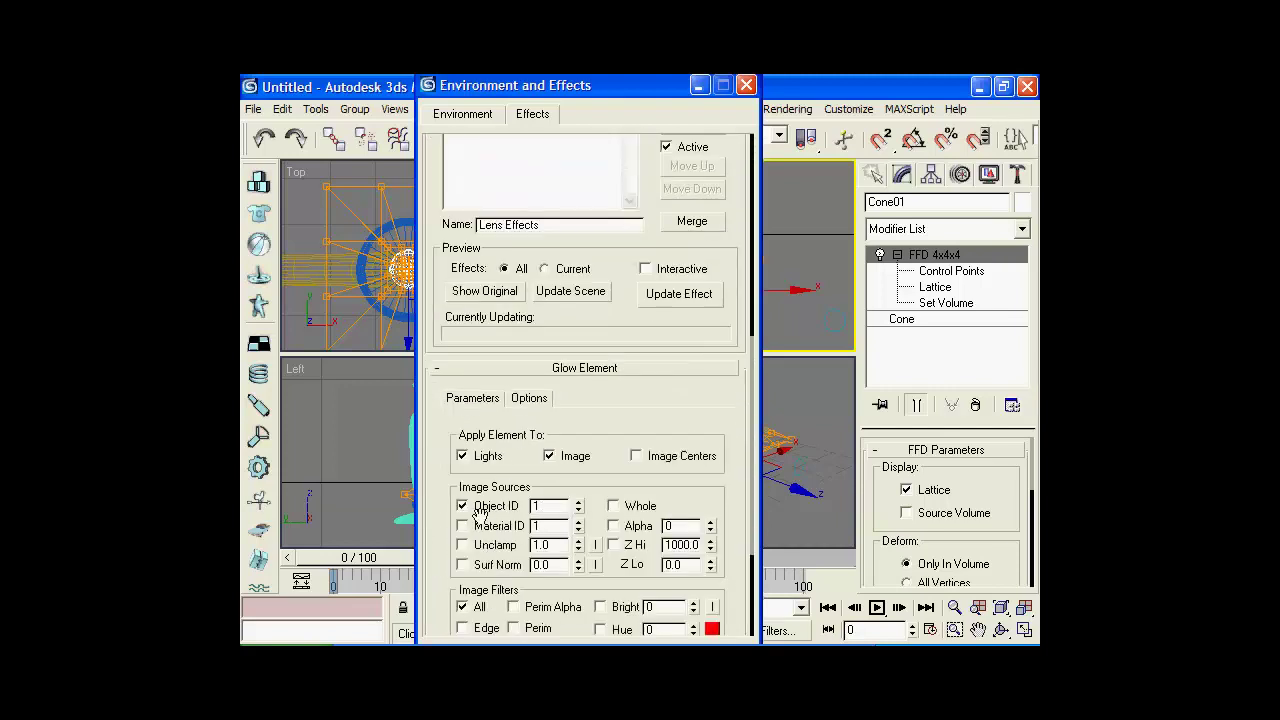
{"action": "left_click", "coordinate": [474, 399]}
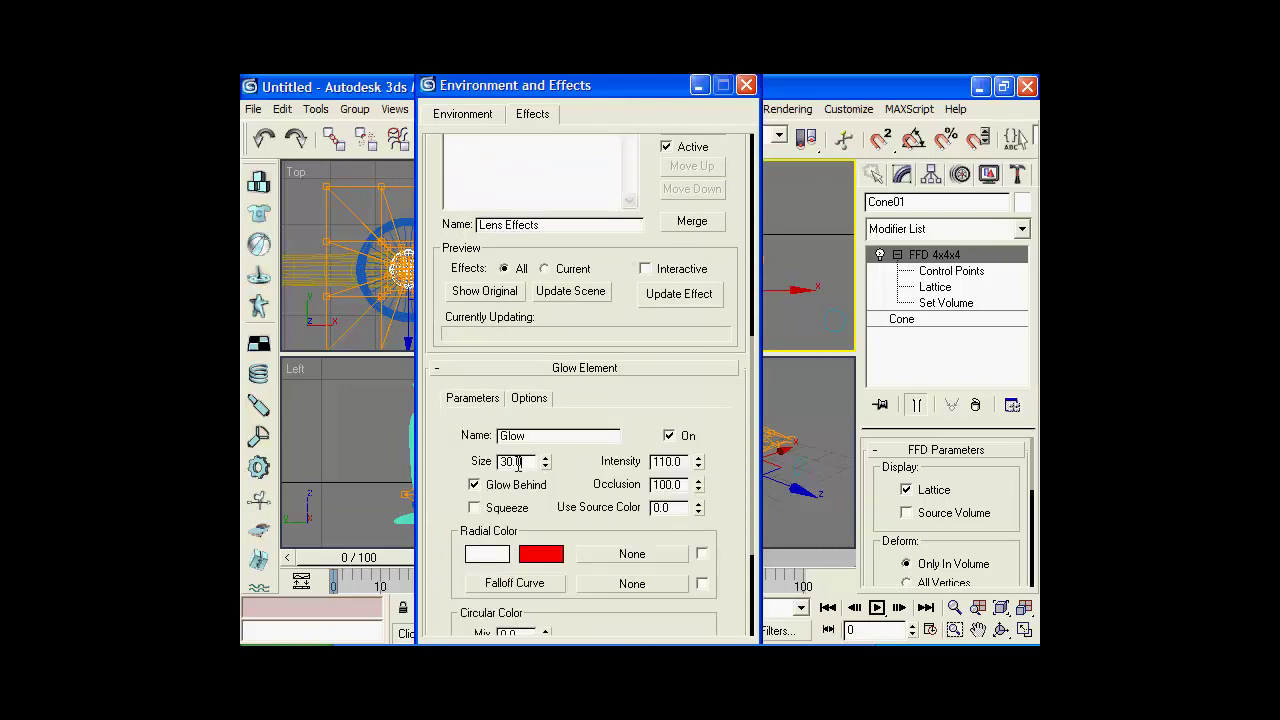
{"action": "key", "text": "BackSpace"}
Make the Glow's centre radial colour a saturated yellow and close the Effects dialog
{"action": "left_click", "coordinate": [486, 555]}
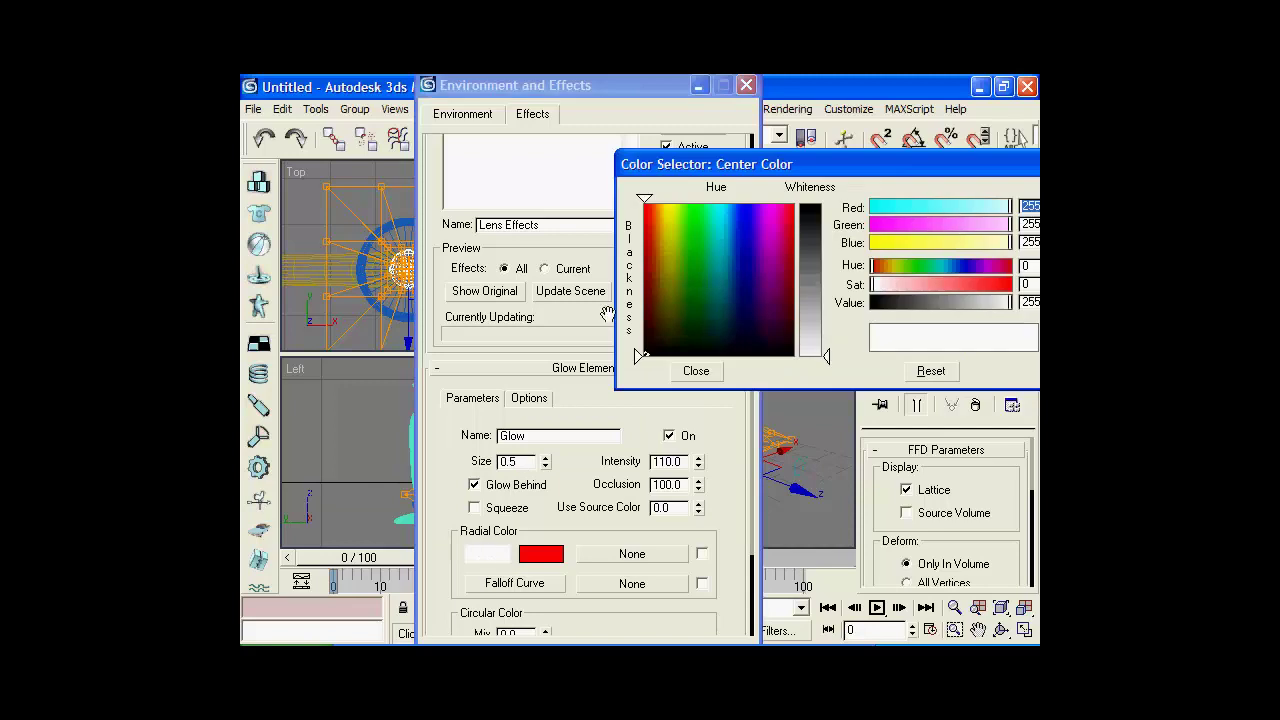
{"action": "left_click", "coordinate": [665, 206]}
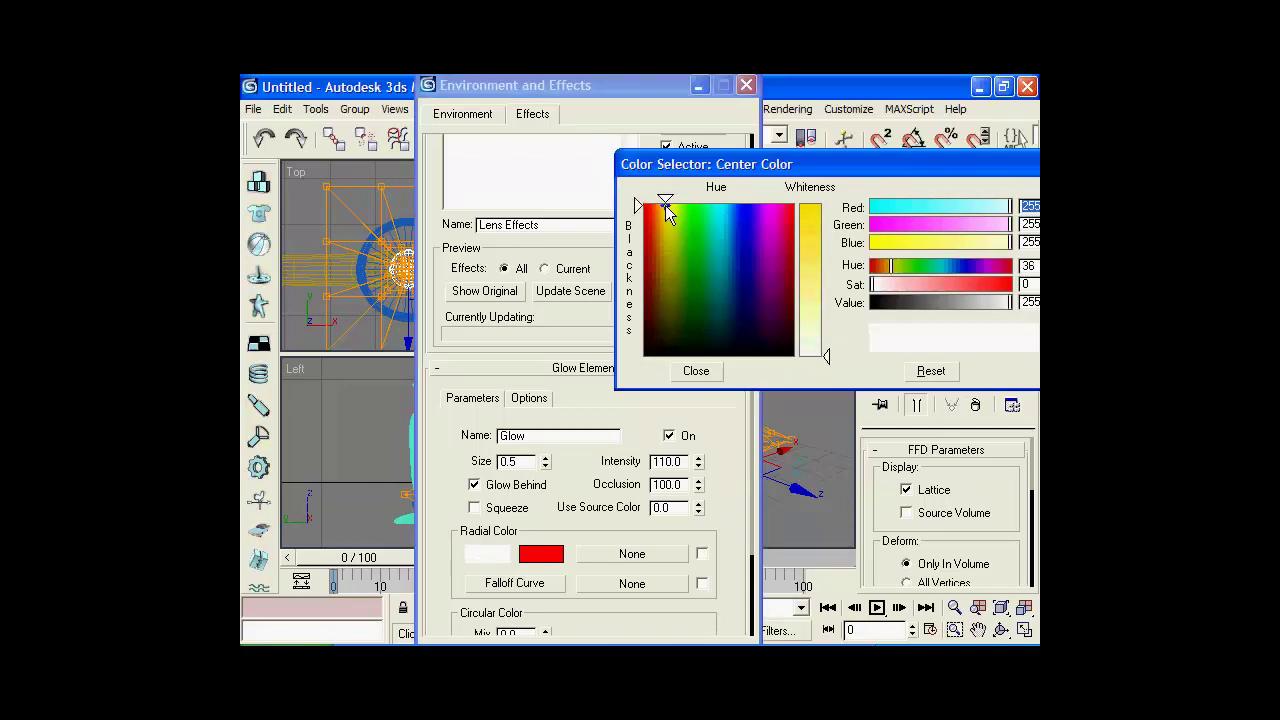
{"action": "left_click_drag", "start_coordinate": [826, 356], "coordinate": [828, 207]}
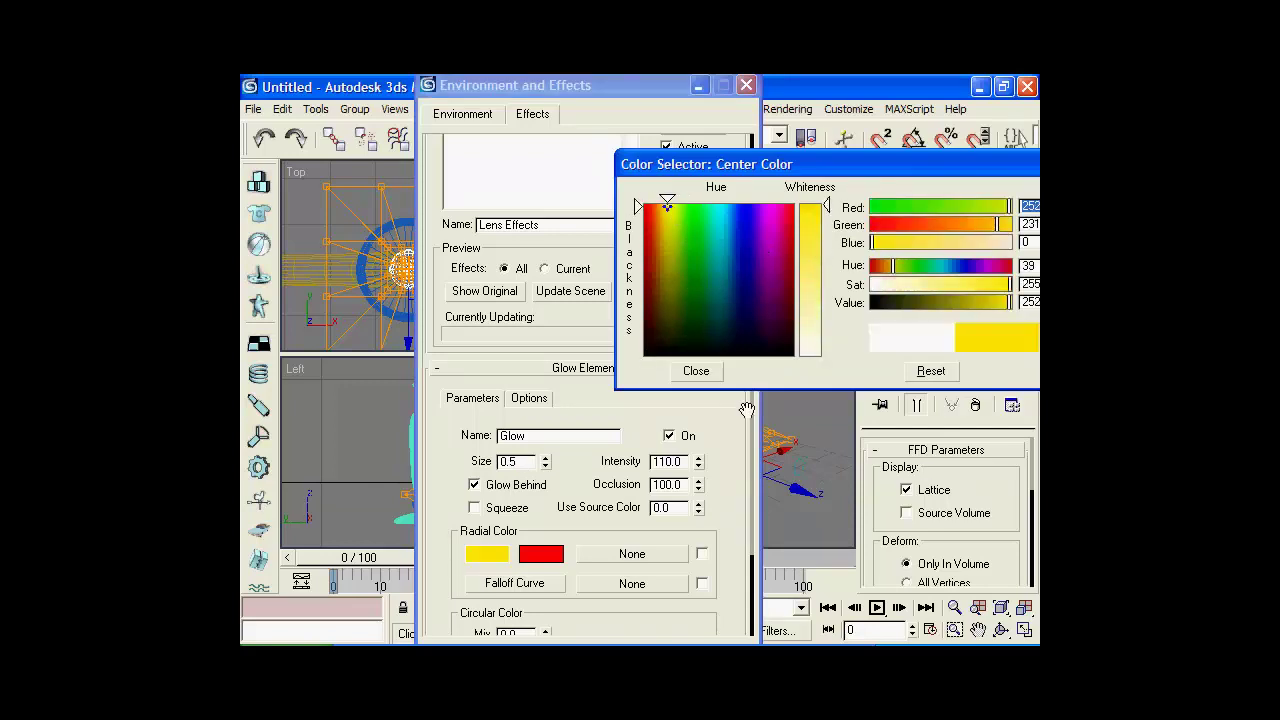
{"action": "left_click", "coordinate": [695, 372]}
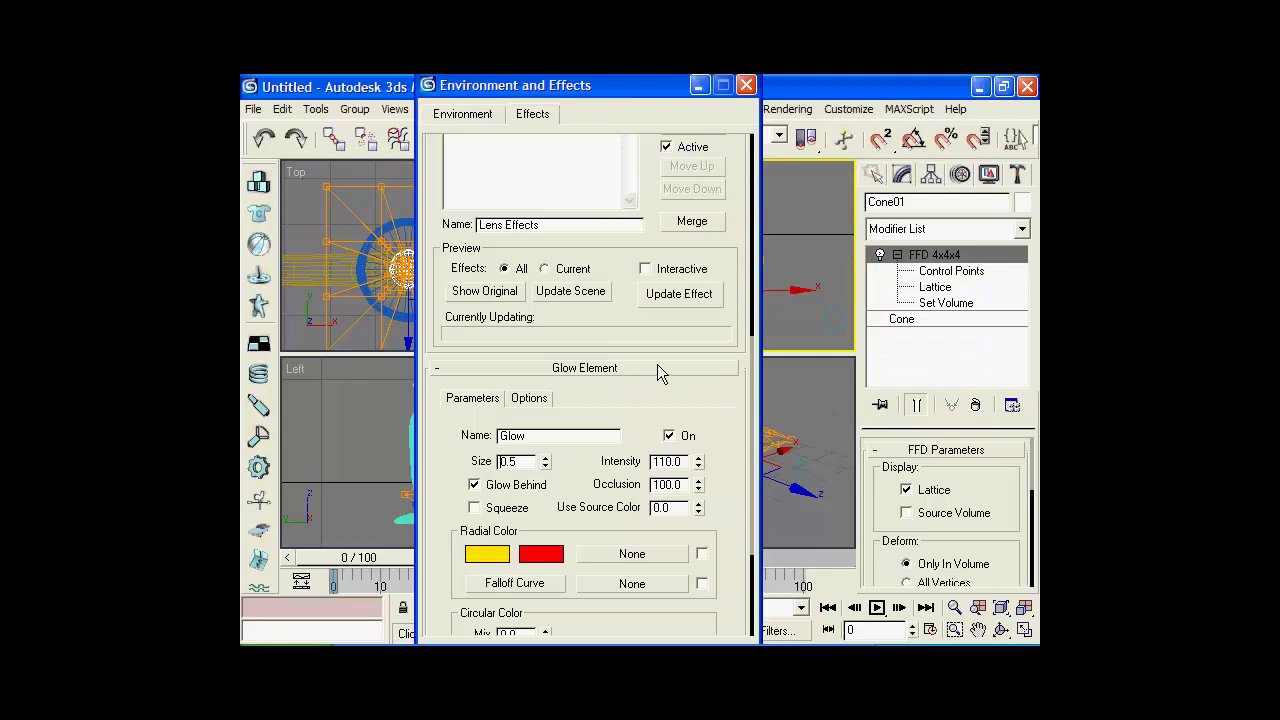
{"action": "left_click", "coordinate": [814, 97]}
{"action": "left_click", "coordinate": [748, 85]}
{"action": "left_click_drag", "start_coordinate": [743, 150], "coordinate": [446, 152]}
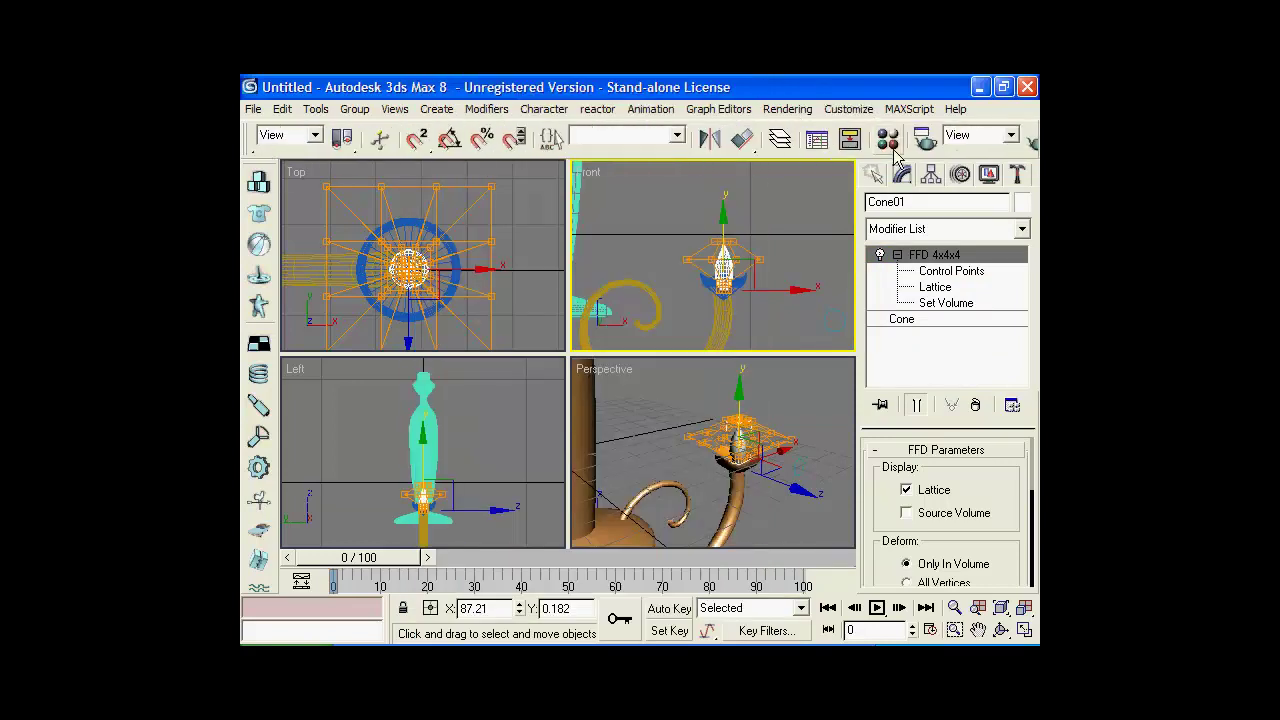
Create a white 02 - Default material on effects channel 1, shown in viewports
{"action": "left_click", "coordinate": [887, 140]}
{"action": "left_click", "coordinate": [478, 358]}
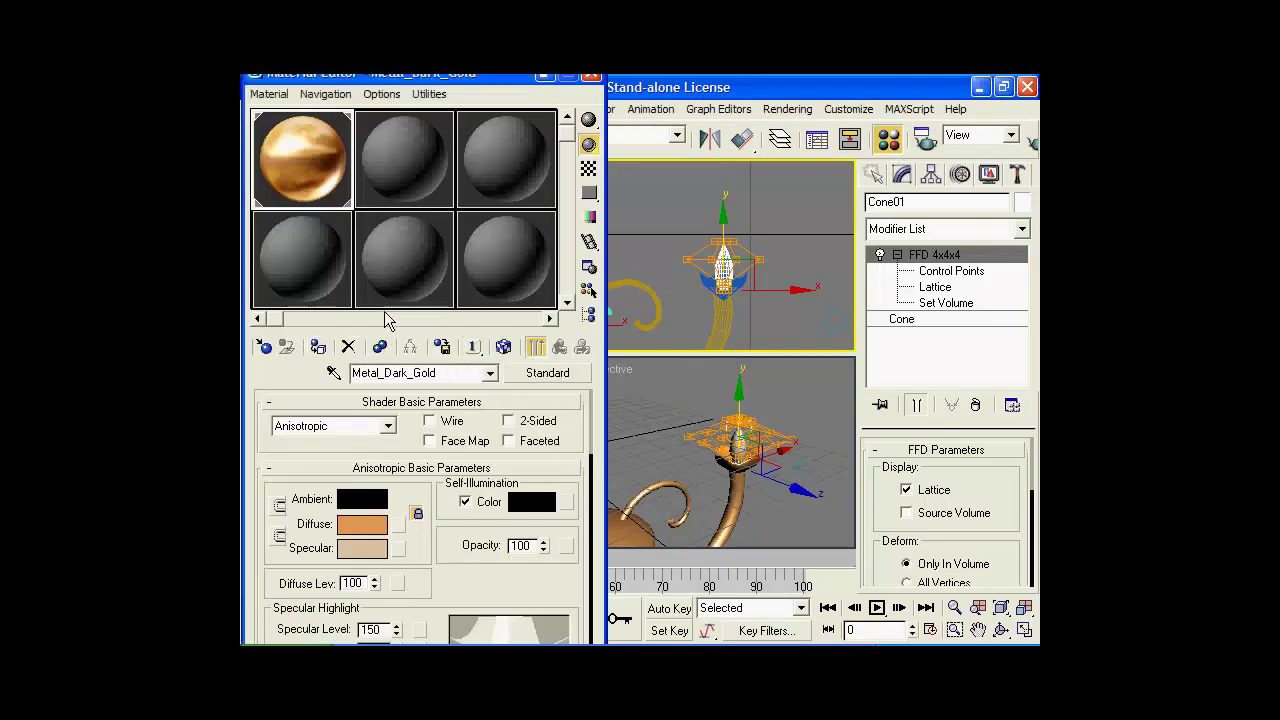
{"action": "left_click_drag", "start_coordinate": [476, 347], "coordinate": [474, 372]}
{"action": "left_click", "coordinate": [402, 168]}
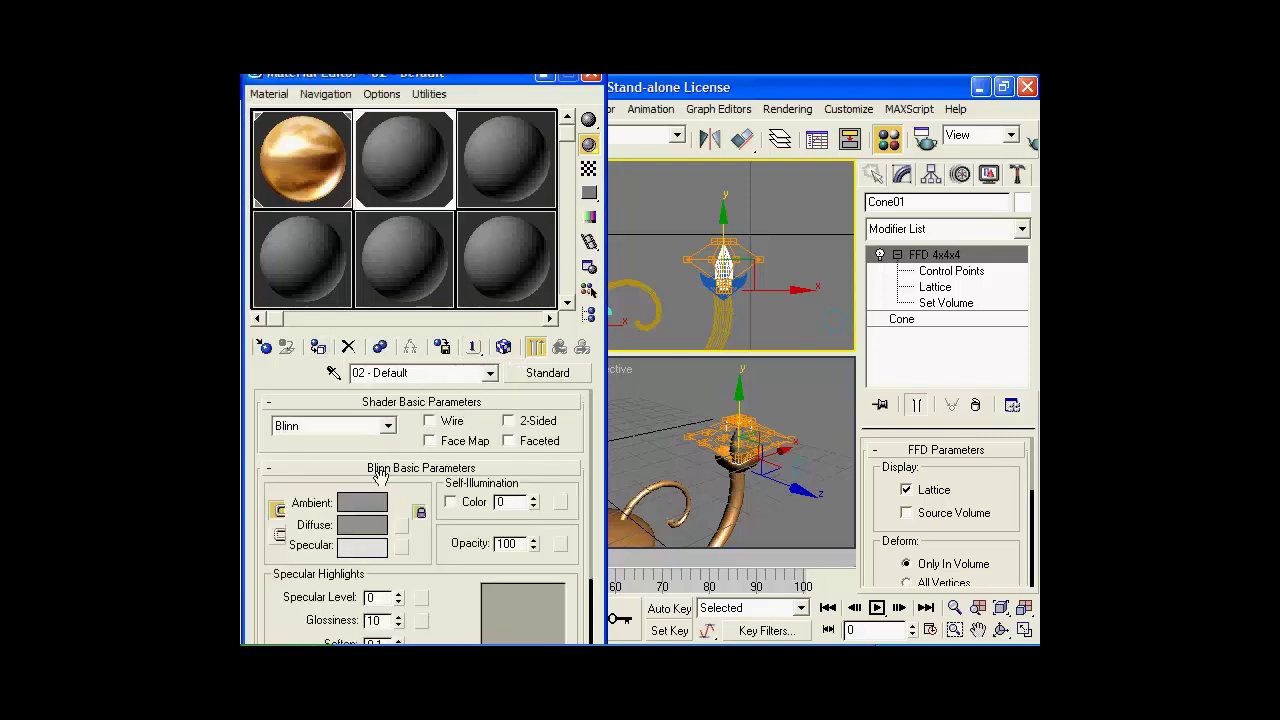
{"action": "left_click", "coordinate": [362, 524]}
{"action": "left_click", "coordinate": [817, 356]}
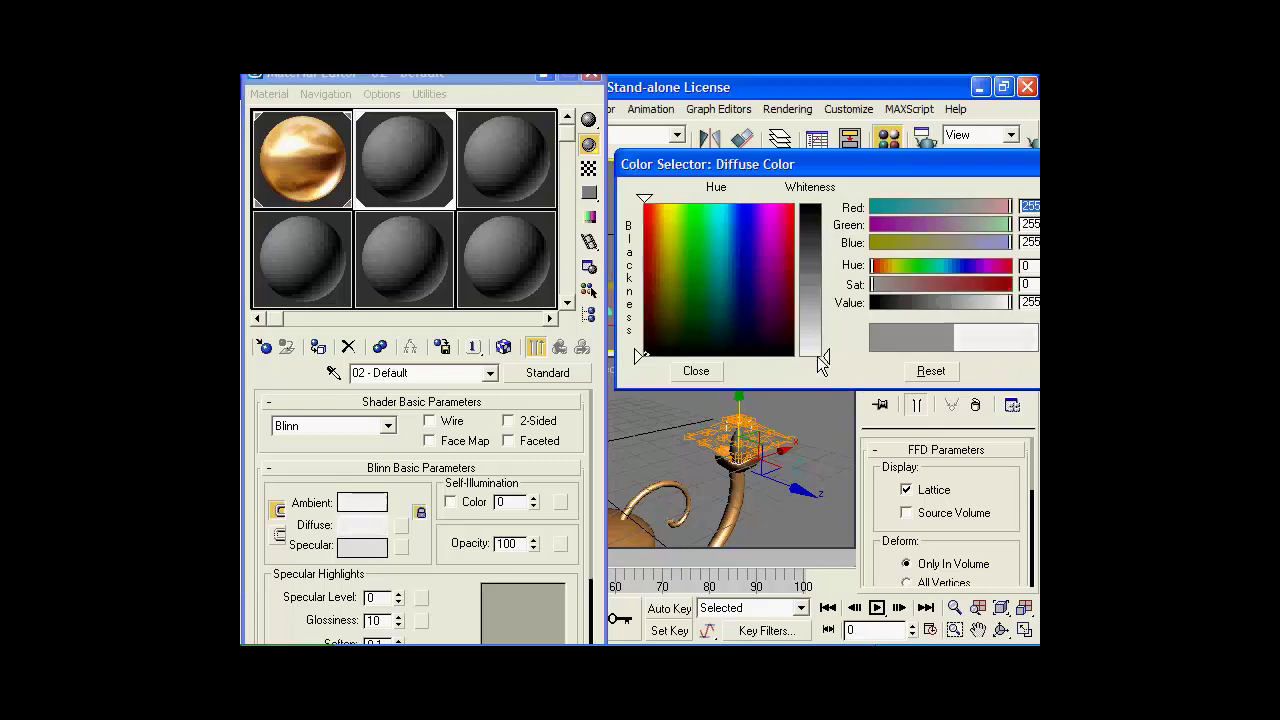
{"action": "left_click", "coordinate": [714, 370]}
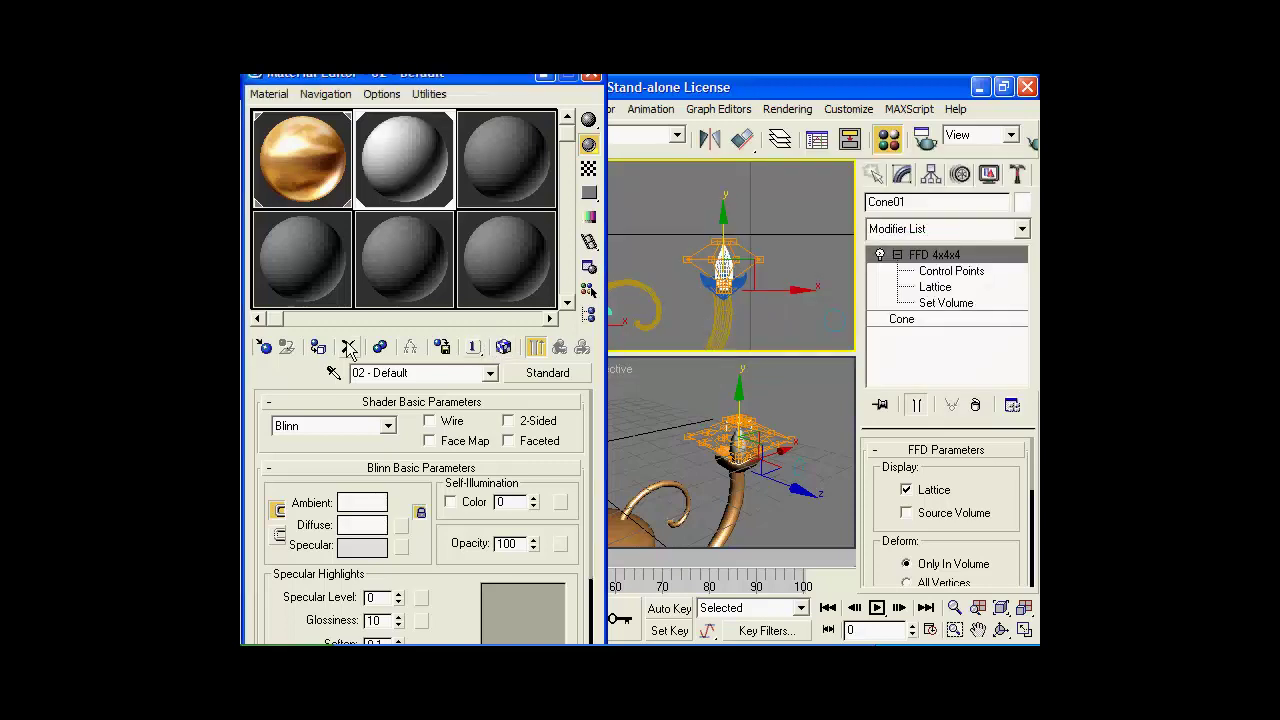
{"action": "left_click", "coordinate": [499, 348]}
Select the flame cone Cone01 and close the Material Editor
{"action": "left_click", "coordinate": [826, 229]}
{"action": "left_click", "coordinate": [873, 176]}
{"action": "left_click", "coordinate": [730, 266]}
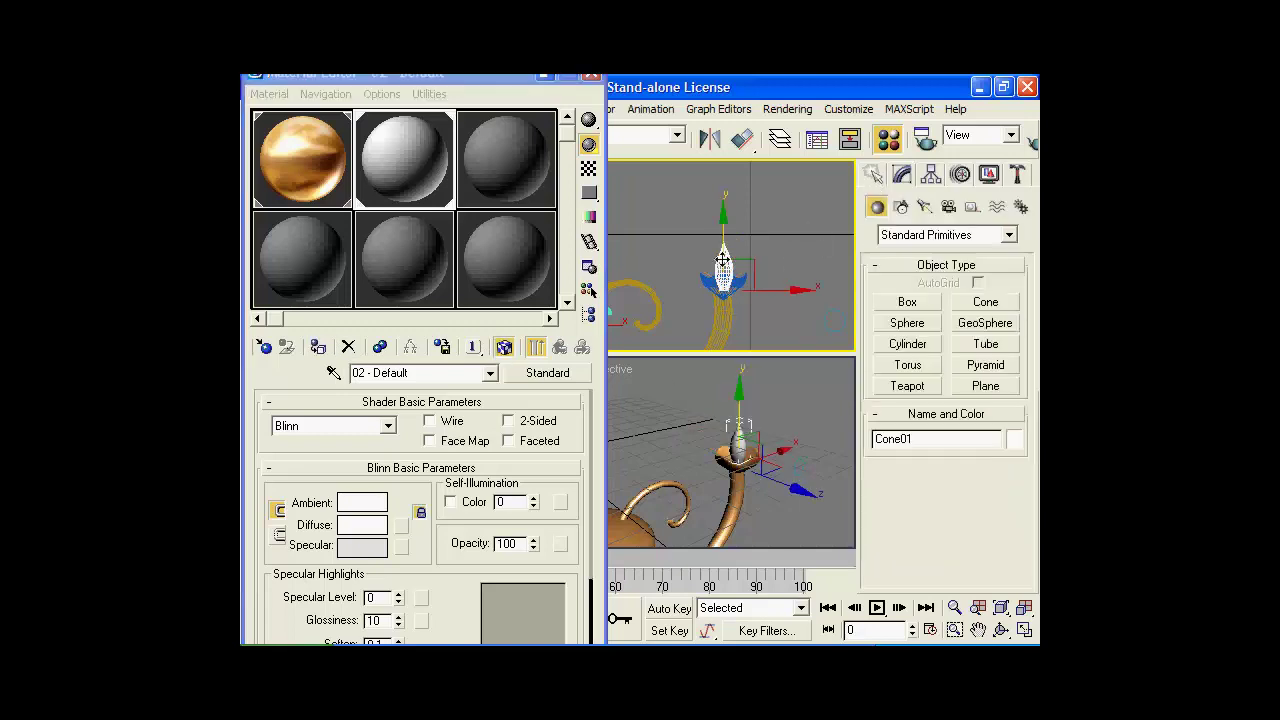
{"action": "left_click", "coordinate": [591, 75]}
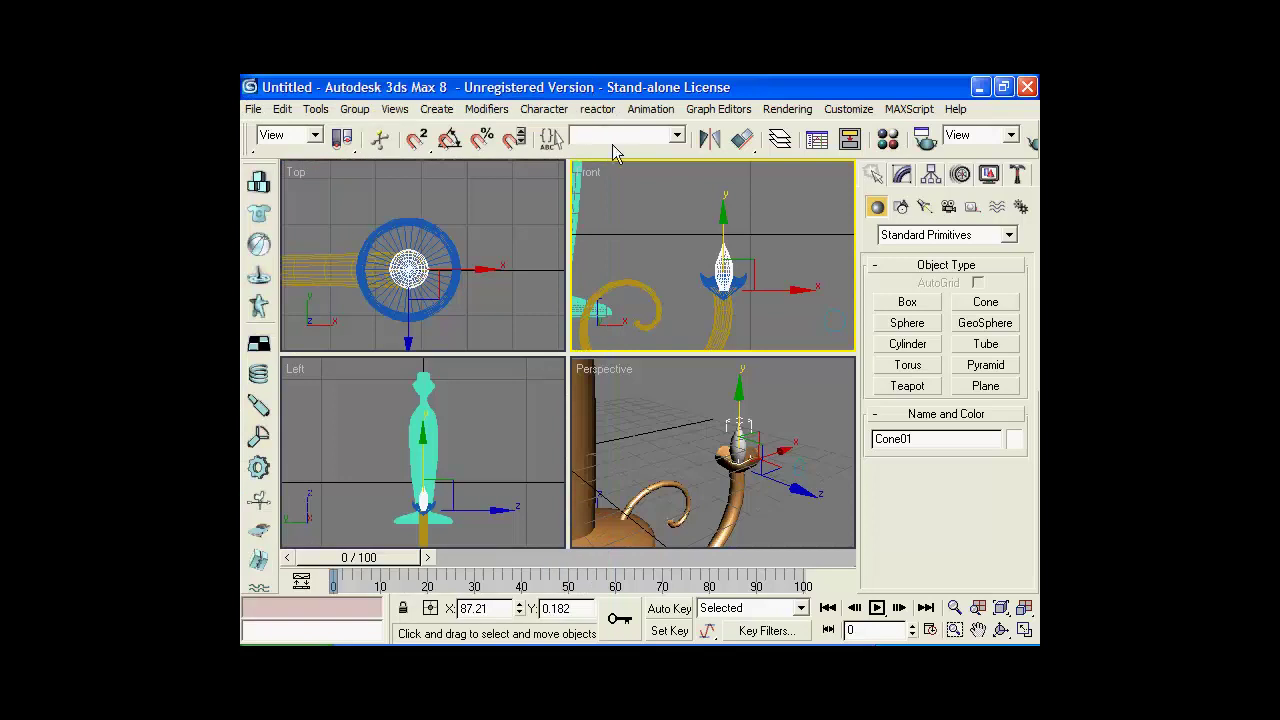
Uniformly scale the flame cone to 135%
{"action": "mouse_move", "coordinate": [634, 148]}
{"action": "left_mouse_down"}
{"action": "mouse_move", "coordinate": [712, 148]}
{"action": "mouse_move", "coordinate": [524, 150]}
{"action": "mouse_move", "coordinate": [1000, 150]}
{"action": "left_mouse_up"}
{"action": "left_click", "coordinate": [694, 139]}
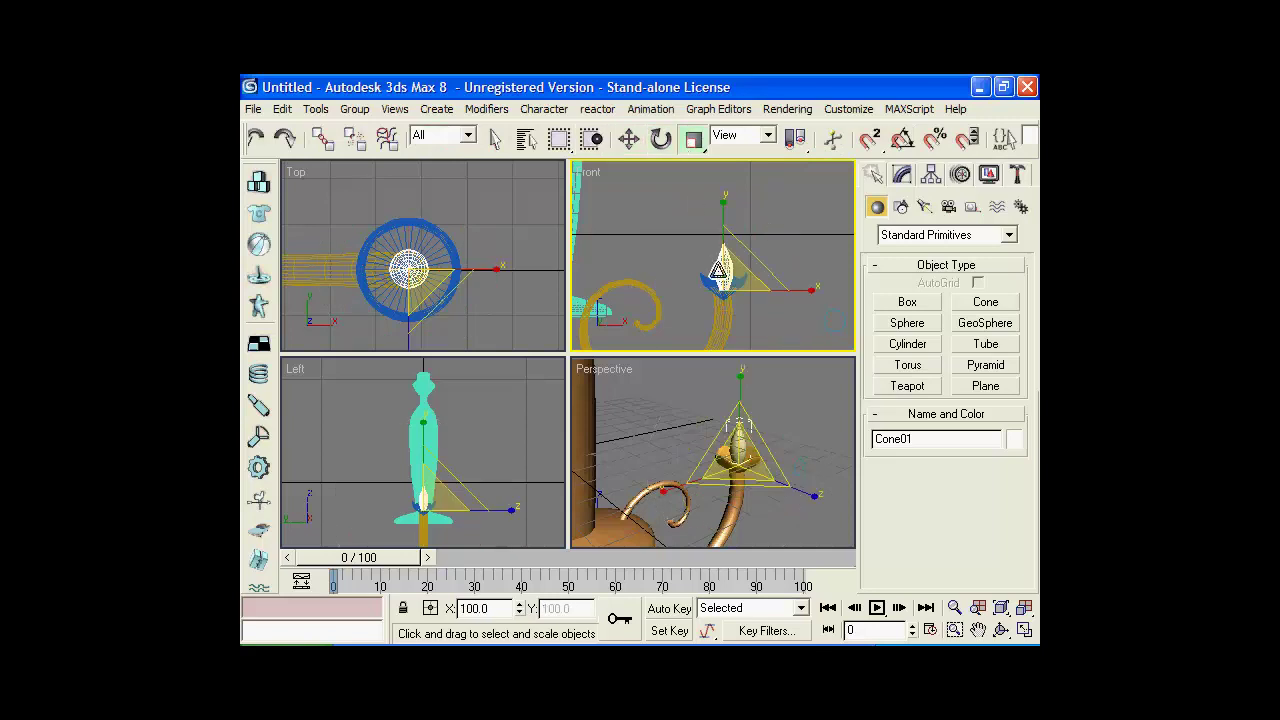
{"action": "left_click_drag", "start_coordinate": [716, 264], "coordinate": [720, 242]}
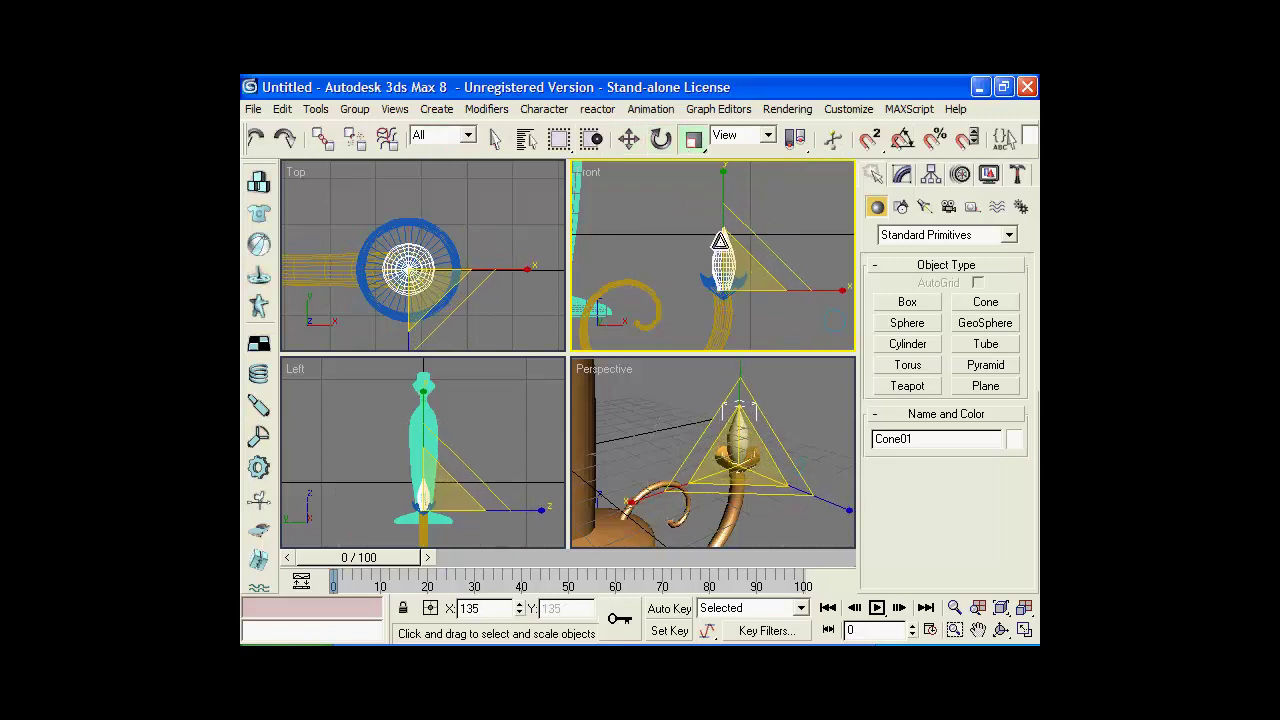
{"action": "left_click", "coordinate": [793, 232]}
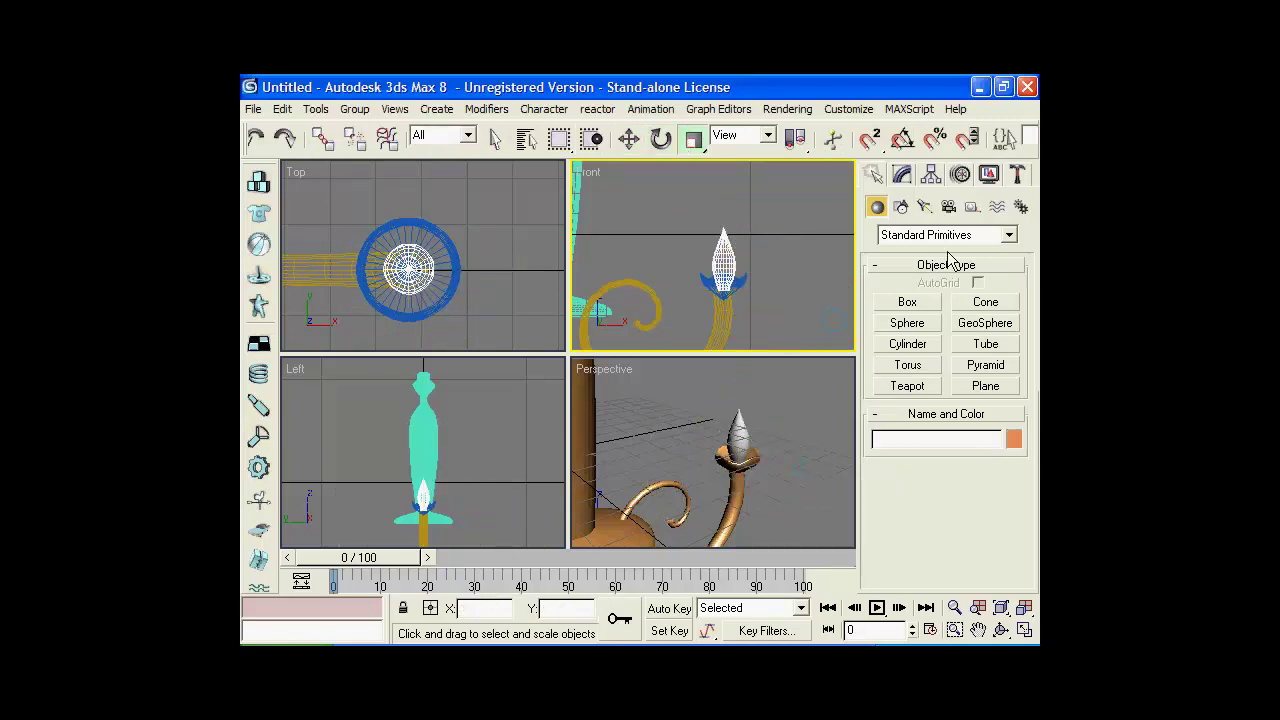
Quick-render the Perspective view to check the yellow glow, then close the render
{"action": "left_click", "coordinate": [820, 414]}
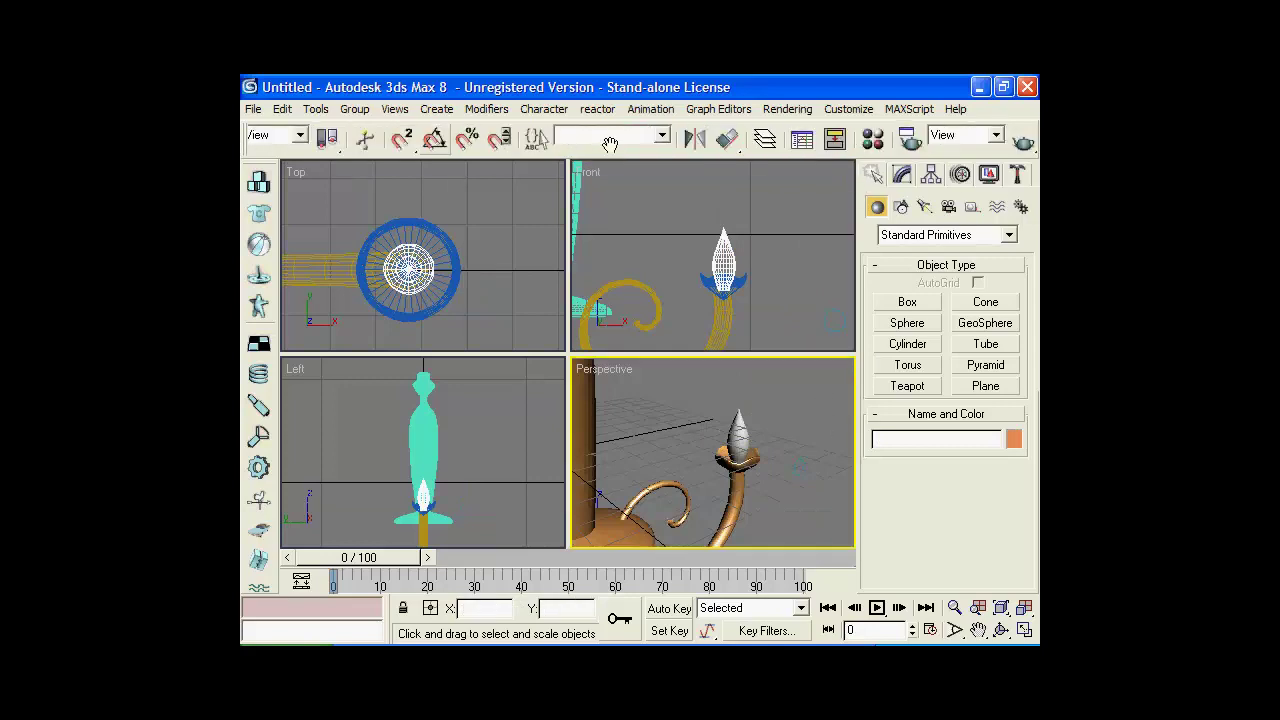
{"action": "left_click", "coordinate": [1029, 148]}
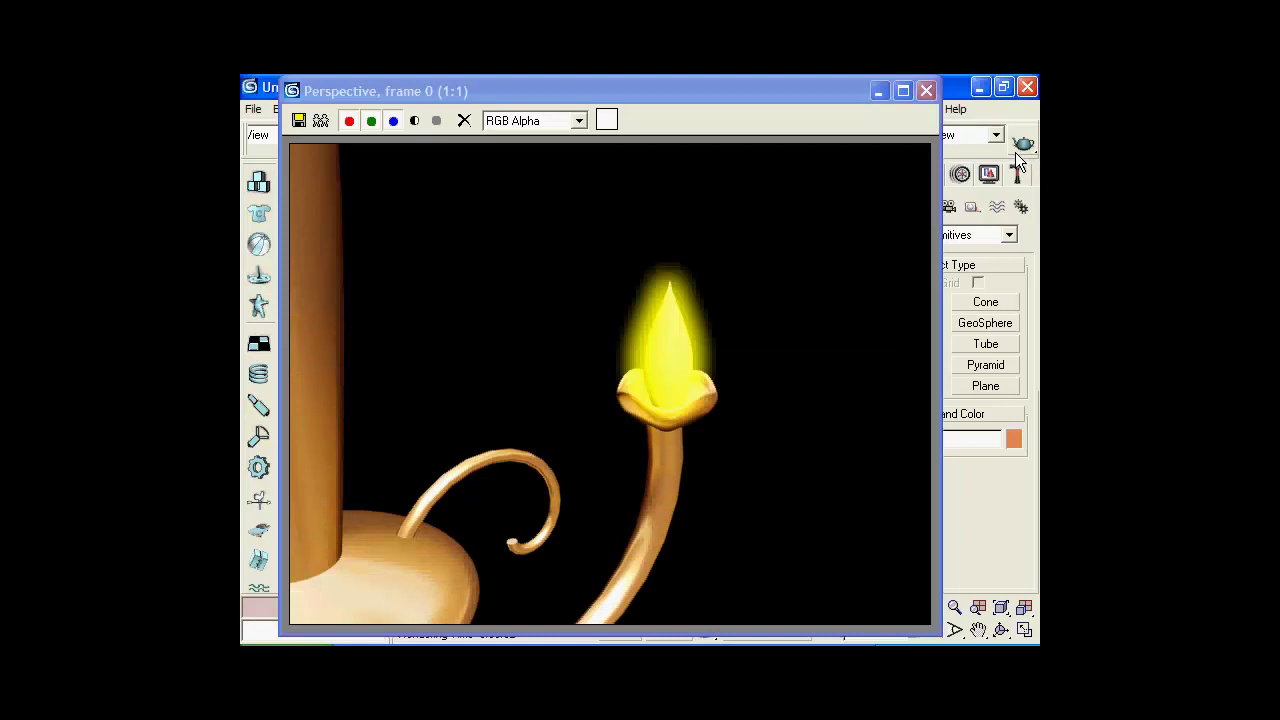
{"action": "left_click", "coordinate": [926, 92]}
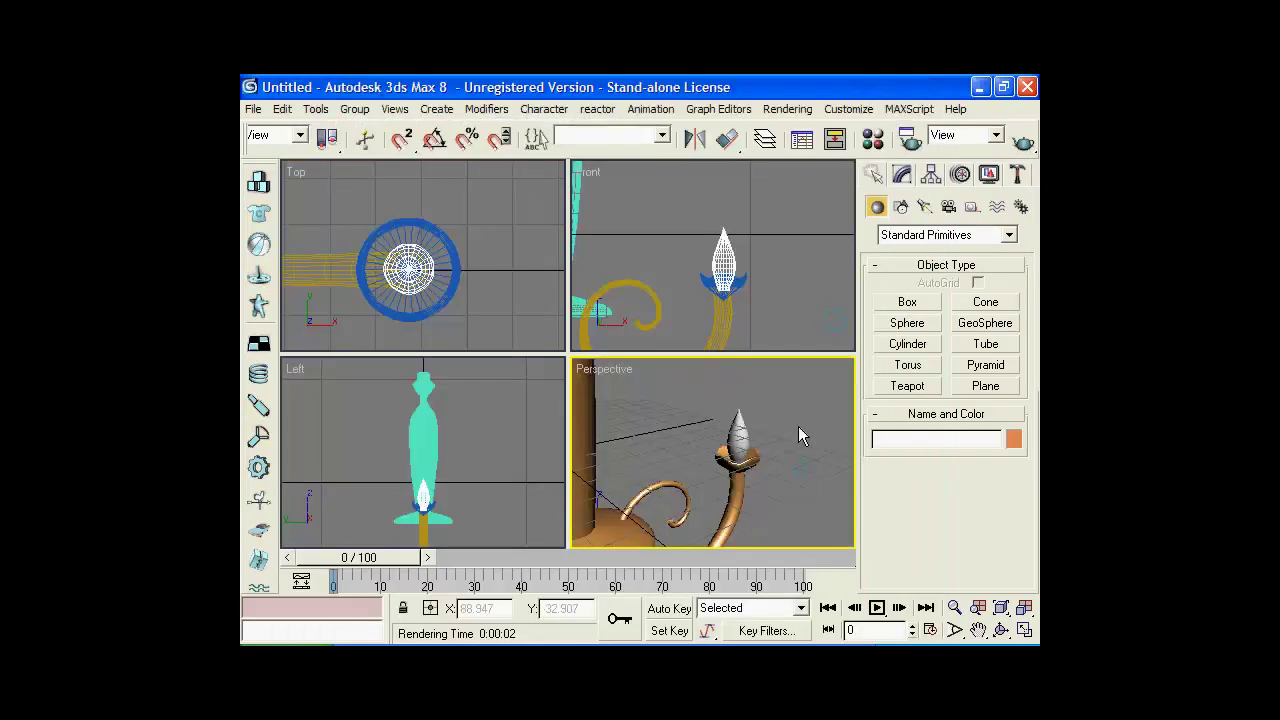
Raise Loft01's Path Steps to 86 under Skin Parameters
{"action": "left_click", "coordinate": [653, 443]}
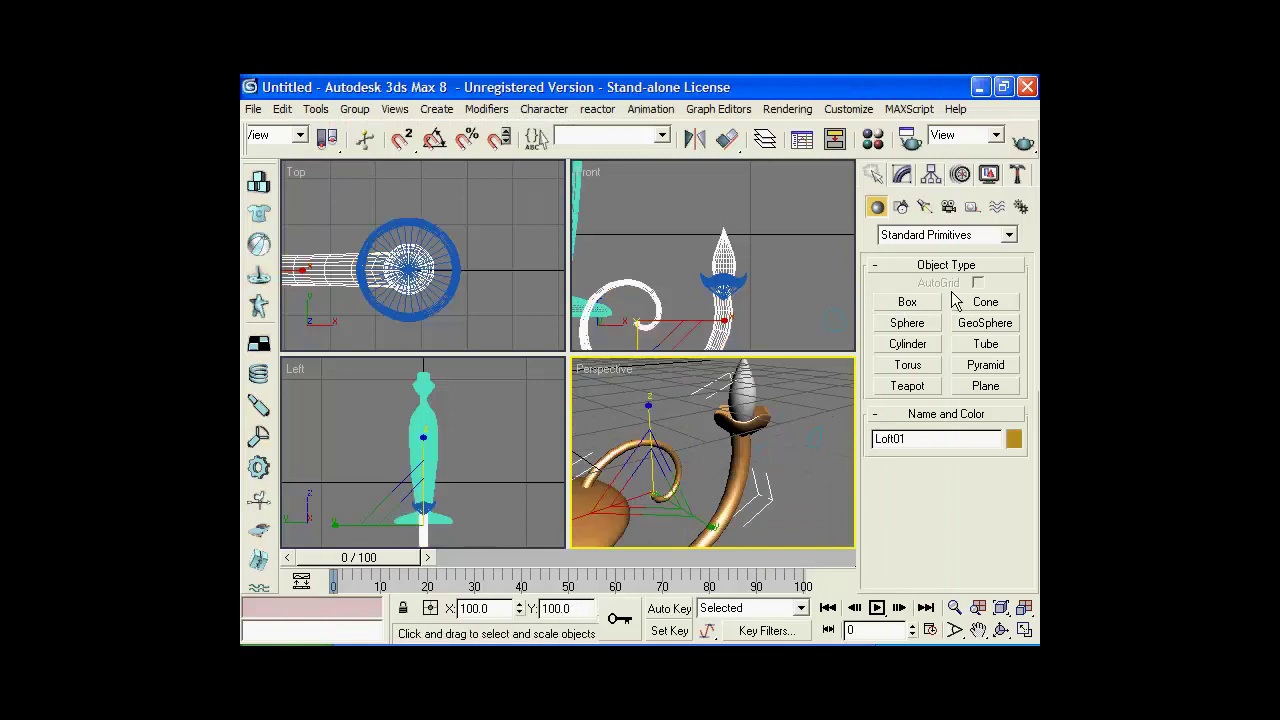
{"action": "left_click", "coordinate": [903, 175]}
{"action": "left_click_drag", "start_coordinate": [875, 535], "coordinate": [911, 325]}
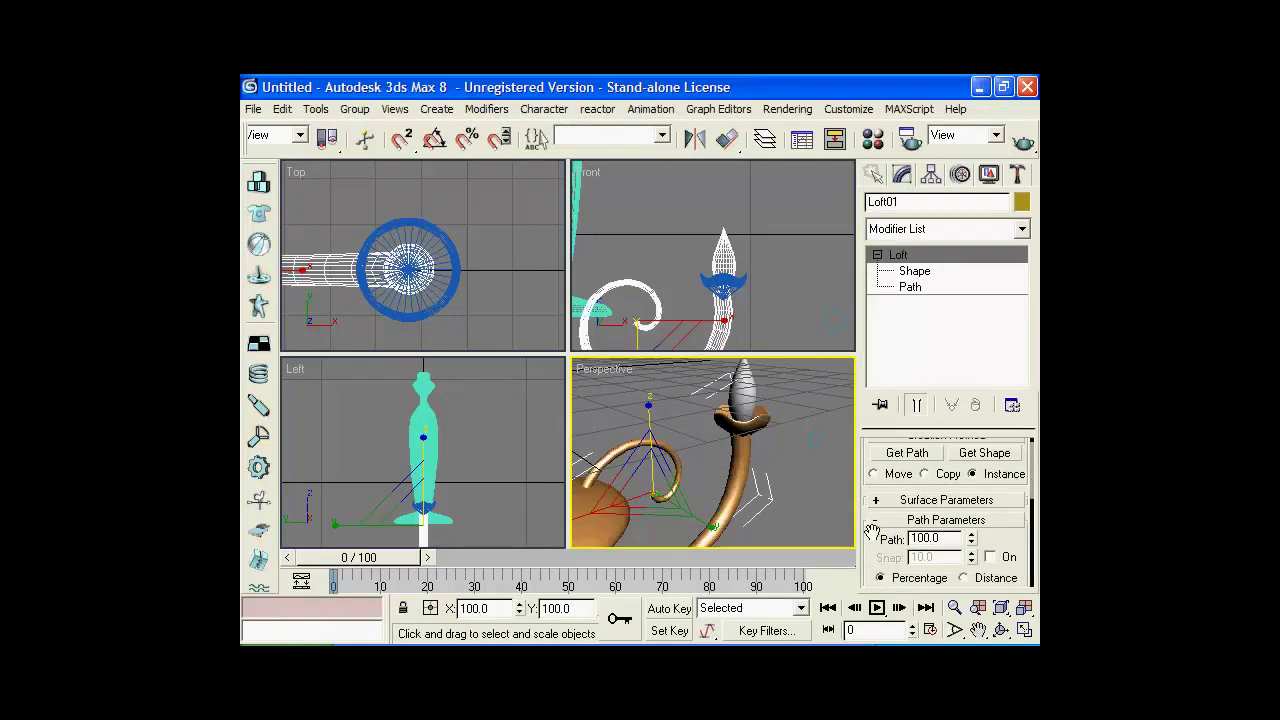
{"action": "scroll", "coordinate": [938, 470], "scroll_direction": "up", "scroll_amount": 1}
{"action": "left_click", "coordinate": [935, 483]}
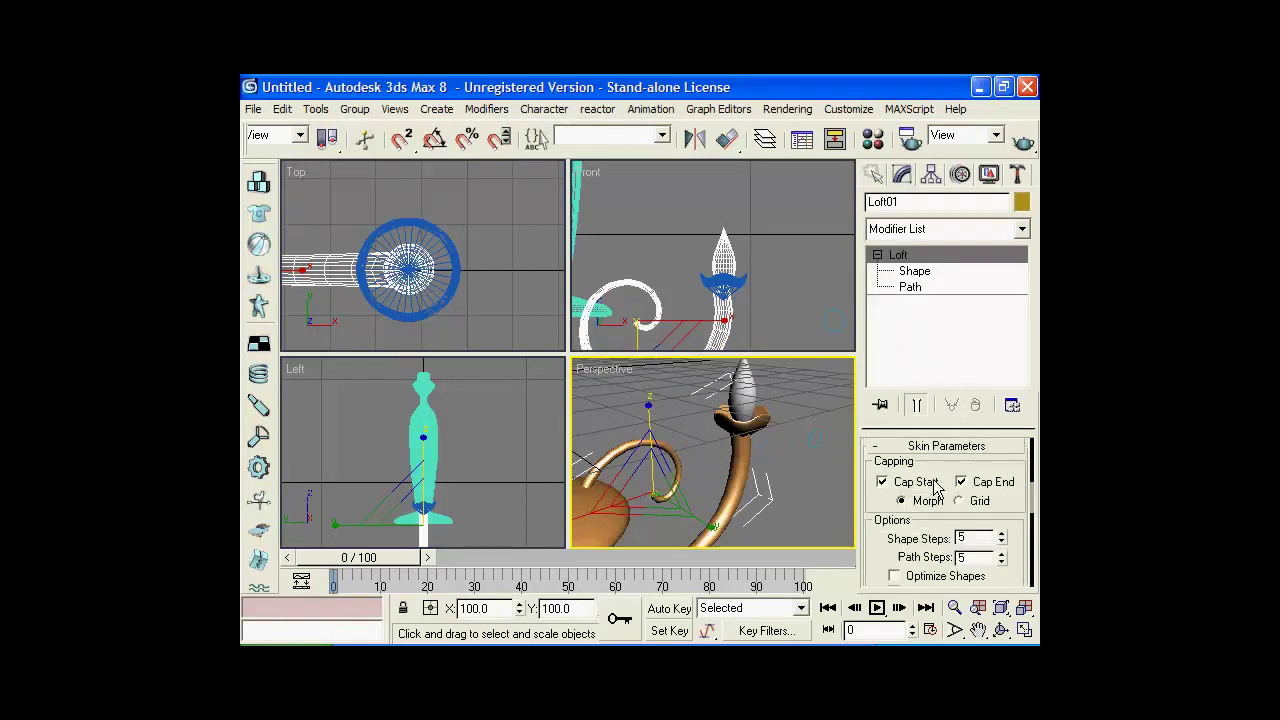
{"action": "left_click_drag", "start_coordinate": [1001, 561], "coordinate": [1005, 481]}
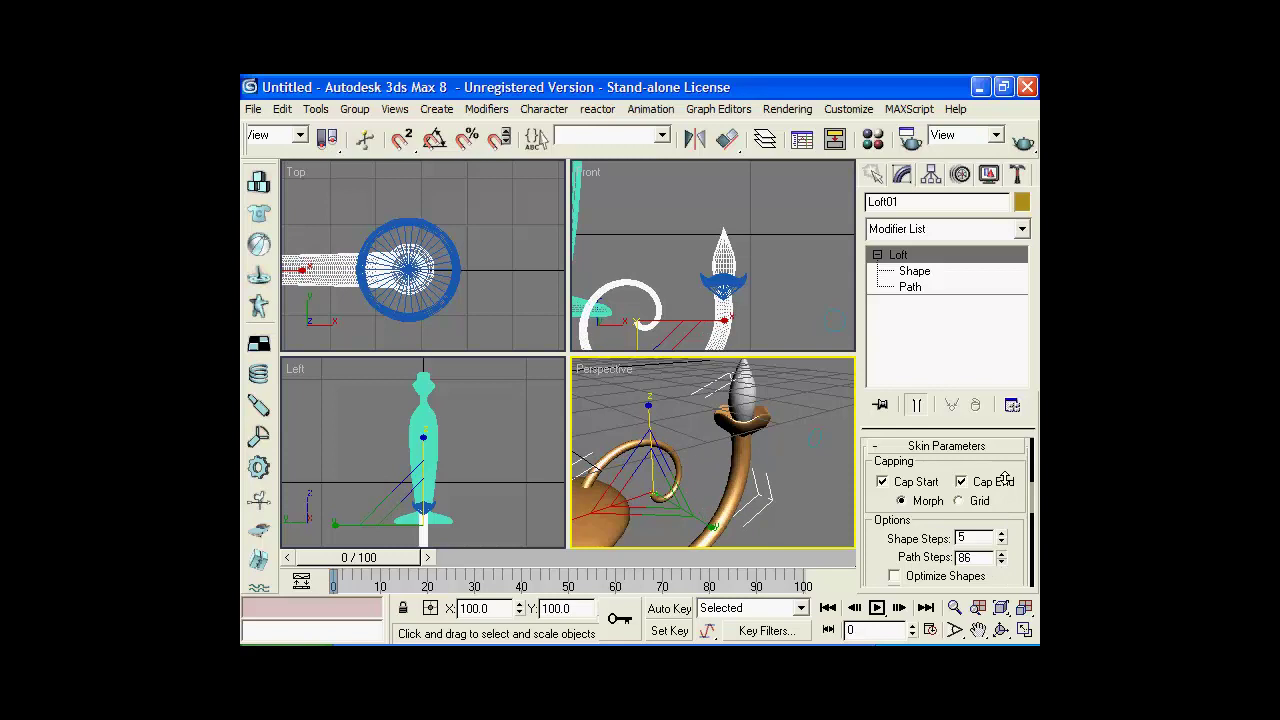
Pan the Top view and box-select the arm, cup and flame pieces
{"action": "left_click", "coordinate": [806, 400]}
{"action": "mouse_move", "coordinate": [525, 285]}
{"action": "middle_mouse_down"}
{"action": "mouse_move", "coordinate": [502, 283]}
{"action": "mouse_move", "coordinate": [565, 280]}
{"action": "middle_mouse_up"}
{"action": "left_click_drag", "start_coordinate": [540, 231], "coordinate": [452, 336]}
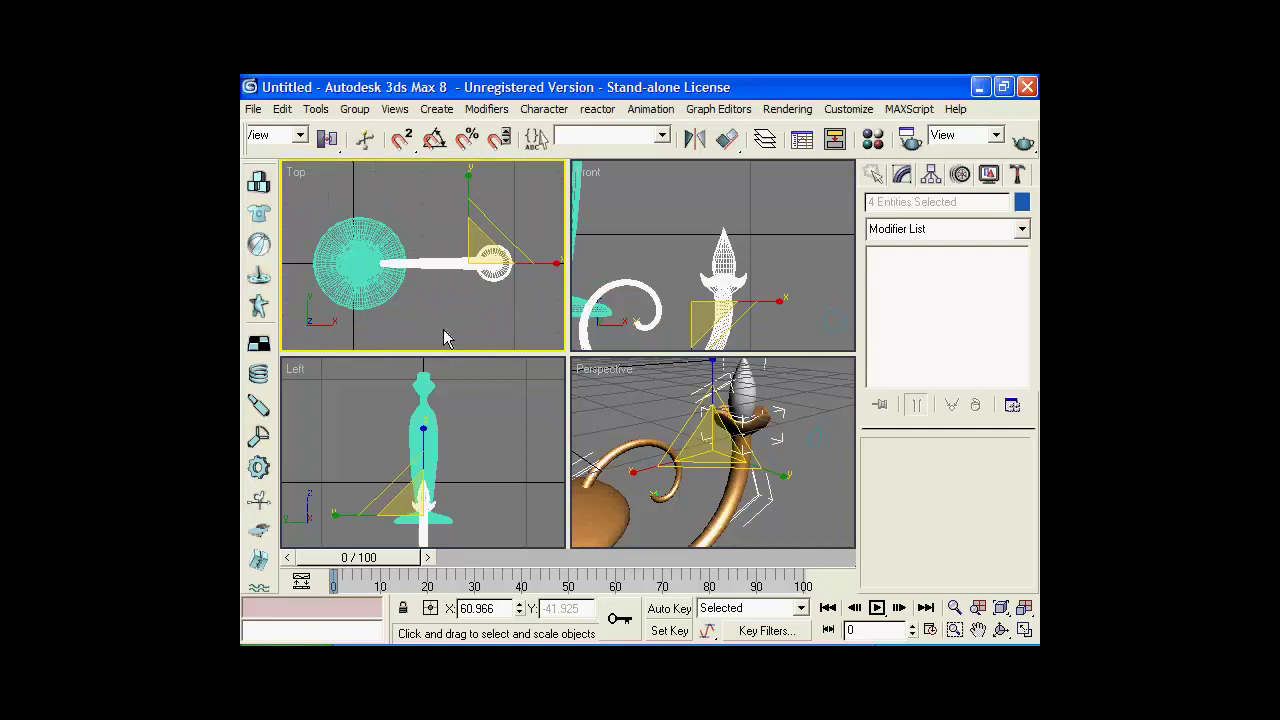
Group the selected arm pieces as Group01
{"action": "left_click", "coordinate": [354, 110]}
{"action": "left_click", "coordinate": [362, 127]}
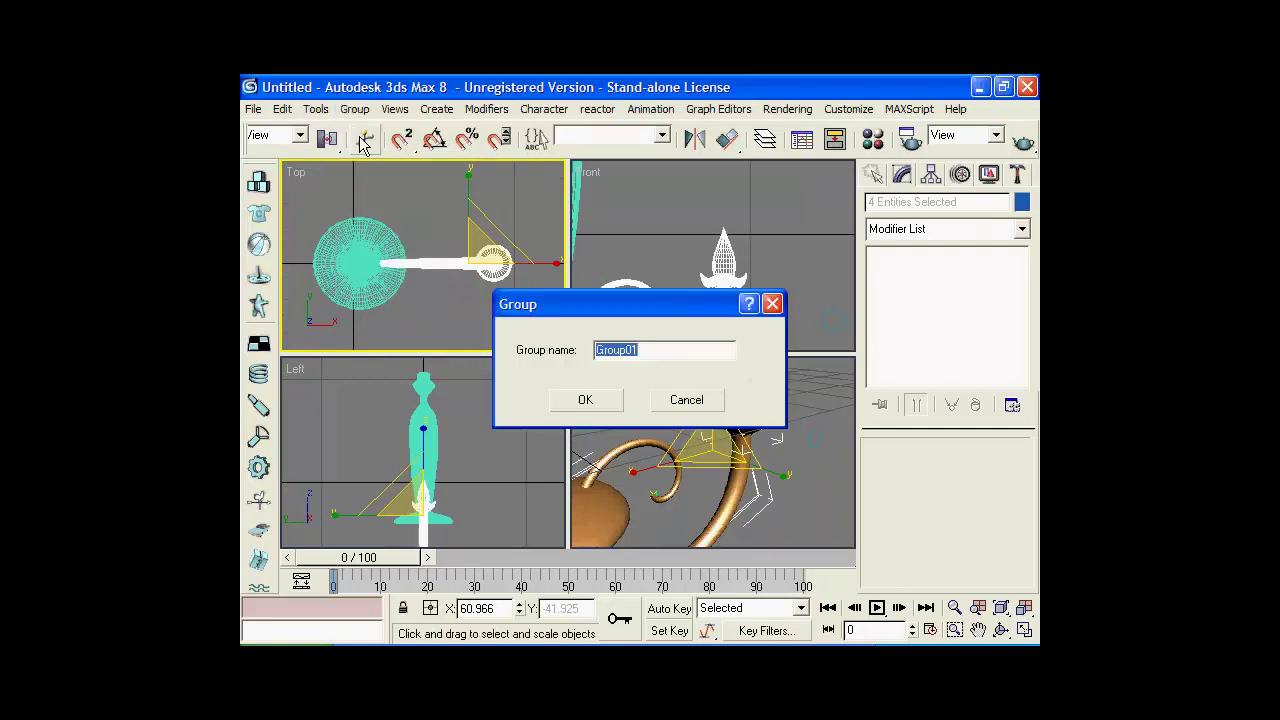
{"action": "left_click", "coordinate": [604, 404]}
{"action": "left_click_drag", "start_coordinate": [614, 150], "coordinate": [884, 150]}
Move Group01's pivot to the chandelier body's centre using Affect Pivot Only
{"action": "left_click", "coordinate": [931, 174]}
{"action": "left_click", "coordinate": [947, 300]}
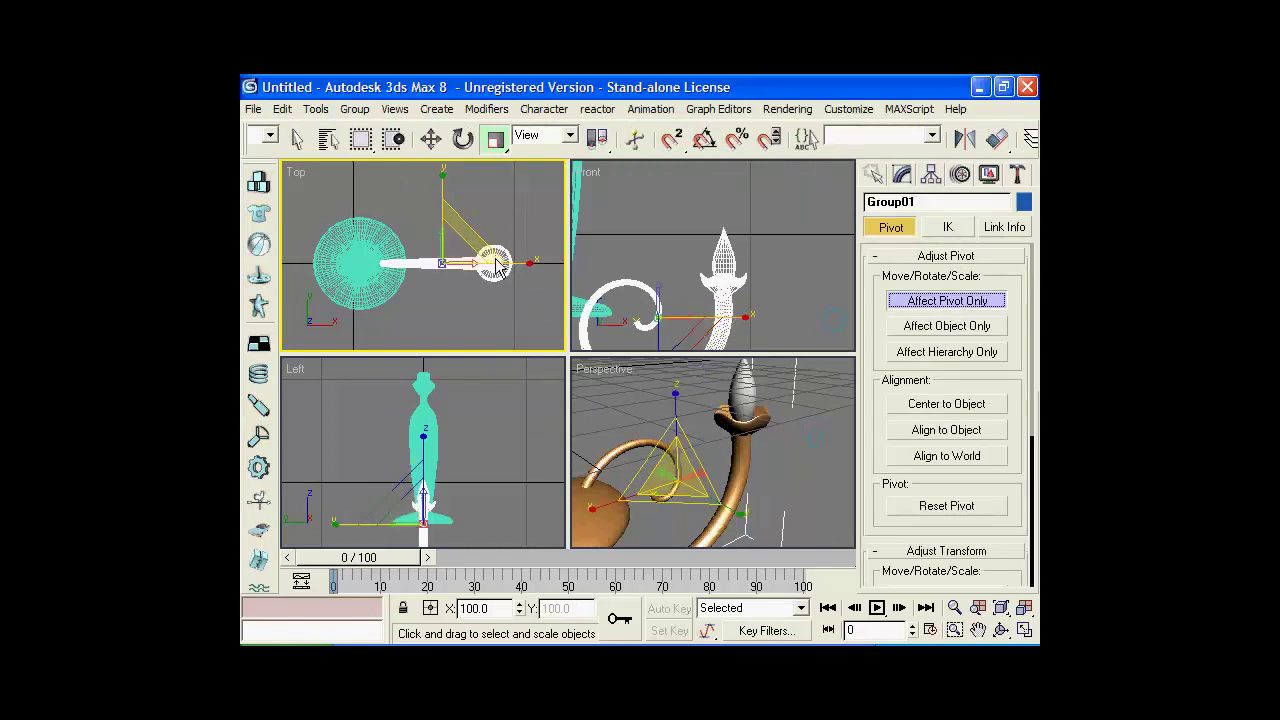
{"action": "key", "text": "w"}
{"action": "left_click_drag", "start_coordinate": [498, 267], "coordinate": [417, 270]}
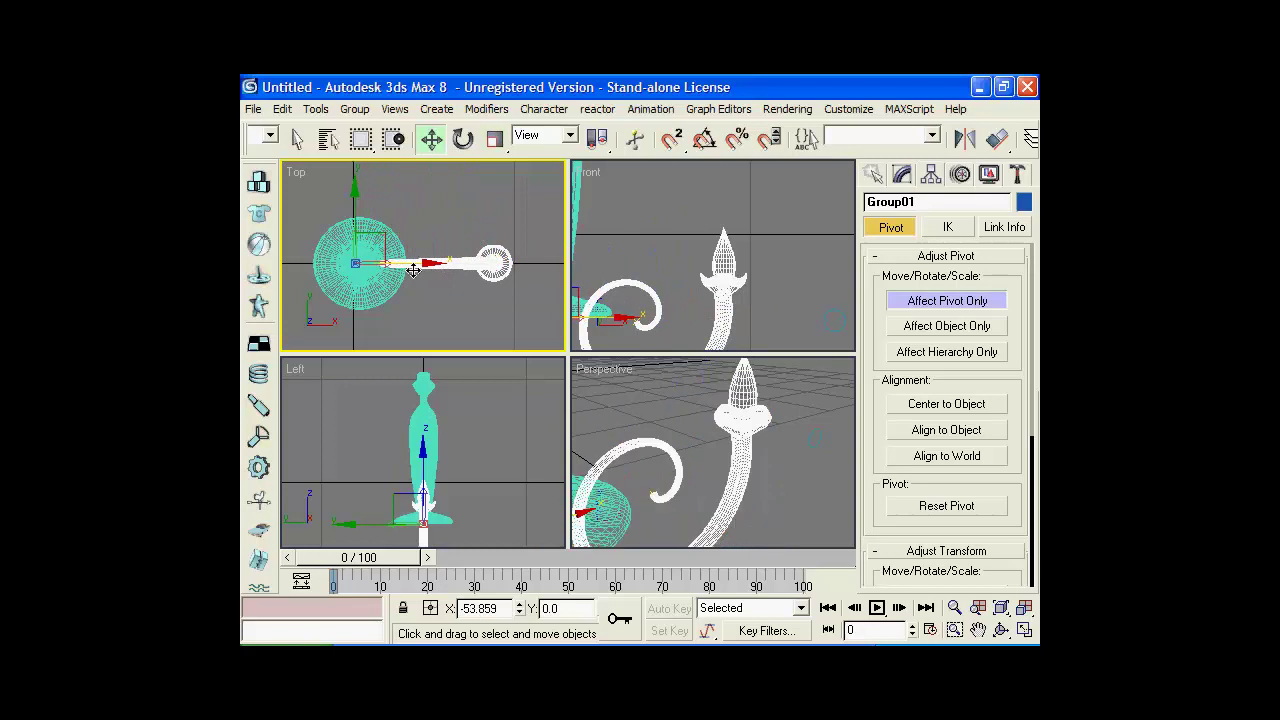
{"action": "left_click_drag", "start_coordinate": [417, 270], "coordinate": [415, 270]}
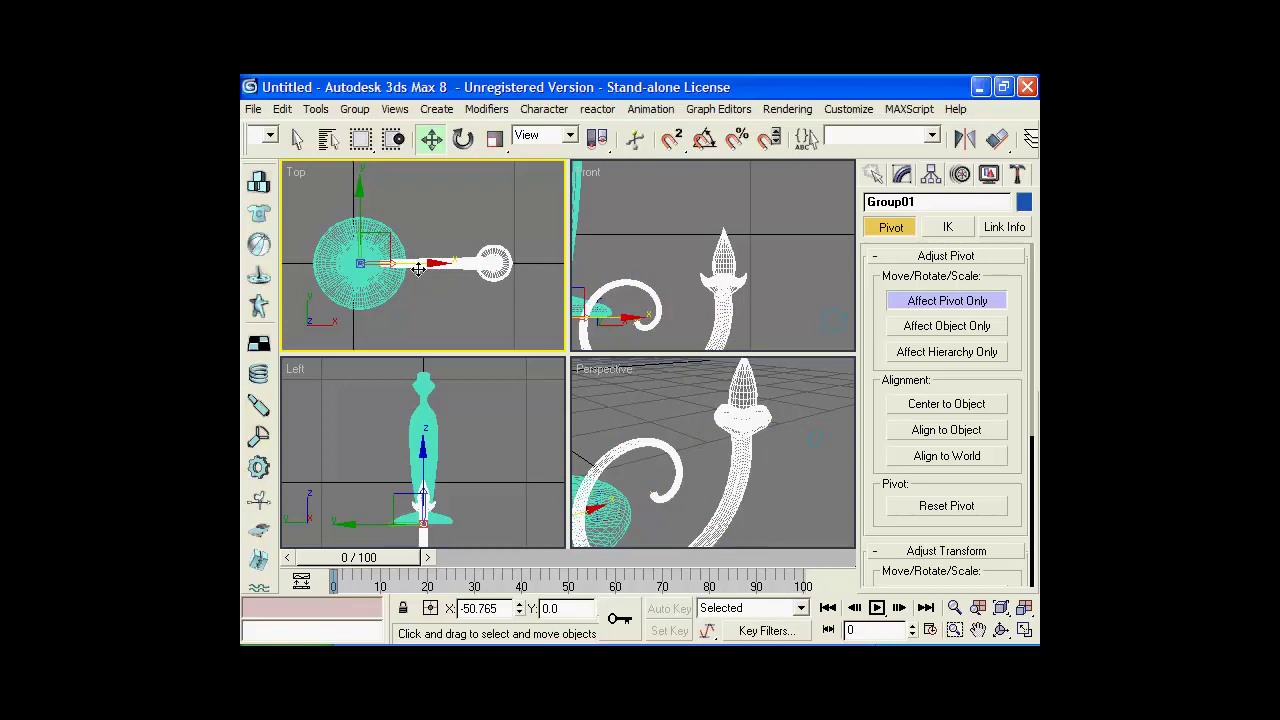
{"action": "left_click", "coordinate": [946, 300]}
{"action": "left_click", "coordinate": [463, 139]}
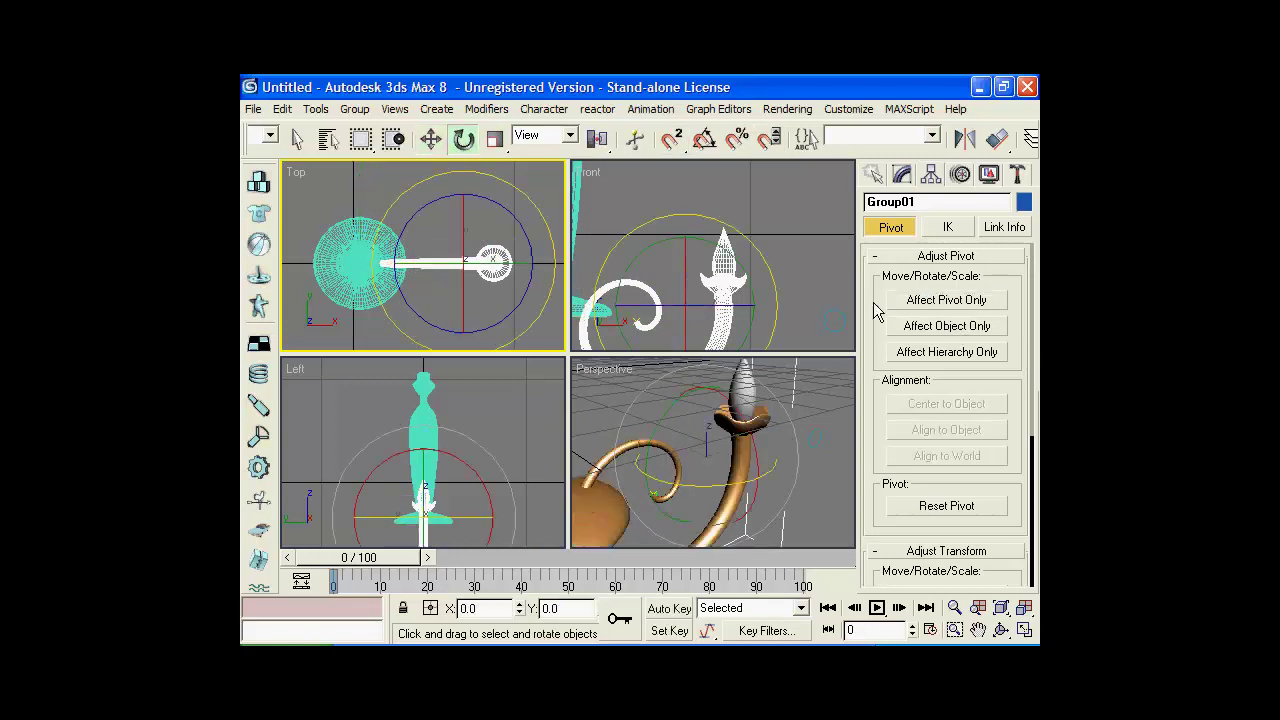
{"action": "left_click", "coordinate": [946, 300]}
{"action": "left_click", "coordinate": [946, 300]}
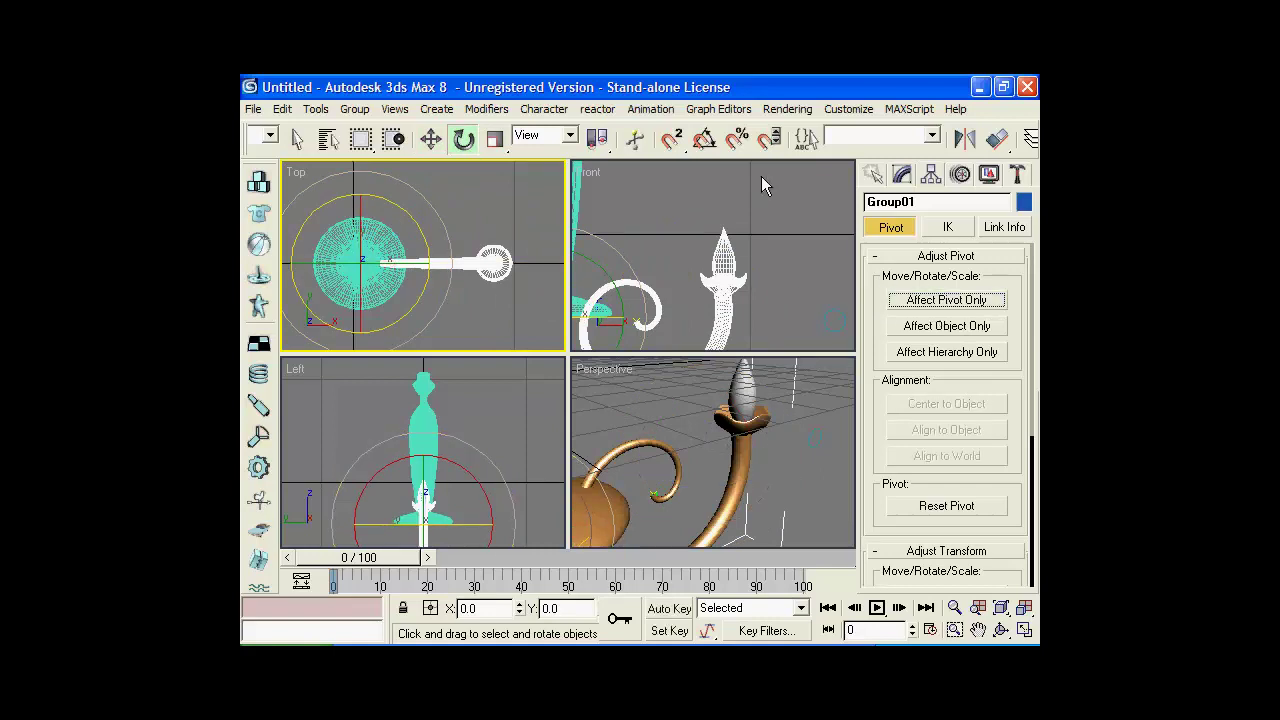
Turn on angle snap set to 60 degrees
{"action": "left_click", "coordinate": [704, 140]}
{"action": "right_click", "coordinate": [704, 140]}
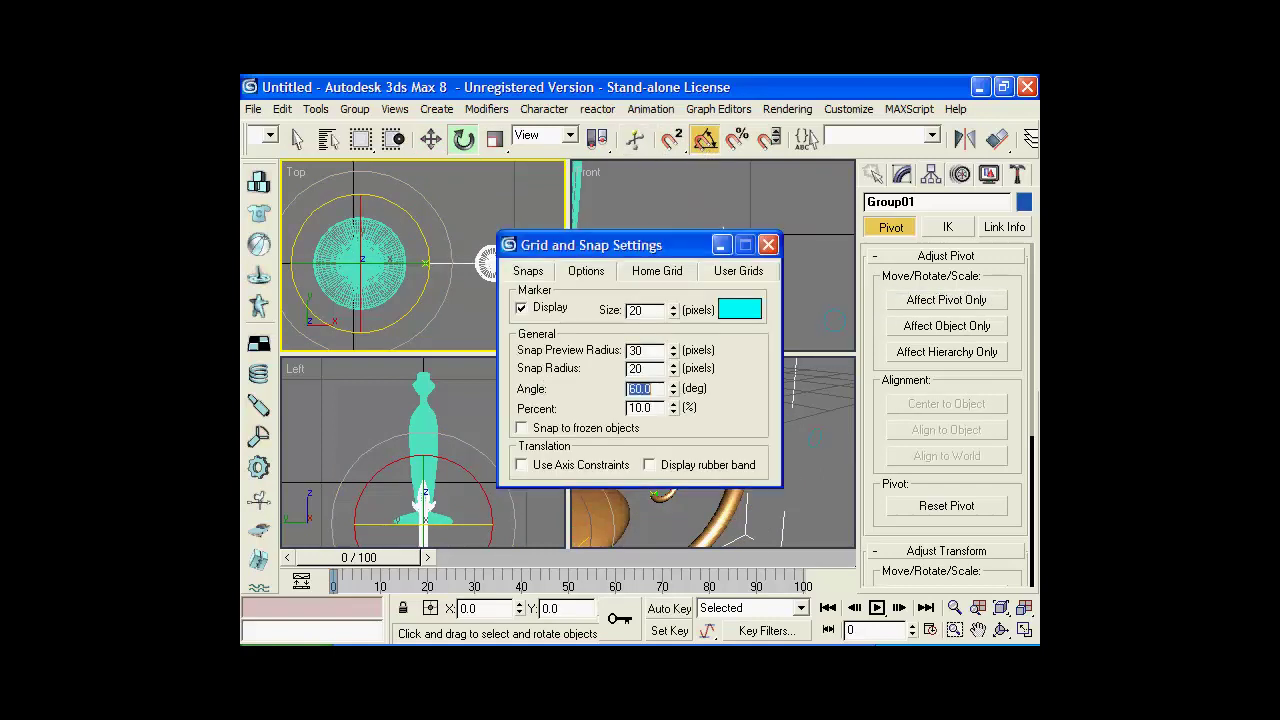
{"action": "left_click", "coordinate": [767, 246]}
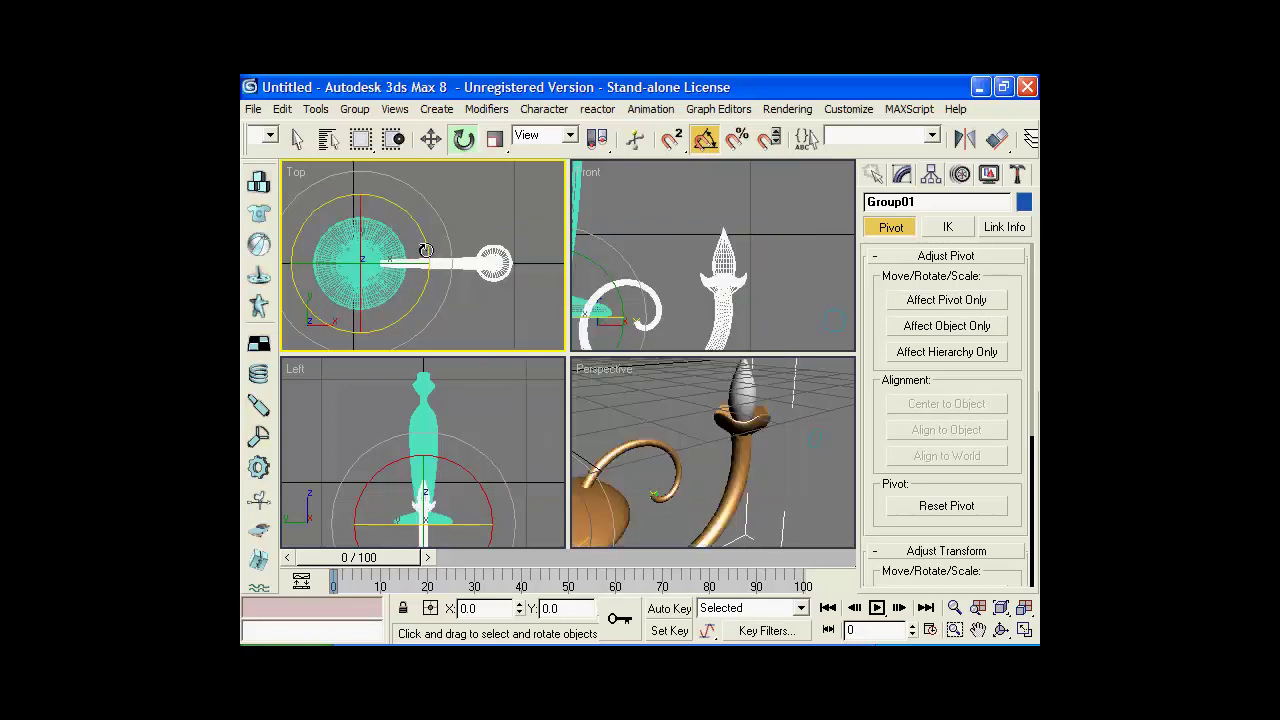
Shift-rotate copies of the arm group by 60° to ring the body with six arms
{"action": "left_click_drag", "start_coordinate": [420, 250], "coordinate": [426, 257], "text": "shift"}
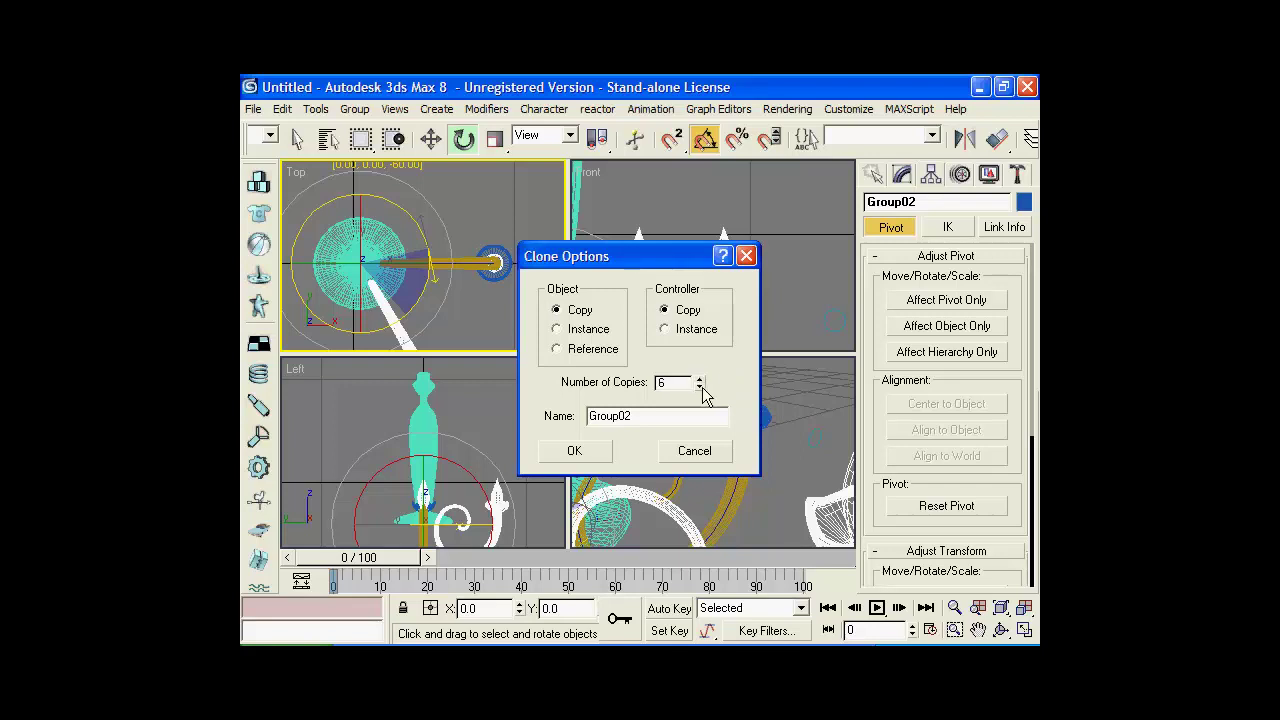
{"action": "left_click", "coordinate": [600, 450]}
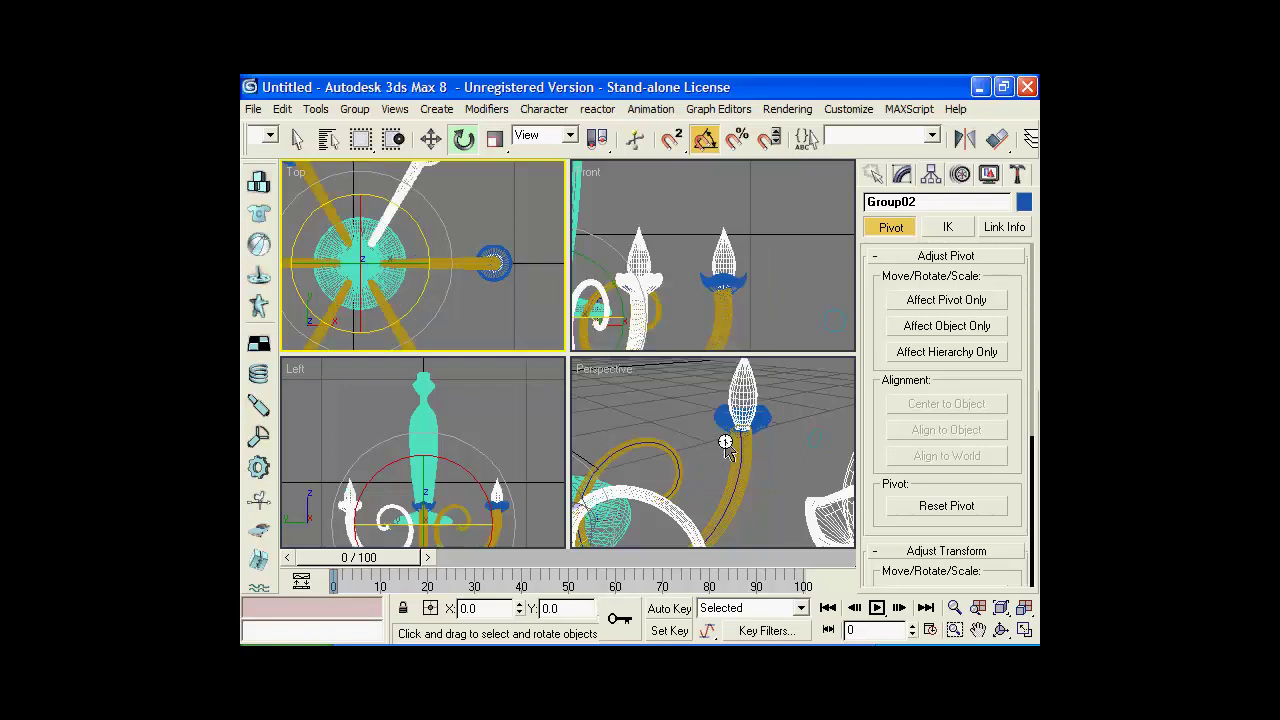
{"action": "middle_click_drag", "start_coordinate": [770, 434], "coordinate": [795, 460]}
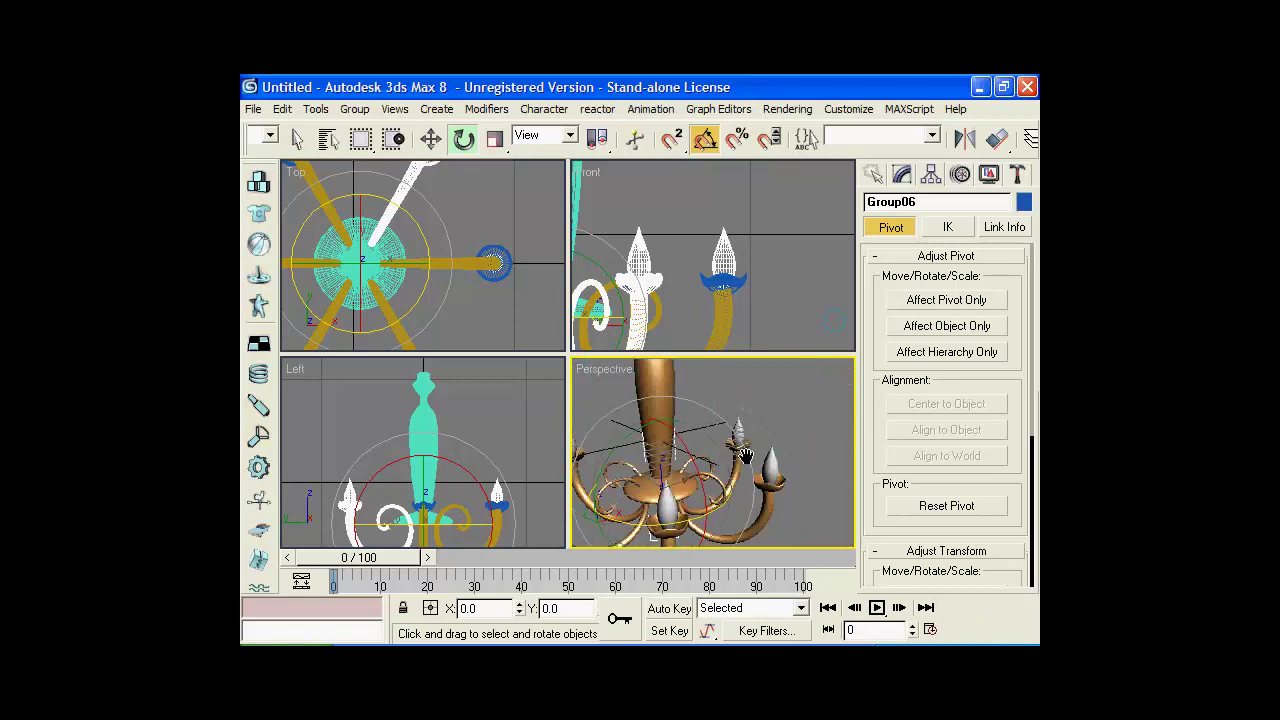
{"action": "scroll", "coordinate": [797, 459], "scroll_direction": "down", "scroll_amount": 8}
{"action": "middle_click_drag", "start_coordinate": [800, 460], "coordinate": [755, 430], "text": "alt"}
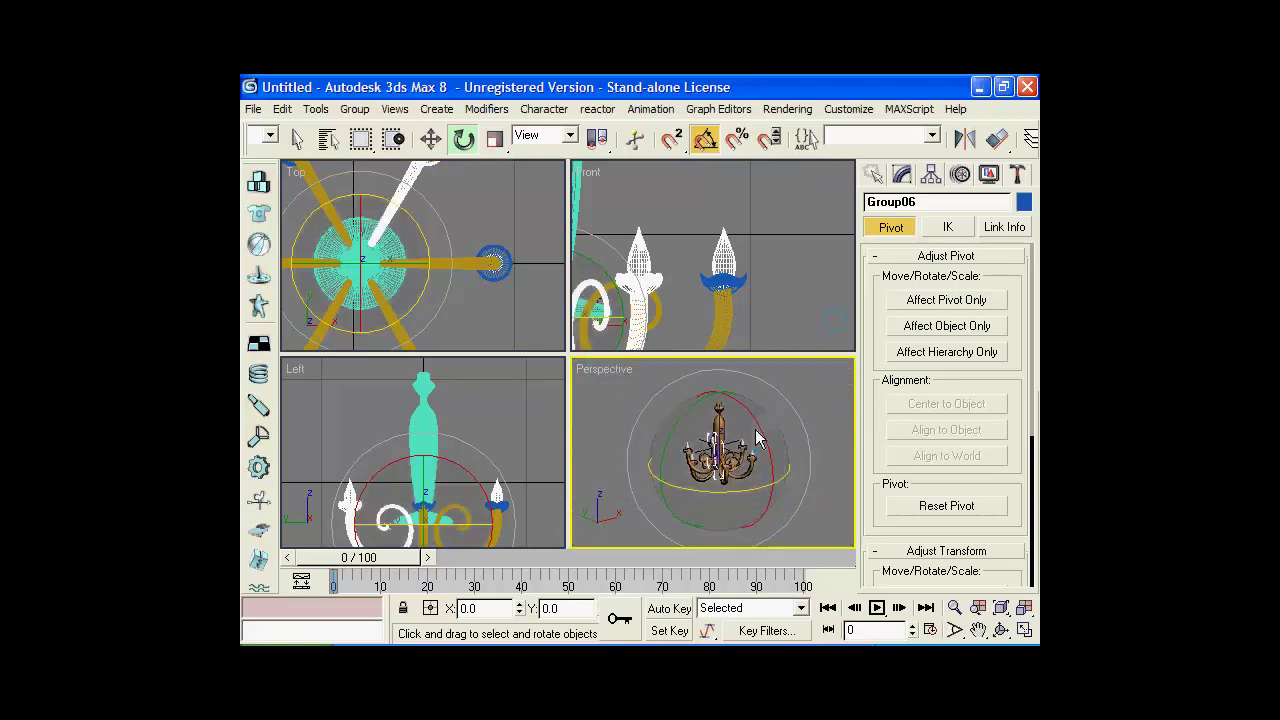
{"action": "left_click", "coordinate": [814, 406]}
{"action": "right_click", "coordinate": [774, 394]}
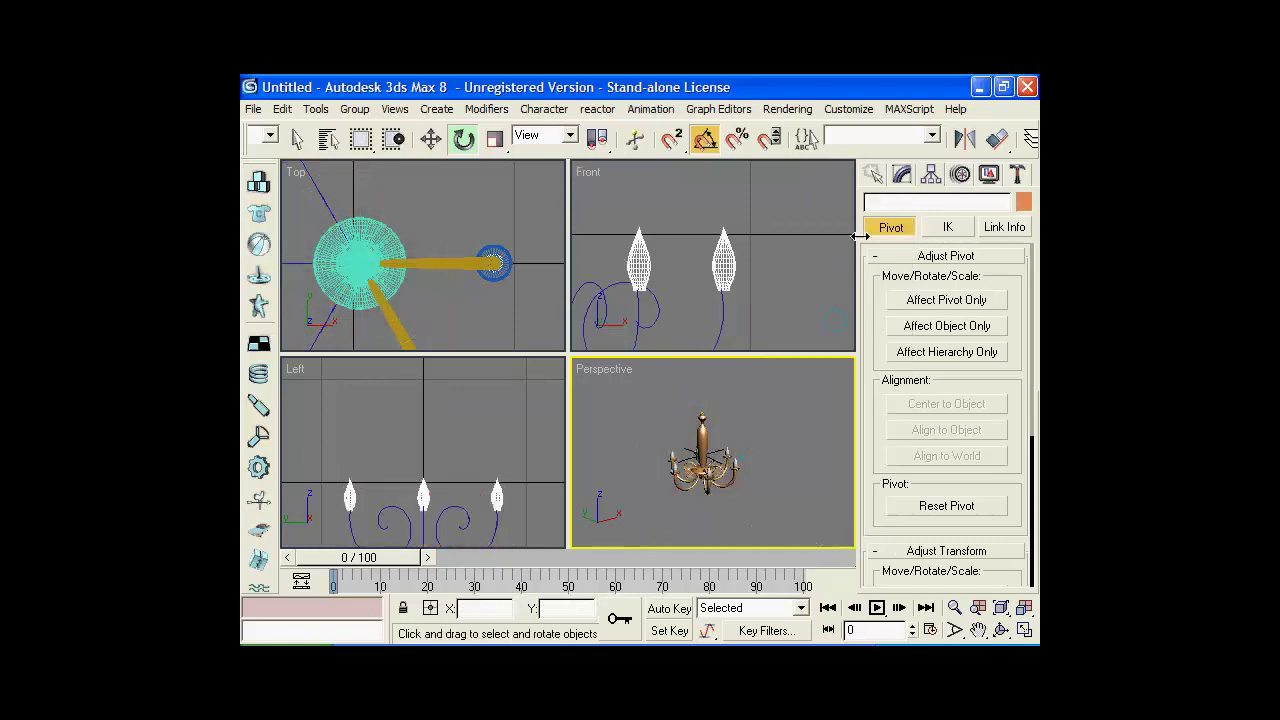
{"action": "left_click", "coordinate": [873, 174]}
Create a cone, move it to the top of the chandelier and shrink it
{"action": "left_click", "coordinate": [985, 302]}
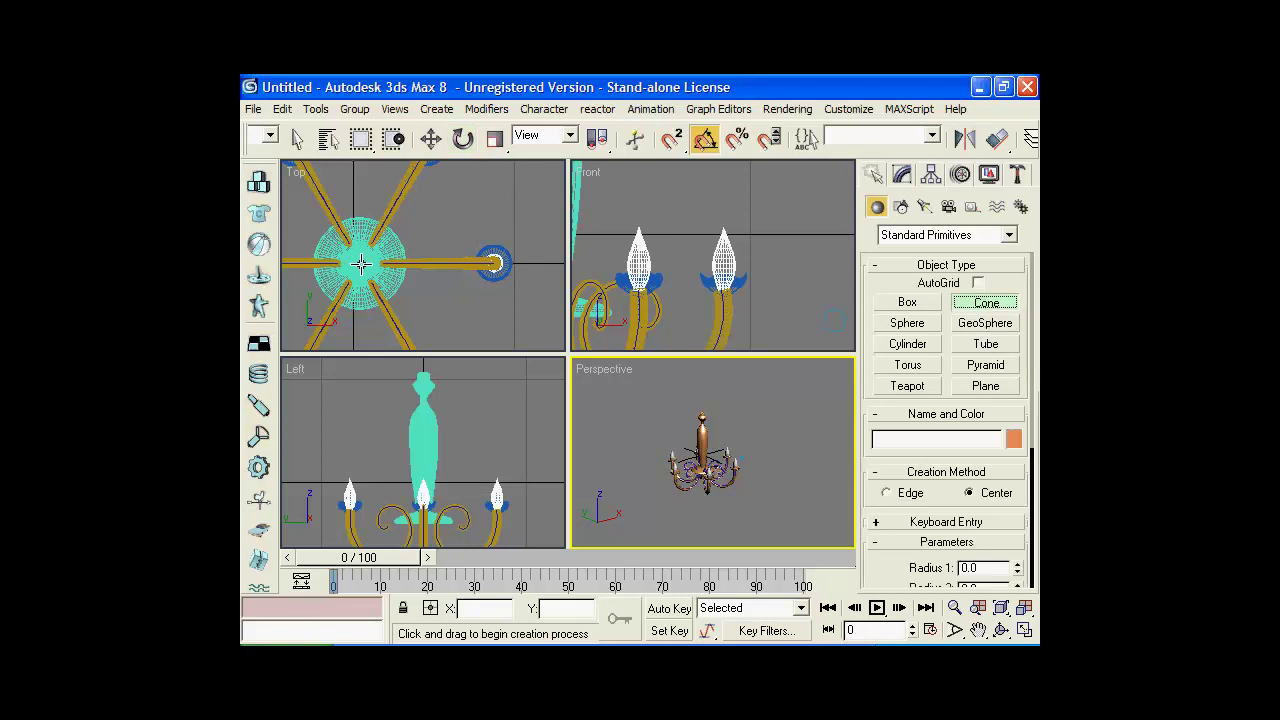
{"action": "left_click_drag", "start_coordinate": [361, 262], "coordinate": [373, 284]}
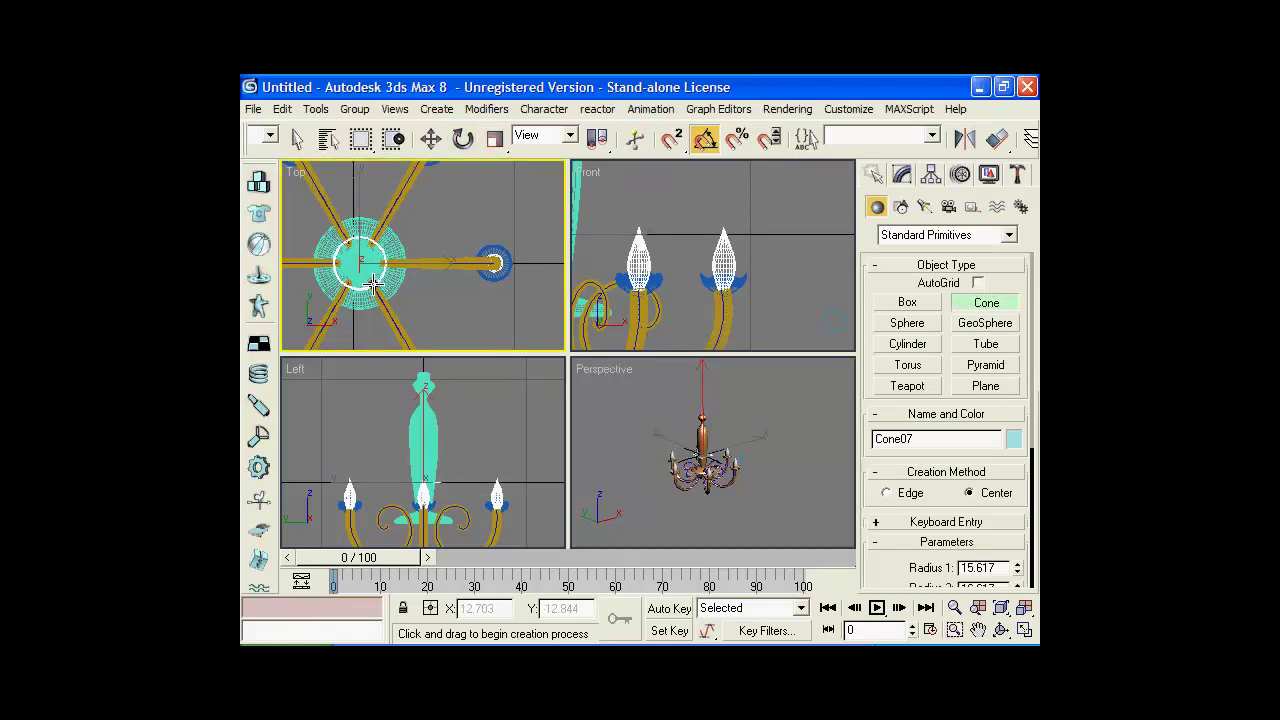
{"action": "left_click", "coordinate": [373, 244]}
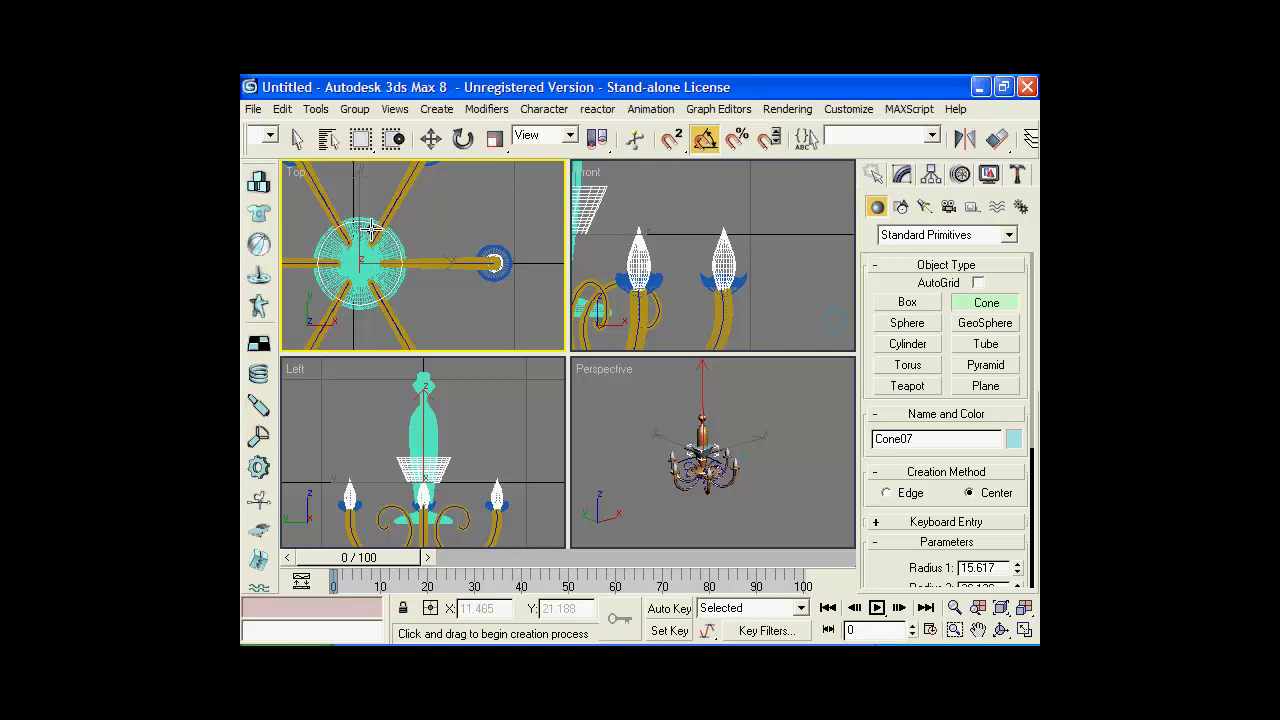
{"action": "scroll", "coordinate": [760, 295], "scroll_direction": "down", "scroll_amount": 4}
{"action": "scroll", "coordinate": [776, 302], "scroll_direction": "up", "scroll_amount": 4}
{"action": "left_click", "coordinate": [776, 302]}
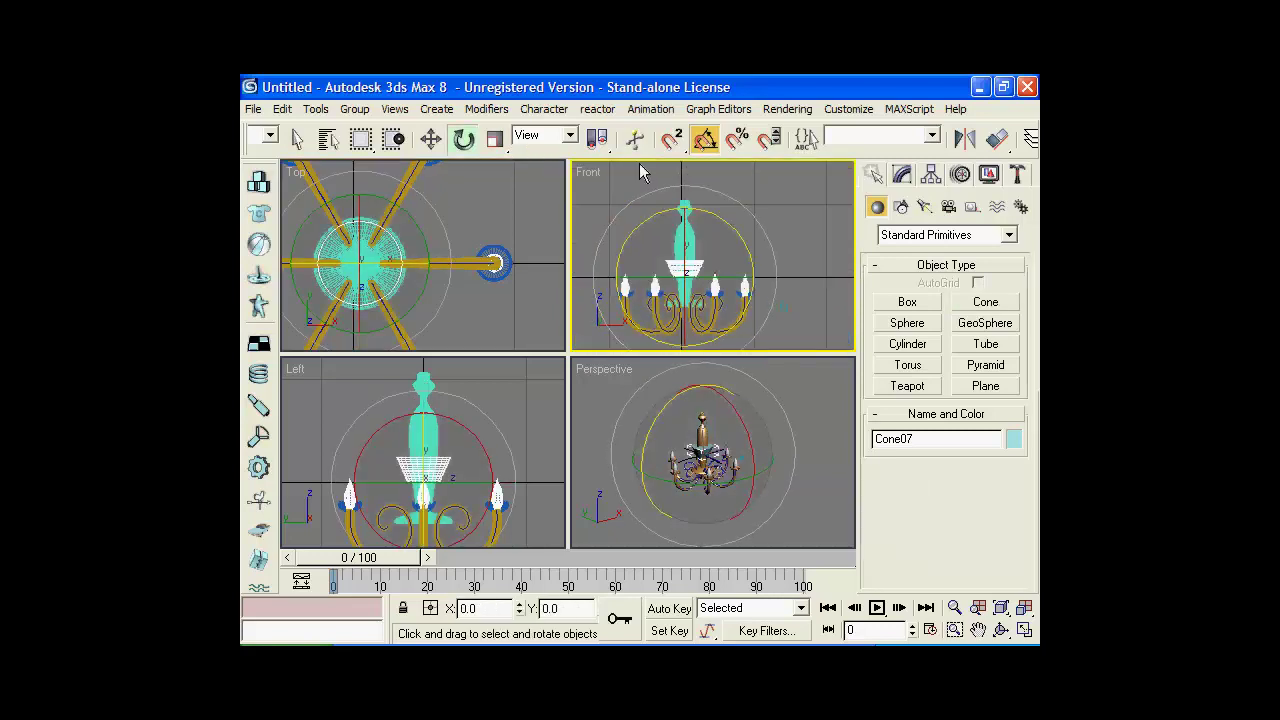
{"action": "left_click", "coordinate": [431, 139]}
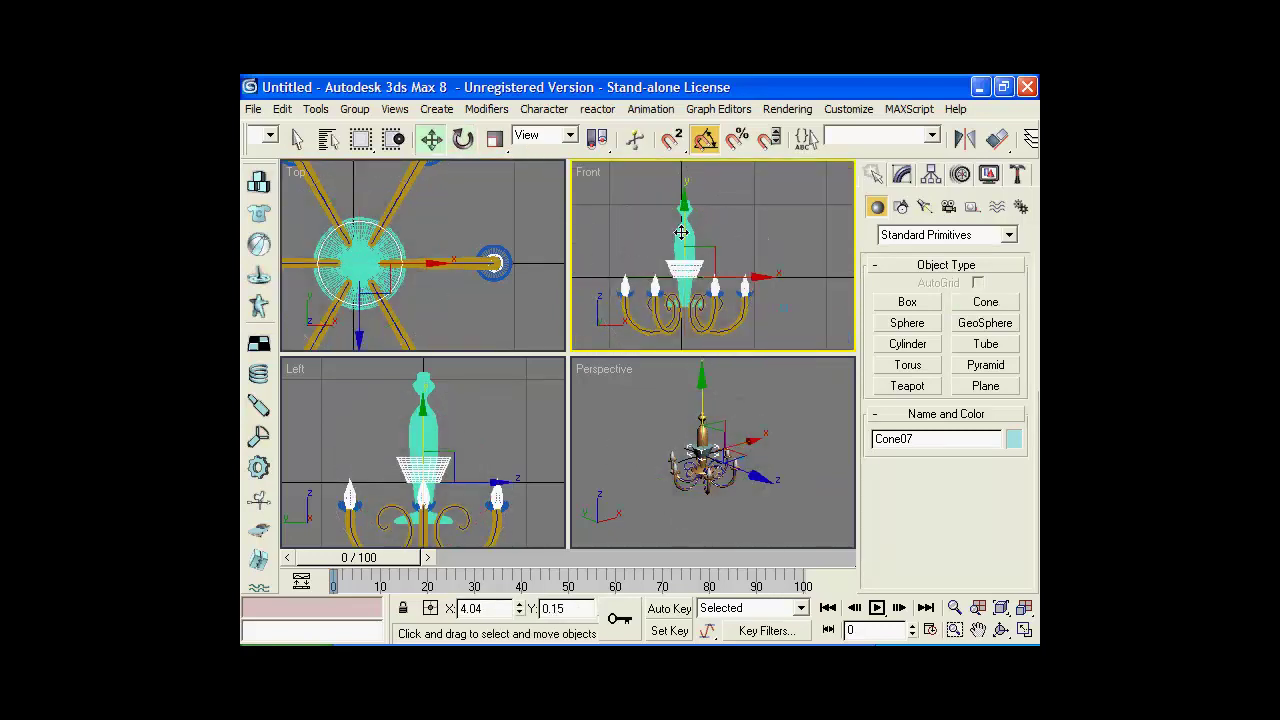
{"action": "left_click_drag", "start_coordinate": [672, 231], "coordinate": [702, 158]}
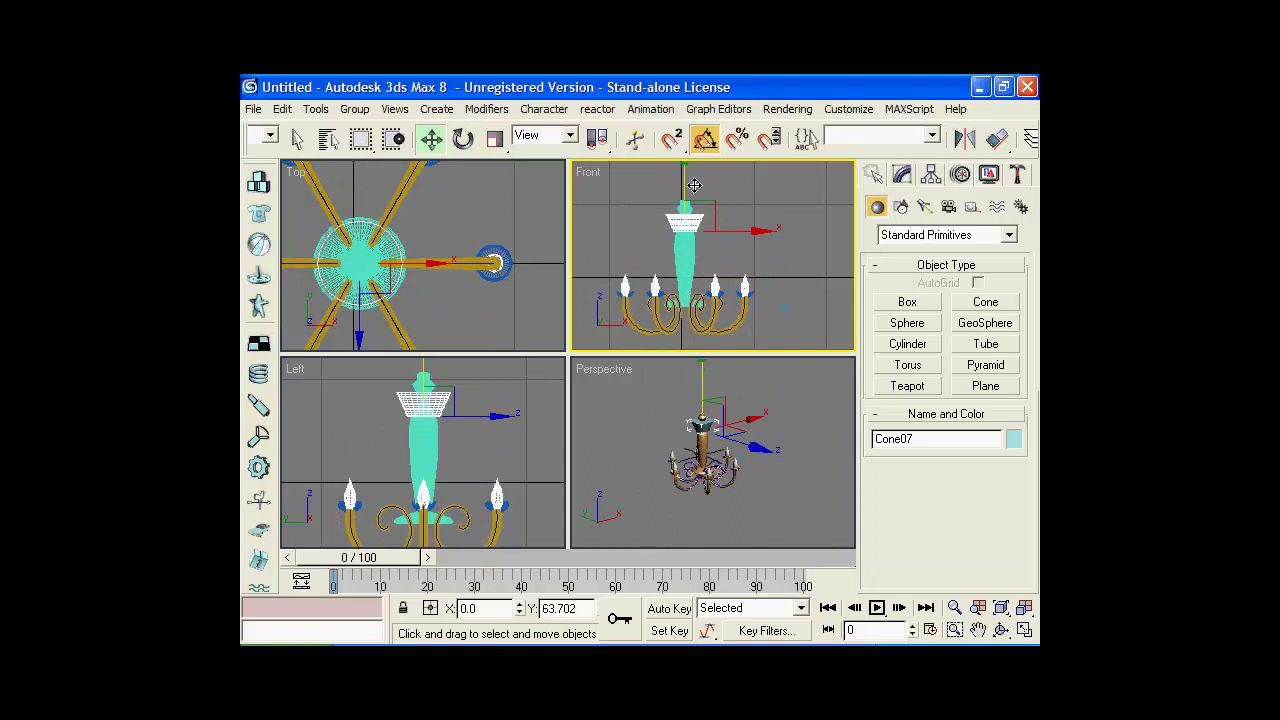
{"action": "left_click", "coordinate": [495, 139]}
{"action": "left_click_drag", "start_coordinate": [692, 218], "coordinate": [737, 380]}
{"action": "left_click", "coordinate": [783, 415]}
Check the Metal_Dark_Gold material, then select stray Cone07 and delete it
{"action": "left_click_drag", "start_coordinate": [922, 158], "coordinate": [653, 158]}
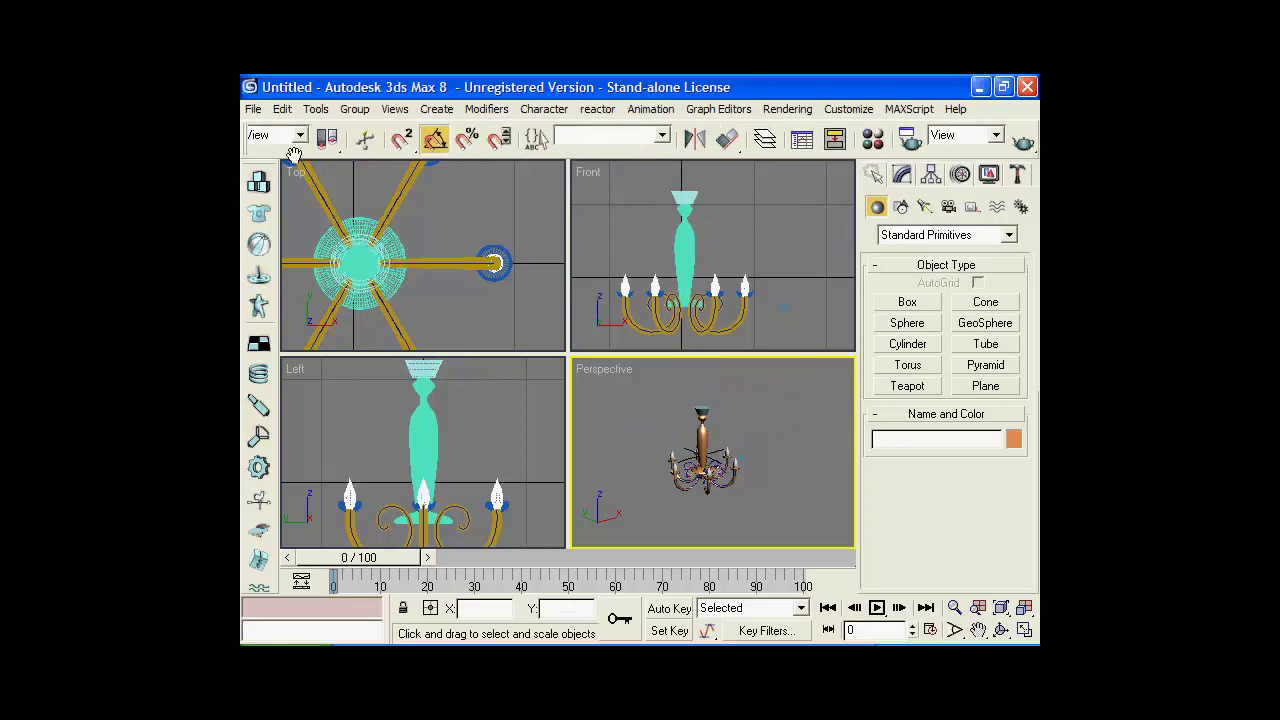
{"action": "left_click", "coordinate": [873, 139]}
{"action": "left_click", "coordinate": [350, 205]}
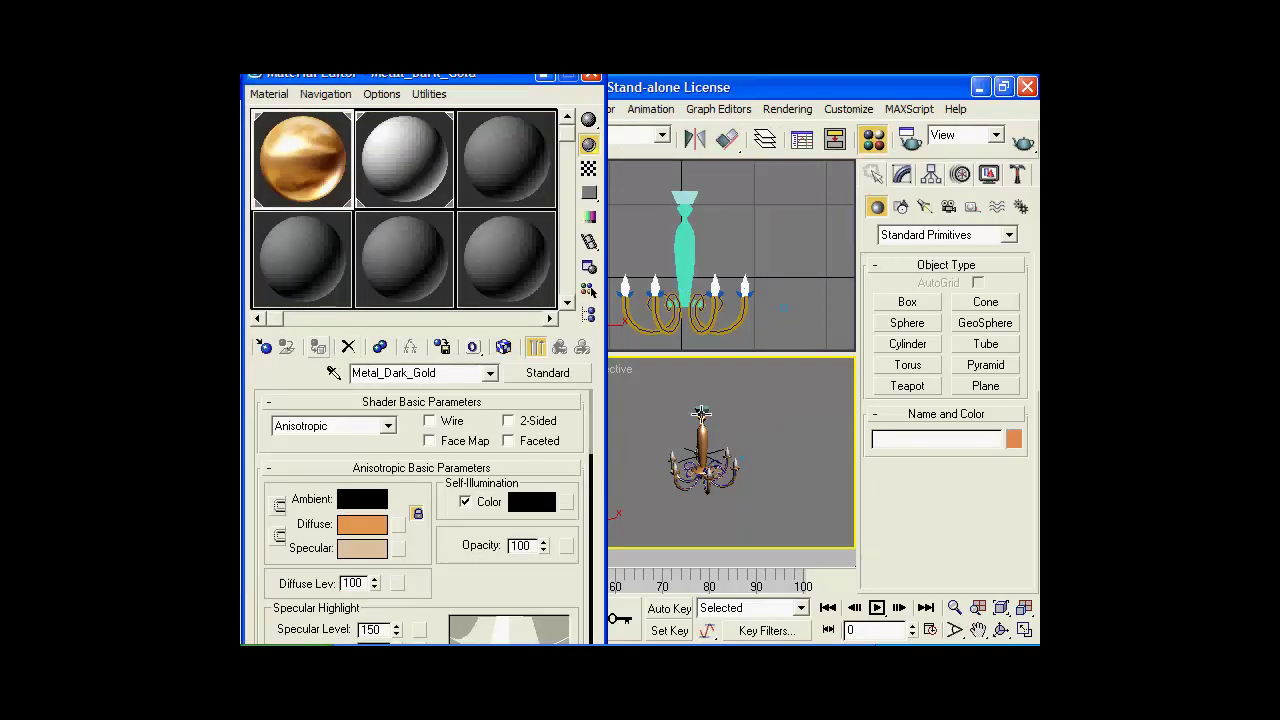
{"action": "left_click", "coordinate": [701, 413]}
{"action": "left_click", "coordinate": [333, 369]}
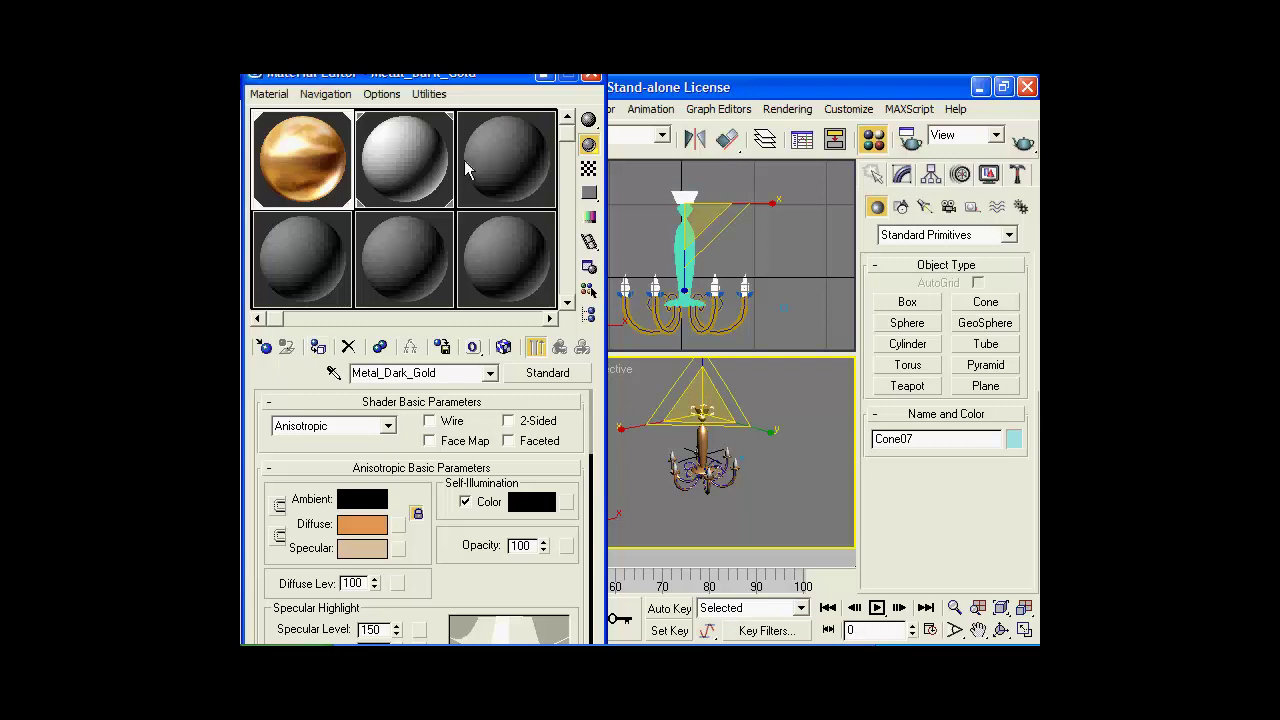
{"action": "left_click", "coordinate": [591, 76]}
{"action": "key", "text": "Delete"}
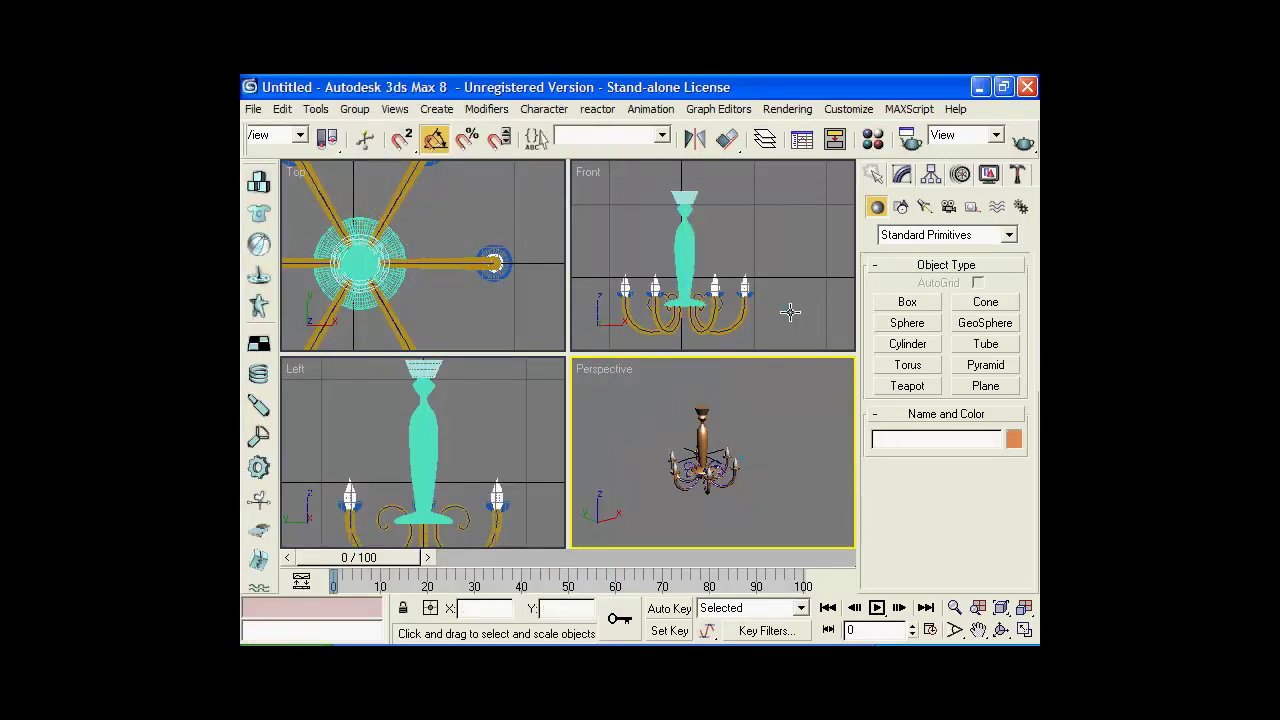
Create a torus in the Front view and scale it into a narrow oval chain link
{"action": "left_click", "coordinate": [918, 366]}
{"action": "left_click_drag", "start_coordinate": [760, 222], "coordinate": [768, 228]}
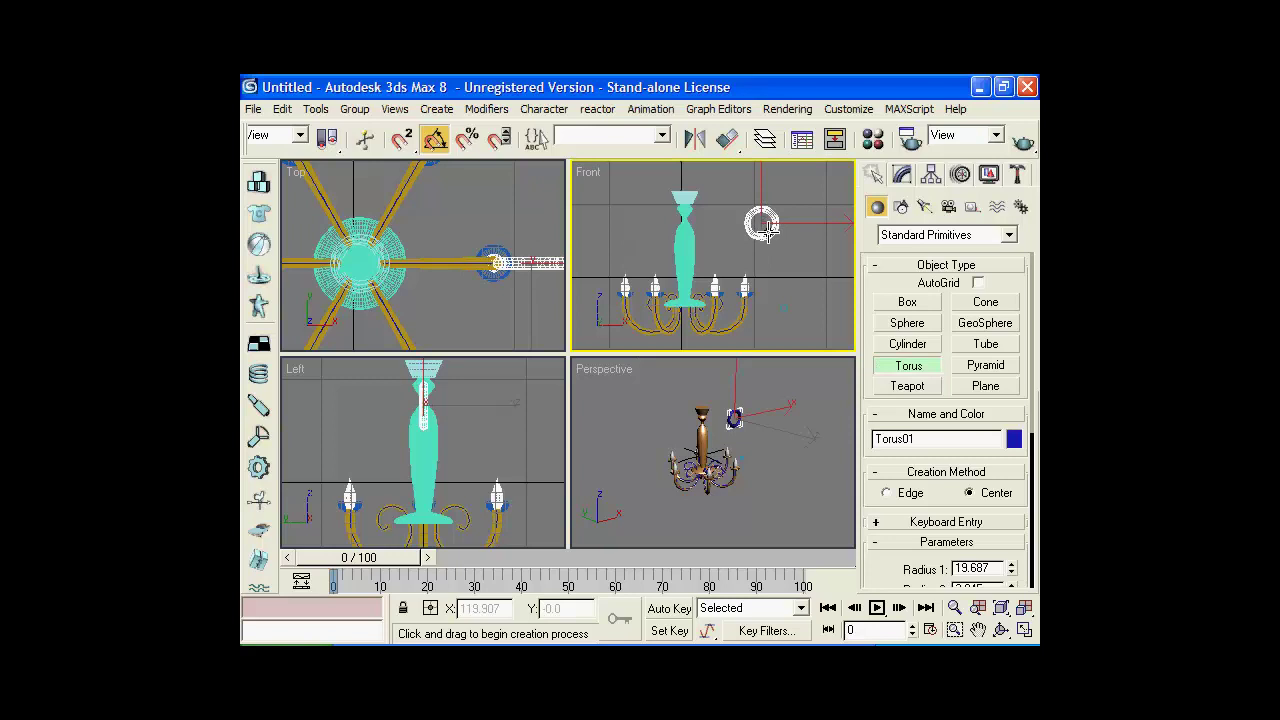
{"action": "left_click_drag", "start_coordinate": [333, 145], "coordinate": [640, 145]}
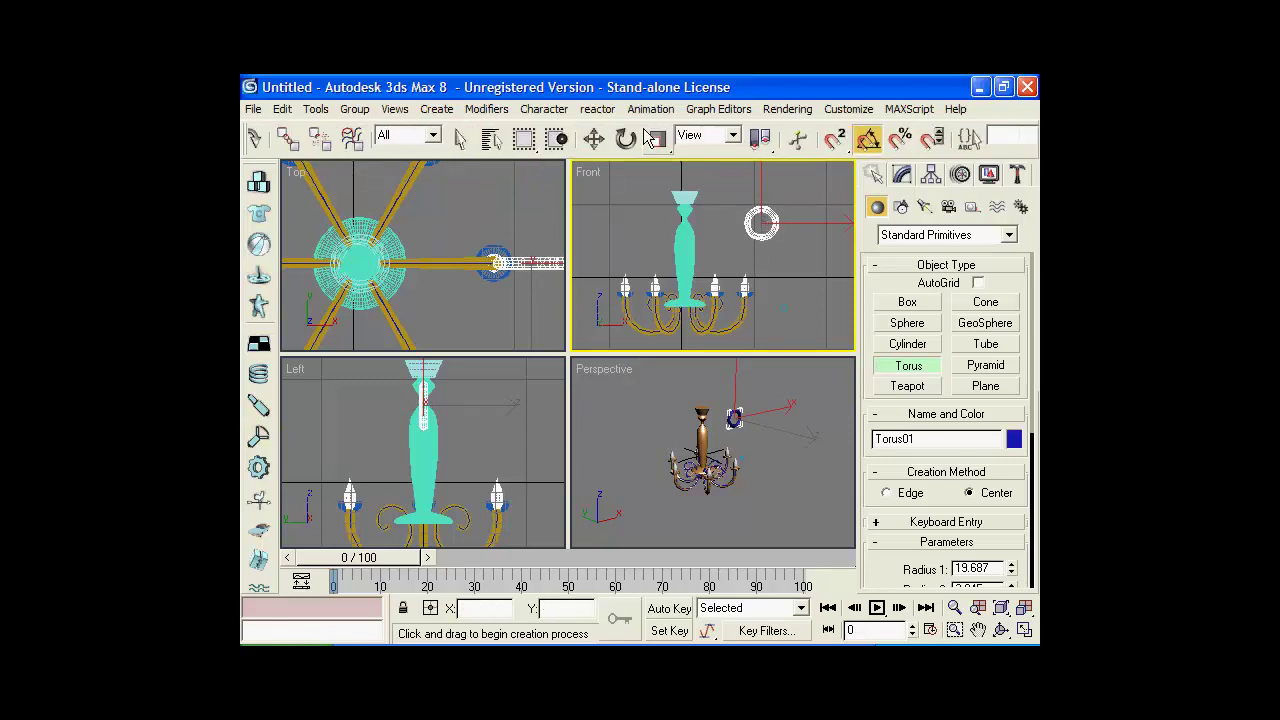
{"action": "left_click", "coordinate": [658, 139]}
{"action": "left_click_drag", "start_coordinate": [735, 415], "coordinate": [735, 416]}
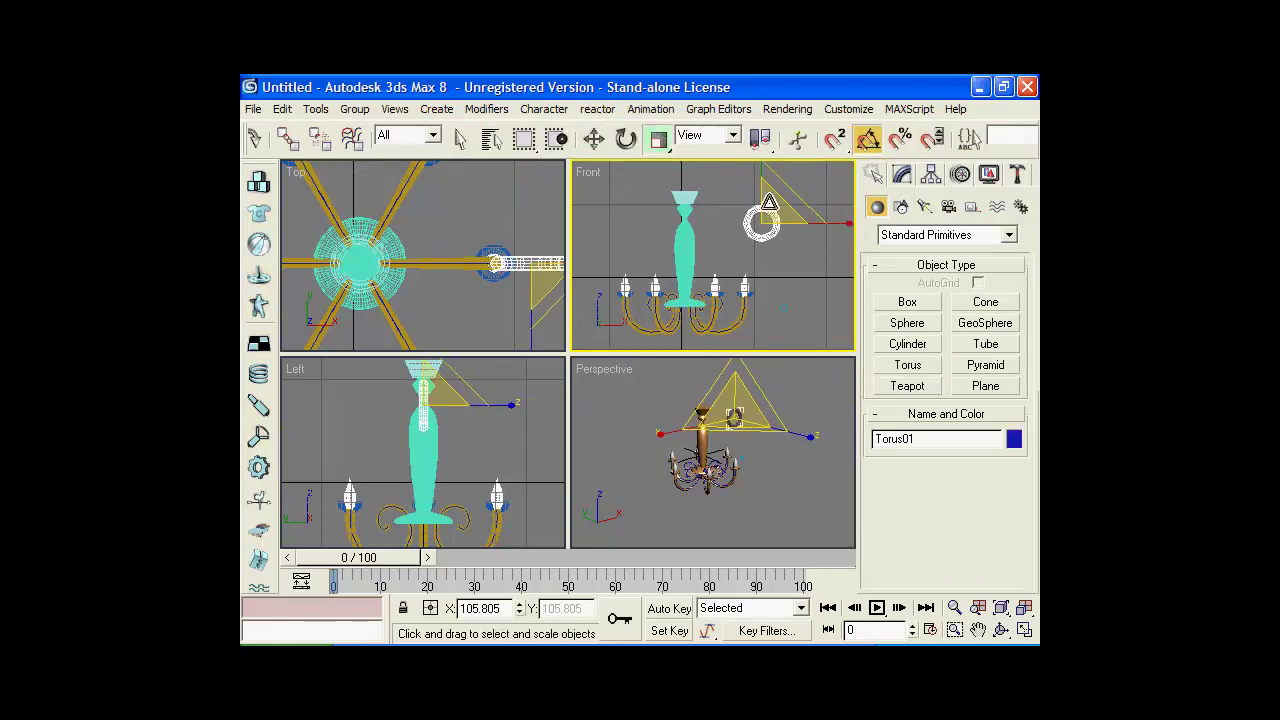
{"action": "left_click_drag", "start_coordinate": [754, 186], "coordinate": [755, 136]}
{"action": "left_click_drag", "start_coordinate": [736, 259], "coordinate": [596, 298]}
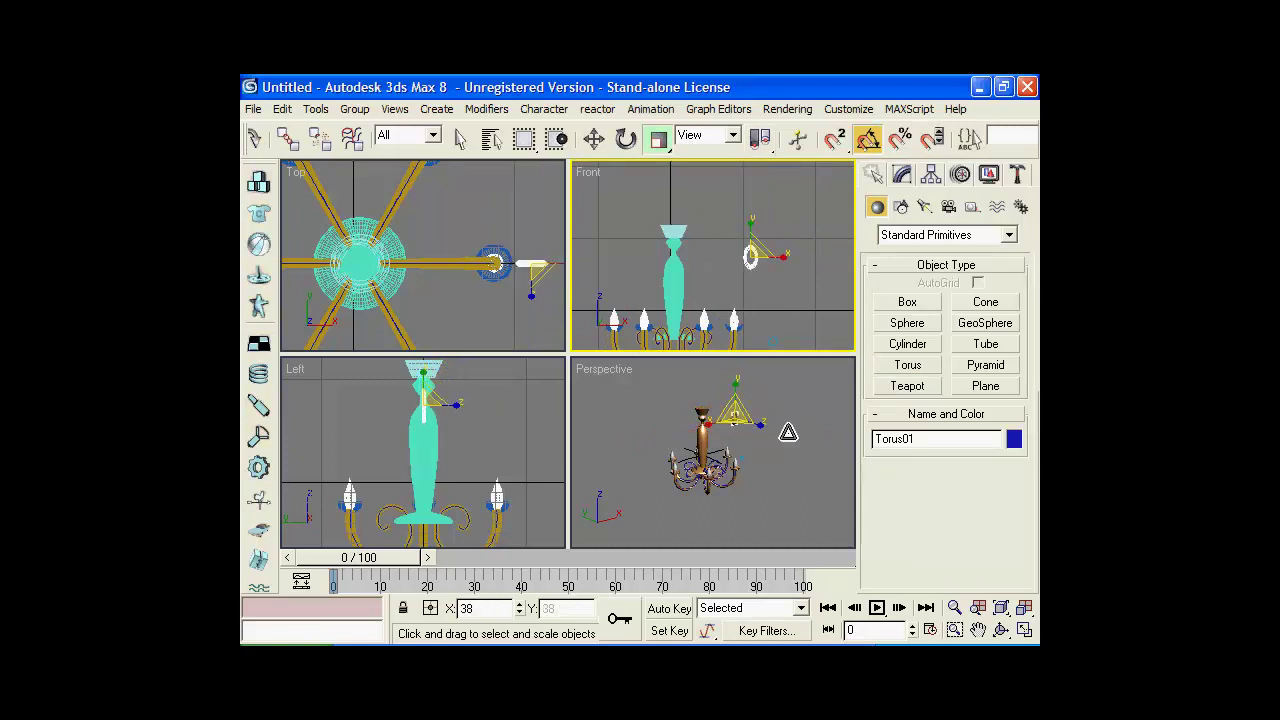
{"action": "scroll", "coordinate": [750, 280], "scroll_direction": "up", "scroll_amount": 1}
{"action": "scroll", "coordinate": [786, 294], "scroll_direction": "up", "scroll_amount": 2}
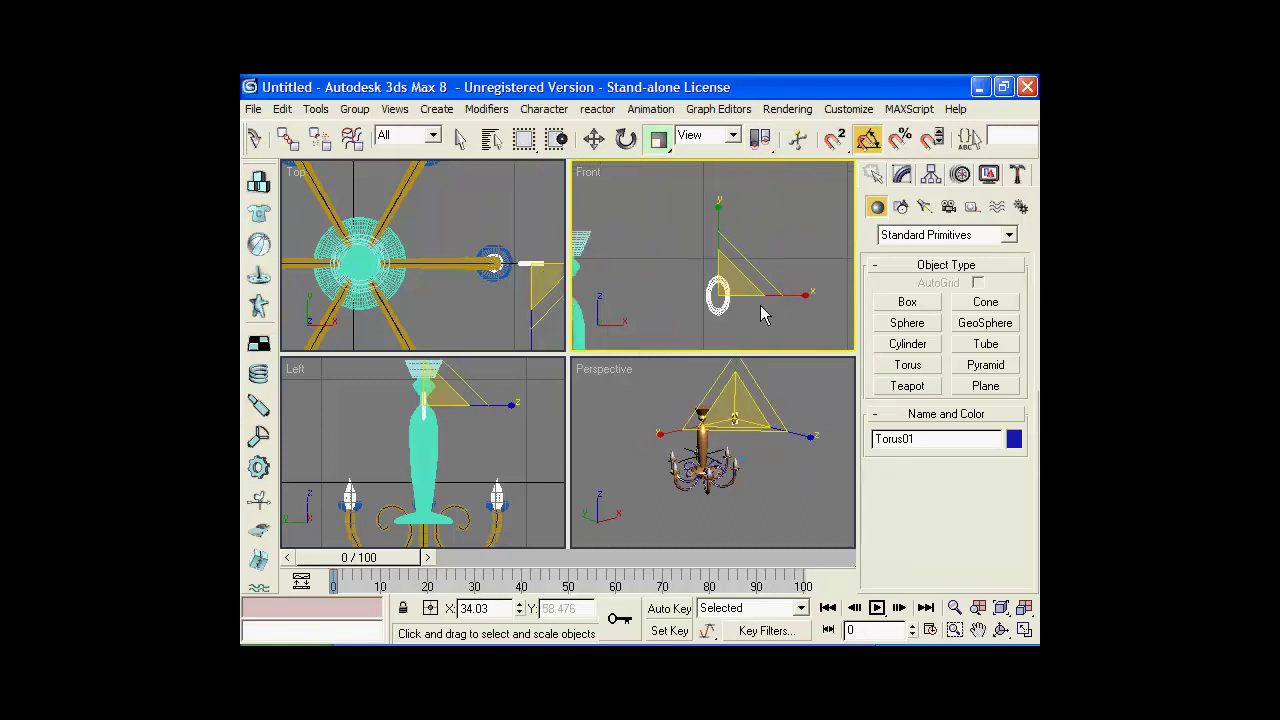
Load Metal_ChromeFast from the material library into an unused Material Editor slot
{"action": "left_click_drag", "start_coordinate": [998, 148], "coordinate": [549, 148]}
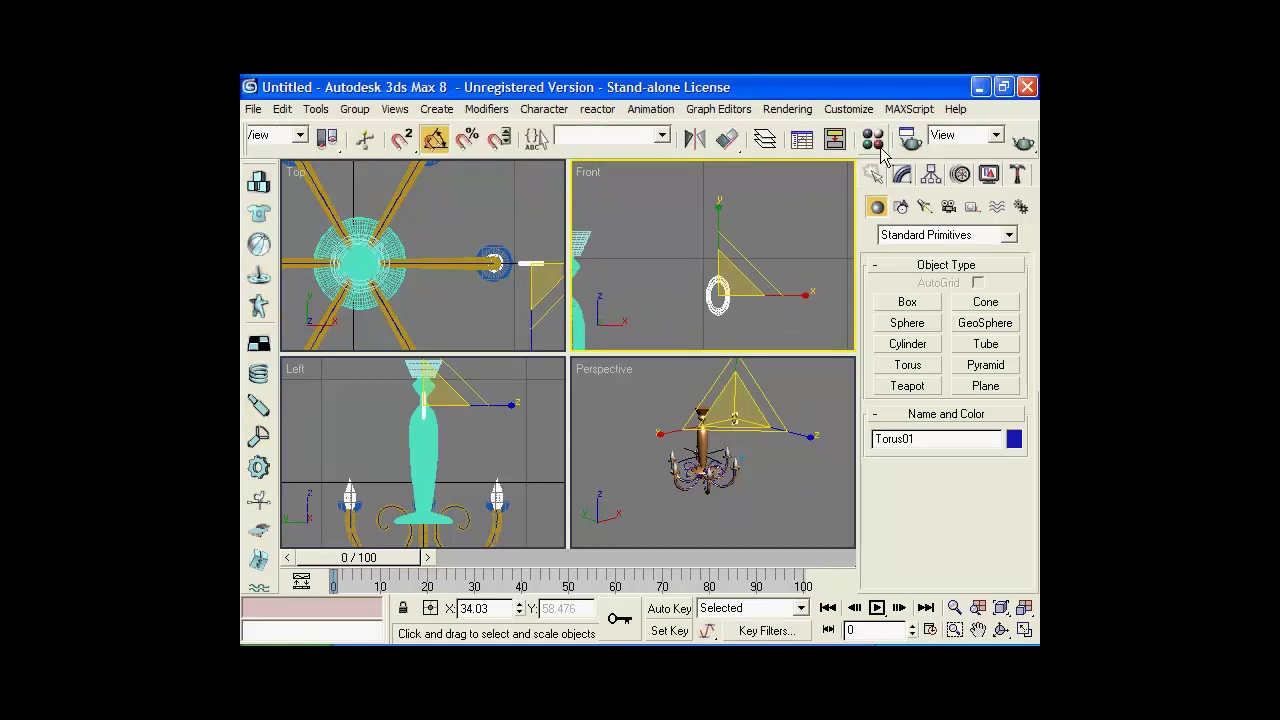
{"action": "left_click", "coordinate": [877, 143]}
{"action": "left_click", "coordinate": [401, 179]}
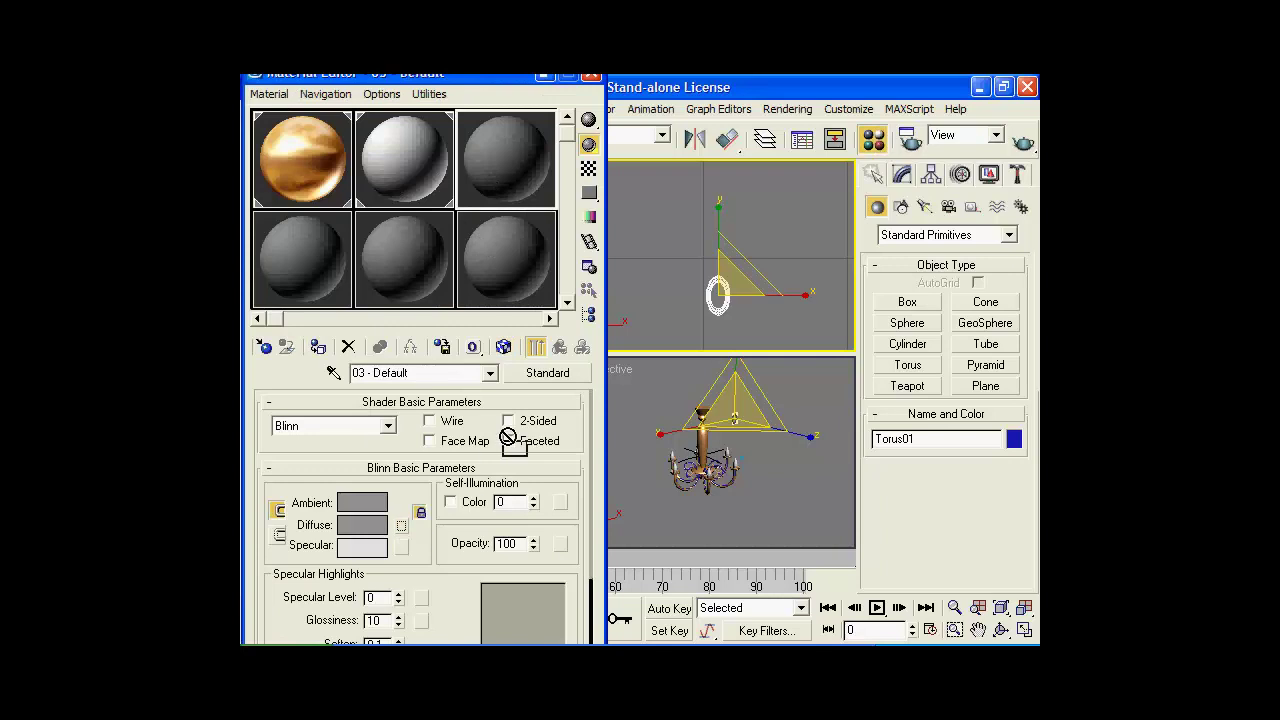
{"action": "left_click", "coordinate": [550, 373]}
{"action": "left_click_drag", "start_coordinate": [843, 177], "coordinate": [843, 344]}
{"action": "left_click", "coordinate": [645, 339]}
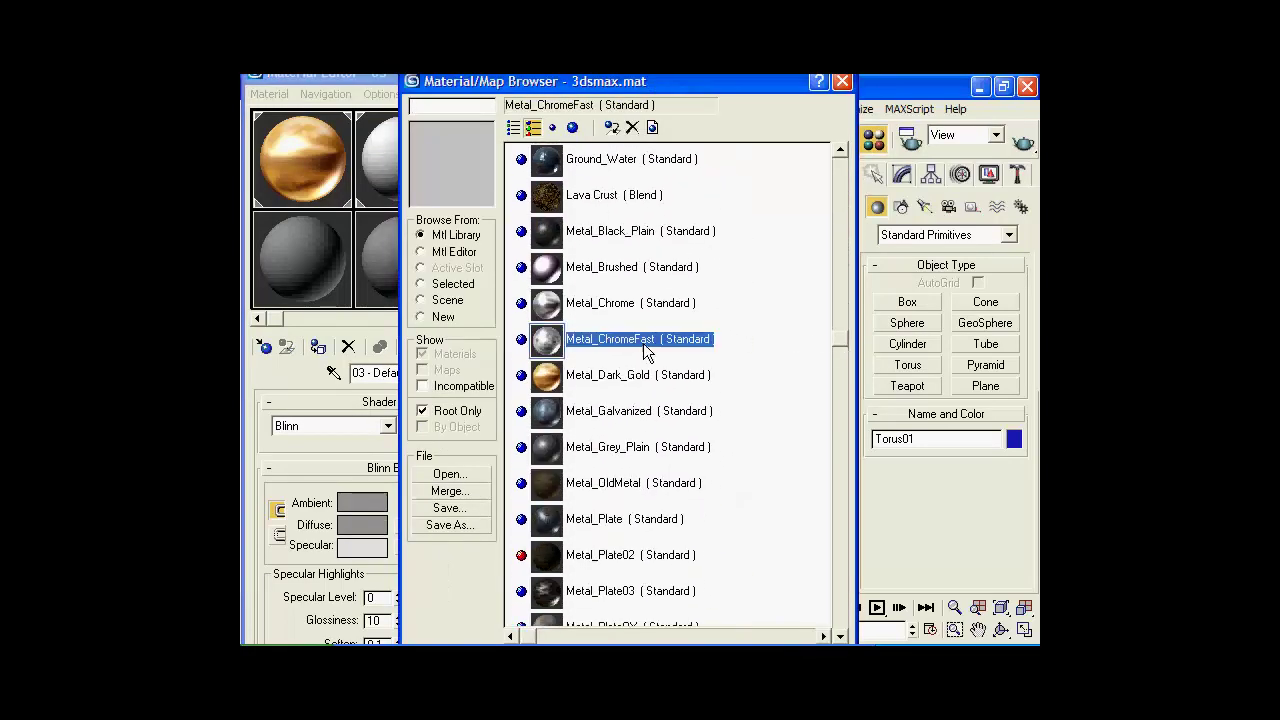
{"action": "double_click", "coordinate": [645, 339]}
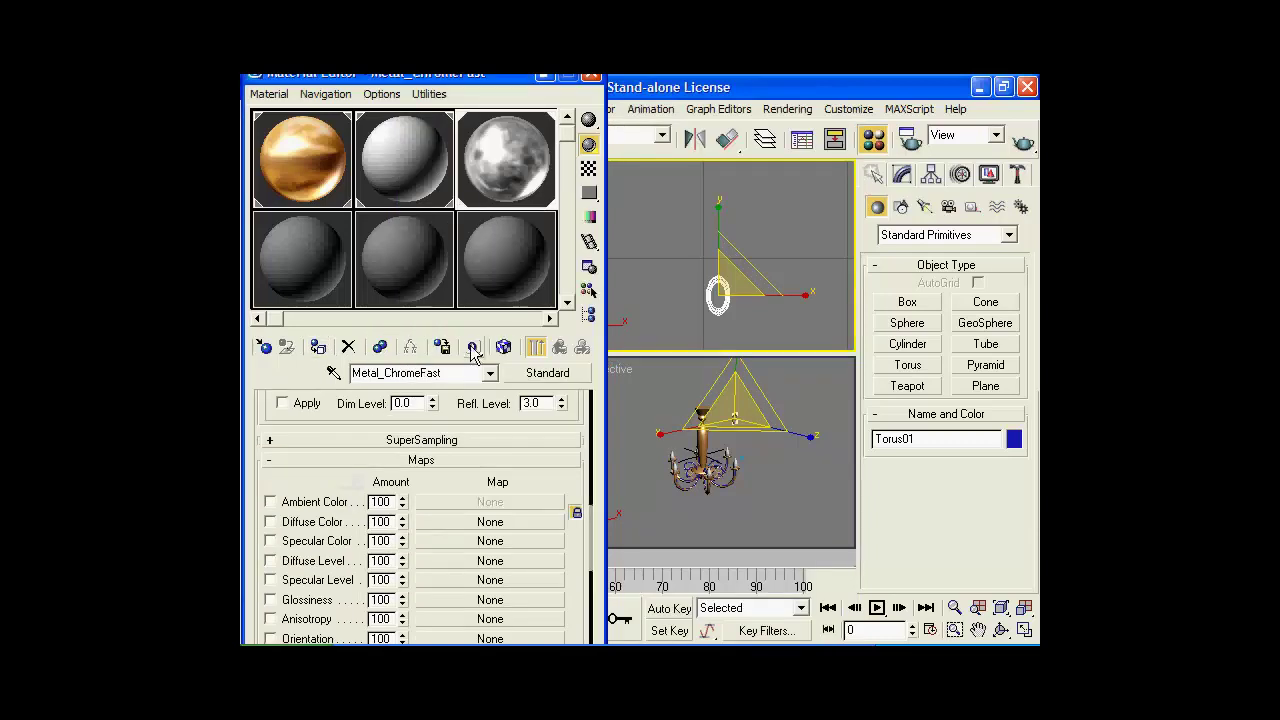
{"action": "left_click", "coordinate": [591, 77]}
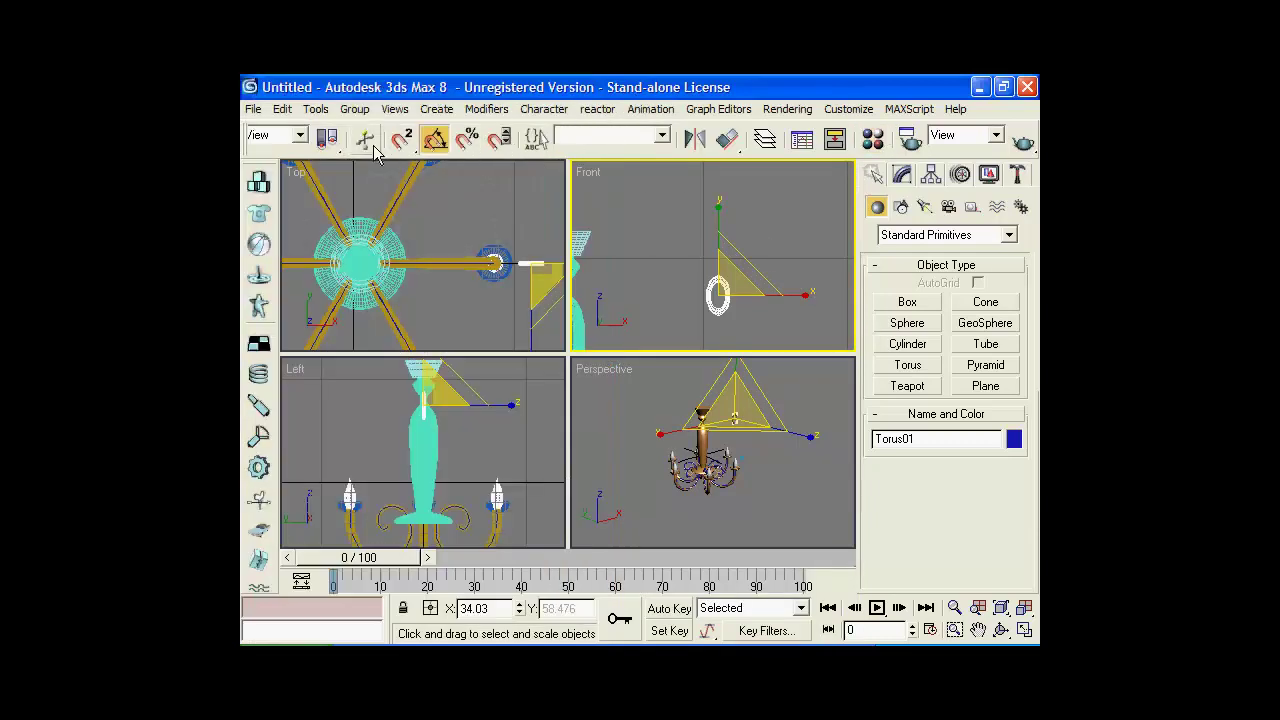
Clone the torus rotated 90° and raise the copy to interlock with the first link
{"action": "left_click_drag", "start_coordinate": [297, 147], "coordinate": [630, 155]}
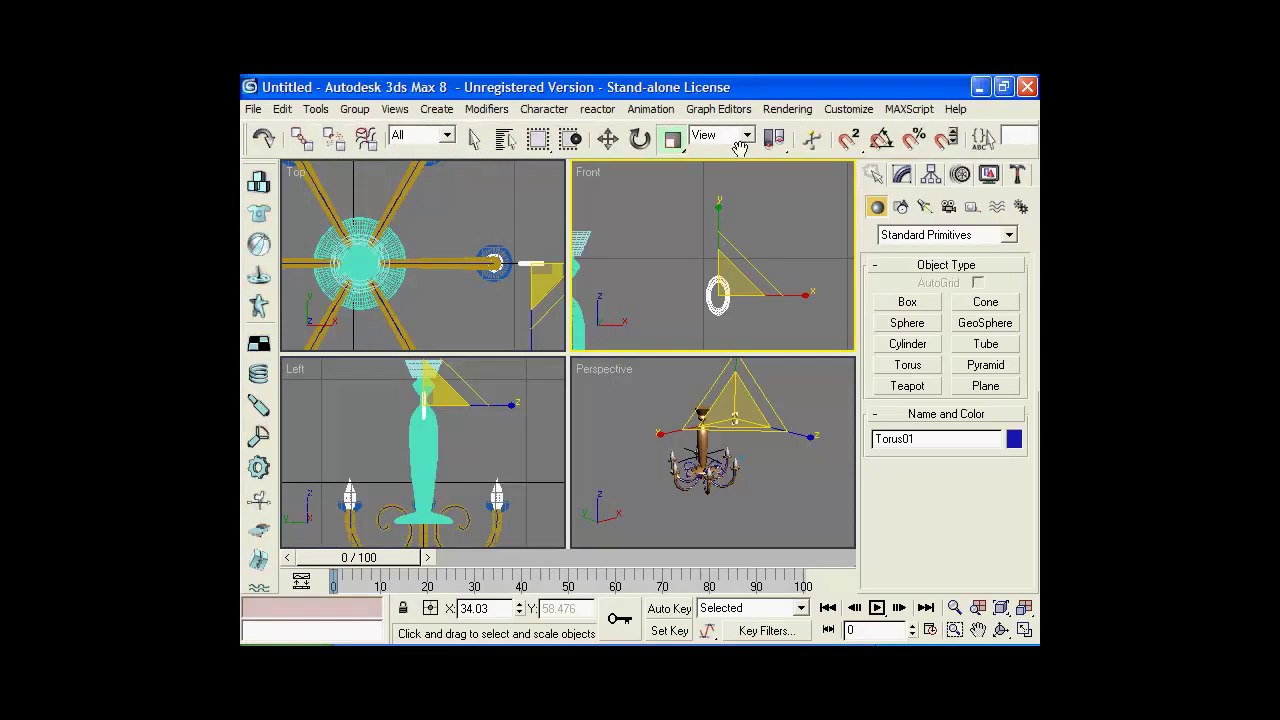
{"action": "left_click", "coordinate": [638, 139]}
{"action": "left_click_drag", "start_coordinate": [764, 298], "coordinate": [646, 303], "text": "shift"}
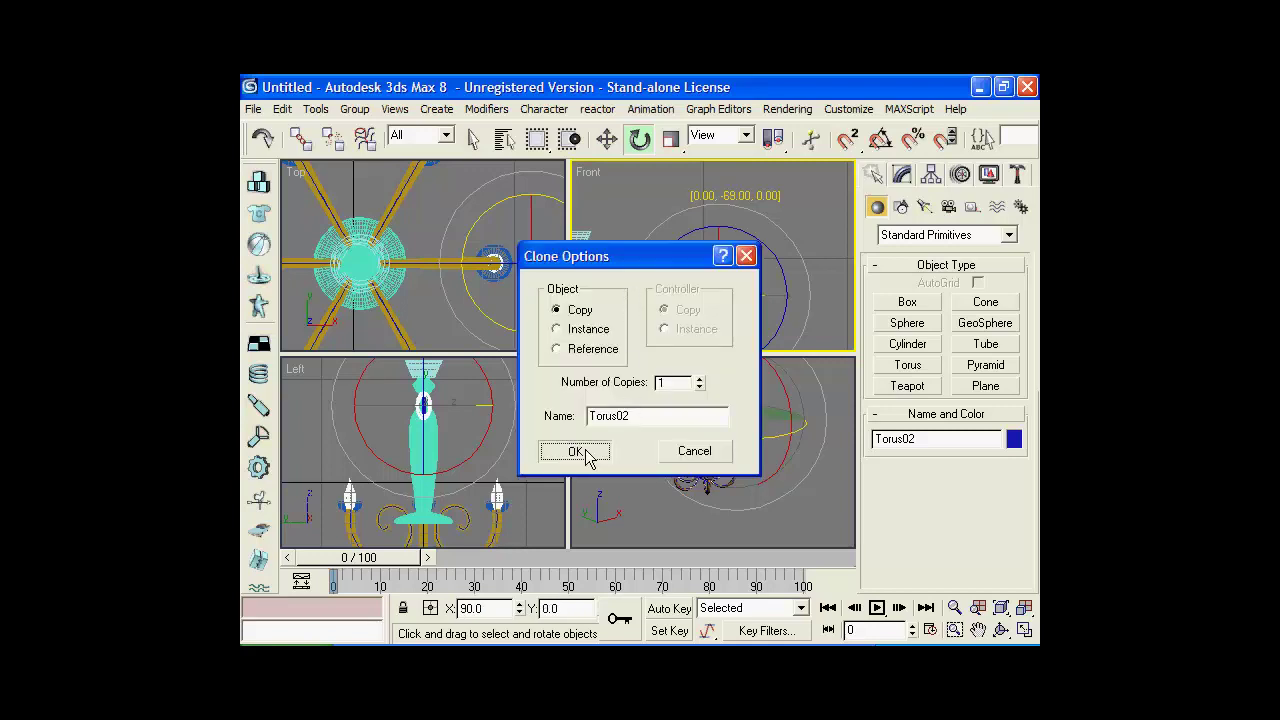
{"action": "left_click", "coordinate": [582, 456]}
{"action": "left_click", "coordinate": [606, 140]}
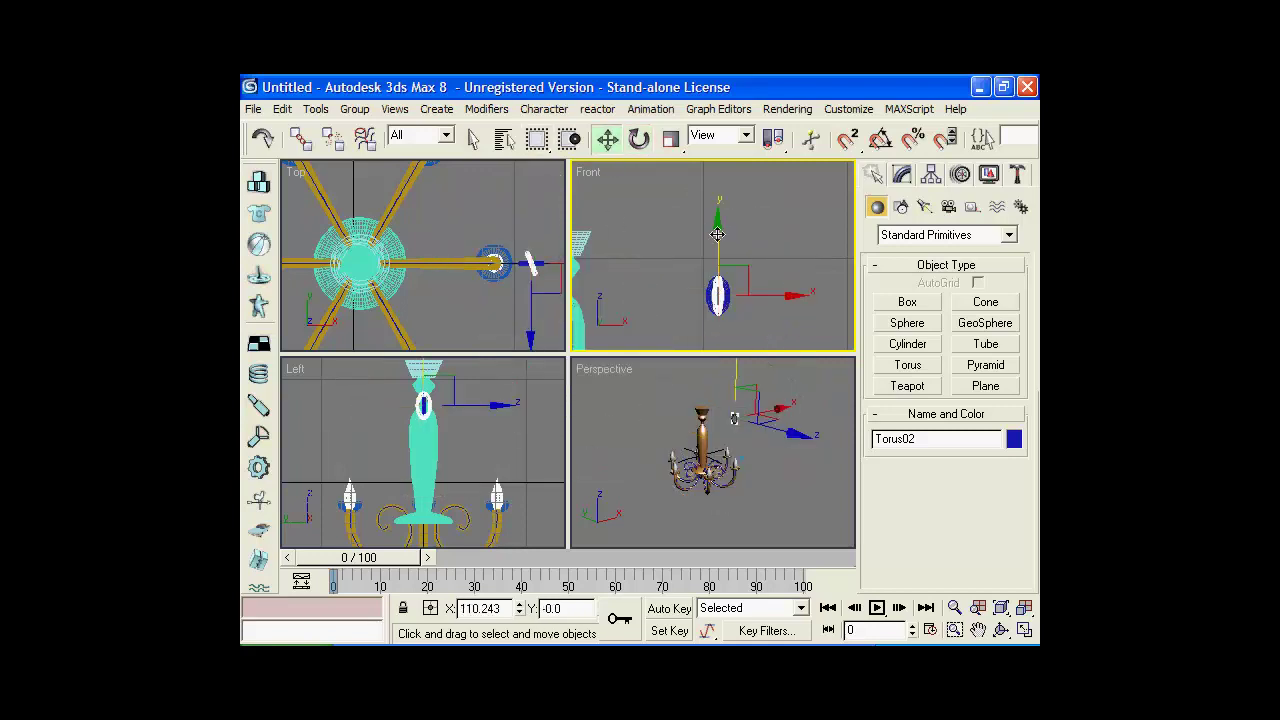
{"action": "left_click_drag", "start_coordinate": [717, 234], "coordinate": [717, 206]}
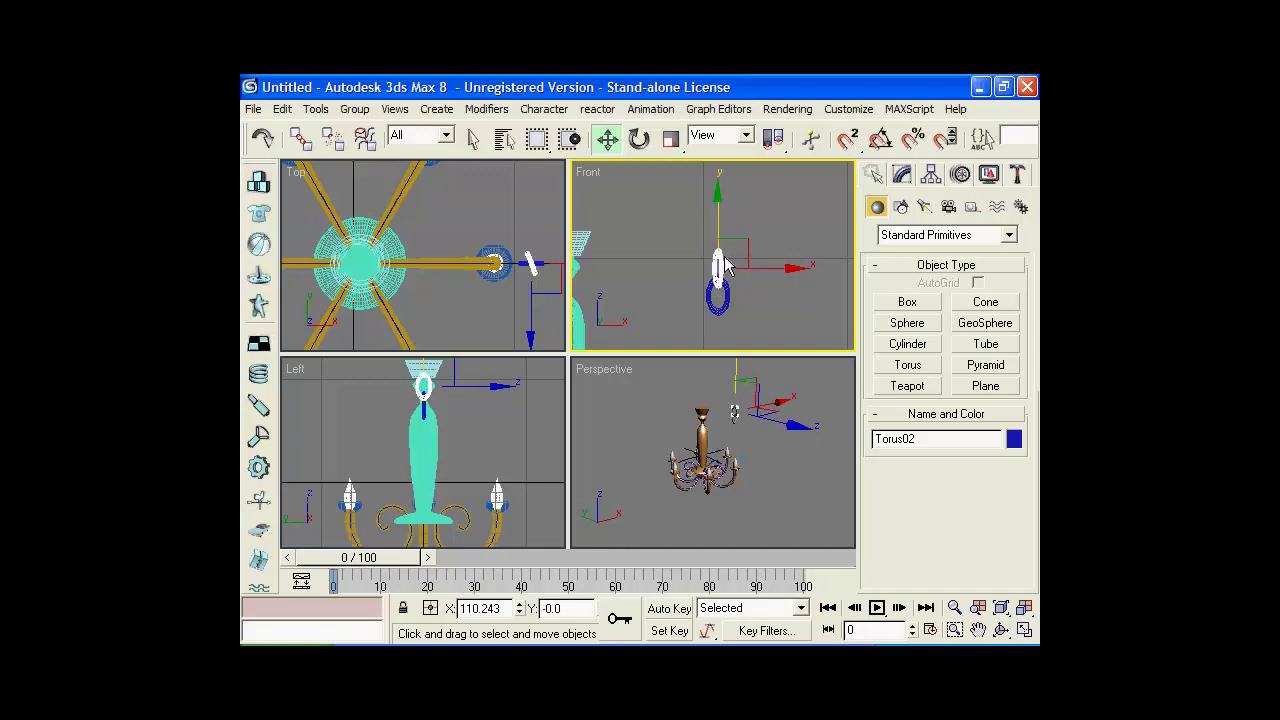
Shift-move both links upward to make multiple copies forming a long chain
{"action": "left_click_drag", "start_coordinate": [649, 343], "coordinate": [688, 321]}
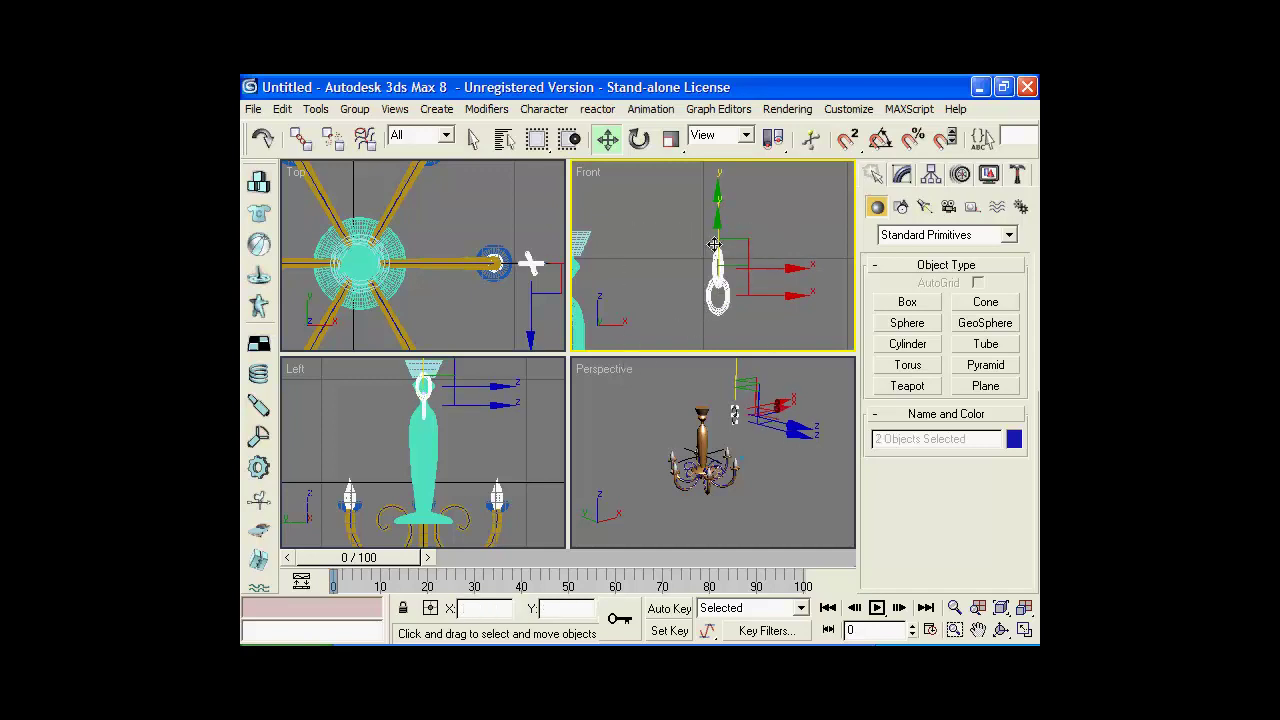
{"action": "left_click_drag", "start_coordinate": [720, 238], "coordinate": [720, 178], "text": "shift"}
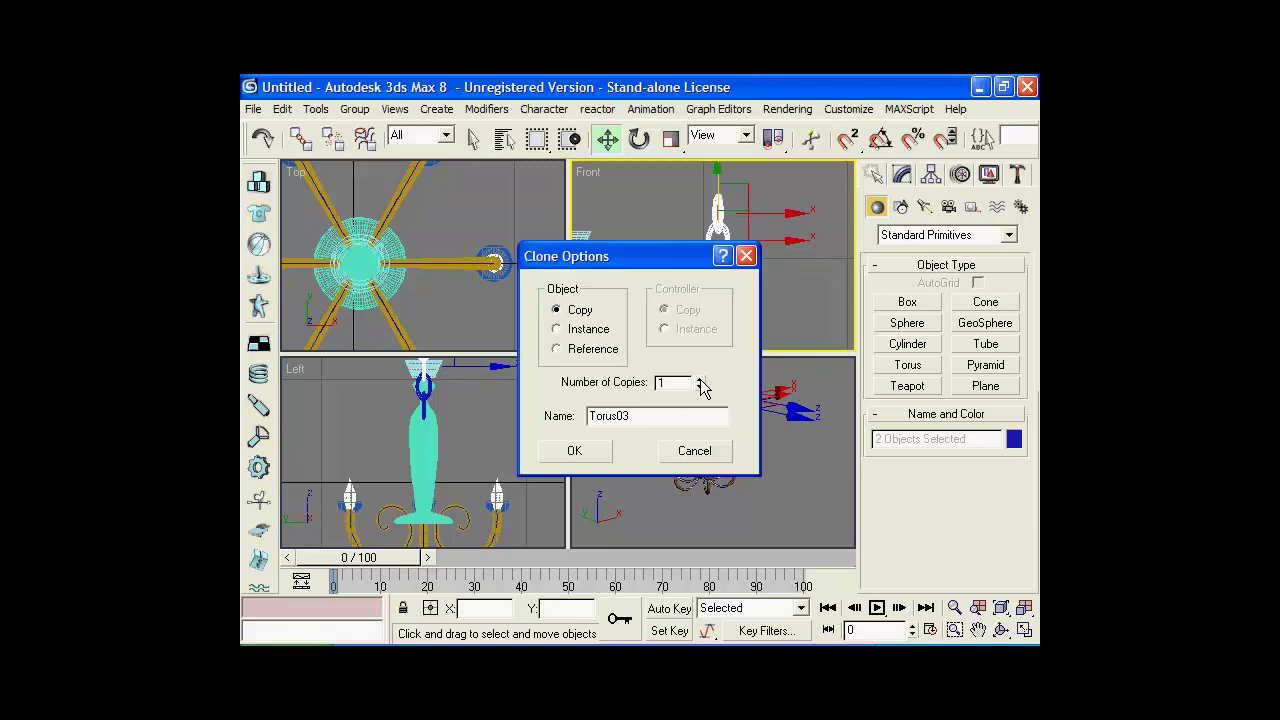
{"action": "left_click", "coordinate": [597, 448]}
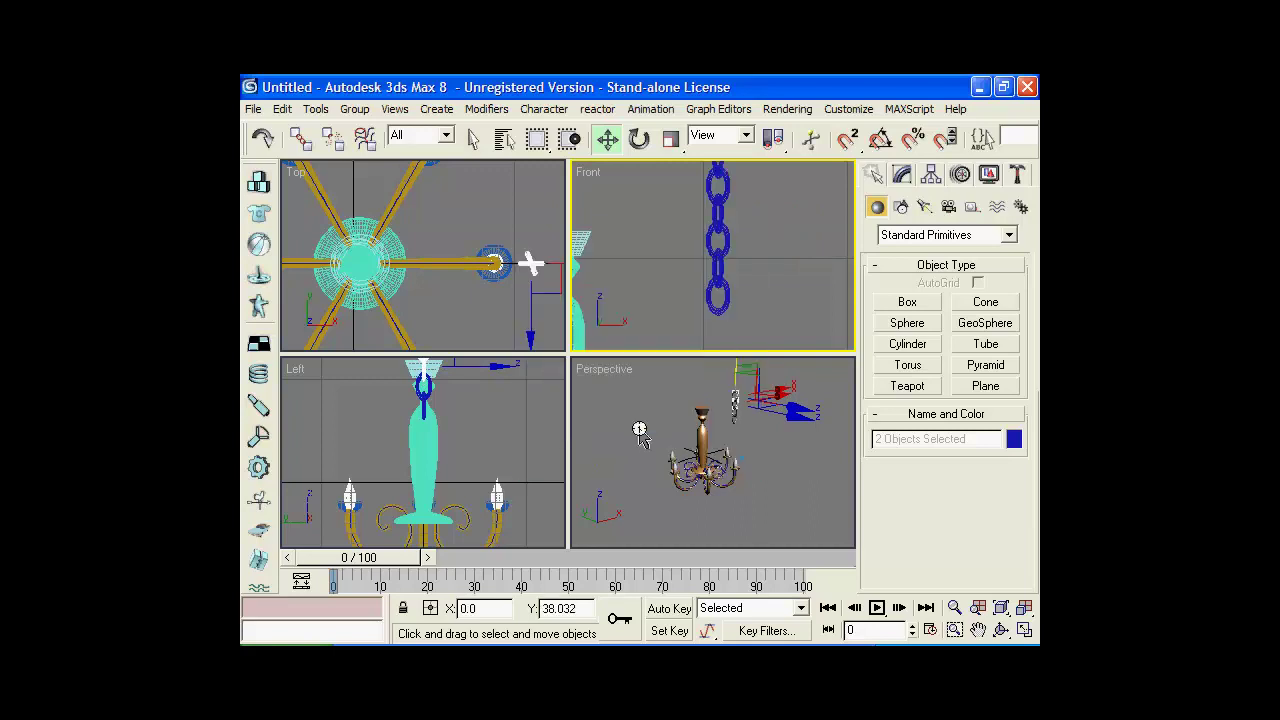
{"action": "scroll", "coordinate": [831, 262], "scroll_direction": "down", "scroll_amount": 3}
{"action": "scroll", "coordinate": [820, 315], "scroll_direction": "up", "scroll_amount": 1}
{"action": "scroll", "coordinate": [820, 315], "scroll_direction": "down", "scroll_amount": 1}
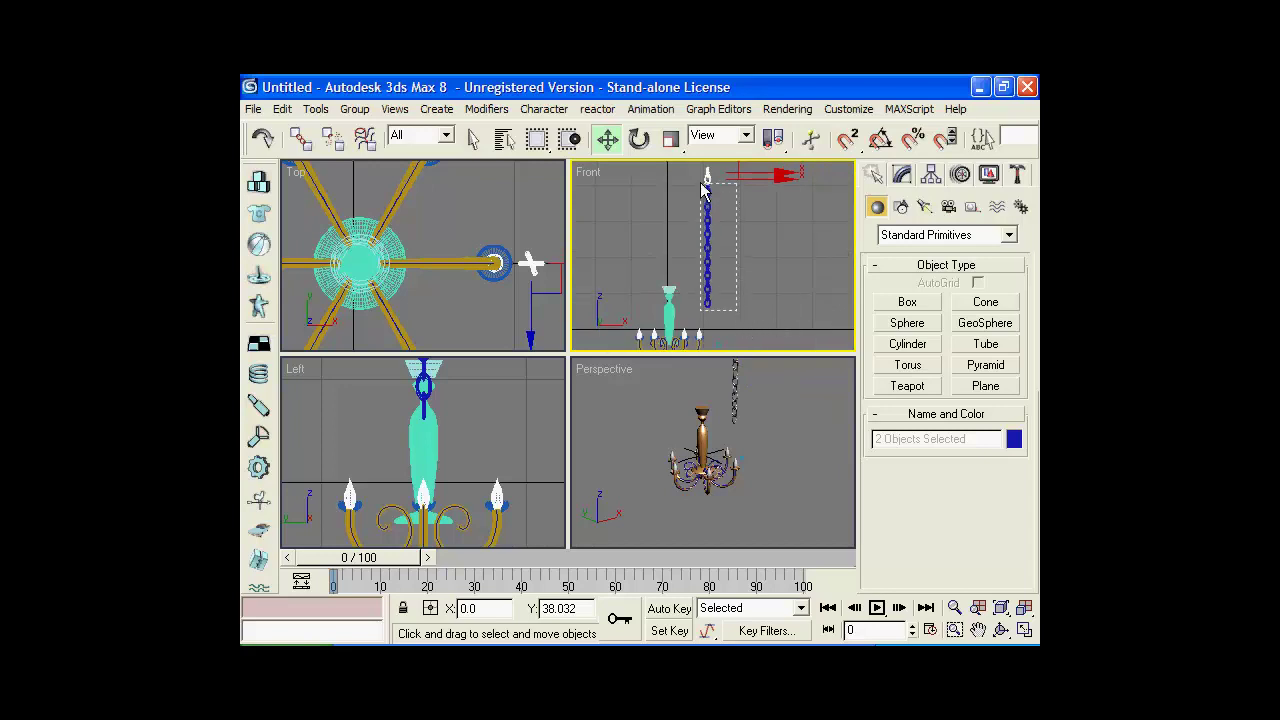
Move the whole chain so it hangs straight over the chandelier's top cup
{"action": "left_click_drag", "start_coordinate": [716, 274], "coordinate": [702, 166]}
{"action": "mouse_move", "coordinate": [776, 289]}
{"action": "left_mouse_down"}
{"action": "mouse_move", "coordinate": [668, 229]}
{"action": "mouse_move", "coordinate": [670, 212]}
{"action": "left_mouse_up"}
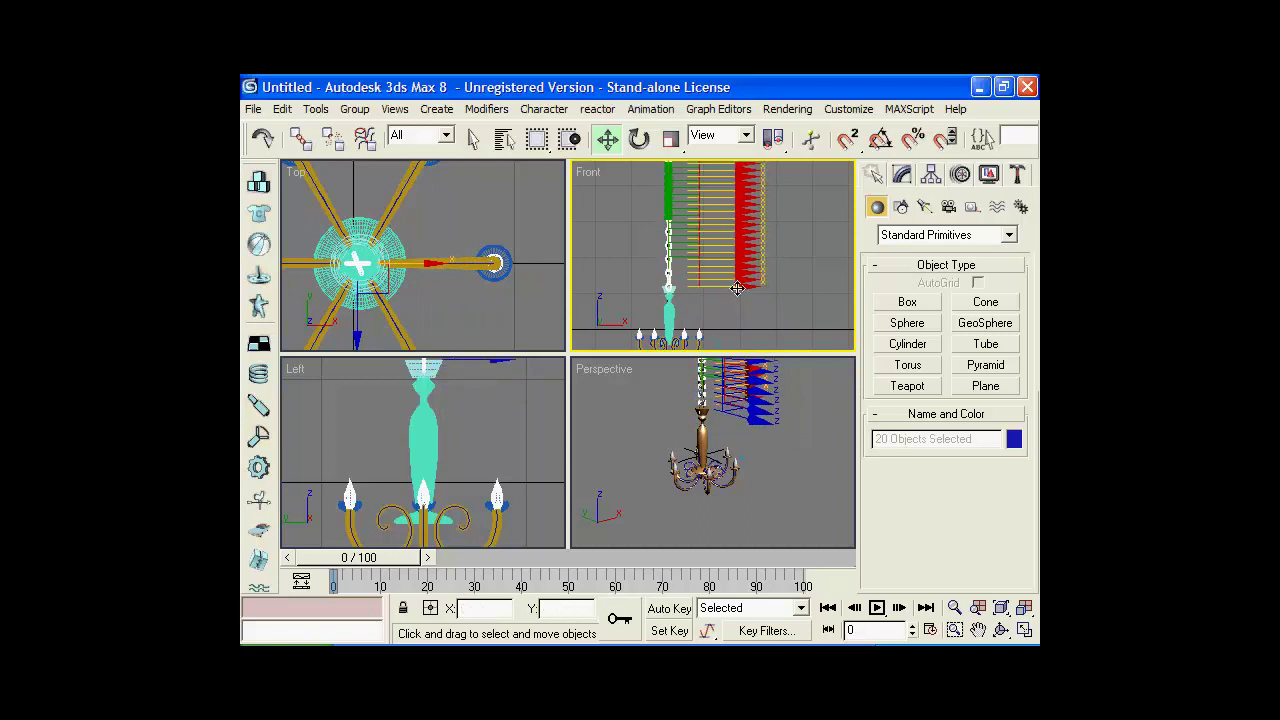
{"action": "left_click_drag", "start_coordinate": [737, 288], "coordinate": [735, 290]}
{"action": "left_click", "coordinate": [790, 430]}
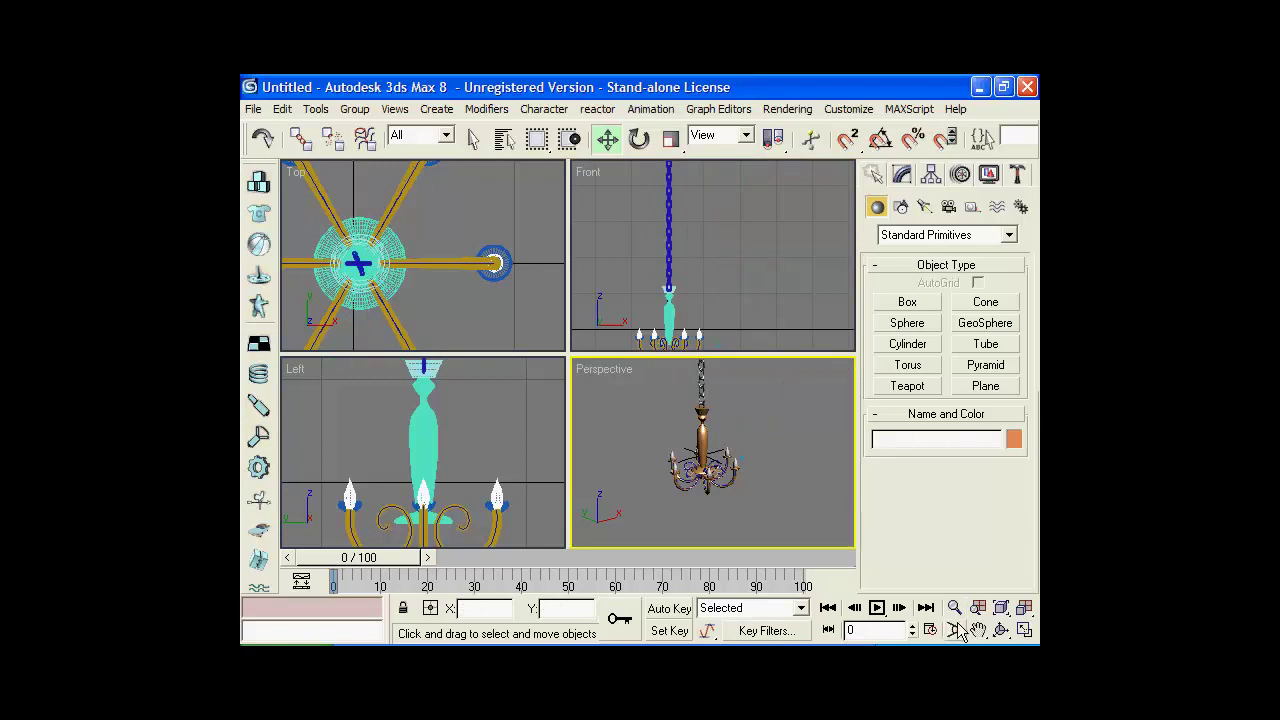
Zoom the Perspective view in on the chandelier, maximize it, and orbit around it
{"action": "left_click", "coordinate": [955, 630]}
{"action": "mouse_move", "coordinate": [809, 531]}
{"action": "left_mouse_down"}
{"action": "mouse_move", "coordinate": [770, 487]}
{"action": "mouse_move", "coordinate": [645, 401]}
{"action": "left_mouse_up"}
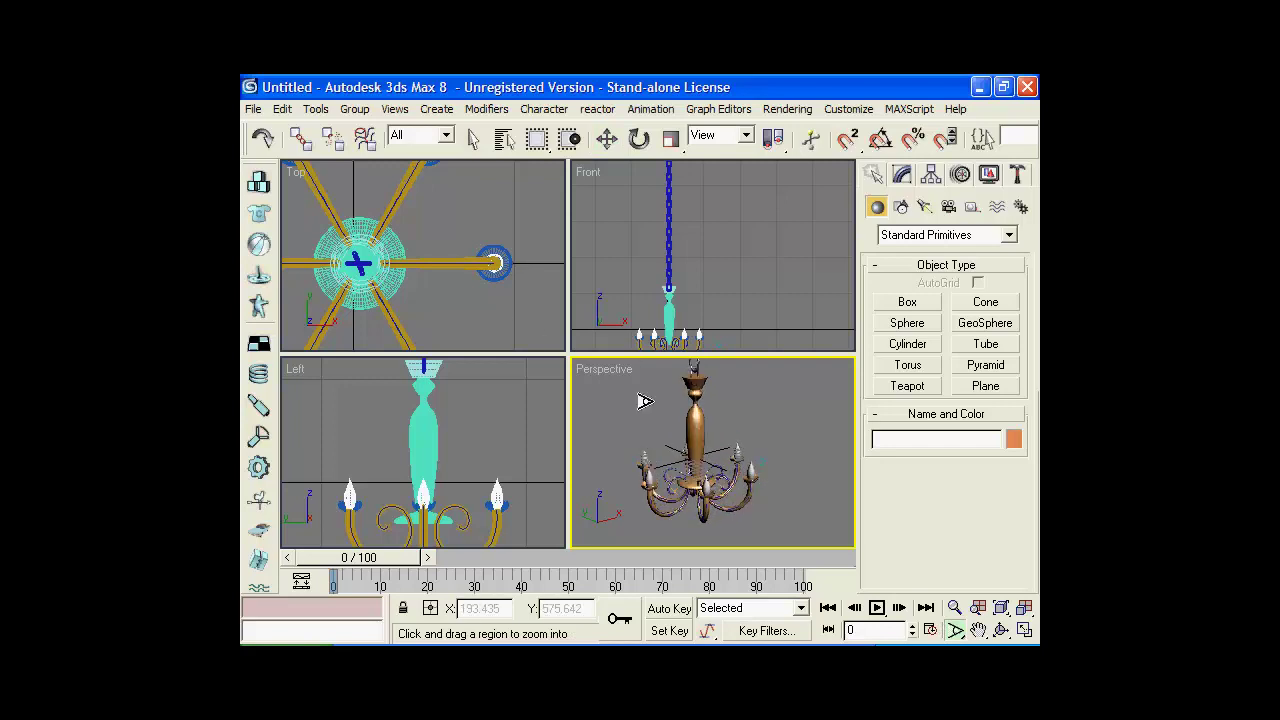
{"action": "left_click", "coordinate": [1025, 629]}
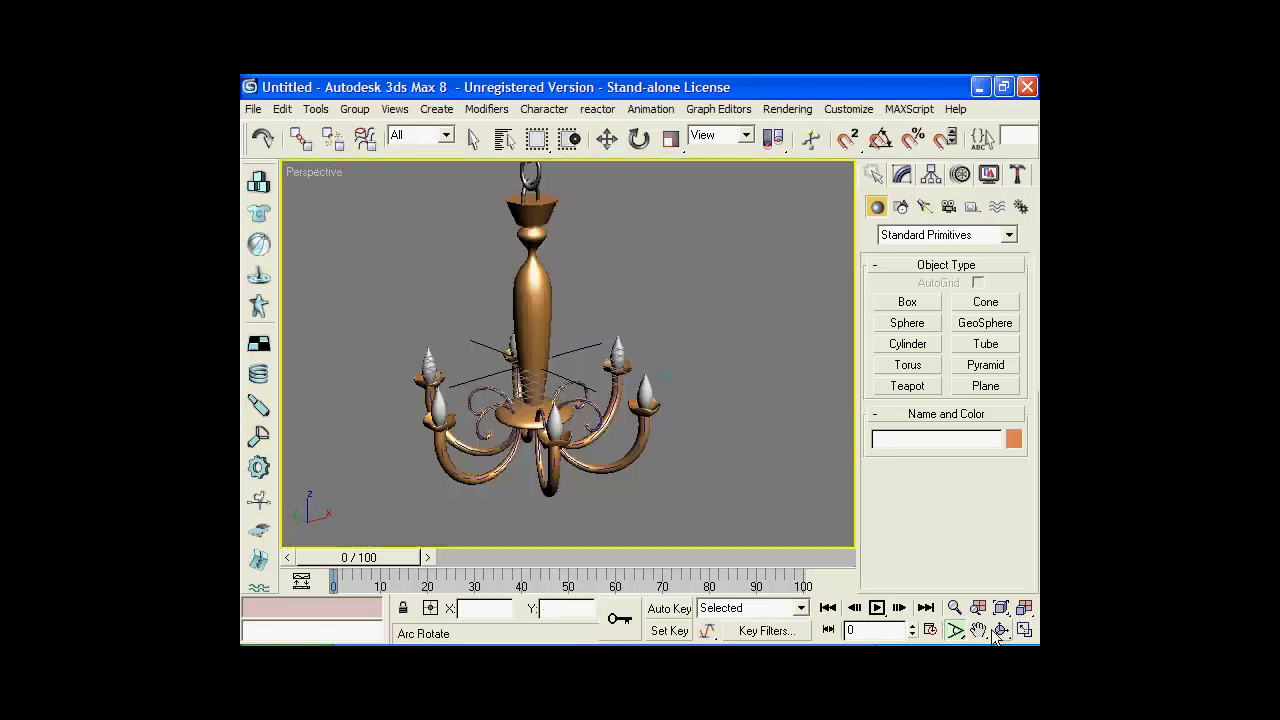
{"action": "left_click", "coordinate": [1001, 629]}
{"action": "left_click_drag", "start_coordinate": [568, 380], "coordinate": [659, 370]}
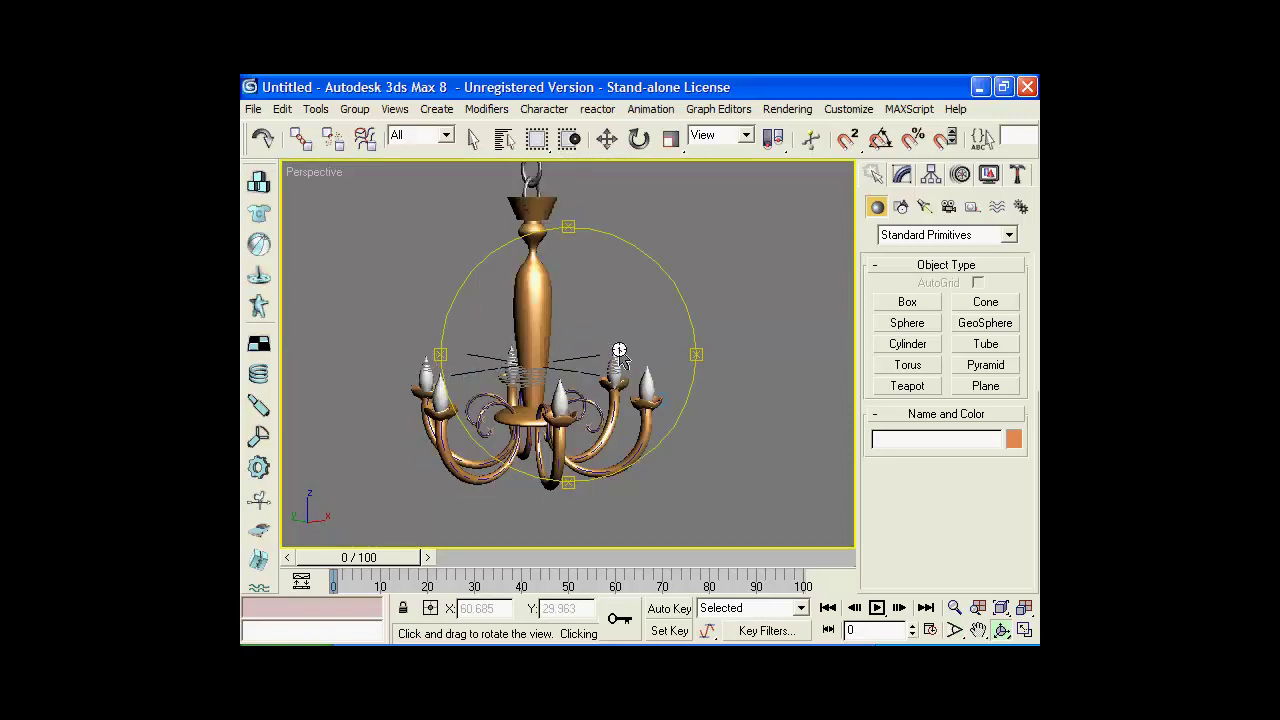
{"action": "key", "text": "w"}
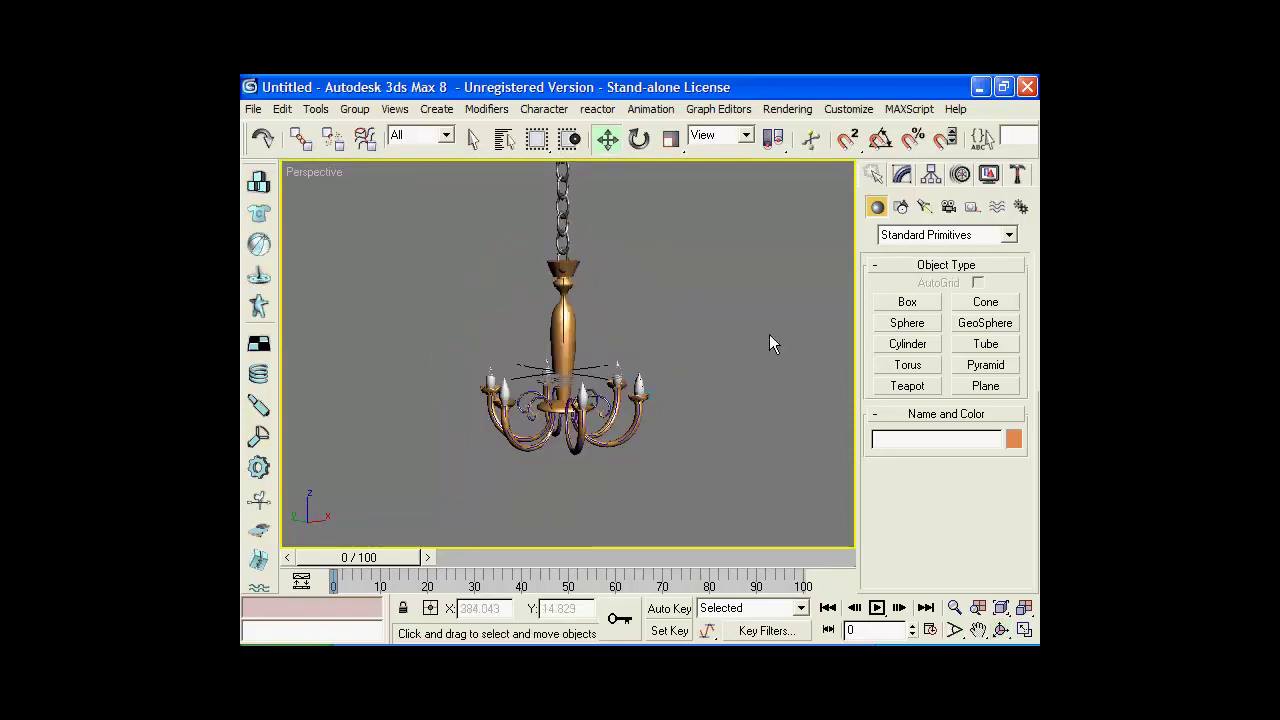
Quick Render the Perspective view and close the rendered frame window
{"action": "left_click_drag", "start_coordinate": [916, 148], "coordinate": [470, 148]}
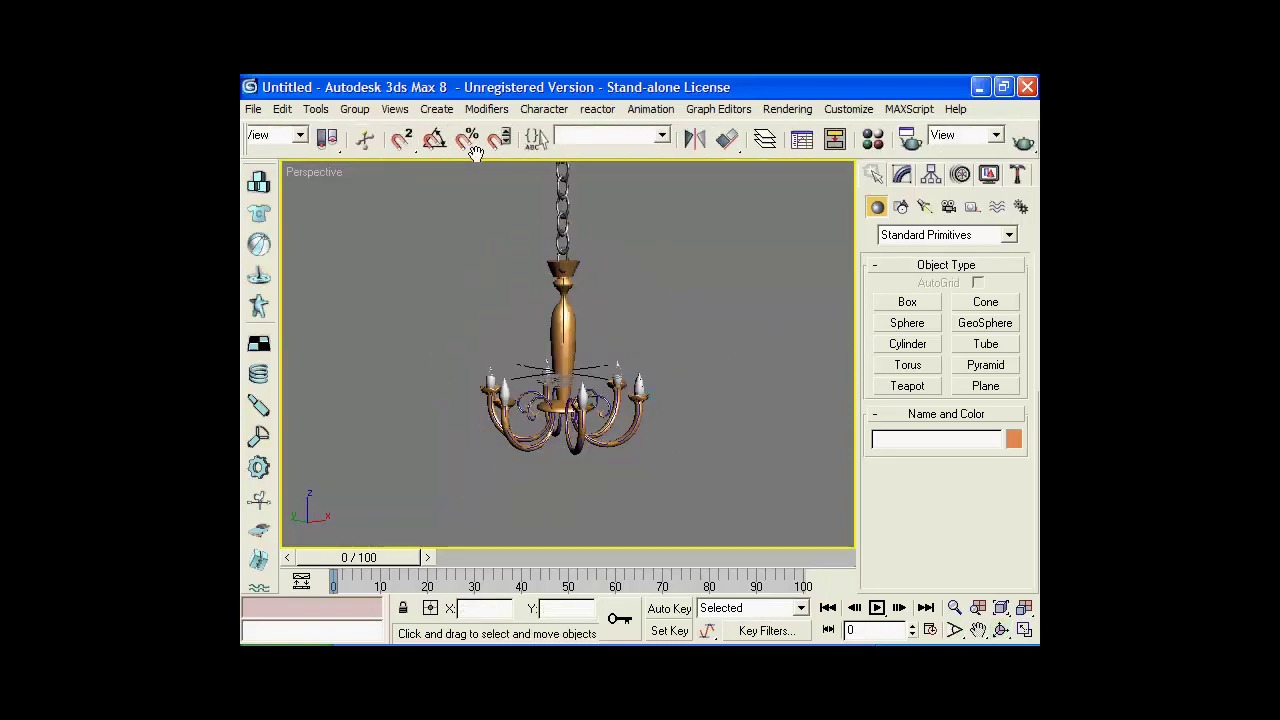
{"action": "left_click", "coordinate": [1021, 138]}
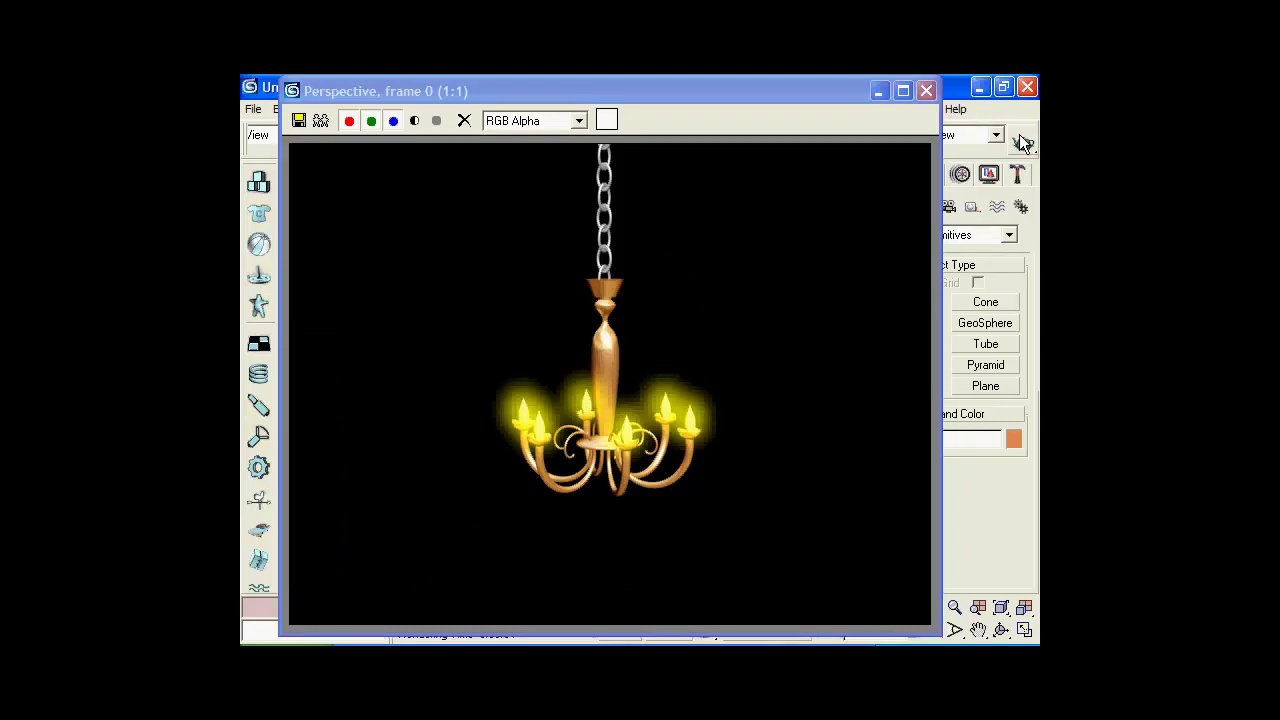
{"action": "left_click", "coordinate": [927, 91]}
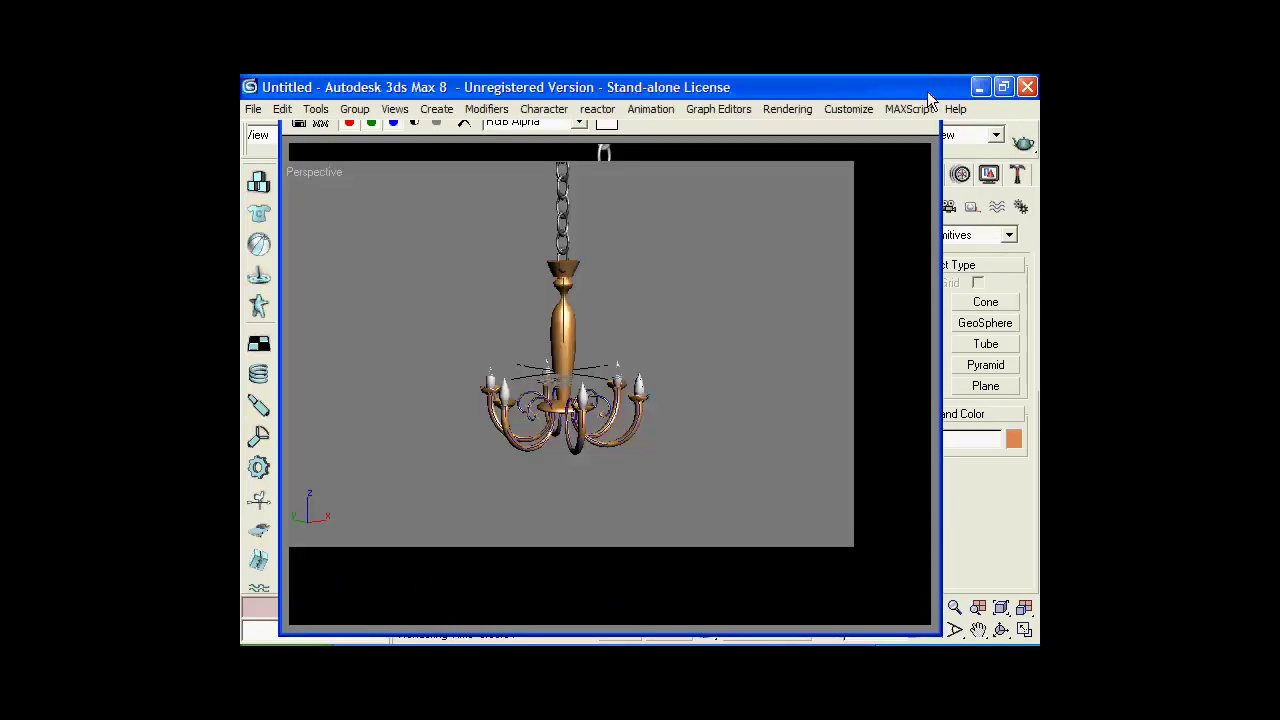